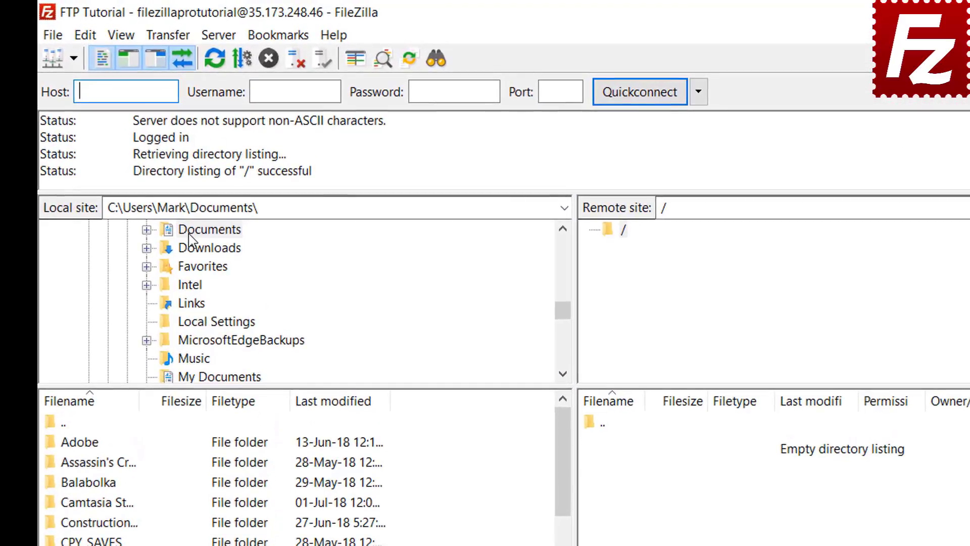
Step: Open the Construction Project folder inside the local Documents folder and upload Budget.xlsx to the server root
{"action": "double_click", "coordinate": [224, 158]}
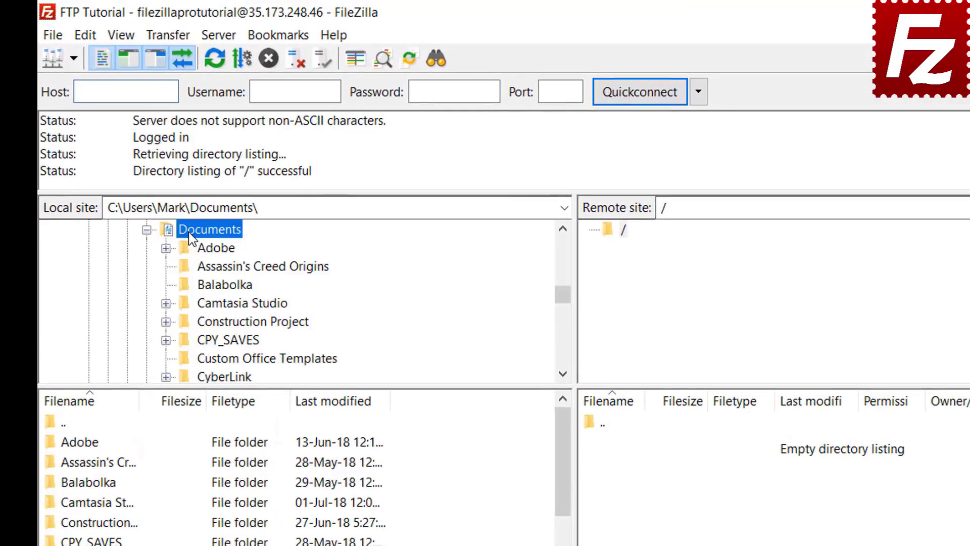
{"action": "double_click", "coordinate": [197, 322]}
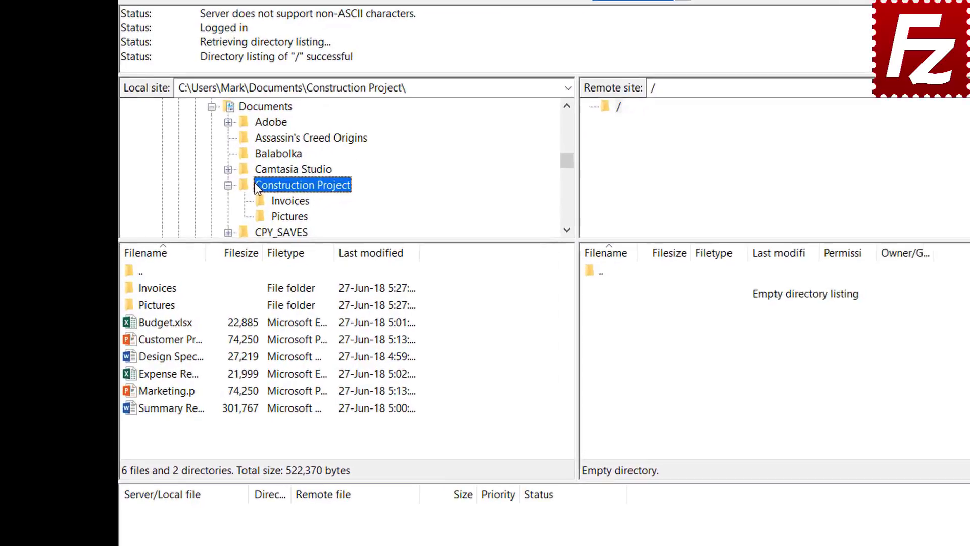
{"action": "double_click", "coordinate": [181, 323]}
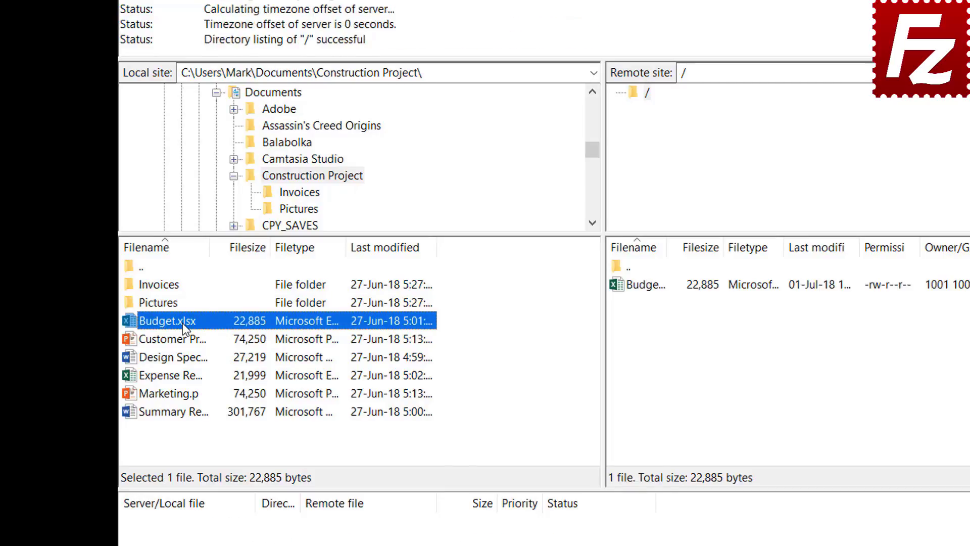
Step: Upload the Customer presentation on its own, followed by the Design Spec, Expense Report and Marketing files together
{"action": "right_click", "coordinate": [184, 342]}
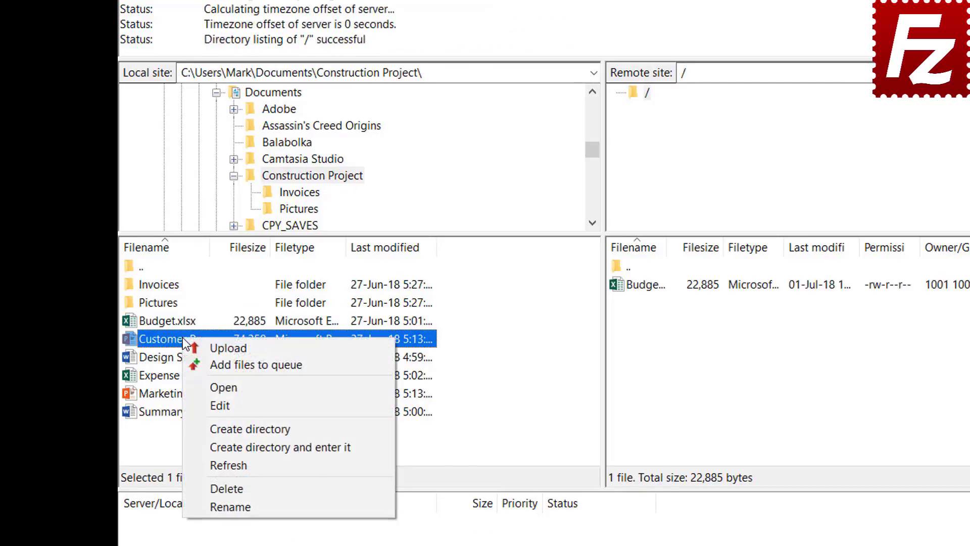
{"action": "left_click", "coordinate": [211, 344]}
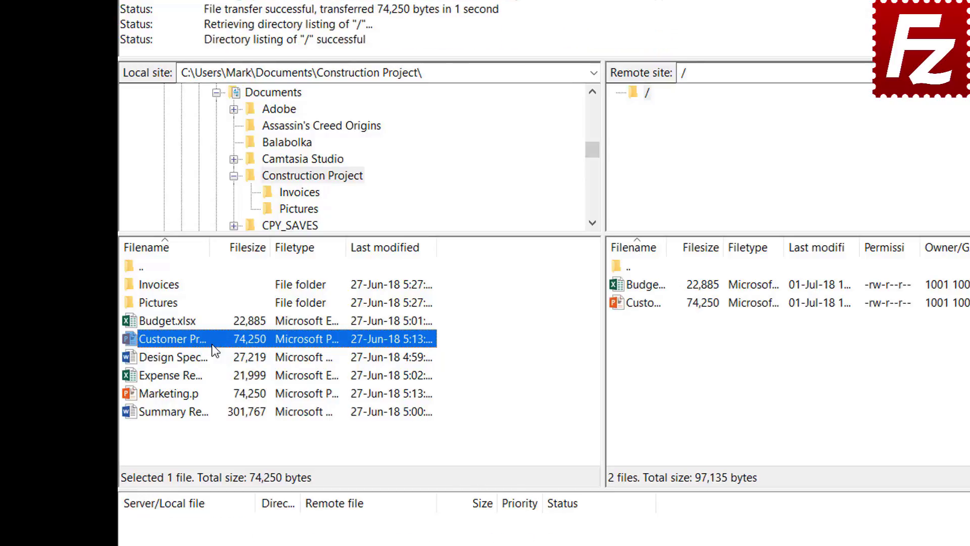
{"action": "left_click", "coordinate": [191, 357]}
{"action": "left_click", "coordinate": [187, 375], "text": "ctrl"}
{"action": "left_click", "coordinate": [186, 394], "text": "ctrl"}
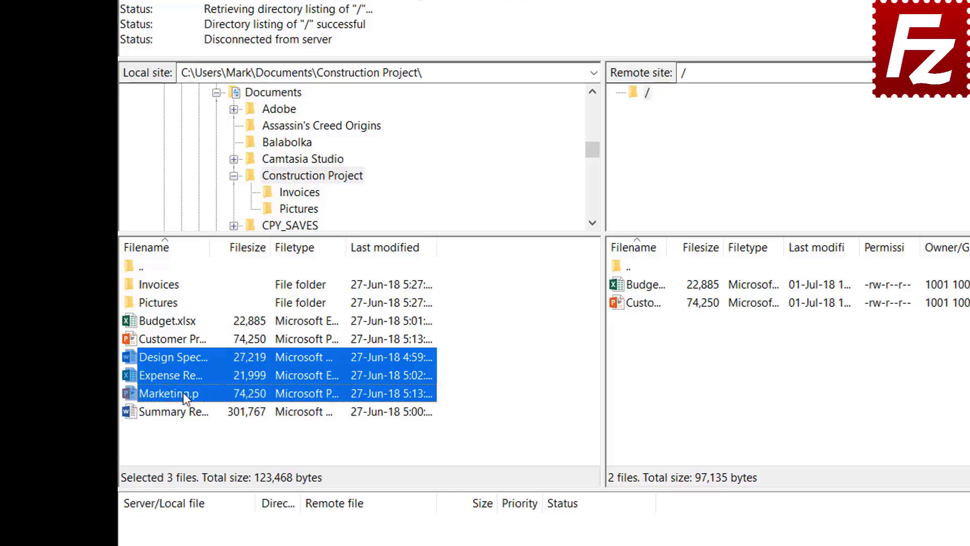
{"action": "right_click", "coordinate": [183, 374]}
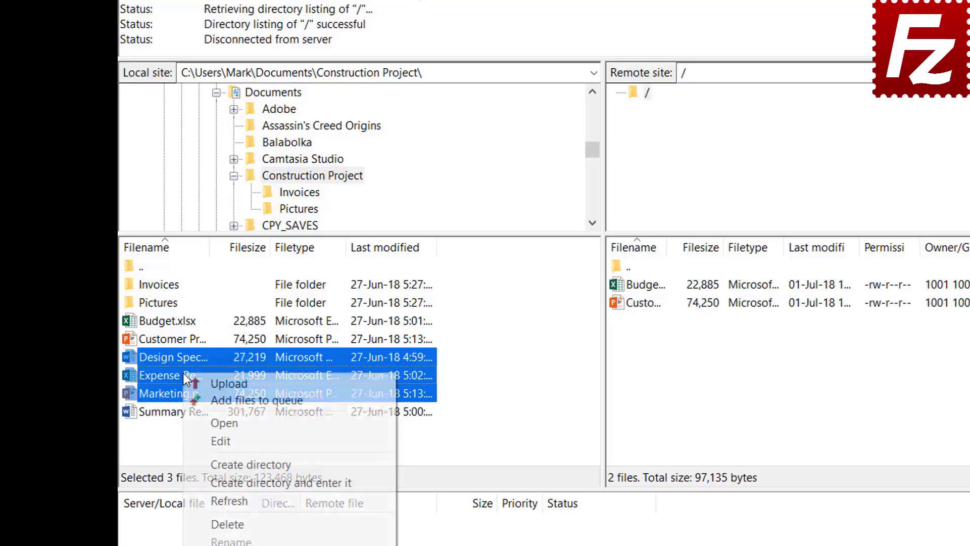
{"action": "left_click", "coordinate": [208, 383]}
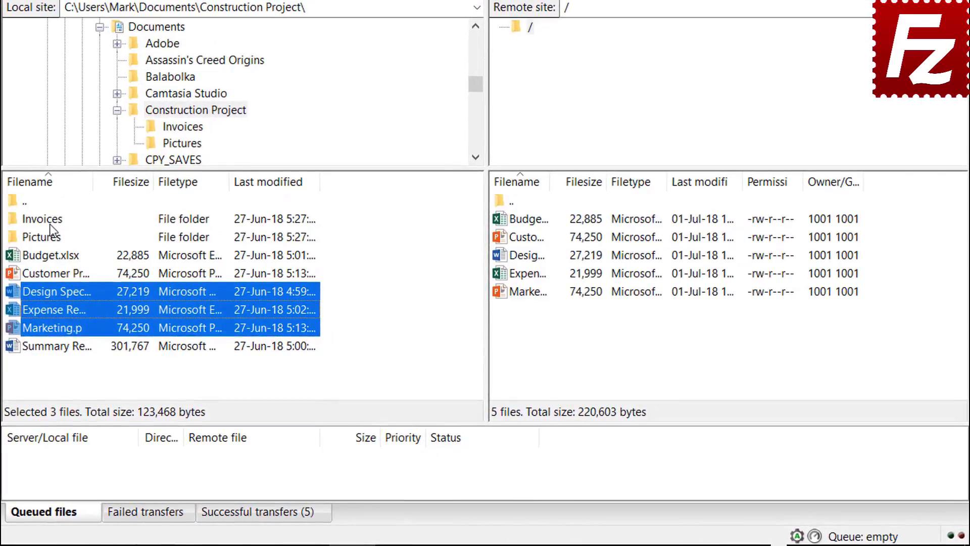
Step: Add the local Invoices and Pictures folders and the Summary document to the upload queue and process the queue
{"action": "right_click", "coordinate": [51, 222]}
{"action": "left_click", "coordinate": [76, 235]}
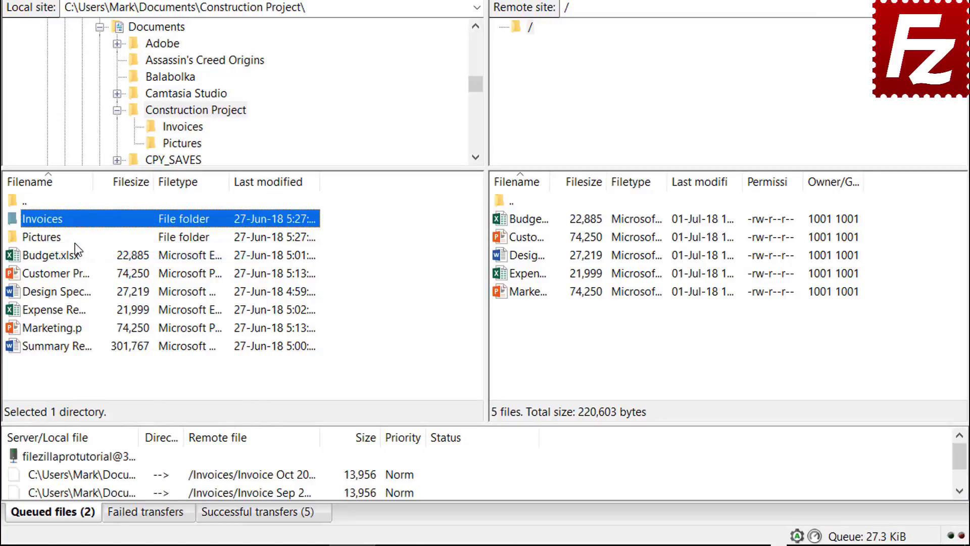
{"action": "right_click", "coordinate": [58, 241]}
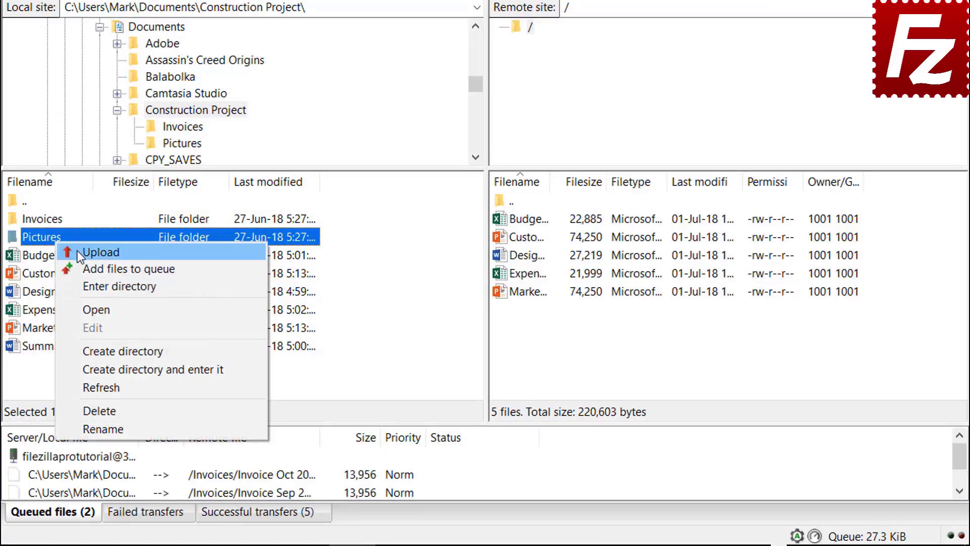
{"action": "left_click", "coordinate": [86, 266]}
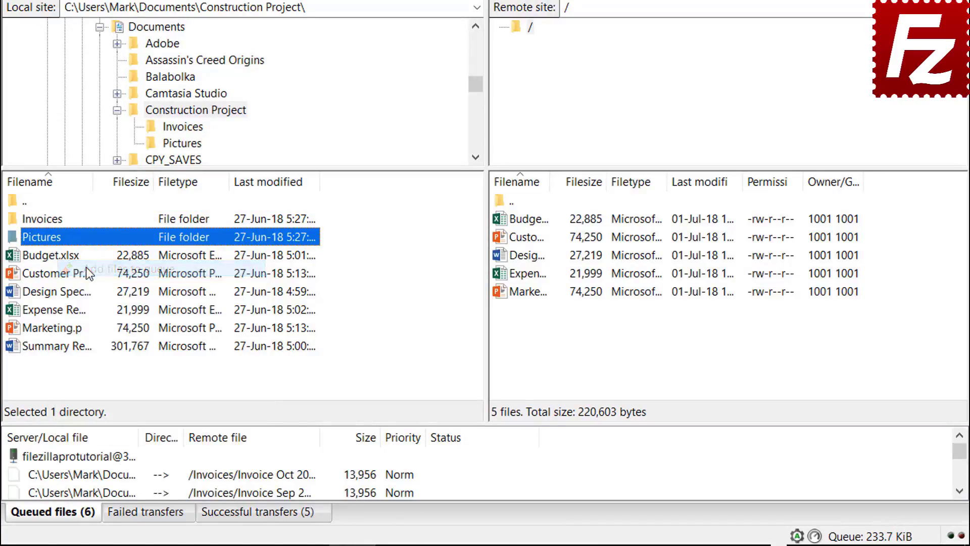
{"action": "left_click", "coordinate": [73, 348]}
{"action": "right_click", "coordinate": [74, 348]}
{"action": "left_click", "coordinate": [103, 376]}
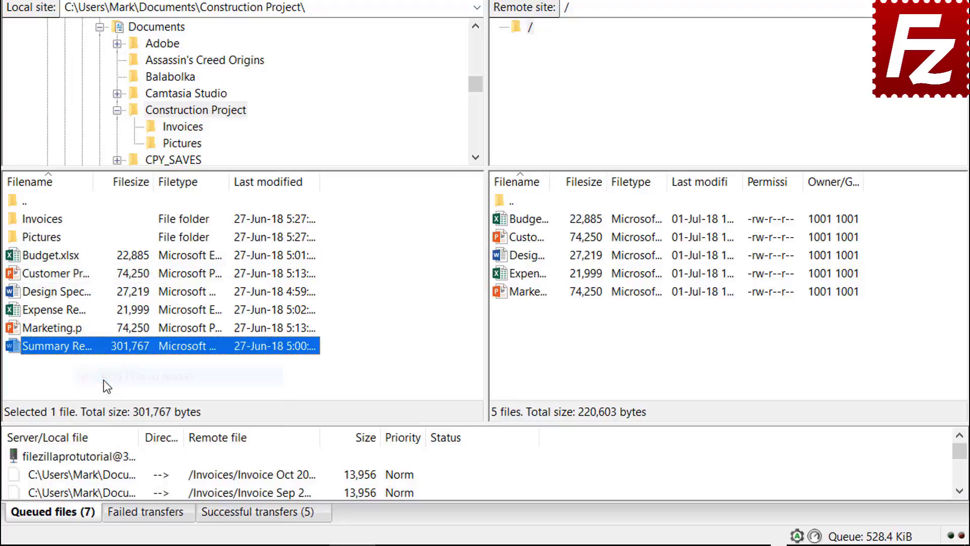
{"action": "right_click", "coordinate": [102, 457]}
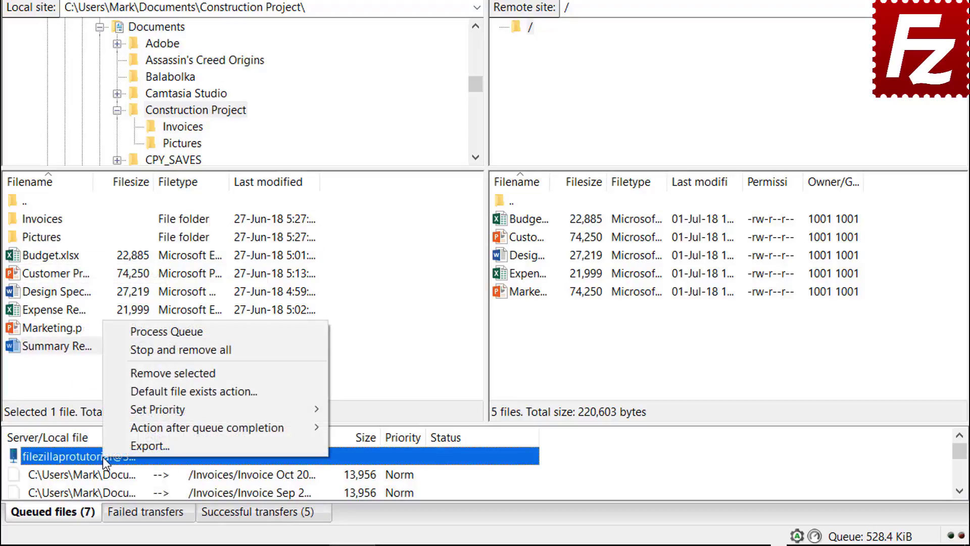
{"action": "left_click", "coordinate": [138, 333]}
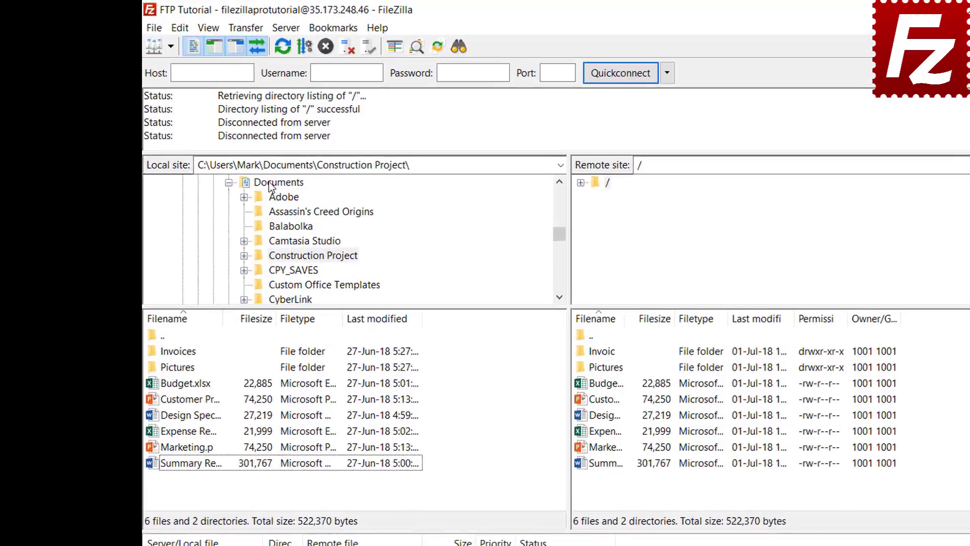
Step: Create a directory named Backup inside the local Documents folder and enter it
{"action": "left_click", "coordinate": [237, 157]}
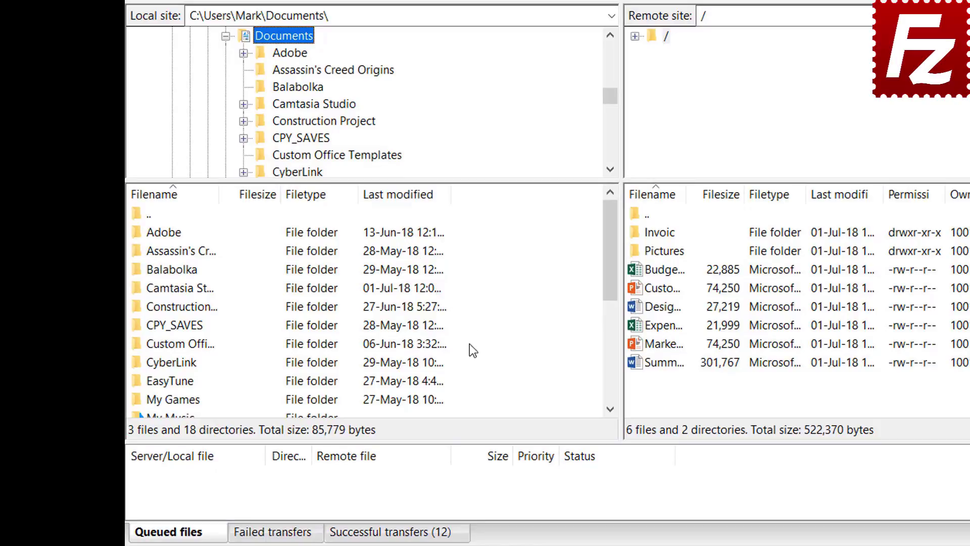
{"action": "right_click", "coordinate": [483, 473]}
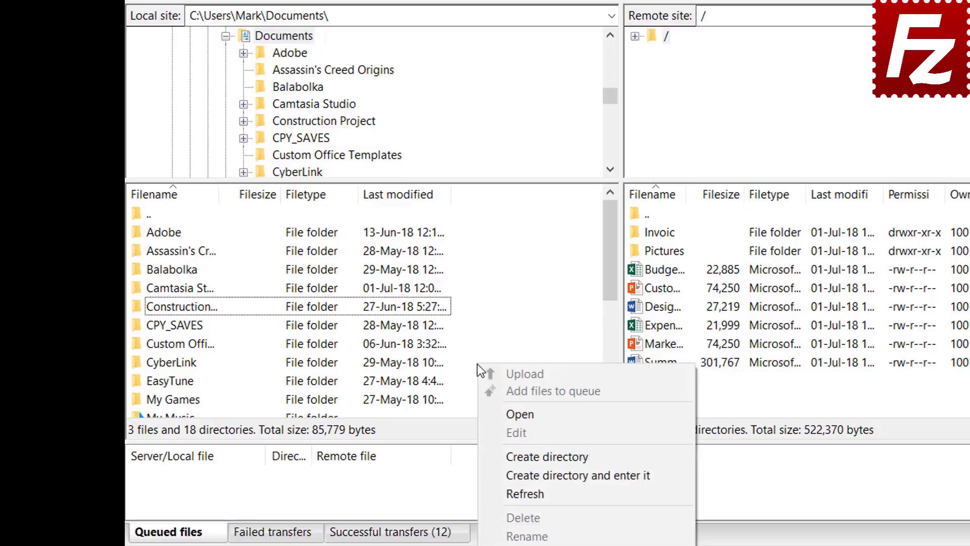
{"action": "left_click", "coordinate": [528, 474]}
{"action": "type", "text": "Backu"}
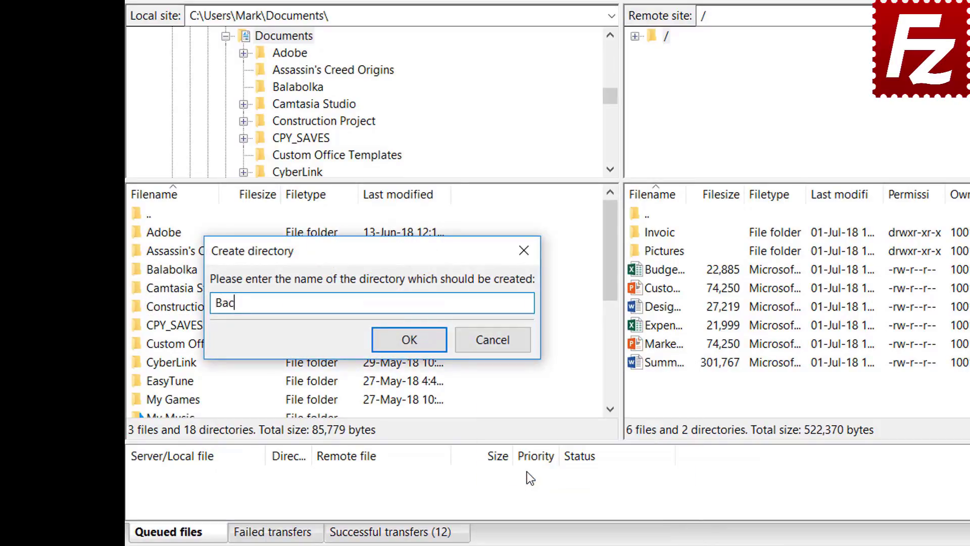
{"action": "type", "text": "p"}
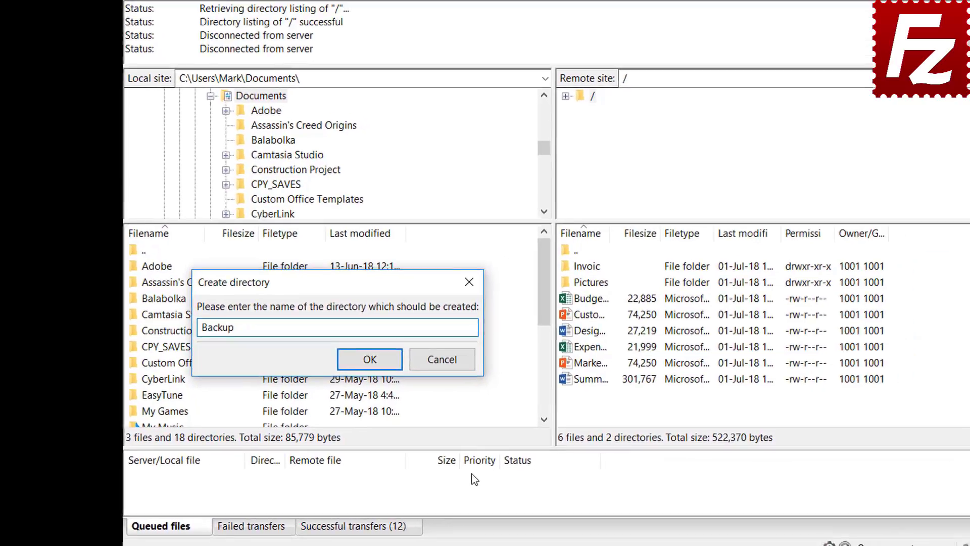
{"action": "key", "text": "Return"}
Step: Download Budget.xlsx from the server into Backup, followed by the Customer, Design, Expense Report and Marketing files as one selection
{"action": "double_click", "coordinate": [524, 329]}
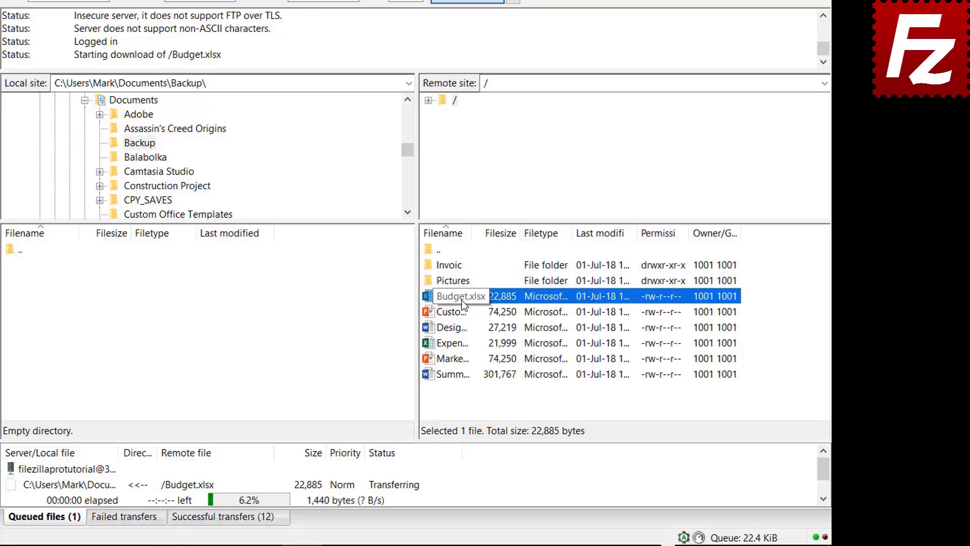
{"action": "left_click", "coordinate": [462, 311]}
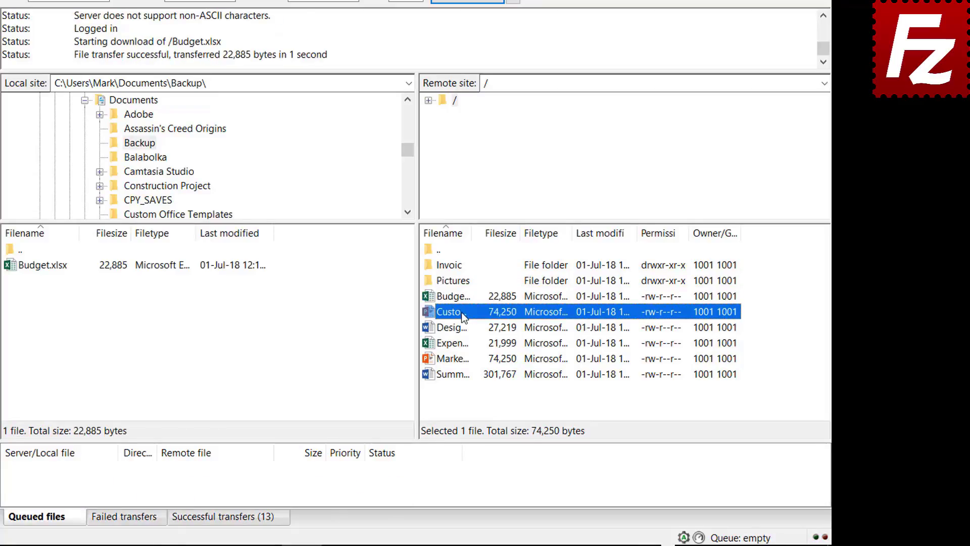
{"action": "left_click", "coordinate": [461, 330], "text": "ctrl"}
{"action": "left_click", "coordinate": [461, 343], "text": "ctrl"}
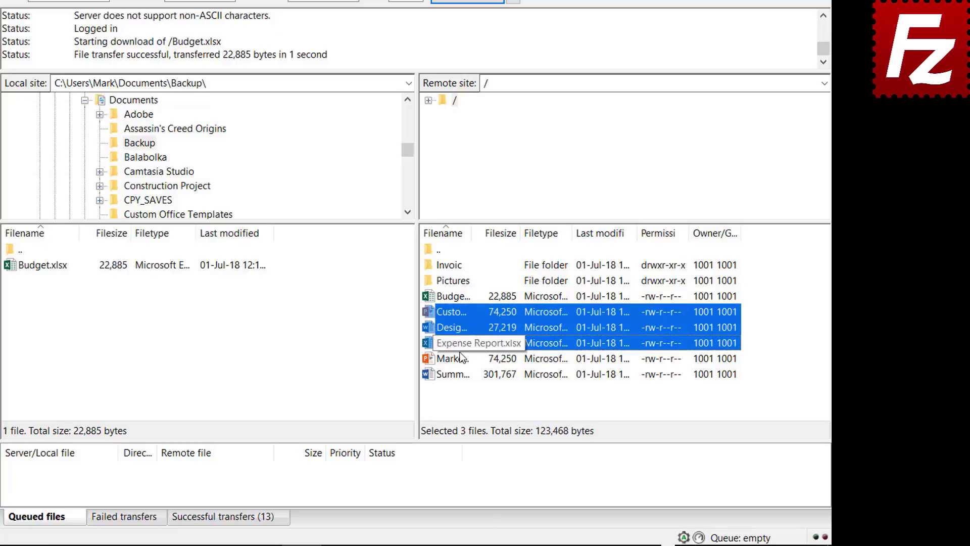
{"action": "left_click", "coordinate": [461, 356], "text": "ctrl"}
{"action": "right_click", "coordinate": [459, 353]}
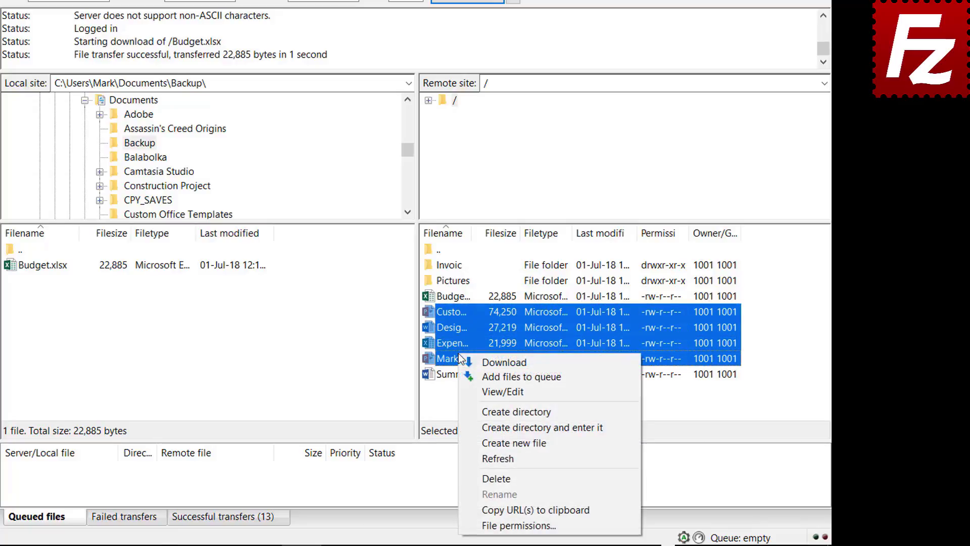
{"action": "left_click", "coordinate": [488, 361]}
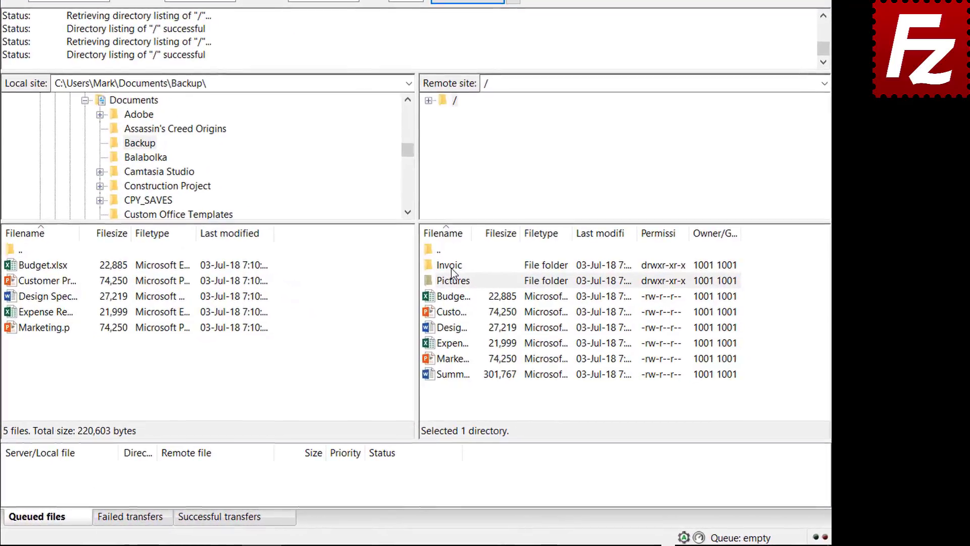
Step: Add the remote Invoices and Pictures folders and the Summary document to the download queue and process the queue
{"action": "right_click", "coordinate": [516, 302]}
{"action": "left_click", "coordinate": [470, 292]}
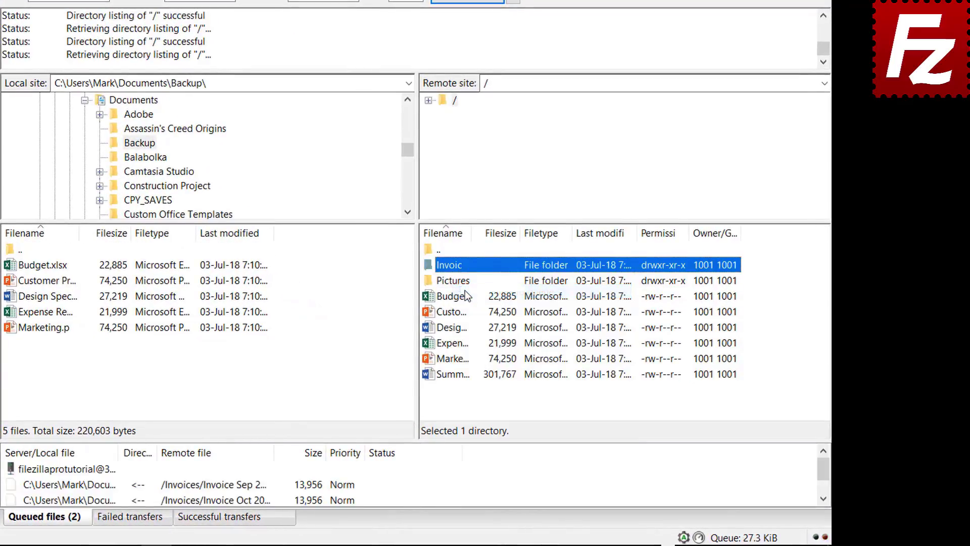
{"action": "right_click", "coordinate": [457, 286]}
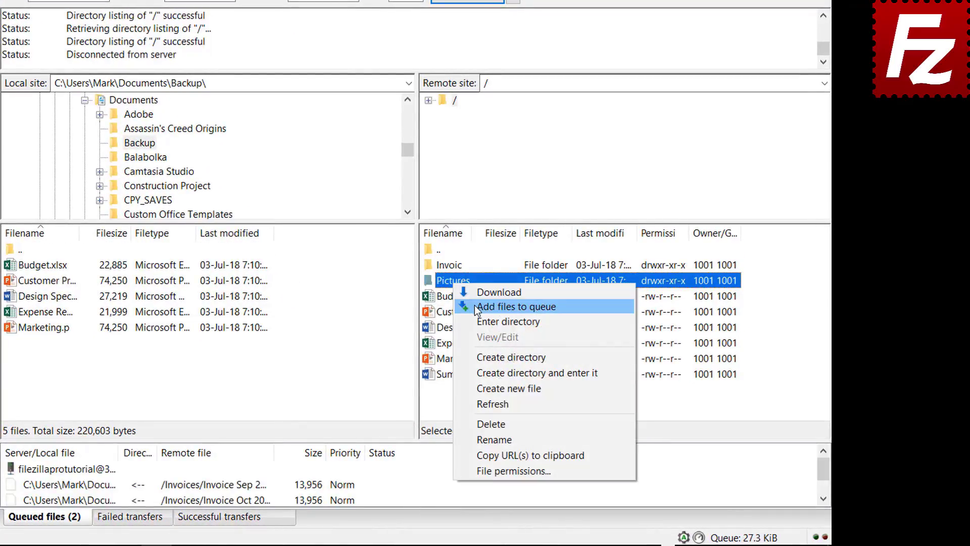
{"action": "left_click", "coordinate": [475, 306]}
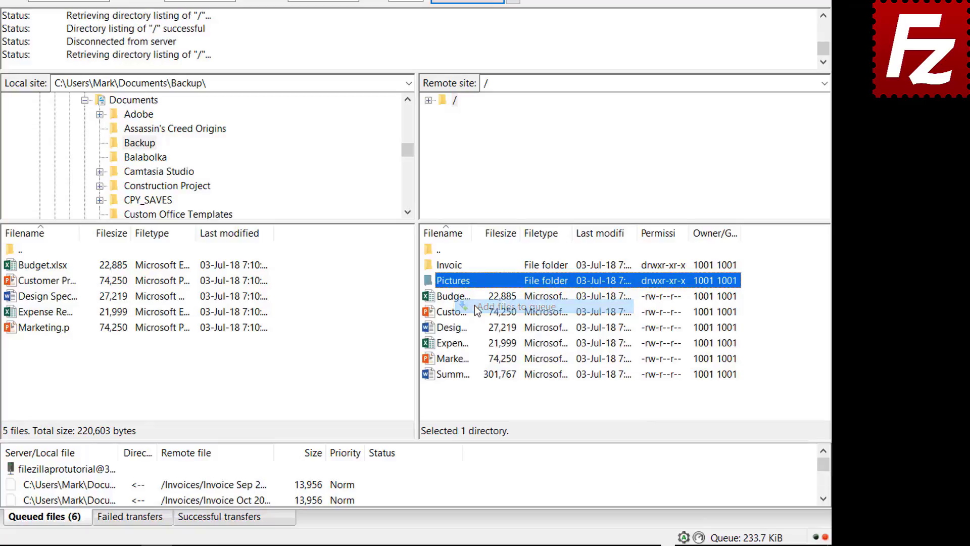
{"action": "right_click", "coordinate": [458, 374]}
{"action": "left_click", "coordinate": [490, 223]}
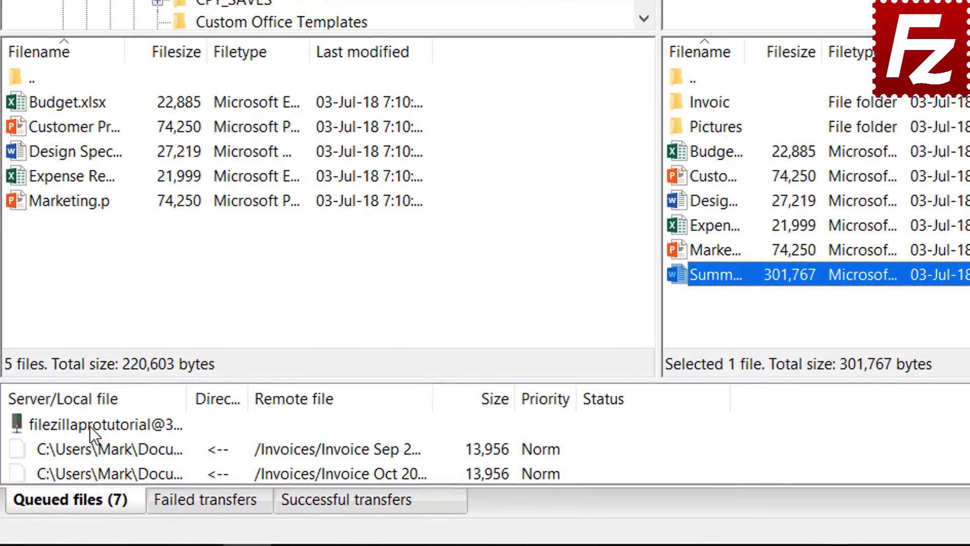
{"action": "right_click", "coordinate": [90, 424]}
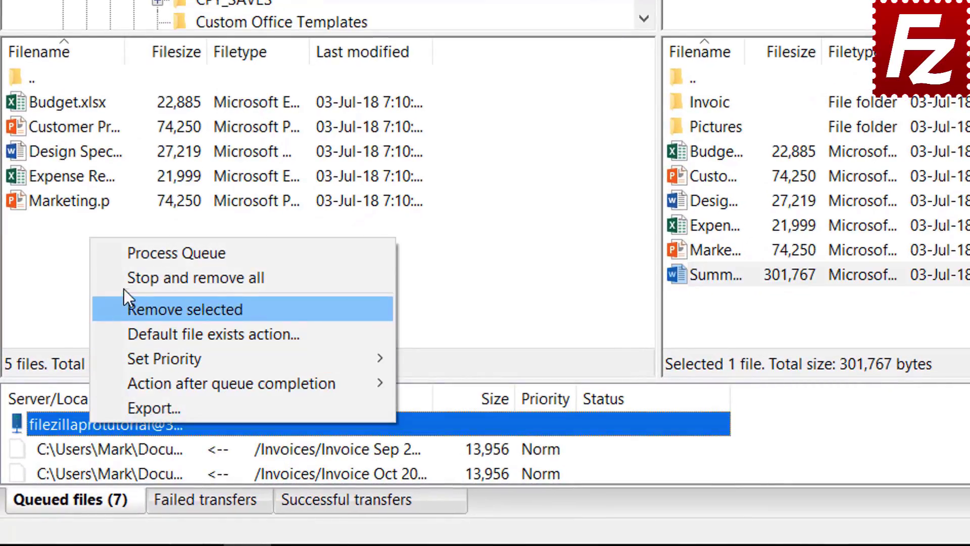
{"action": "left_click", "coordinate": [138, 253]}
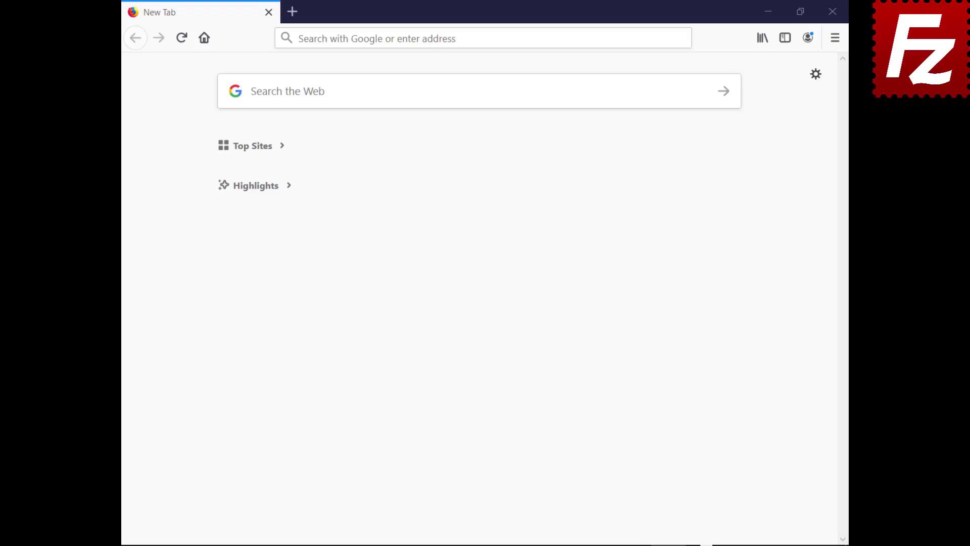
{"action": "type", "text": "https://br622.hostgator.com.br:2083/"}
{"action": "key", "text": "Return"}
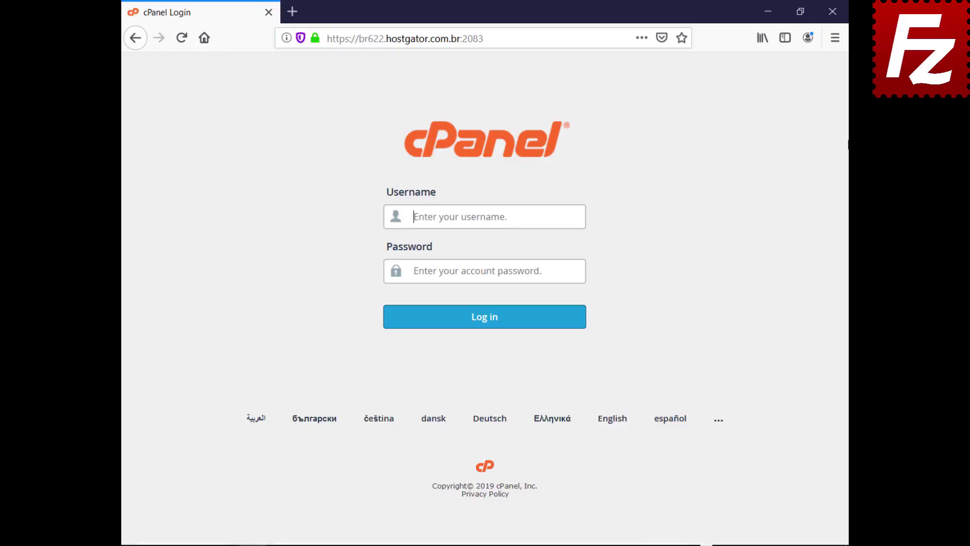
{"action": "type", "text": "ondazult"}
{"action": "key", "text": "Tab"}
{"action": "key", "text": "ctrl+v"}
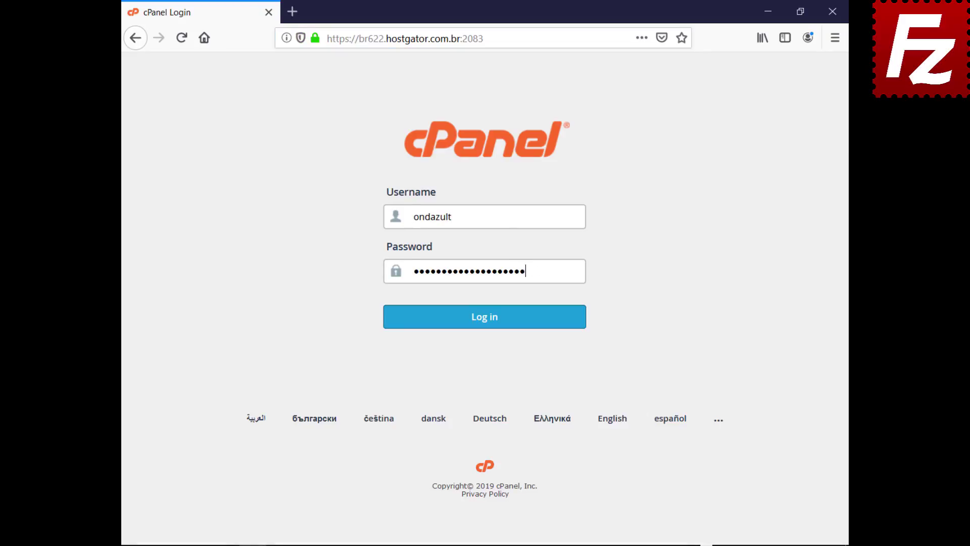
{"action": "left_click", "coordinate": [483, 333]}
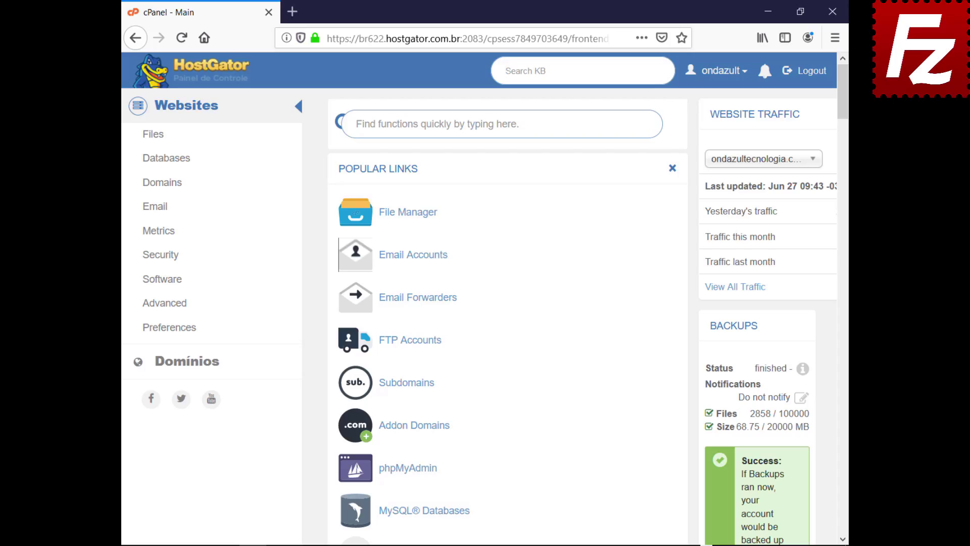
Step: Create the FTP account wordpressftp in cPanel with its account password, directory public_html/wordpress and unlimited quota
{"action": "left_click", "coordinate": [409, 345]}
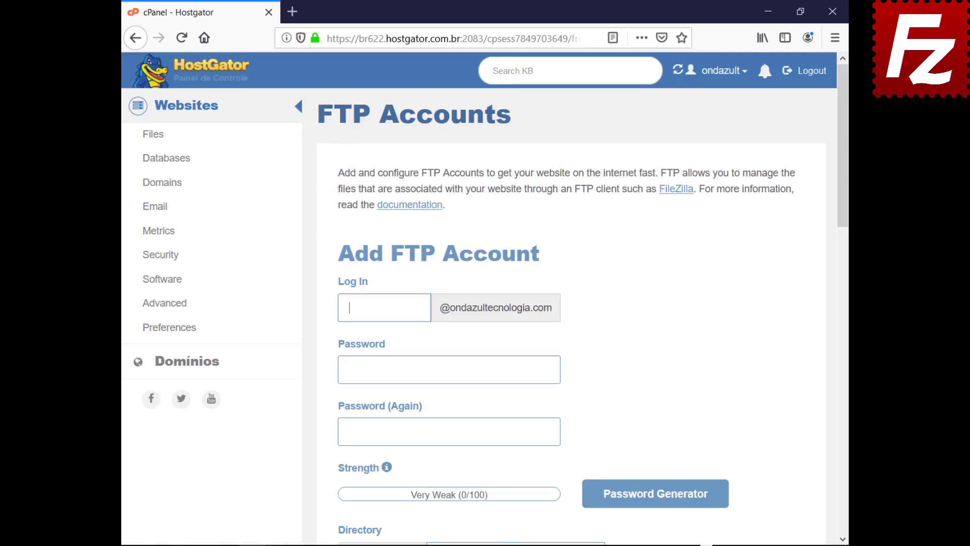
{"action": "type", "text": "wordpressftp"}
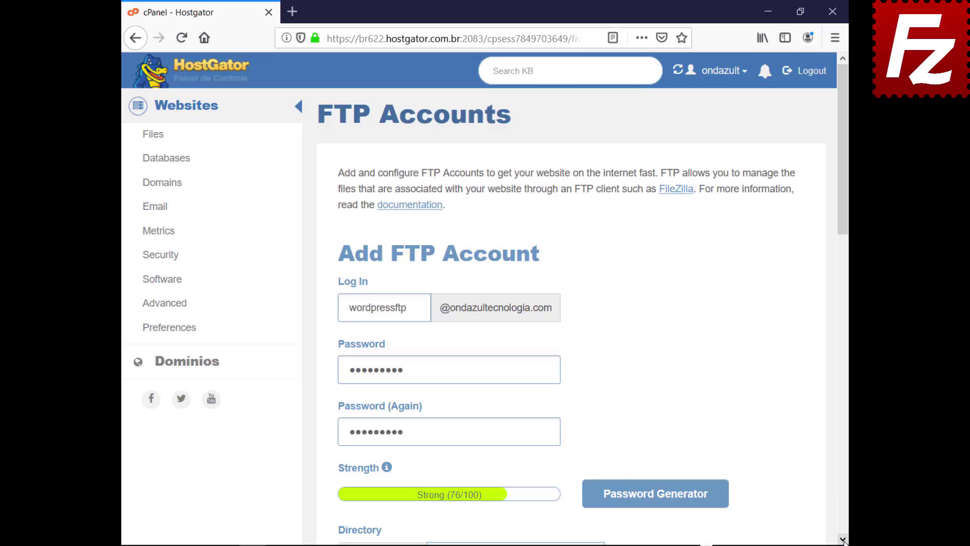
{"action": "left_click_drag", "start_coordinate": [843, 540], "coordinate": [843, 539]}
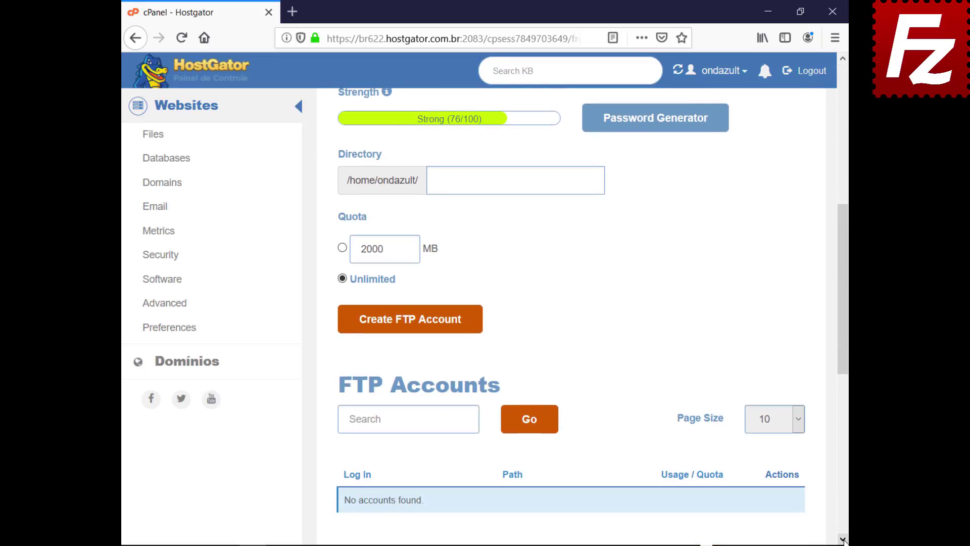
{"action": "type", "text": "public_html/wordpress"}
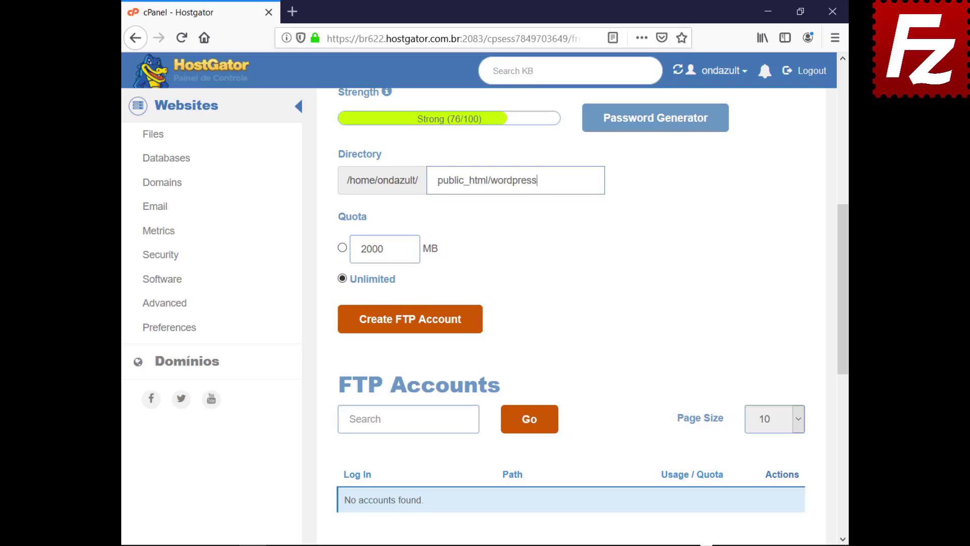
{"action": "left_click", "coordinate": [408, 326]}
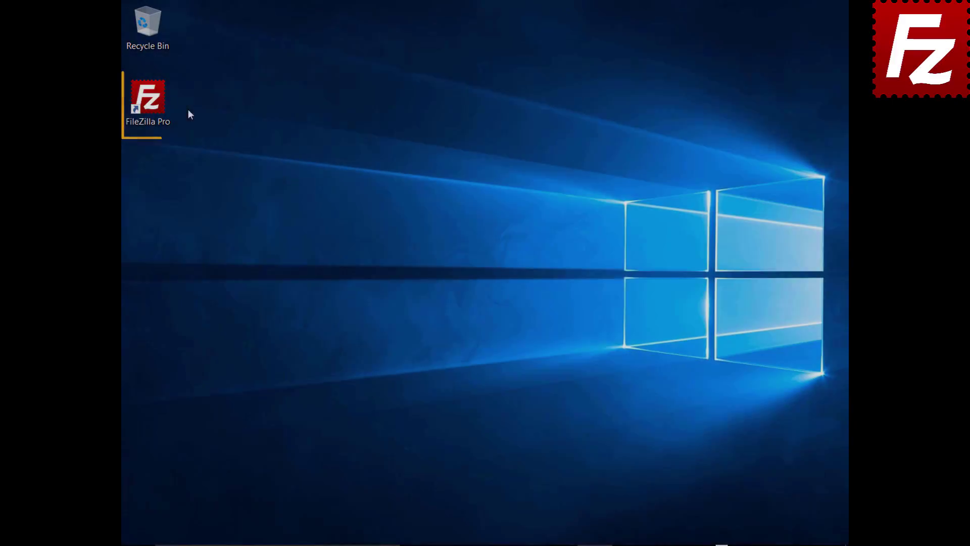
Step: Open FileZilla Pro and add a new Site Manager entry named Wordpress with host ftp.ondazultecnologia.com
{"action": "double_click", "coordinate": [154, 105]}
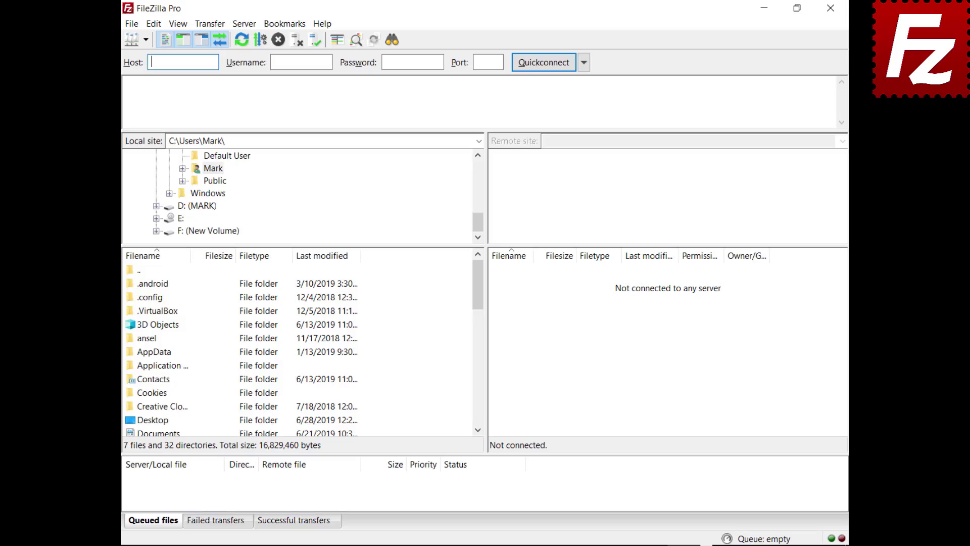
{"action": "left_click", "coordinate": [116, 25]}
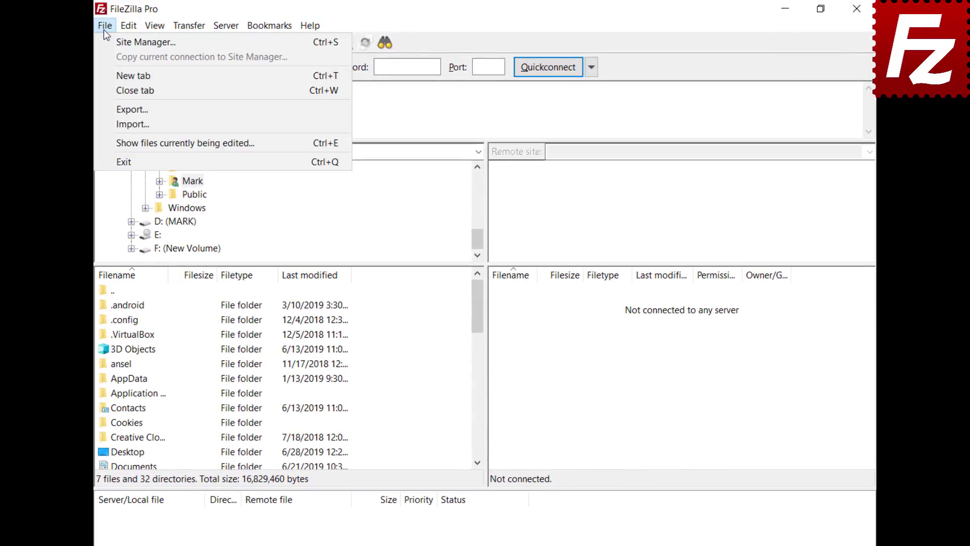
{"action": "left_click", "coordinate": [105, 43]}
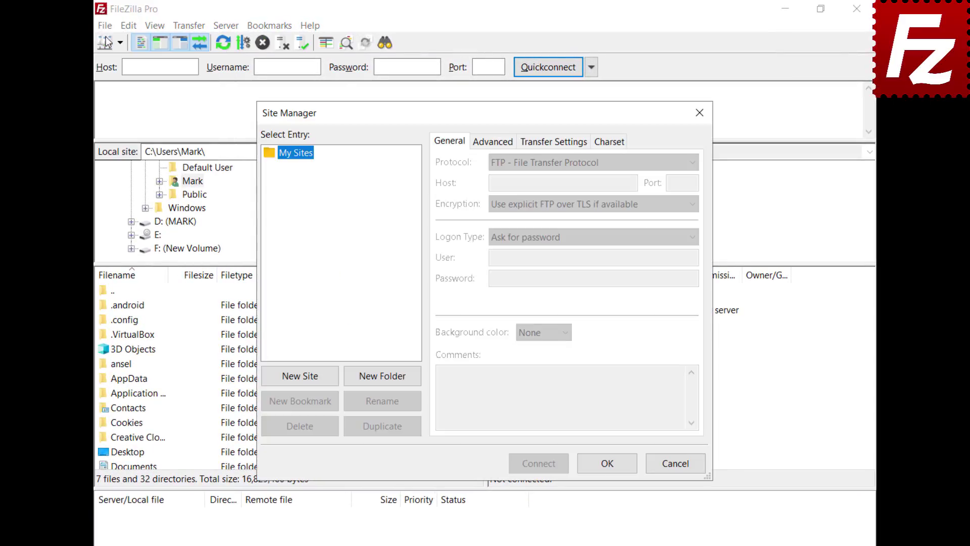
{"action": "left_click", "coordinate": [303, 380]}
{"action": "type", "text": "Wordpress"}
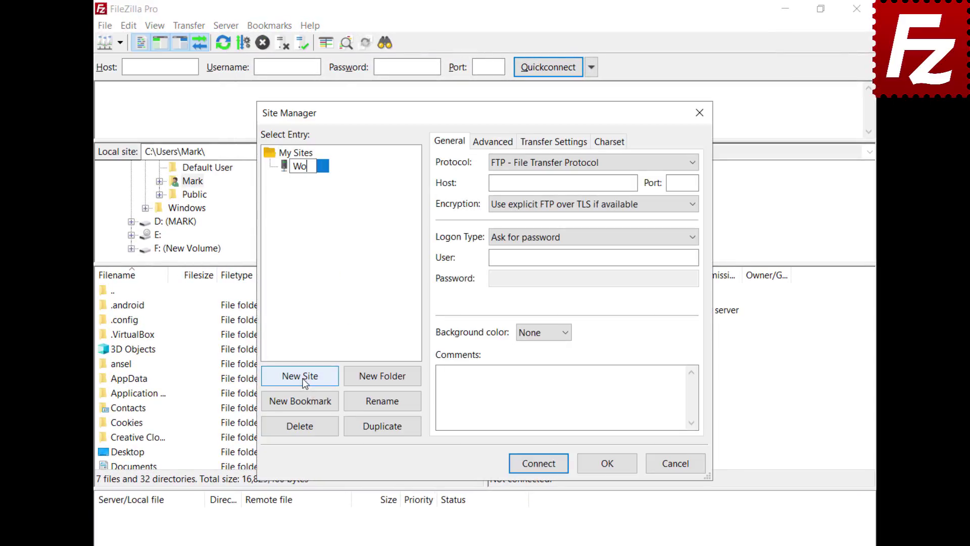
{"action": "key", "text": "Return"}
{"action": "type", "text": "ftp.ondazultecnologia.com"}
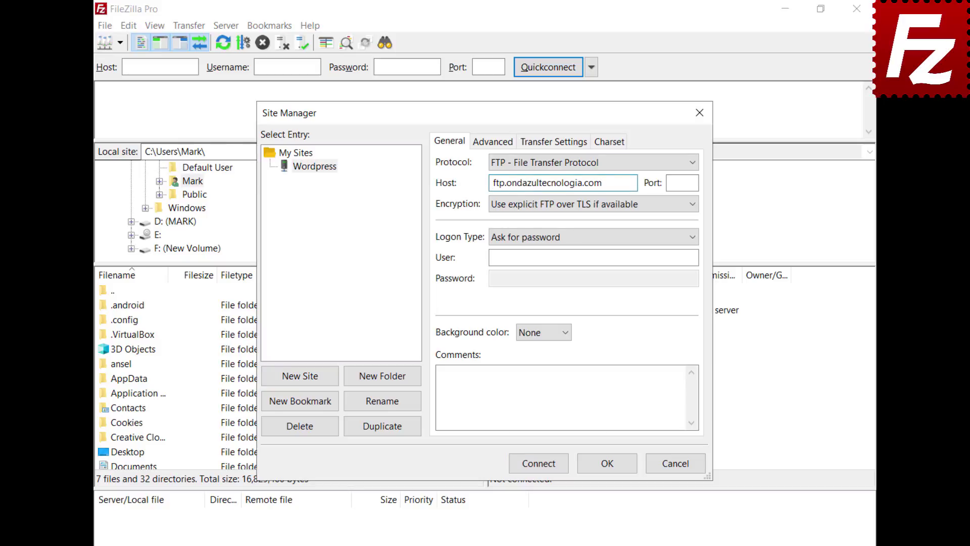
Step: Set the Wordpress site's logon type to Normal and enter the full FTP username and account password
{"action": "key", "text": "Tab"}
{"action": "key", "text": "Tab"}
{"action": "key", "text": "Tab"}
{"action": "key", "text": "n"}
{"action": "key", "text": "Tab"}
{"action": "key", "text": "ctrl+v"}
{"action": "key", "text": "Tab"}
{"action": "key", "text": "ctrl+v"}
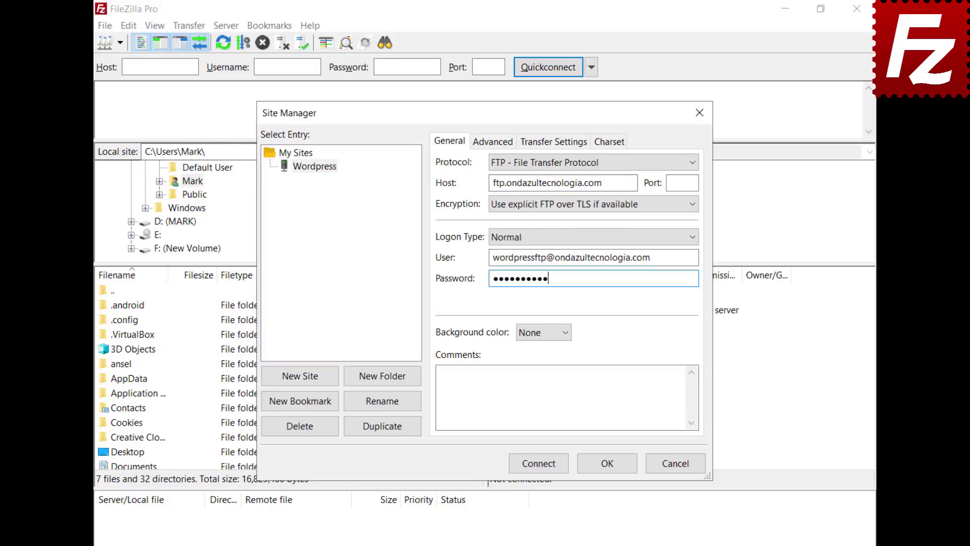
Step: Connect to the Wordpress site and accept its certificate as always trusted in future sessions
{"action": "left_click", "coordinate": [538, 466]}
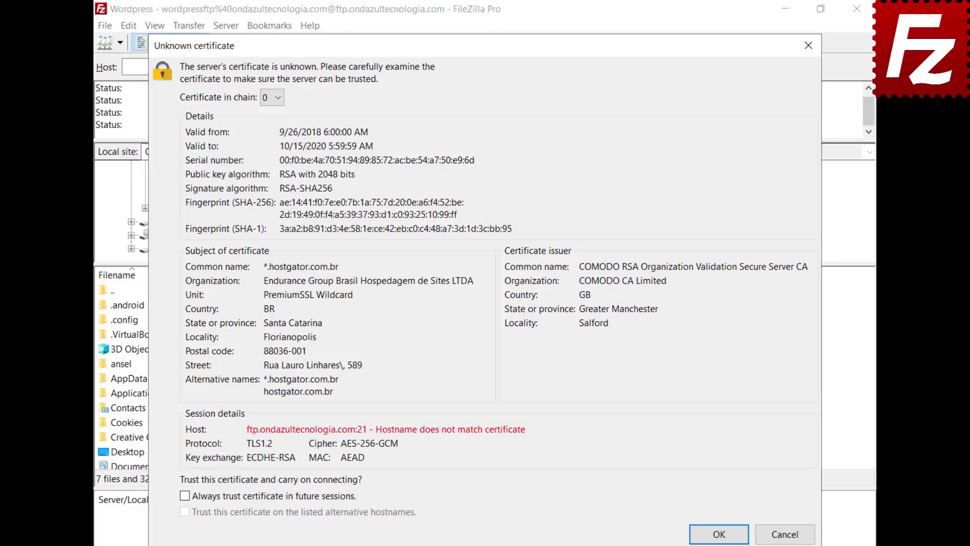
{"action": "left_click", "coordinate": [184, 496]}
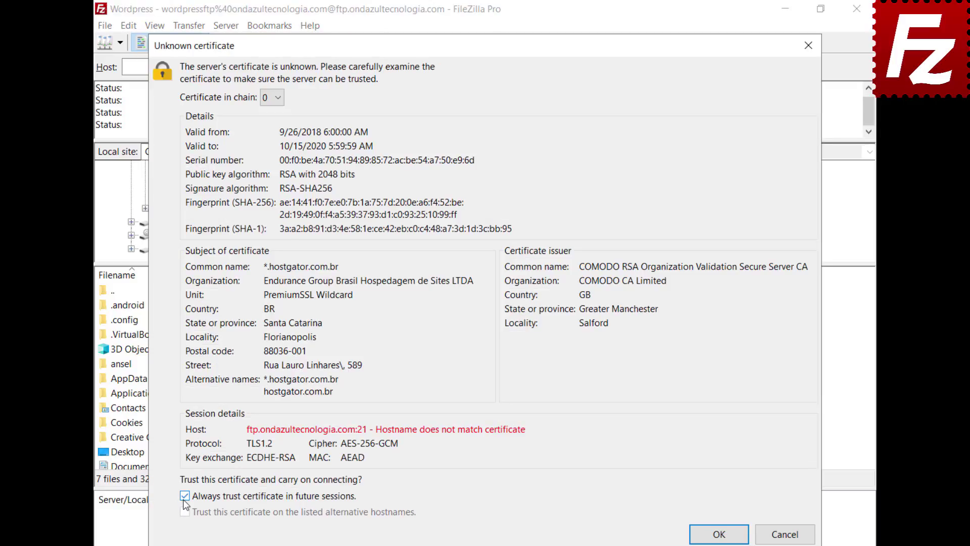
{"action": "left_click", "coordinate": [720, 534]}
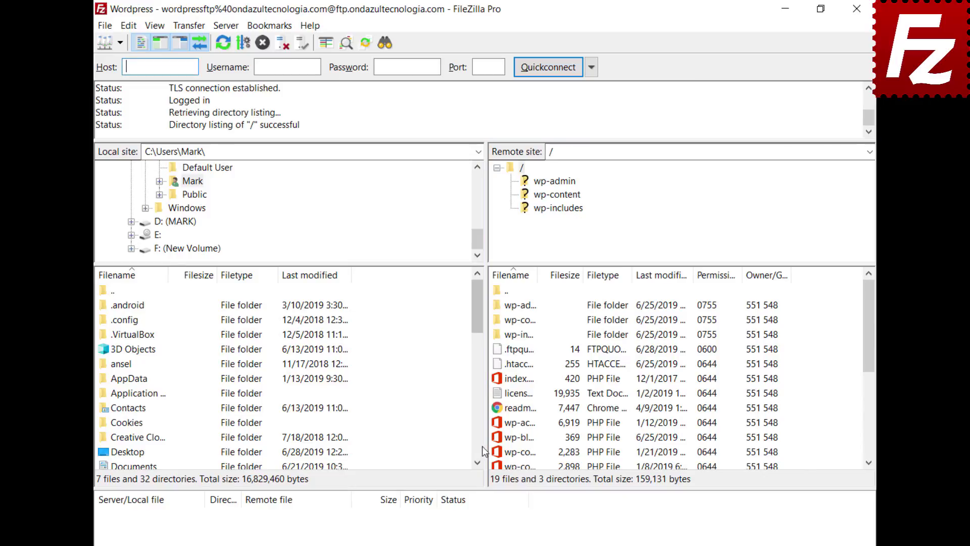
Step: Open the remote wp-blog-header.php for editing and add the line "Enter a new line here" above the opening PHP tag
{"action": "right_click", "coordinate": [500, 442]}
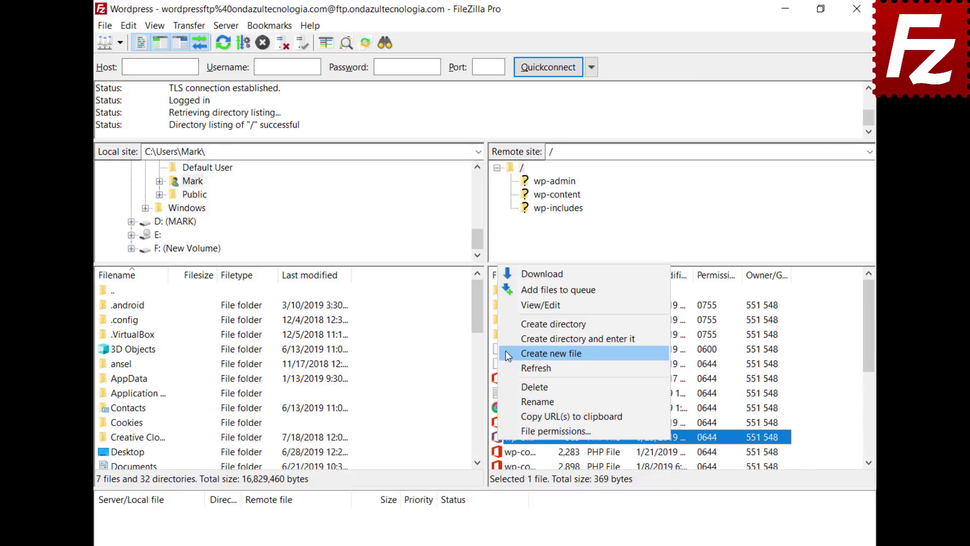
{"action": "left_click", "coordinate": [540, 305]}
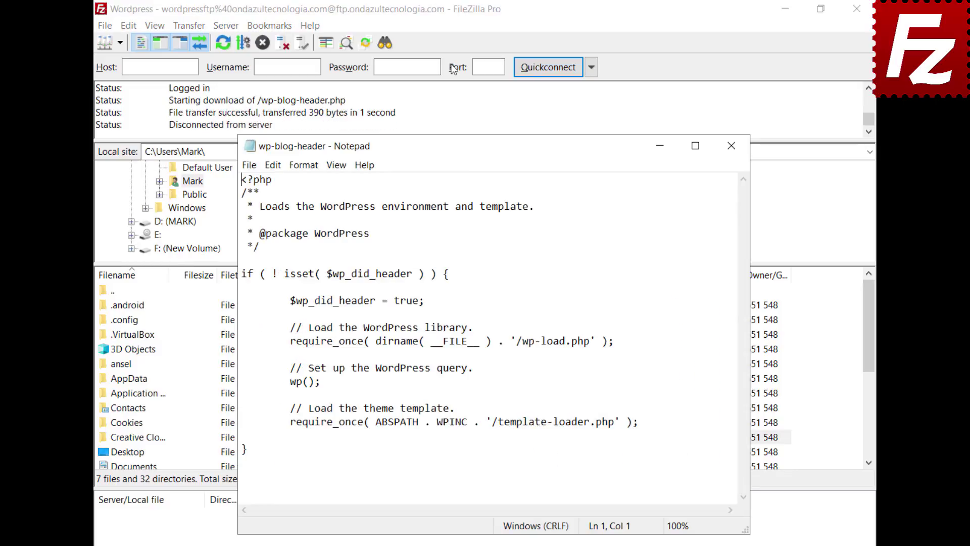
{"action": "key", "text": "Return"}
{"action": "key", "text": "Up"}
{"action": "type", "text": "Enter a new line here"}
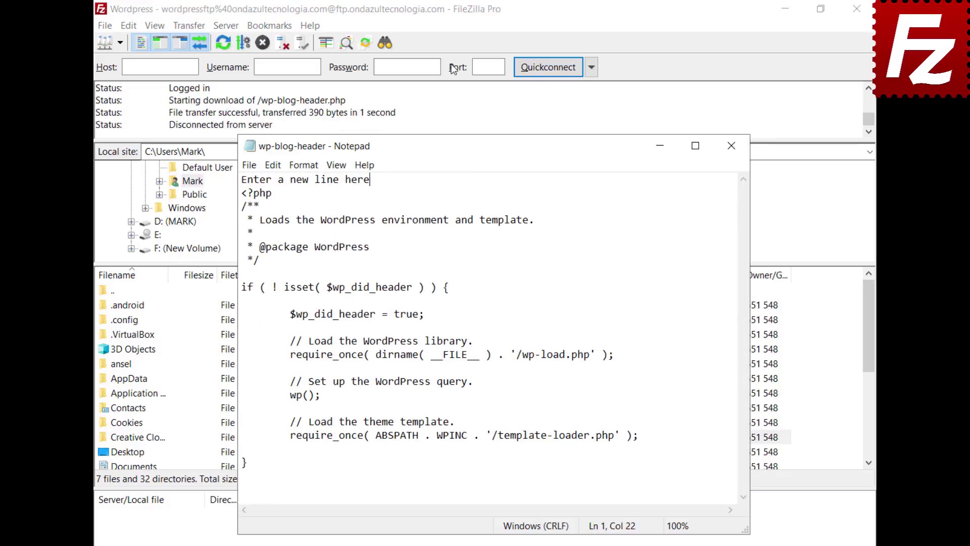
Step: Close wp-blog-header.php with its changes saved and upload the edited file back to the server
{"action": "left_click", "coordinate": [244, 166]}
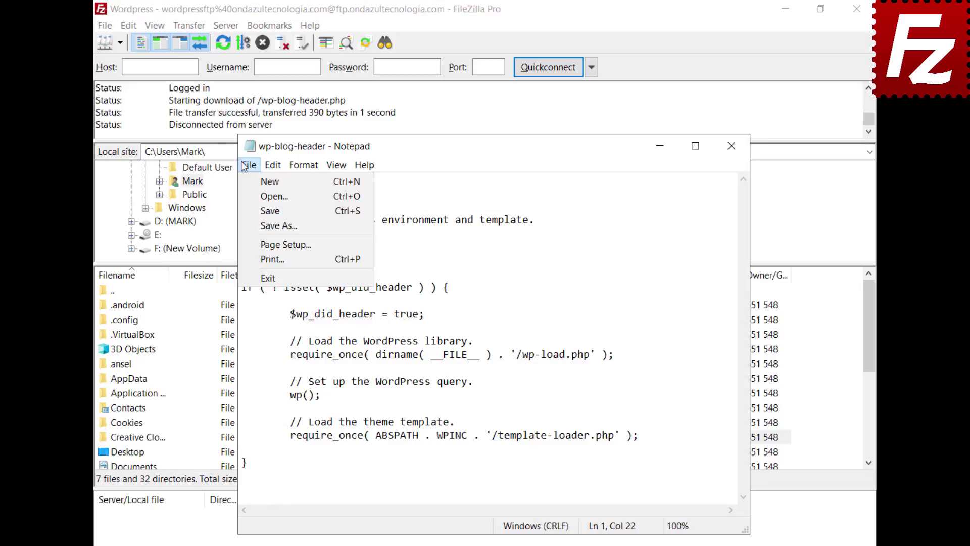
{"action": "left_click", "coordinate": [268, 277]}
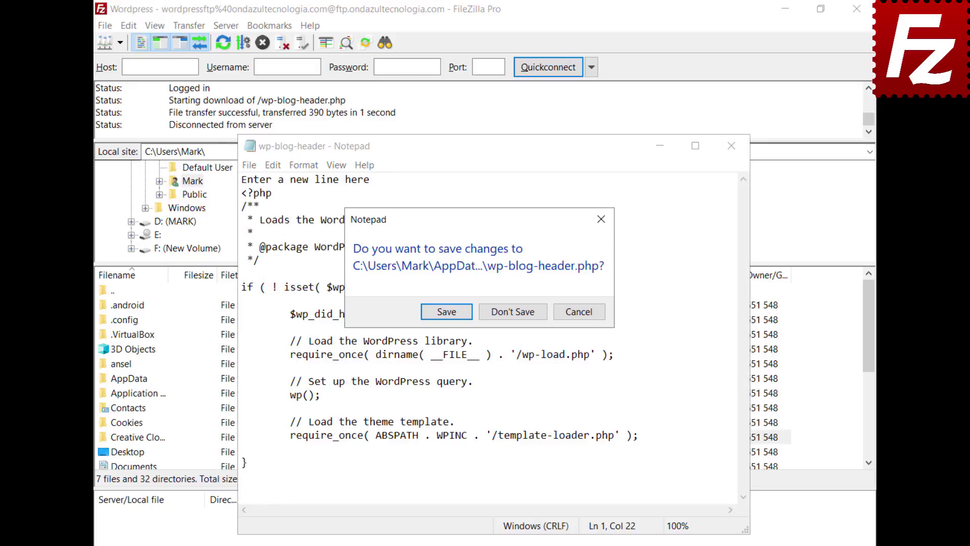
{"action": "left_click", "coordinate": [447, 317]}
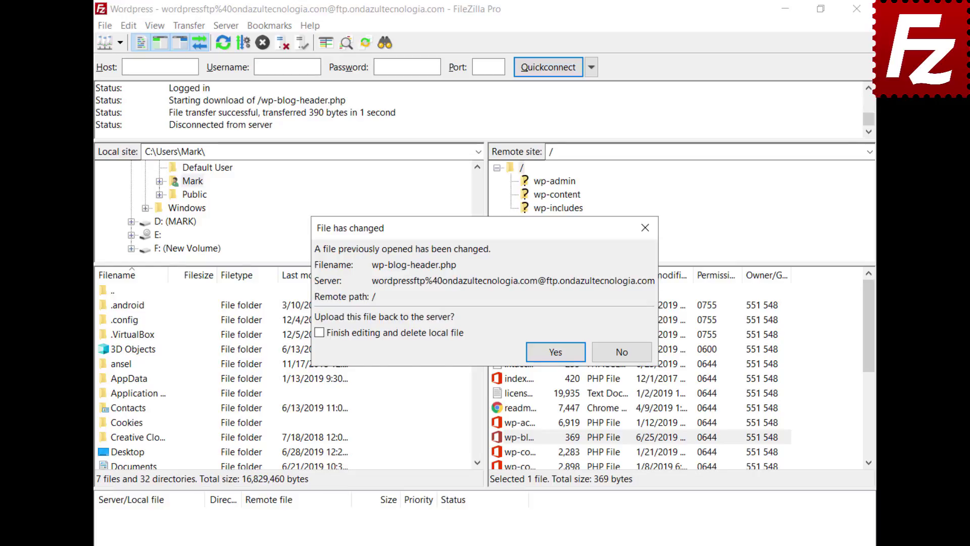
{"action": "left_click", "coordinate": [556, 353]}
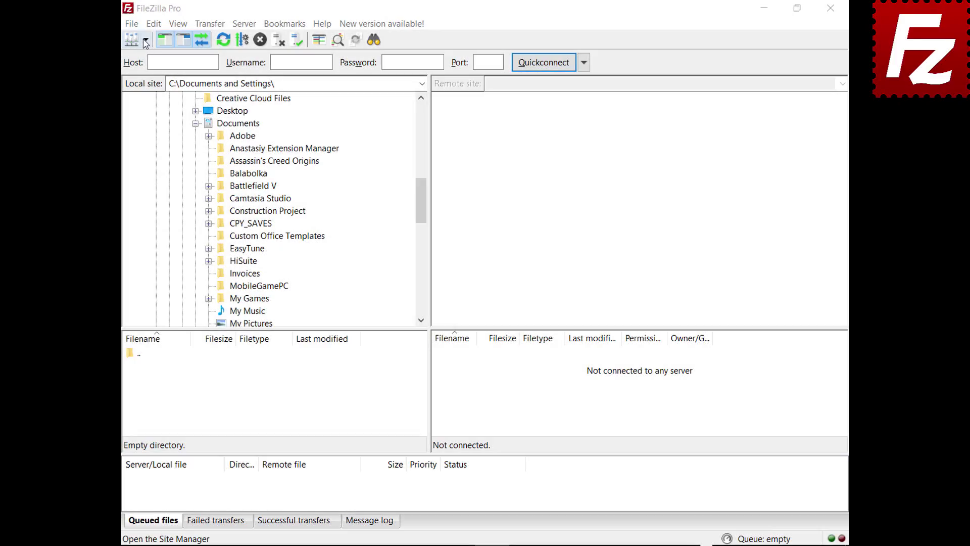
Step: Connect to the saved FTP site and download the remote Excel file starting with Financ into the local Documents folder
{"action": "left_click", "coordinate": [145, 40]}
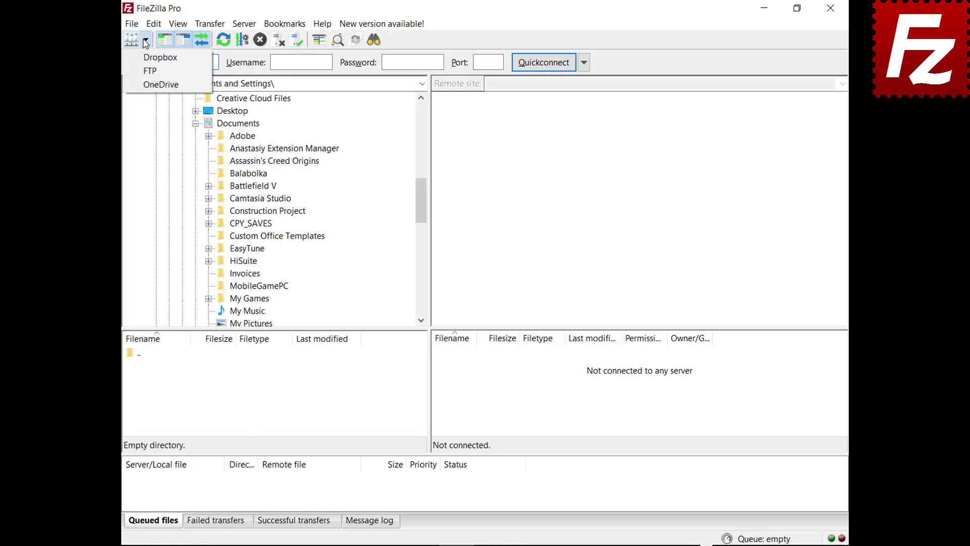
{"action": "left_click", "coordinate": [147, 72]}
{"action": "left_click", "coordinate": [444, 383]}
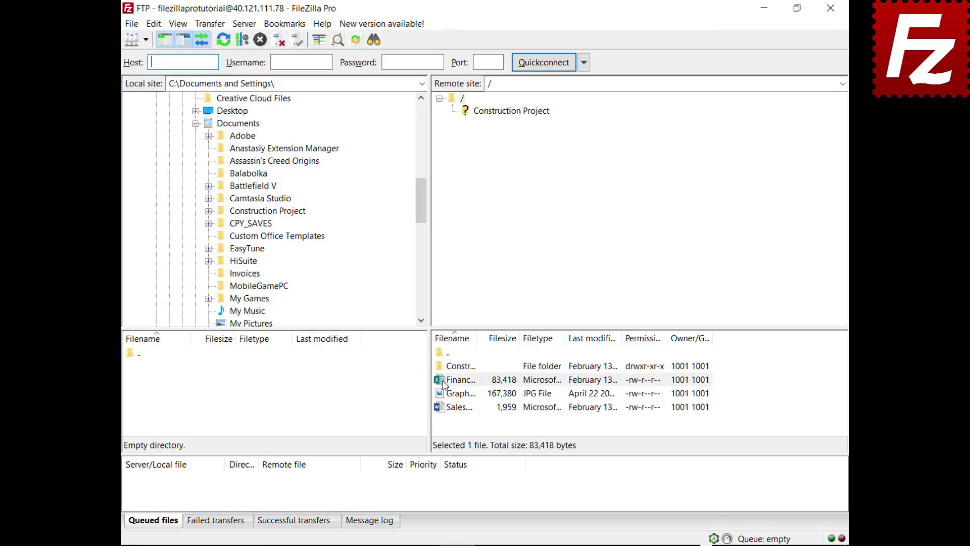
{"action": "left_click_drag", "start_coordinate": [444, 384], "coordinate": [272, 126]}
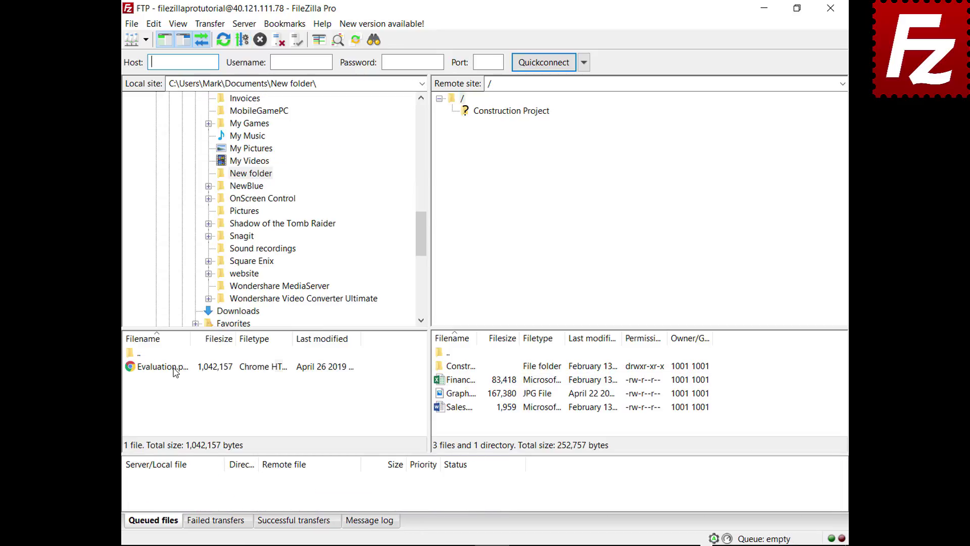
Step: Upload the Evaluation file from the local New folder to the remote root directory
{"action": "left_click", "coordinate": [174, 369]}
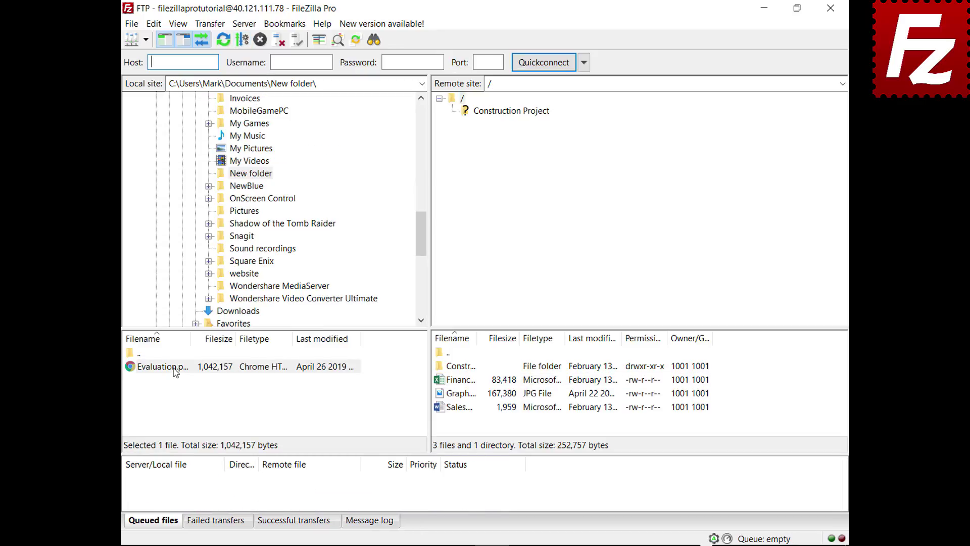
{"action": "left_click_drag", "start_coordinate": [174, 369], "coordinate": [472, 425]}
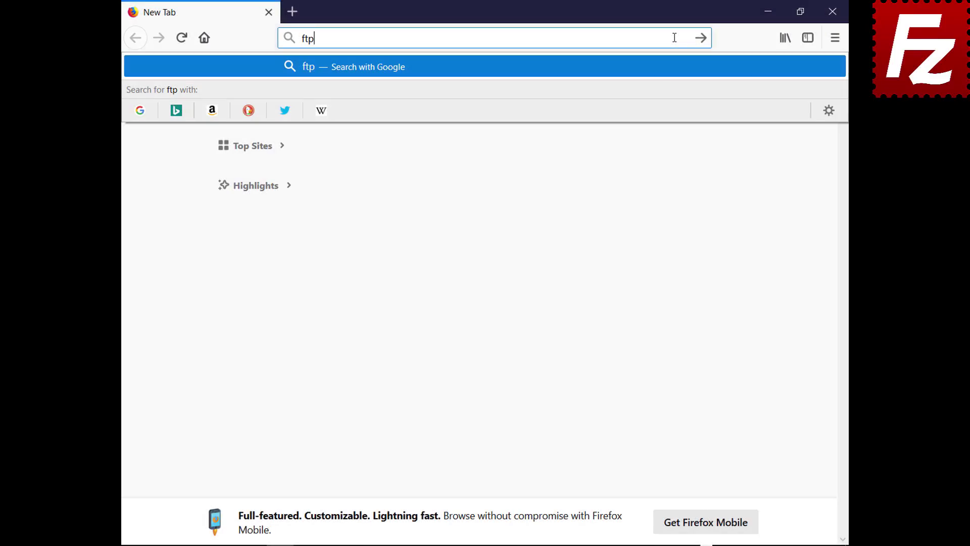
Step: Open ftptest.net in Firefox and enter host 40.121.111.78, username filezillaprotutorial and the account password
{"action": "type", "text": "test.net"}
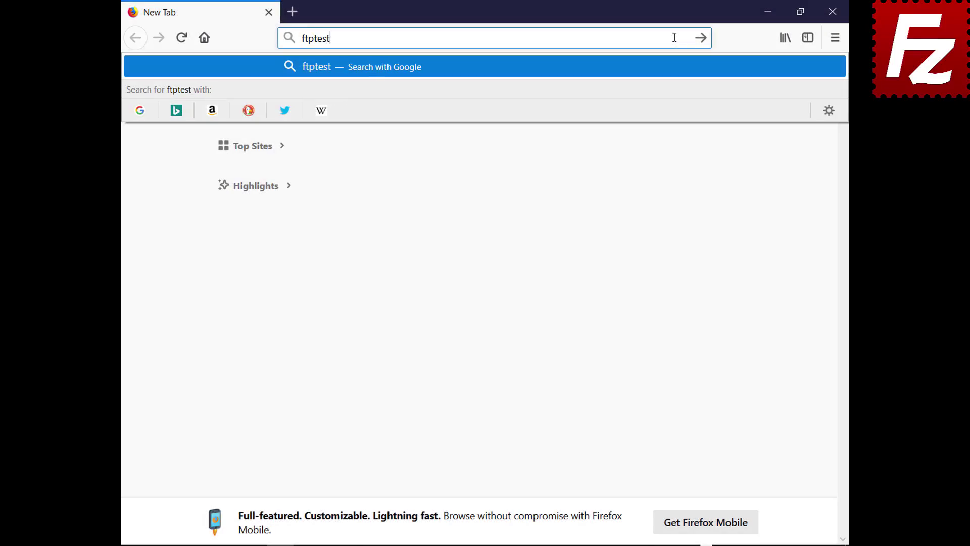
{"action": "key", "text": "Return"}
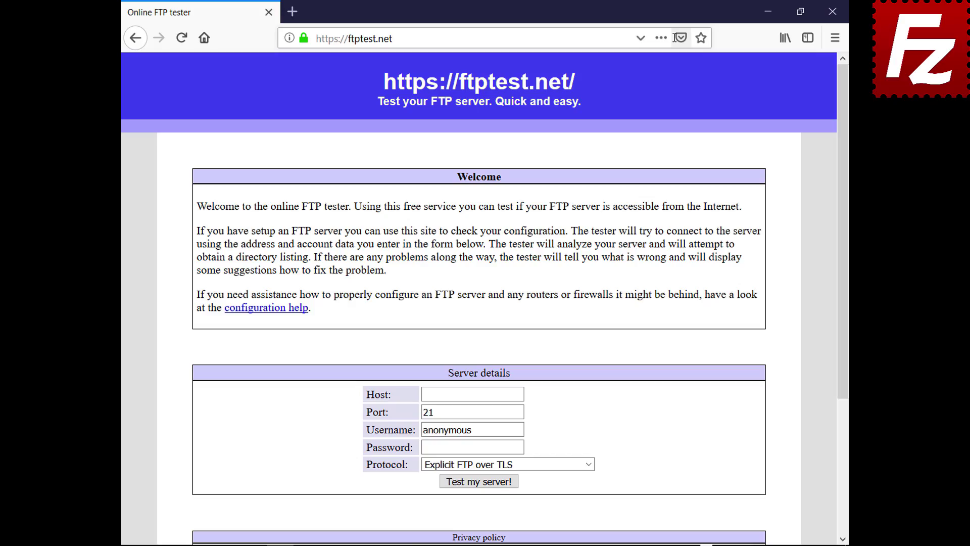
{"action": "left_click", "coordinate": [472, 394]}
{"action": "type", "text": "40.121.111.78"}
{"action": "triple_click", "coordinate": [472, 429]}
{"action": "key", "text": "BackSpace"}
{"action": "type", "text": "filezillaprotutorial"}
{"action": "left_click", "coordinate": [521, 447]}
{"action": "type", "text": "*********"}
Step: Run the server test with the protocol set to Allow fallback to plain FTP (insecure) and examine the test log from its beginning
{"action": "left_click", "coordinate": [586, 464]}
{"action": "left_click", "coordinate": [586, 510]}
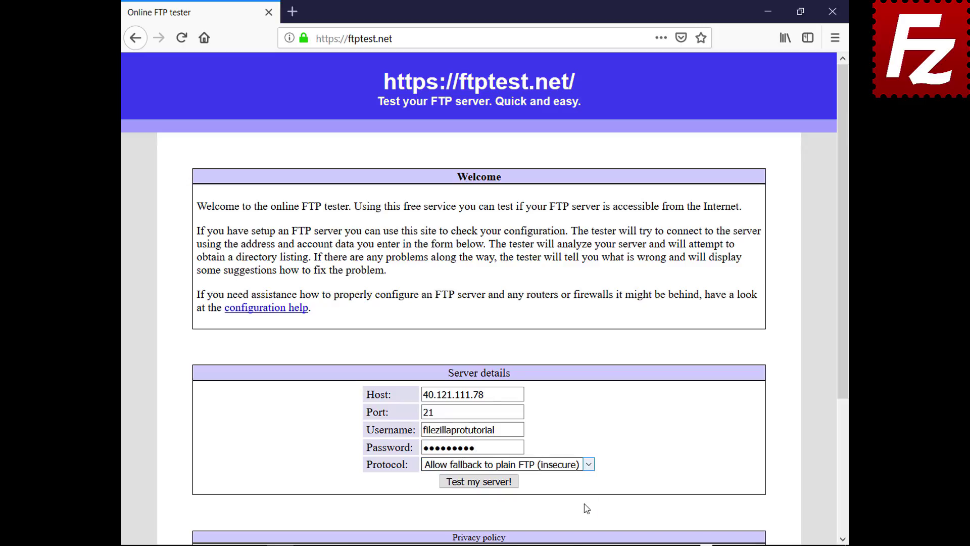
{"action": "left_click", "coordinate": [484, 483]}
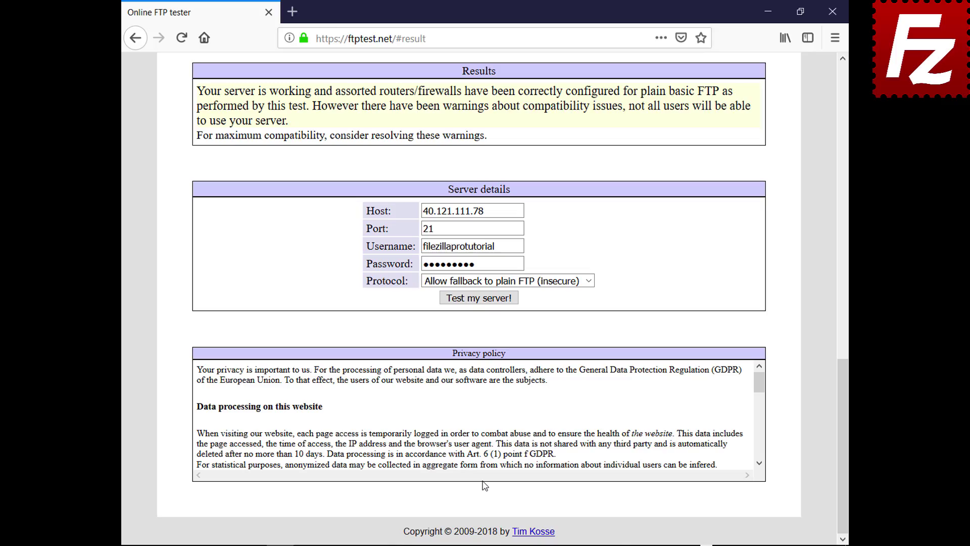
{"action": "left_click_drag", "start_coordinate": [844, 420], "coordinate": [796, 122]}
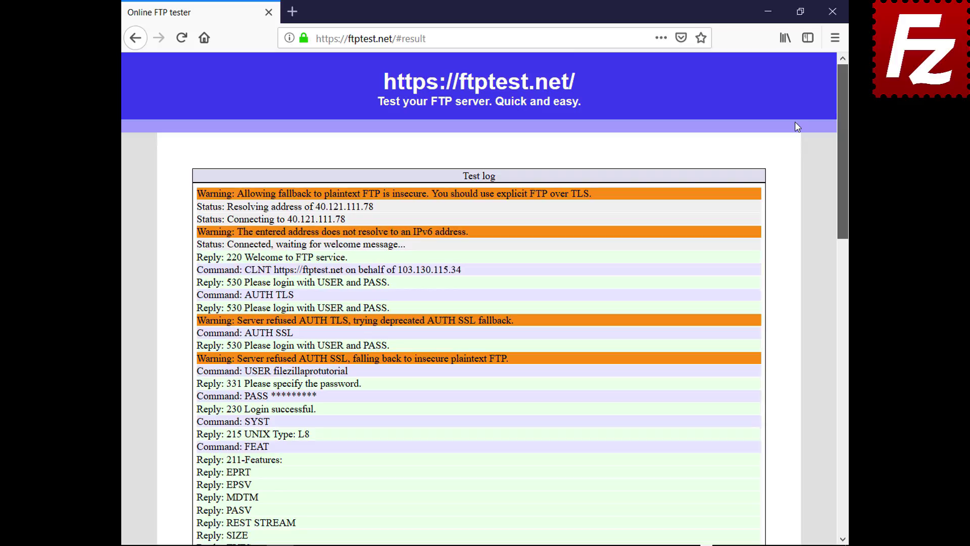
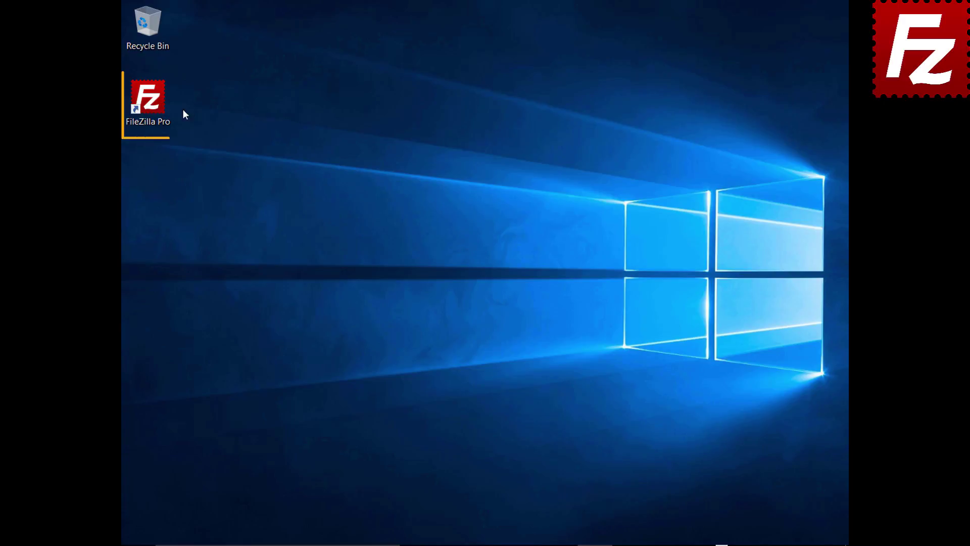
Step: Open FileZilla Pro and reconnect to the last used server
{"action": "double_click", "coordinate": [154, 104]}
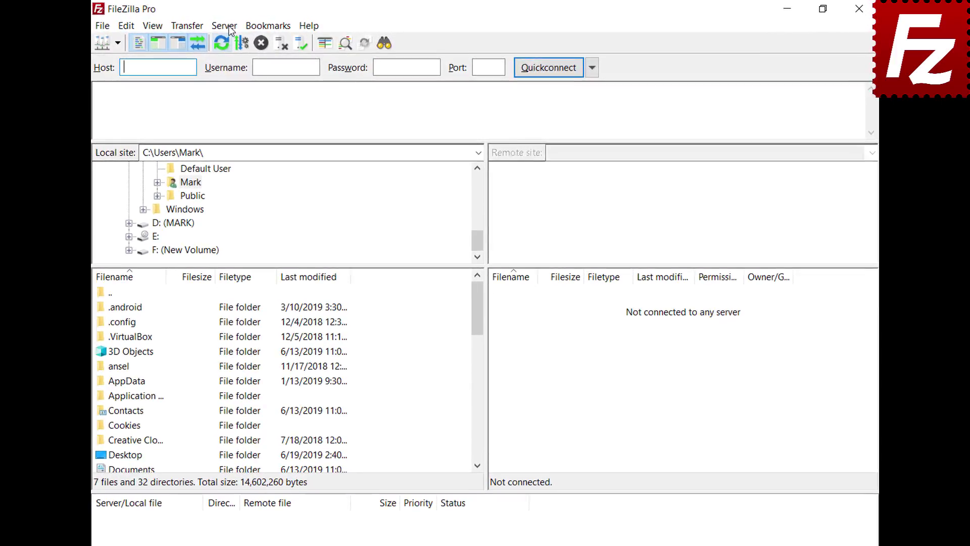
{"action": "left_click", "coordinate": [227, 26]}
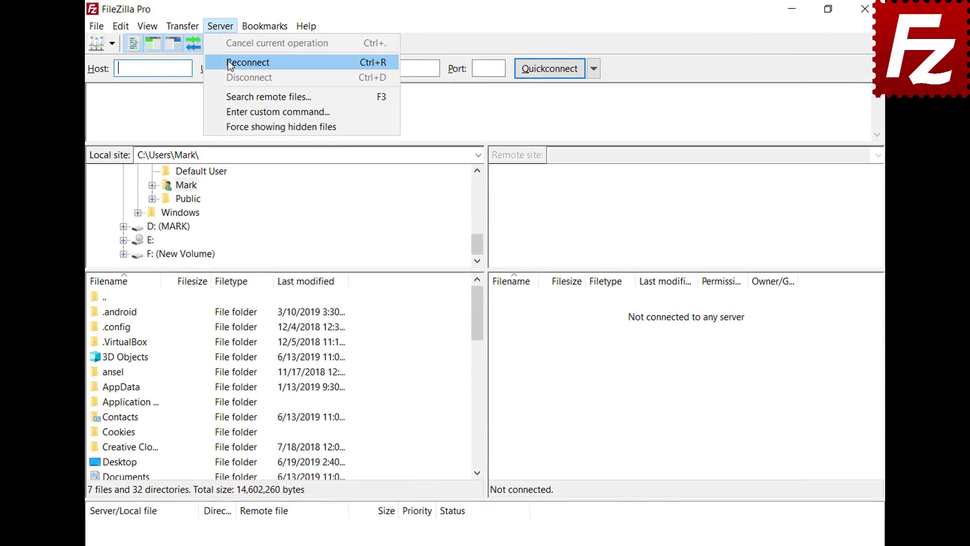
{"action": "left_click", "coordinate": [253, 59]}
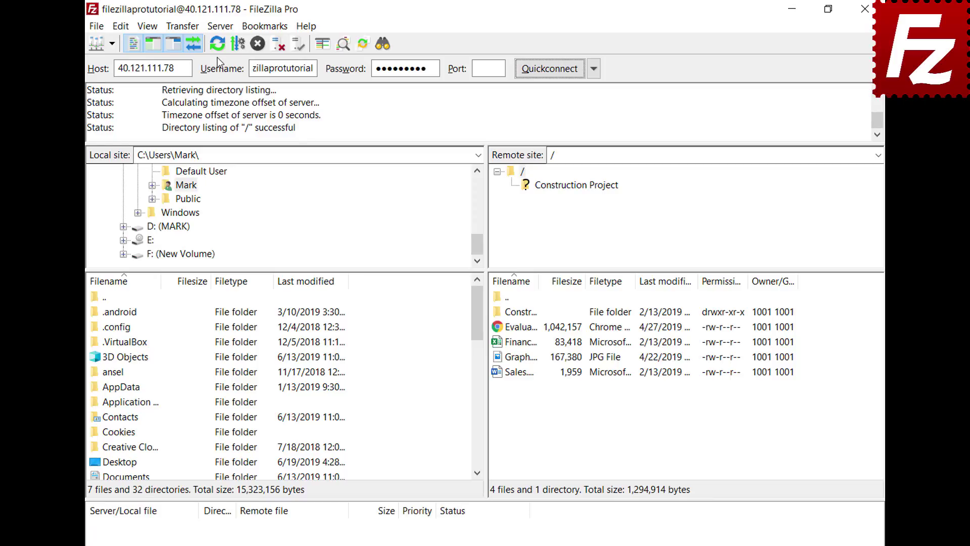
Step: Disconnect from the current FTP server and reconnect to it
{"action": "left_click", "coordinate": [220, 25]}
{"action": "left_click", "coordinate": [223, 77]}
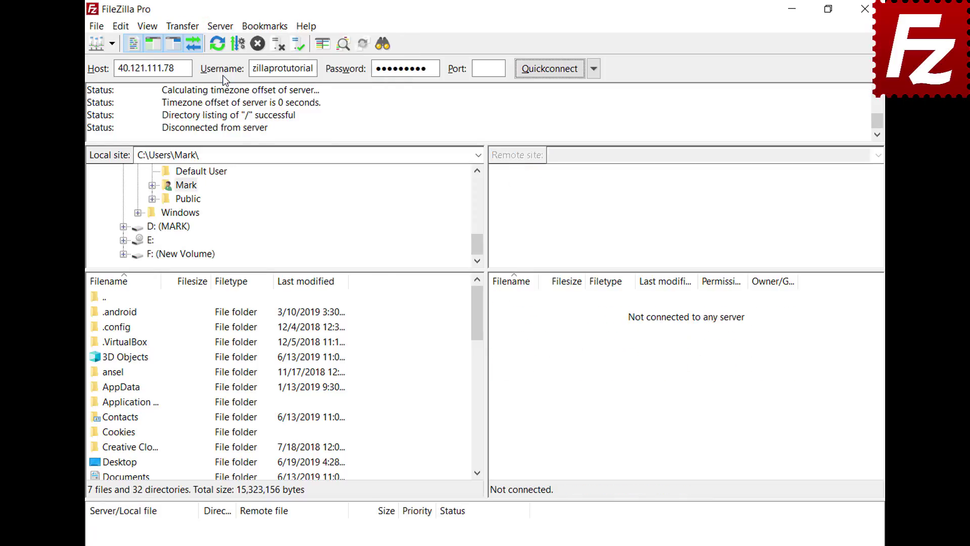
{"action": "left_click", "coordinate": [225, 27]}
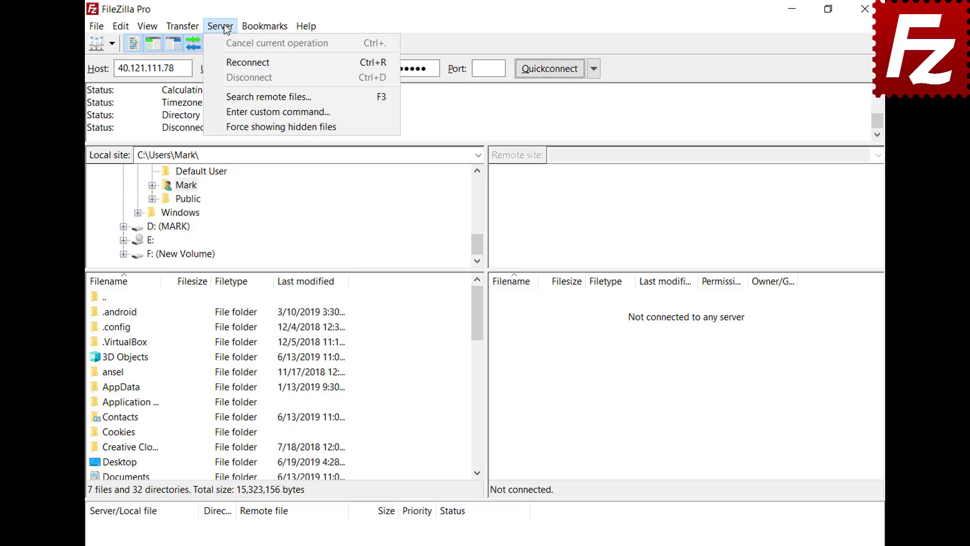
{"action": "left_click", "coordinate": [229, 62]}
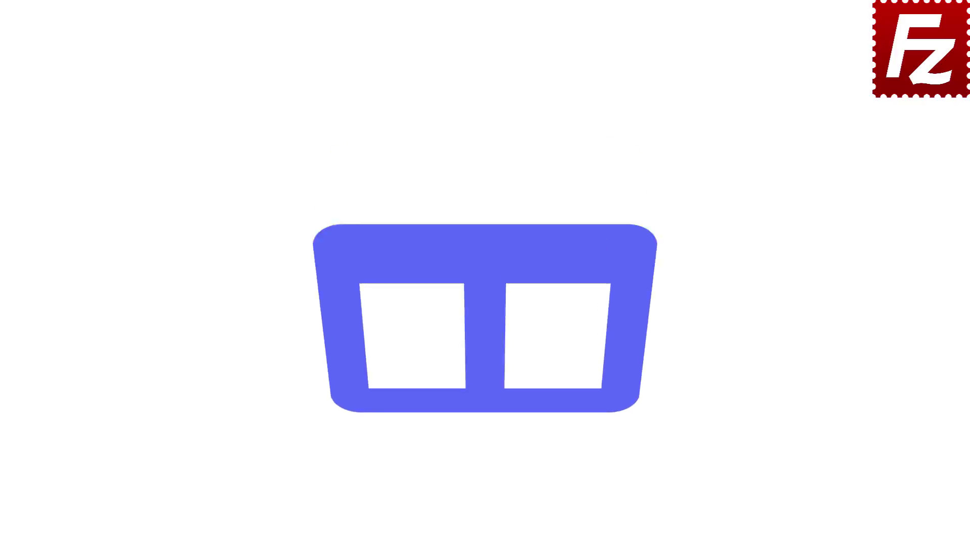
Step: Launch FileZilla Pro and create a new Site Manager entry named My Server with host 40.121.111.78 and port 21
{"action": "double_click", "coordinate": [154, 106]}
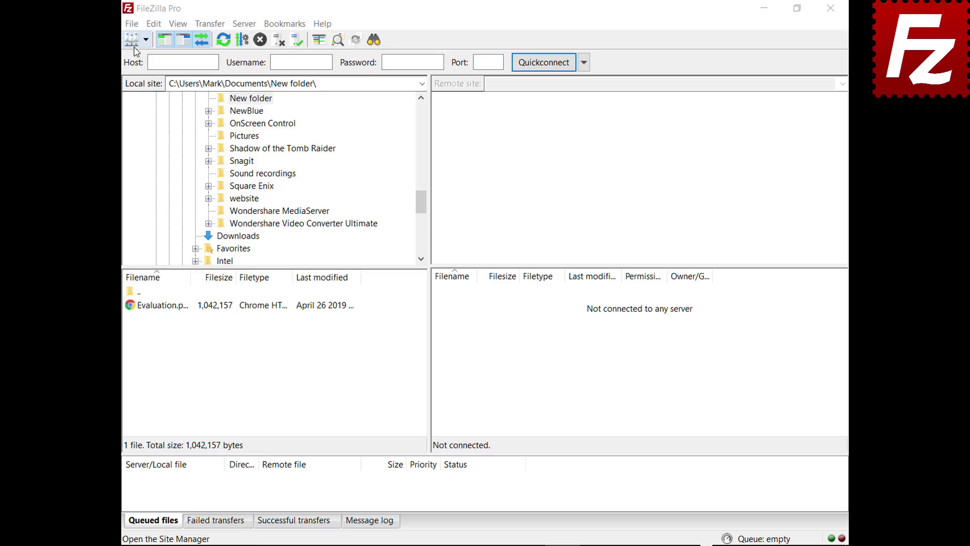
{"action": "left_click", "coordinate": [132, 24]}
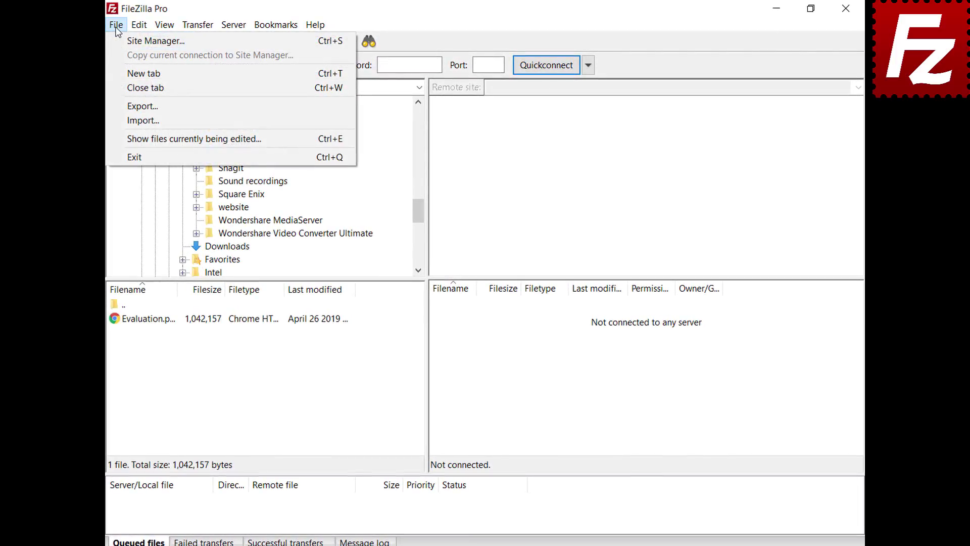
{"action": "left_click", "coordinate": [117, 41]}
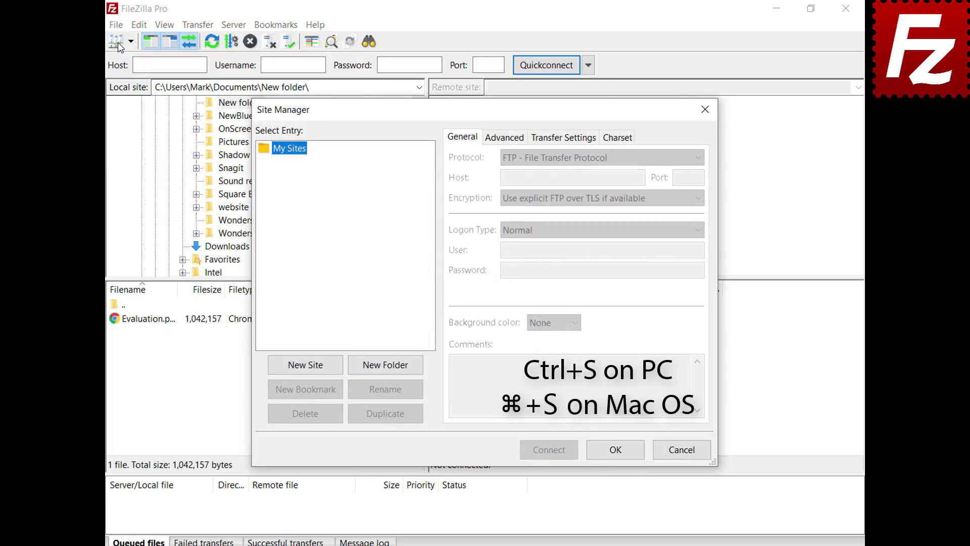
{"action": "left_click", "coordinate": [307, 366]}
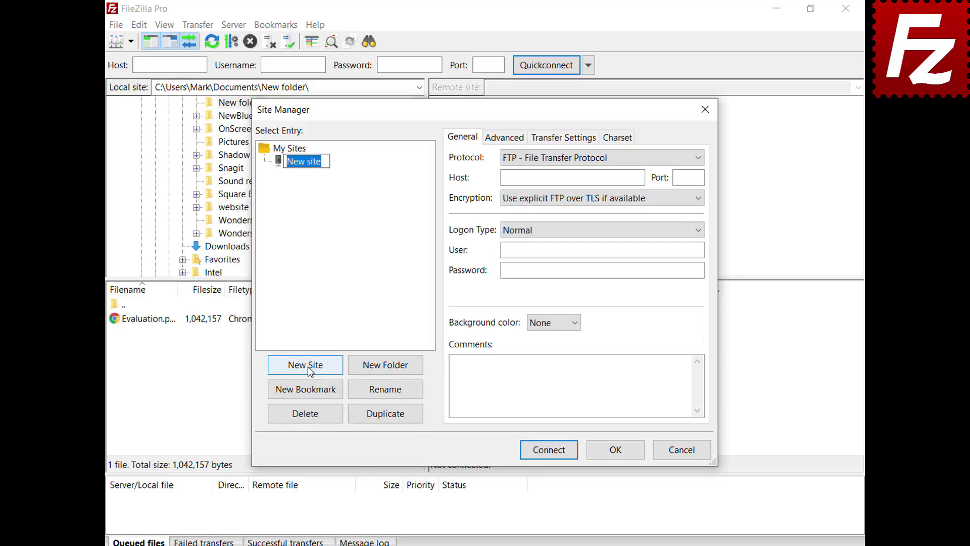
{"action": "type", "text": "My Server"}
{"action": "left_click", "coordinate": [639, 179]}
{"action": "type", "text": "40.121.111.78"}
{"action": "key", "text": "Tab"}
{"action": "type", "text": "21"}
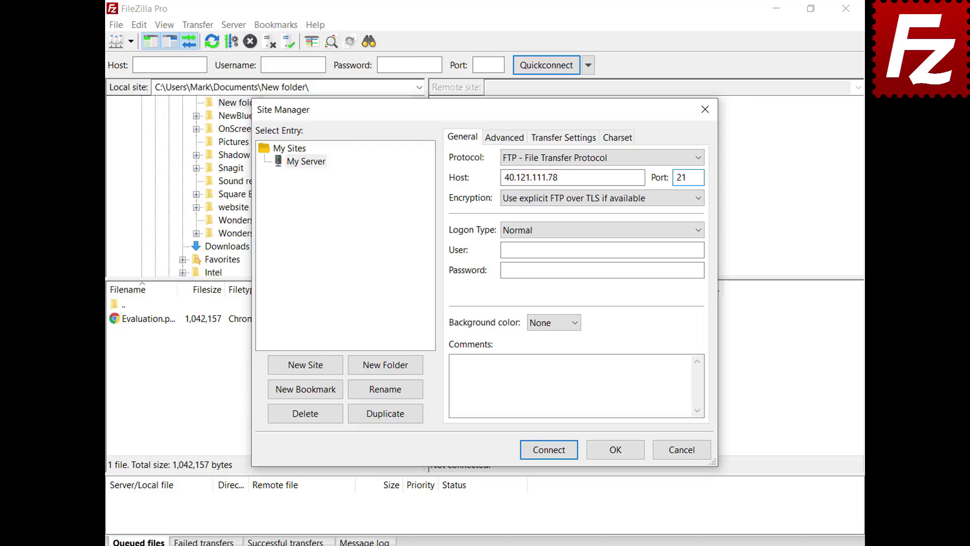
Step: Set My Server's user to filezillaprotutorial, enter the account password and choose Green as the background color
{"action": "left_click", "coordinate": [700, 249]}
{"action": "type", "text": "filezillaprotutorial"}
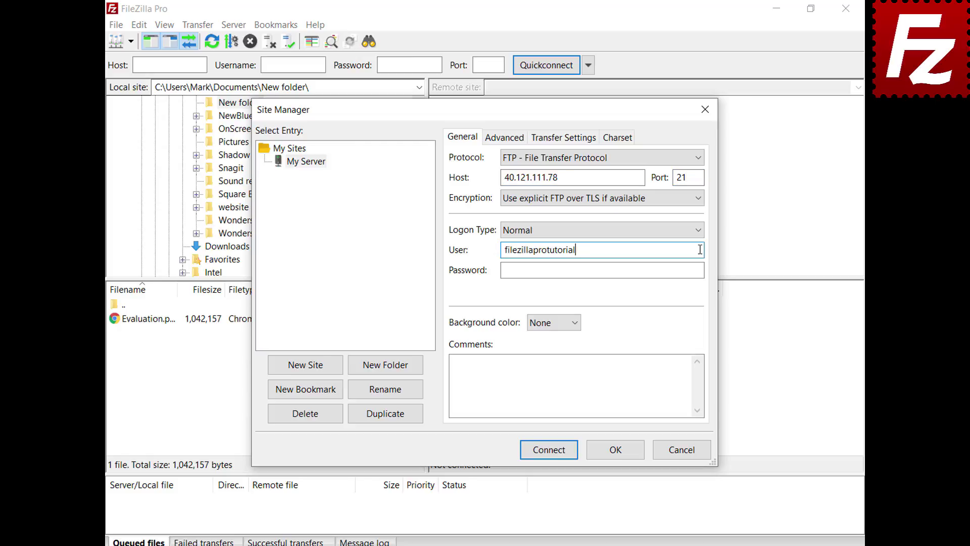
{"action": "left_click", "coordinate": [701, 269]}
{"action": "key", "text": "ctrl+v"}
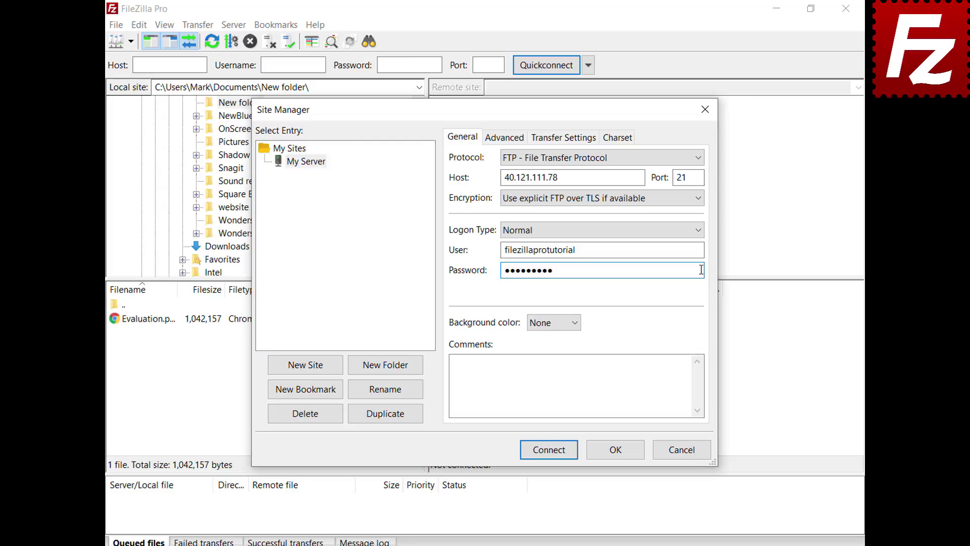
{"action": "left_click", "coordinate": [575, 324]}
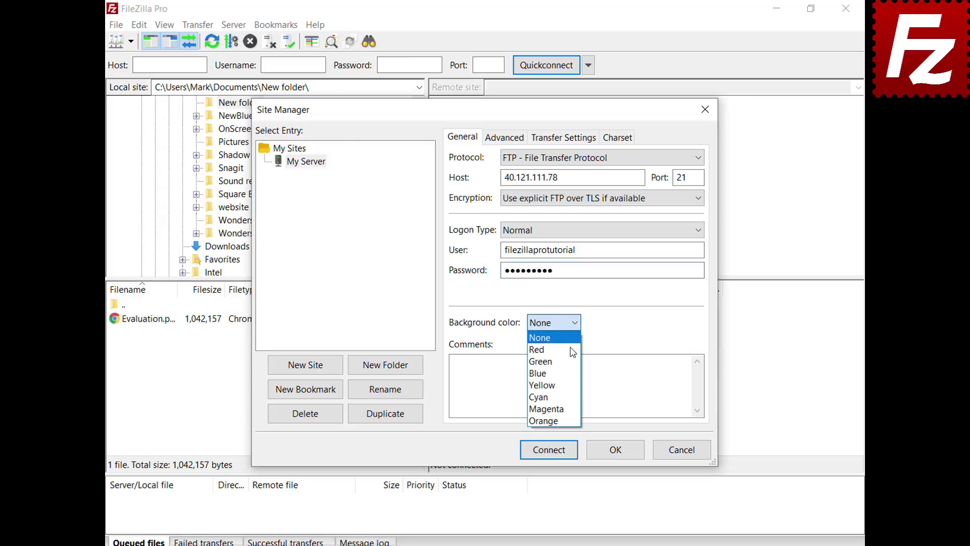
{"action": "left_click", "coordinate": [573, 362]}
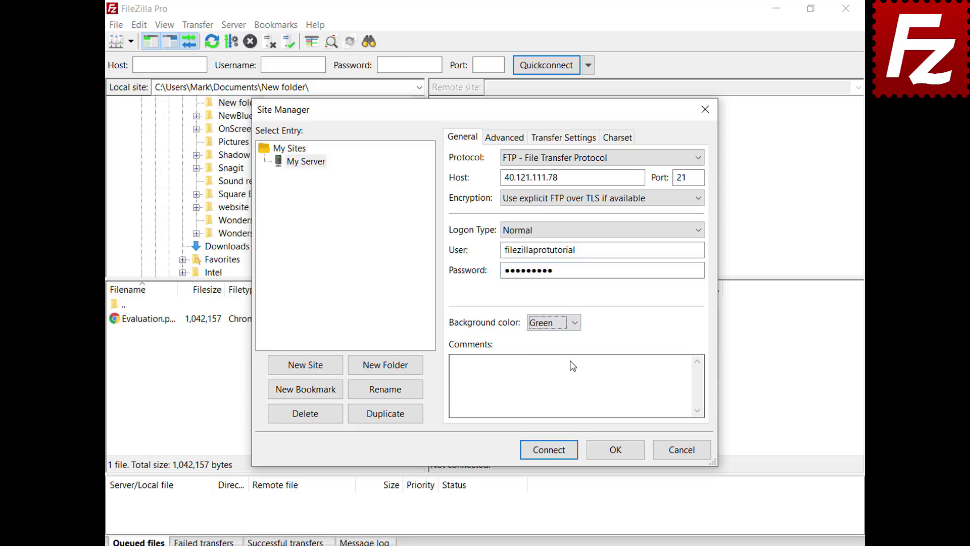
Step: Examine My Server's advanced options, including the server types, and its transfer and charset settings
{"action": "left_click", "coordinate": [495, 144]}
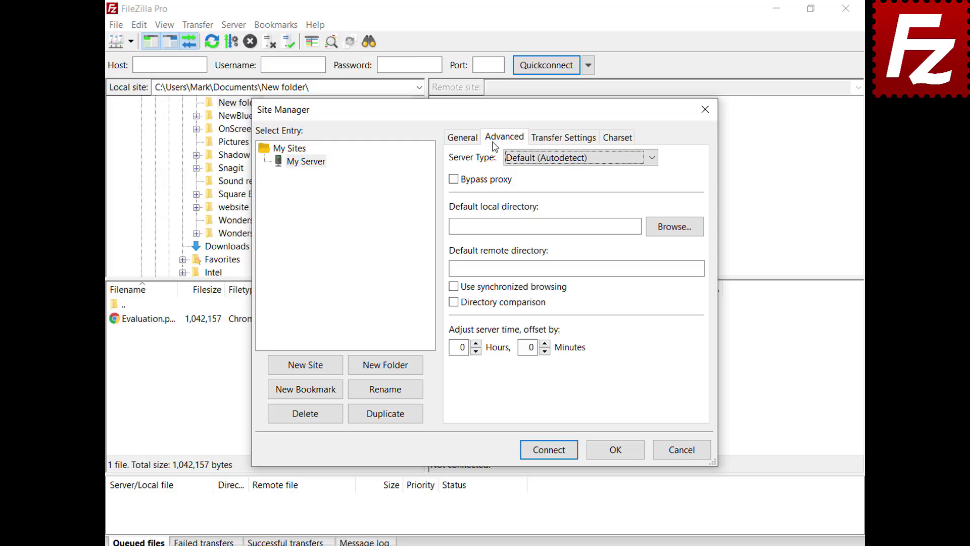
{"action": "left_click", "coordinate": [652, 162]}
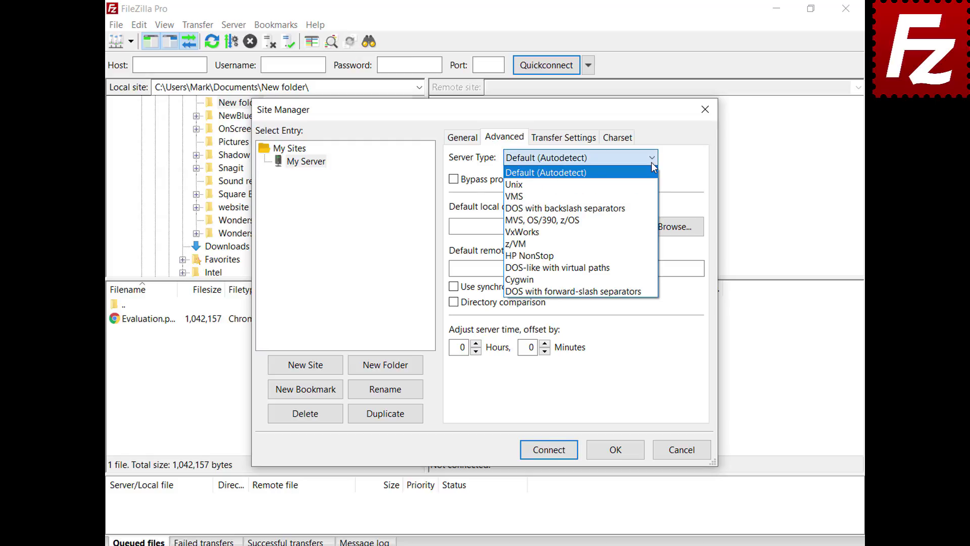
{"action": "left_click", "coordinate": [652, 163]}
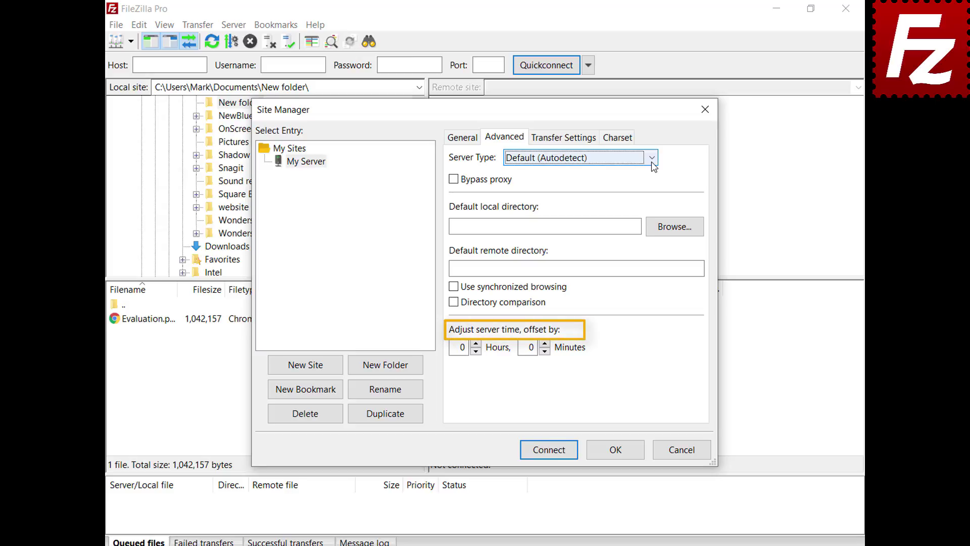
{"action": "left_click", "coordinate": [564, 141]}
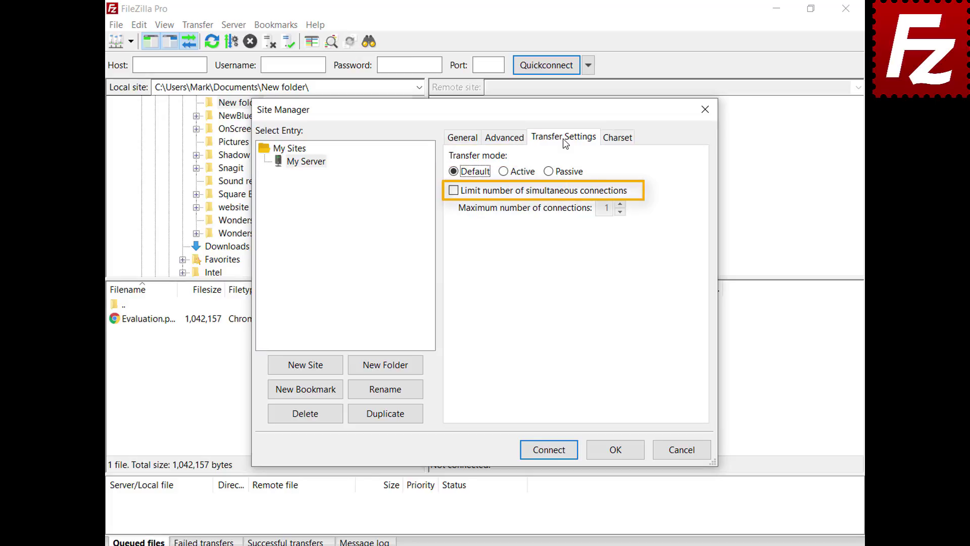
{"action": "left_click", "coordinate": [617, 141]}
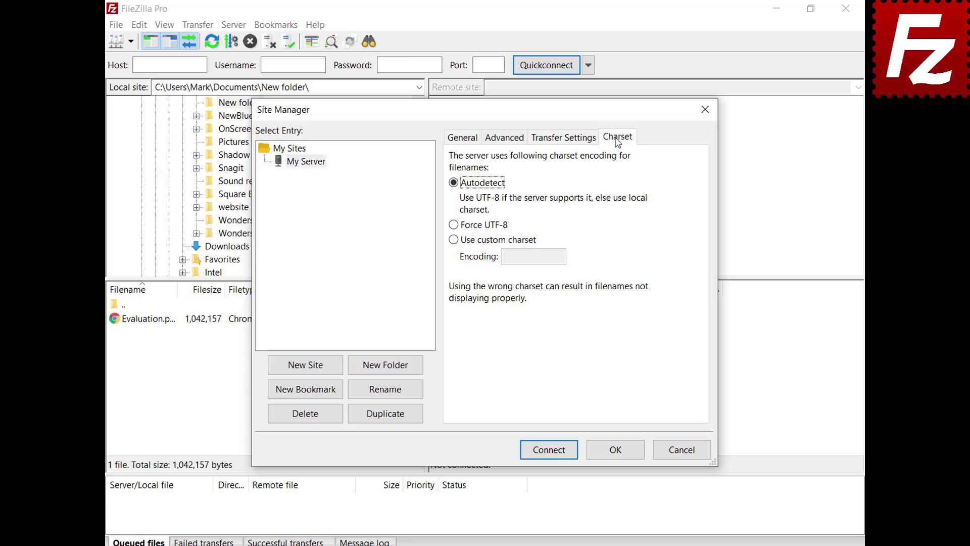
Step: Save the new site entry and connect to My Server from the list of saved sites
{"action": "left_click", "coordinate": [615, 450]}
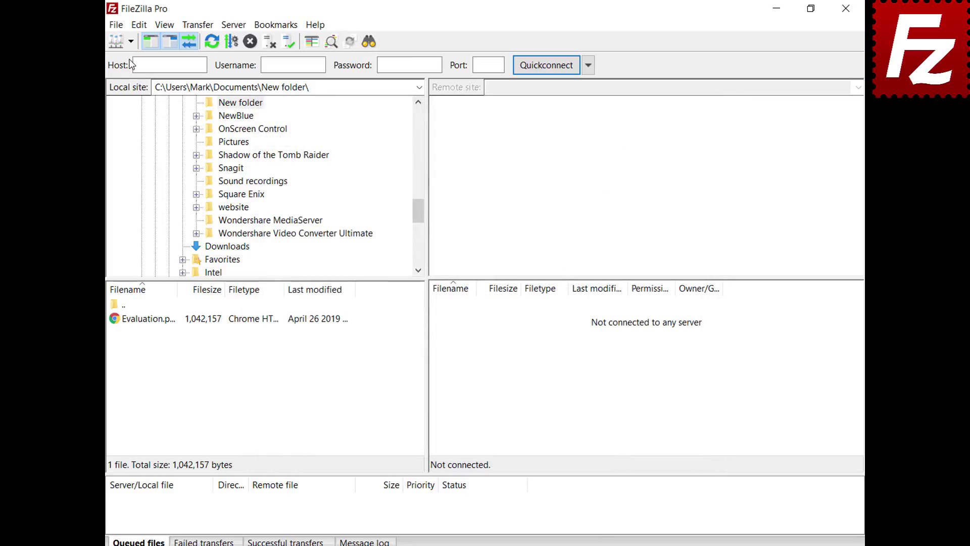
{"action": "left_click", "coordinate": [130, 42]}
{"action": "left_click", "coordinate": [146, 60]}
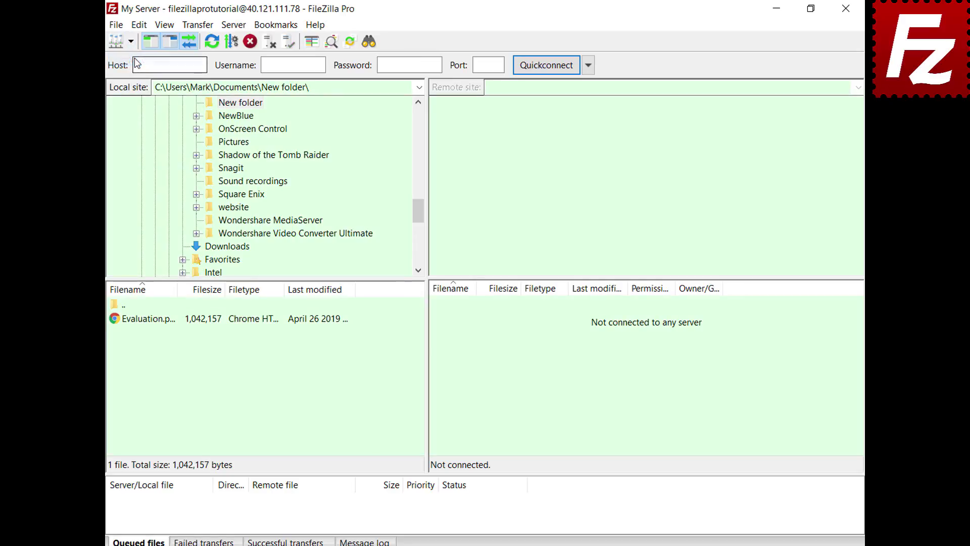
Step: Create a folder named Sites in the Site Manager, move My Server into it and save the changes
{"action": "key", "text": "ctrl+s"}
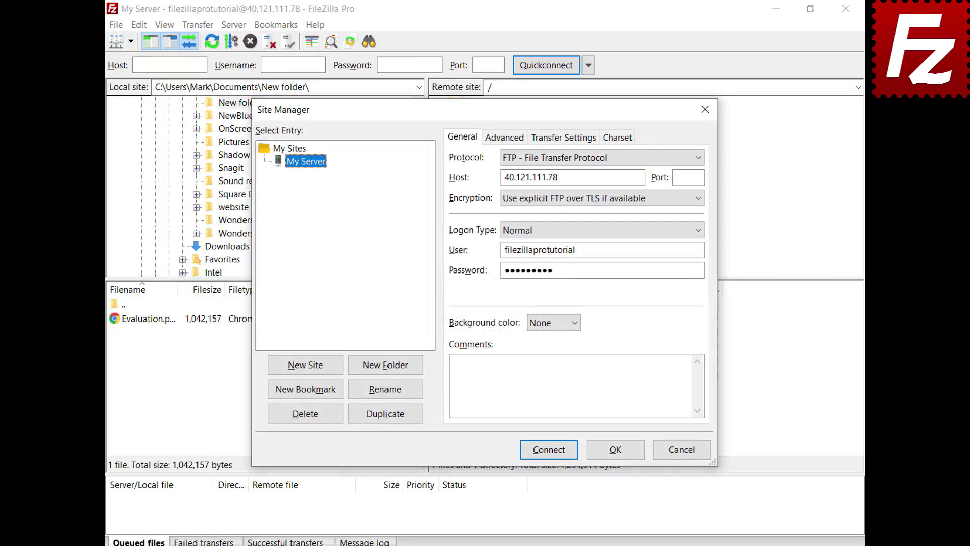
{"action": "left_click", "coordinate": [386, 375]}
{"action": "type", "text": "Sites"}
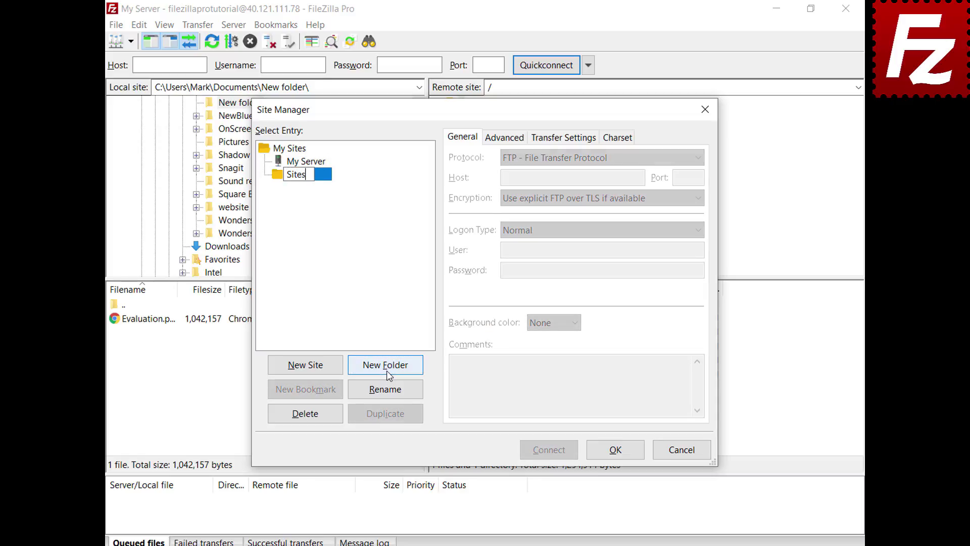
{"action": "key", "text": "Return"}
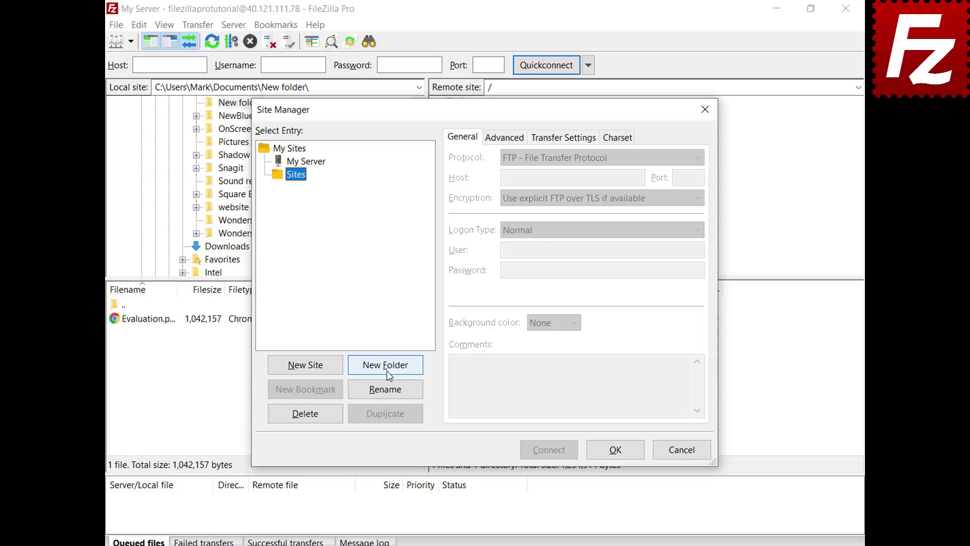
{"action": "left_click", "coordinate": [318, 162]}
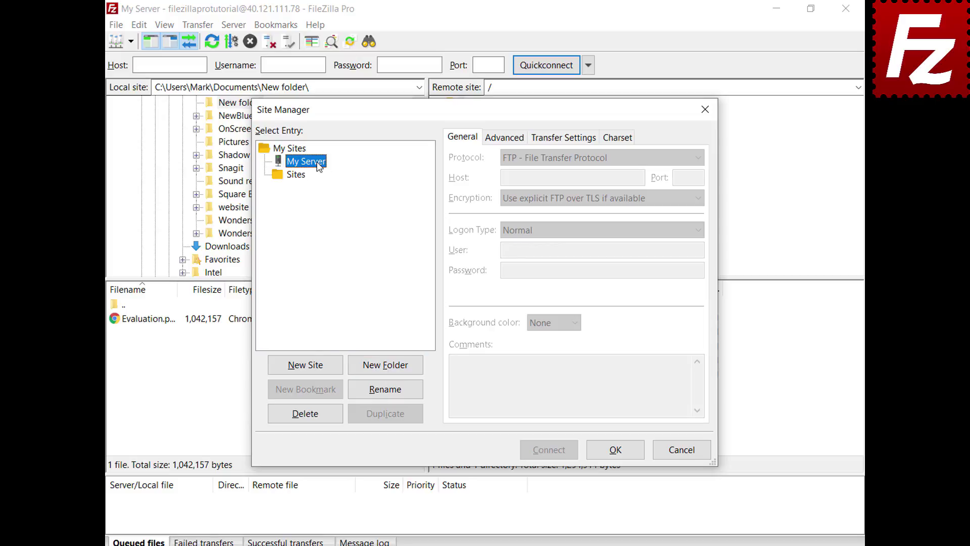
{"action": "left_click_drag", "start_coordinate": [319, 166], "coordinate": [304, 179]}
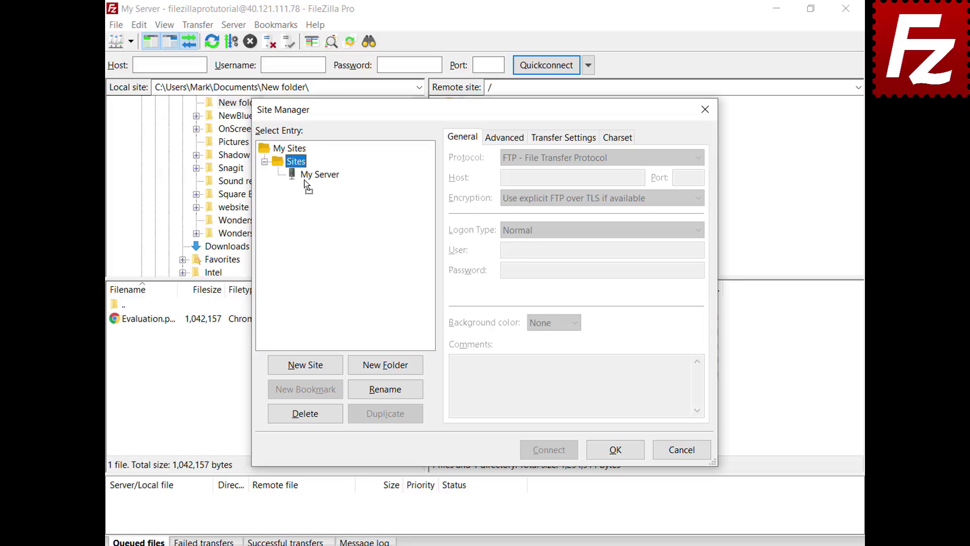
{"action": "left_click", "coordinate": [616, 452]}
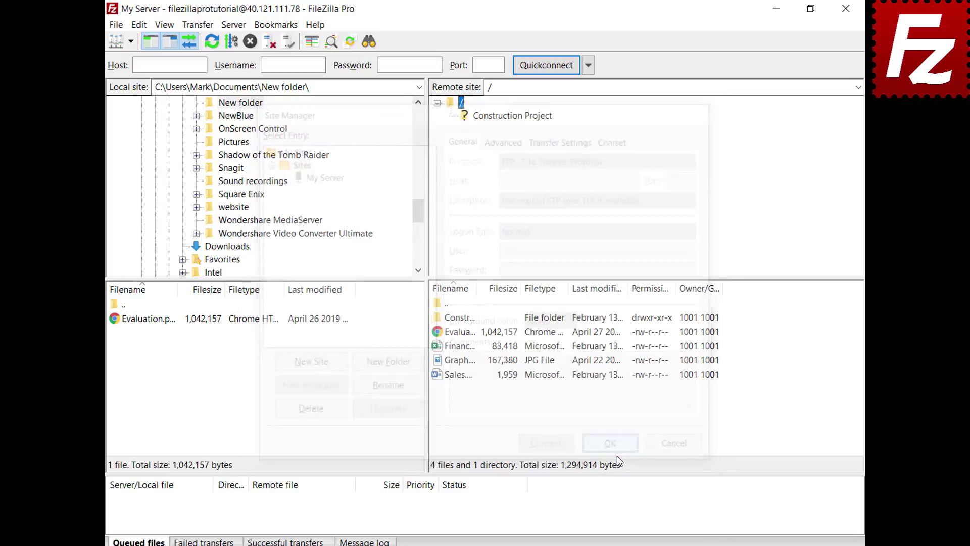
Step: Check the Sites folder in the list of saved sites and review My Server's entry in the Site Manager
{"action": "left_click", "coordinate": [131, 41]}
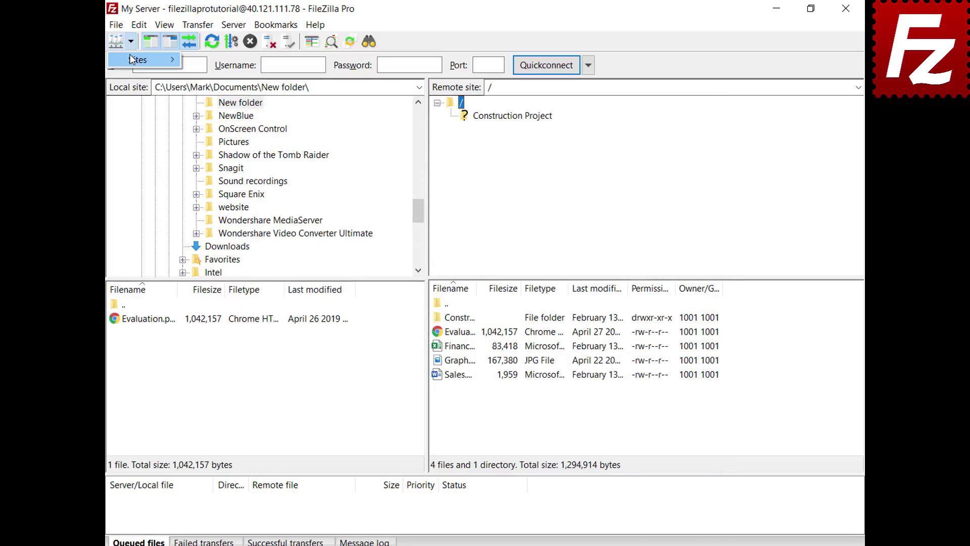
{"action": "mouse_move", "coordinate": [131, 60]}
{"action": "key", "text": "Escape"}
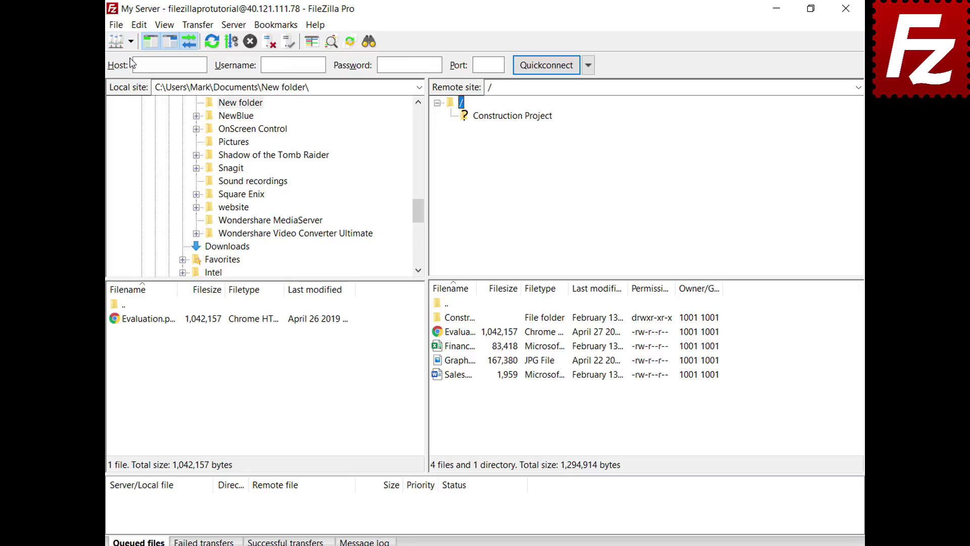
{"action": "key", "text": "ctrl+s"}
{"action": "left_click", "coordinate": [321, 174]}
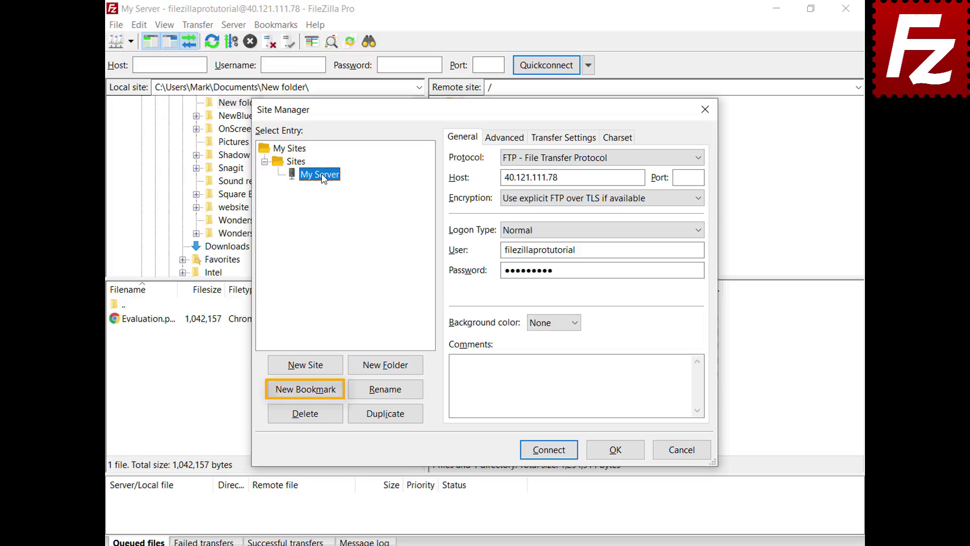
{"action": "left_click", "coordinate": [615, 450]}
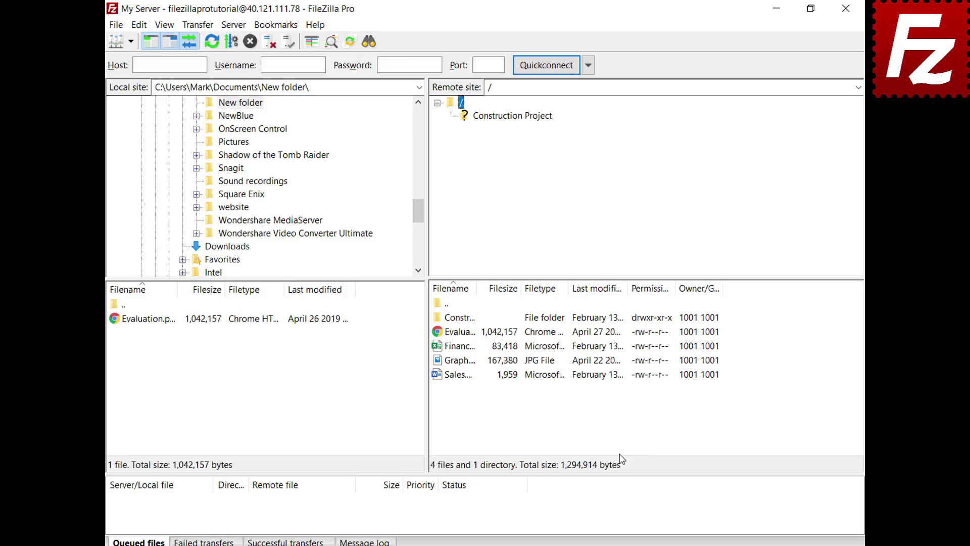
Step: Open the program's settings
{"action": "left_click", "coordinate": [139, 25]}
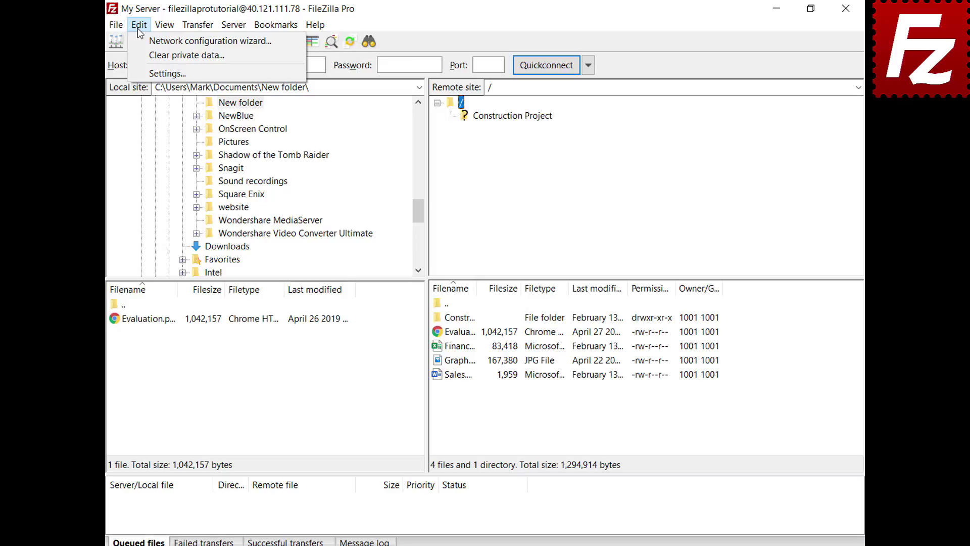
{"action": "left_click", "coordinate": [143, 74]}
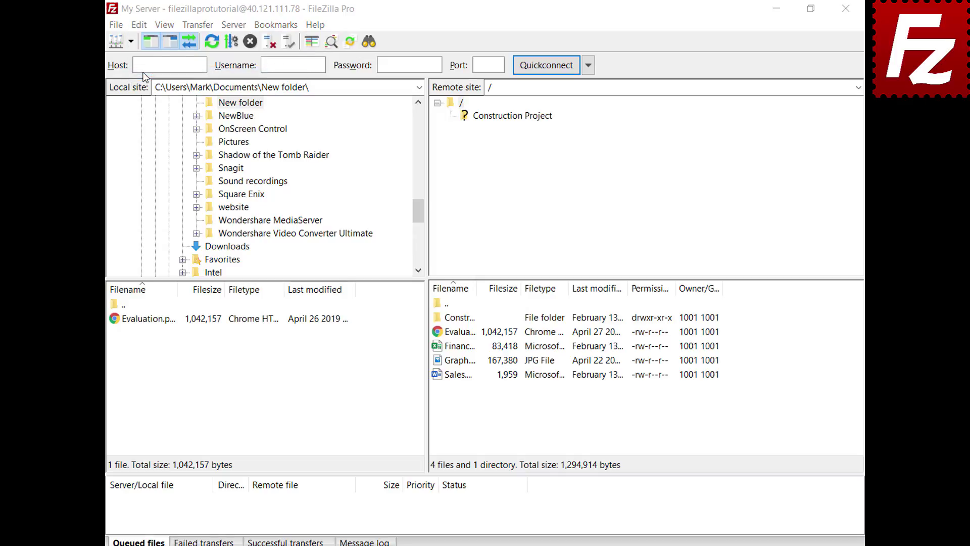
{"action": "left_click", "coordinate": [265, 319]}
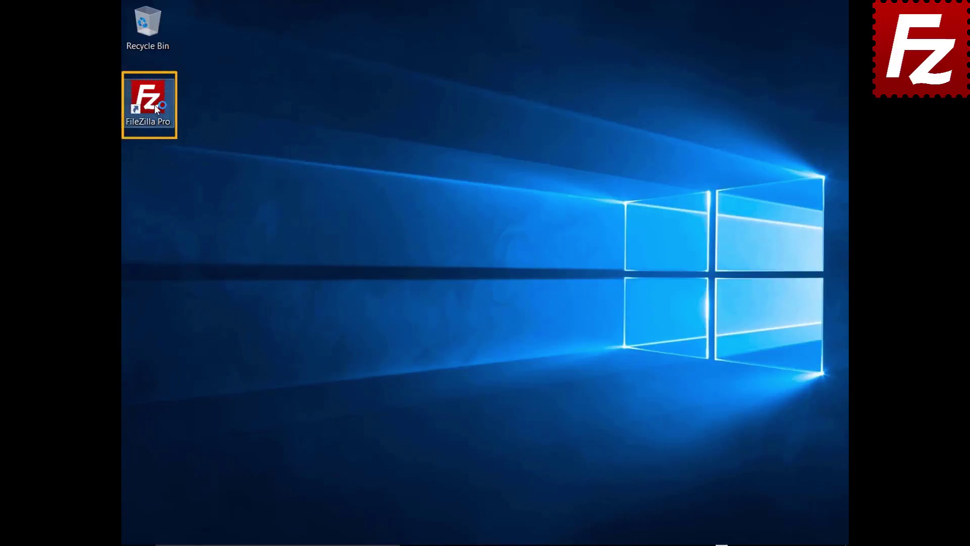
Step: Launch FileZilla Pro and open the Site Manager
{"action": "double_click", "coordinate": [154, 104]}
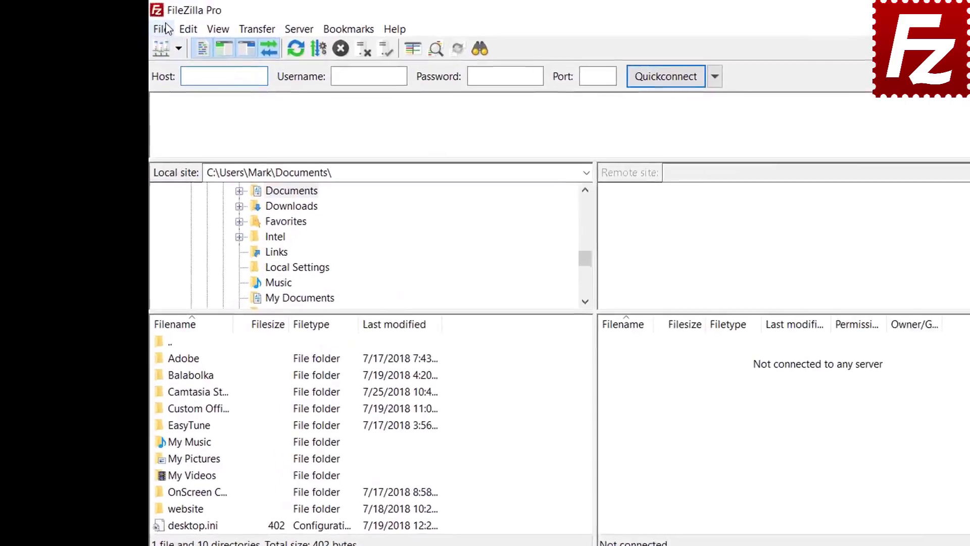
{"action": "left_click", "coordinate": [143, 25]}
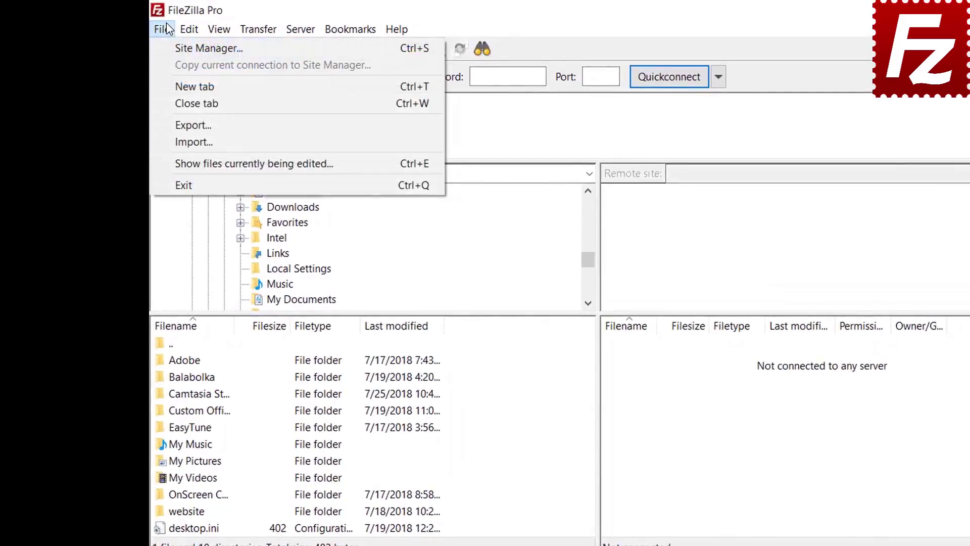
{"action": "left_click", "coordinate": [171, 48]}
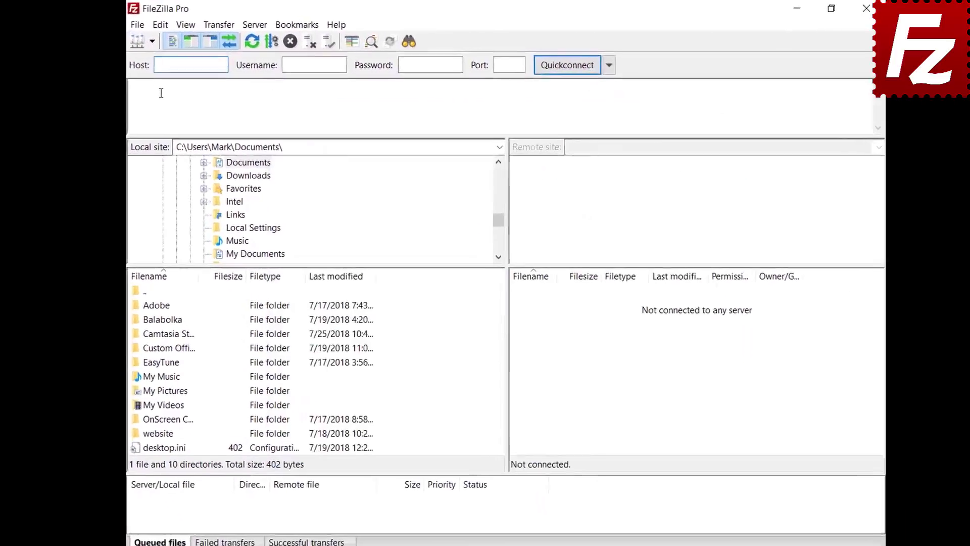
Step: In the program's password settings, choose to save passwords protected by a master password
{"action": "left_click", "coordinate": [160, 24]}
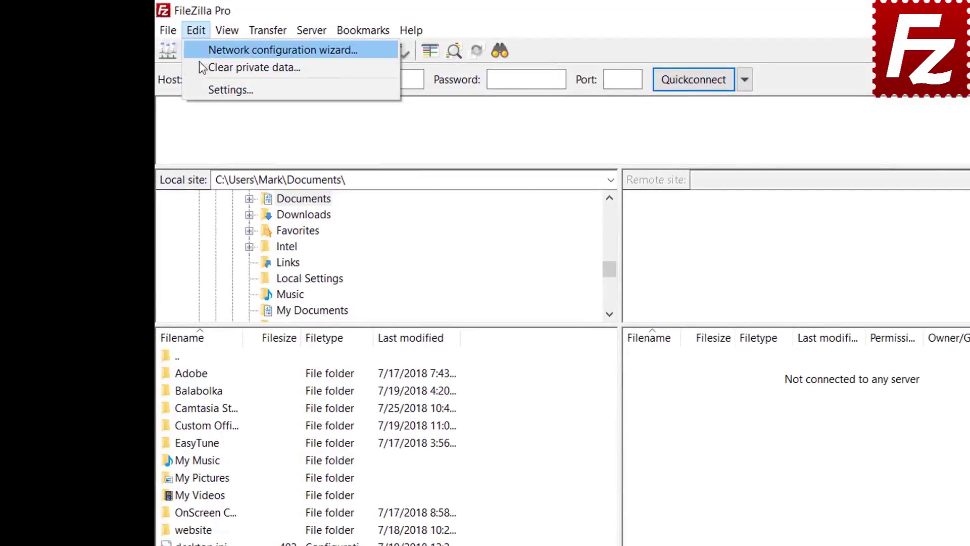
{"action": "left_click", "coordinate": [204, 87]}
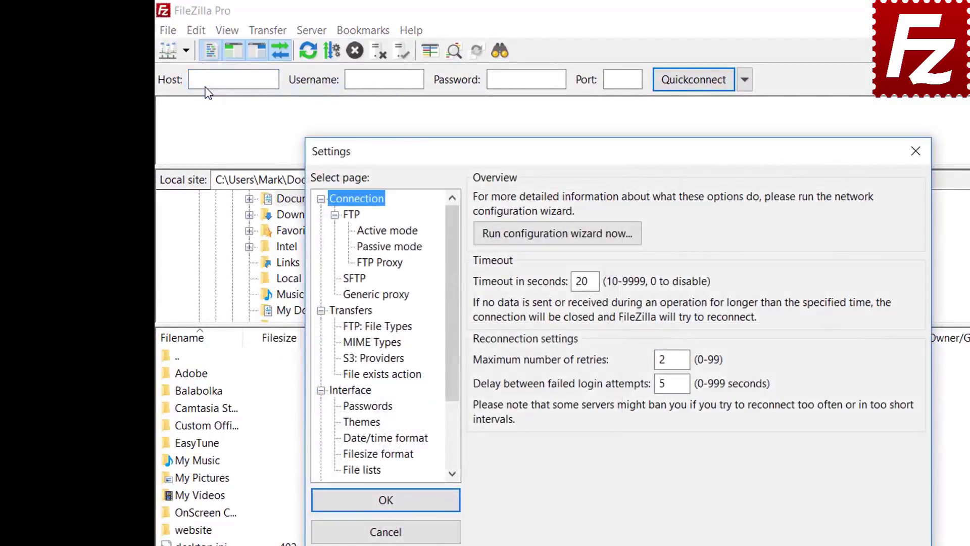
{"action": "left_click", "coordinate": [374, 408]}
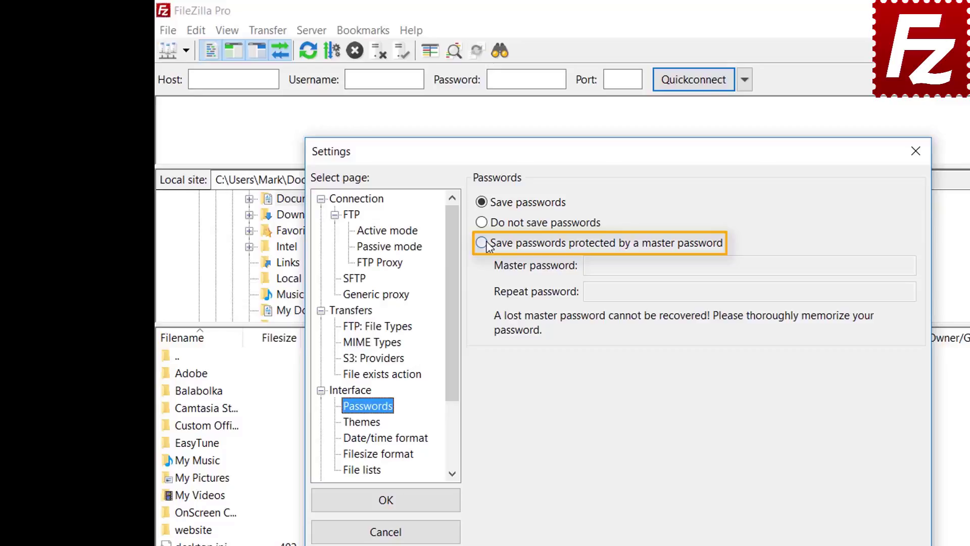
{"action": "left_click", "coordinate": [487, 245]}
Step: Enter the master password, repeat it for confirmation and apply the settings
{"action": "left_click", "coordinate": [792, 265]}
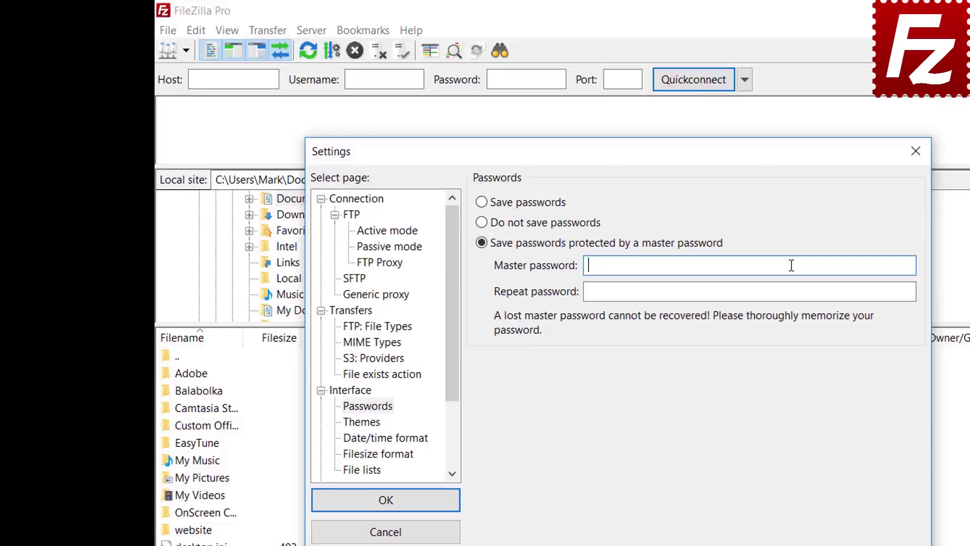
{"action": "type", "text": "••••••••••"}
{"action": "left_click", "coordinate": [769, 294]}
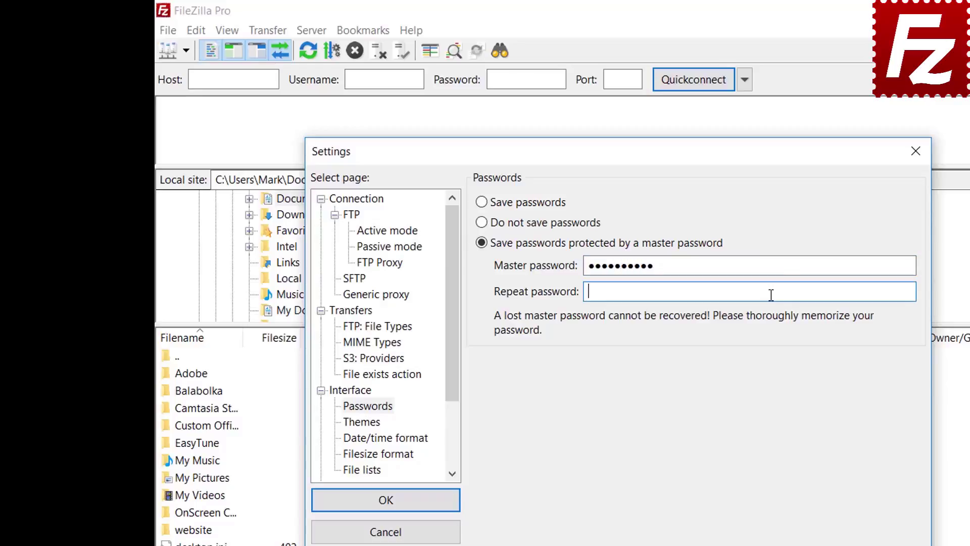
{"action": "type", "text": "••••••••••"}
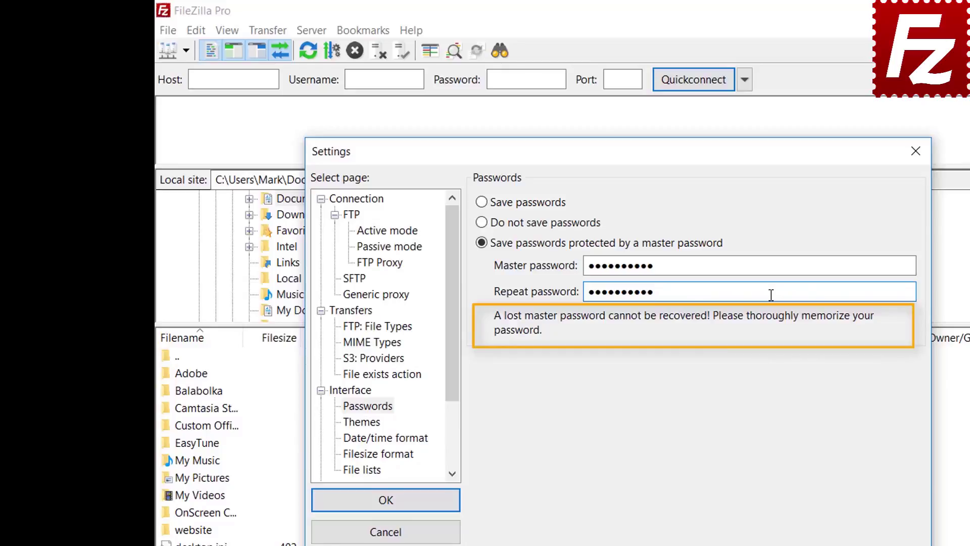
{"action": "left_click", "coordinate": [386, 502]}
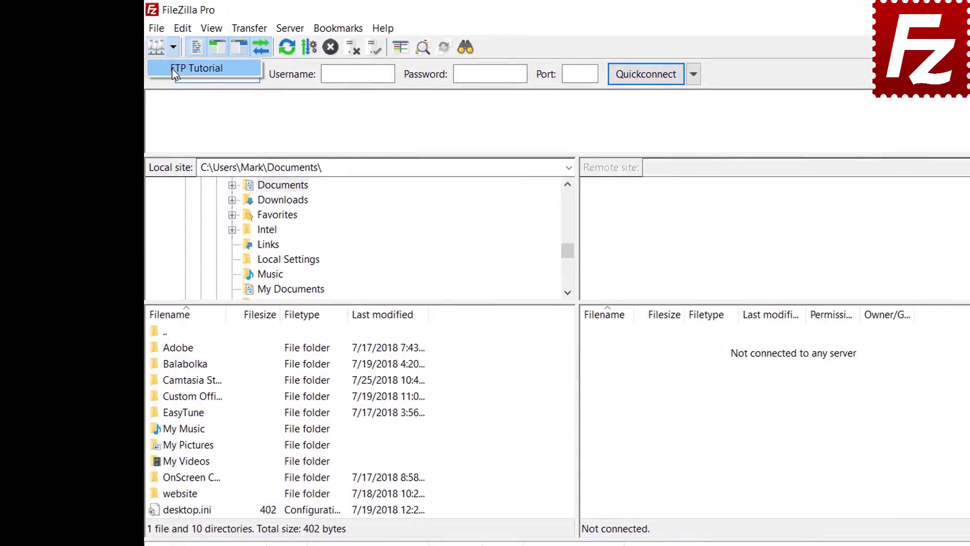
Step: Connect to the saved FTP Tutorial site, entering the master password to decrypt its stored password
{"action": "left_click", "coordinate": [171, 68]}
{"action": "type", "text": "•••••••"}
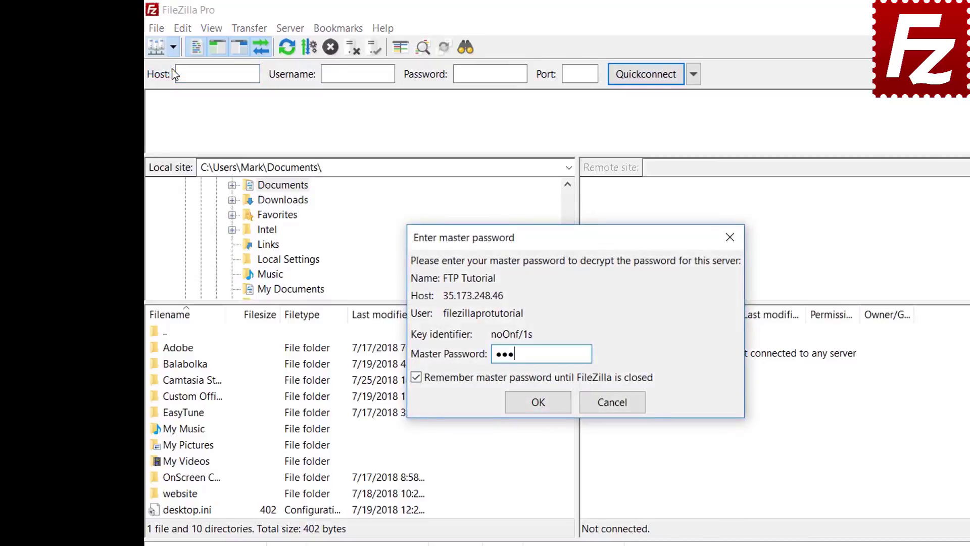
{"action": "type", "text": "•••"}
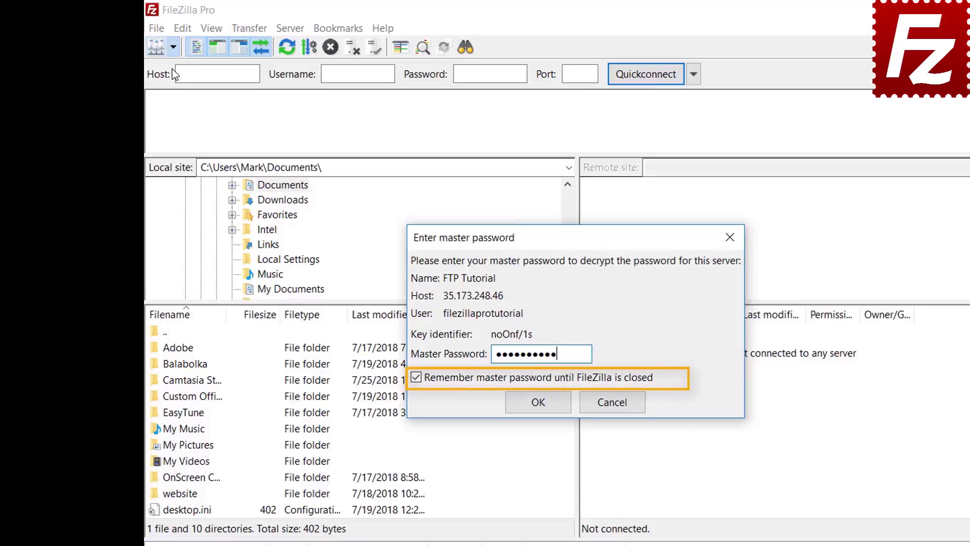
{"action": "left_click", "coordinate": [537, 403]}
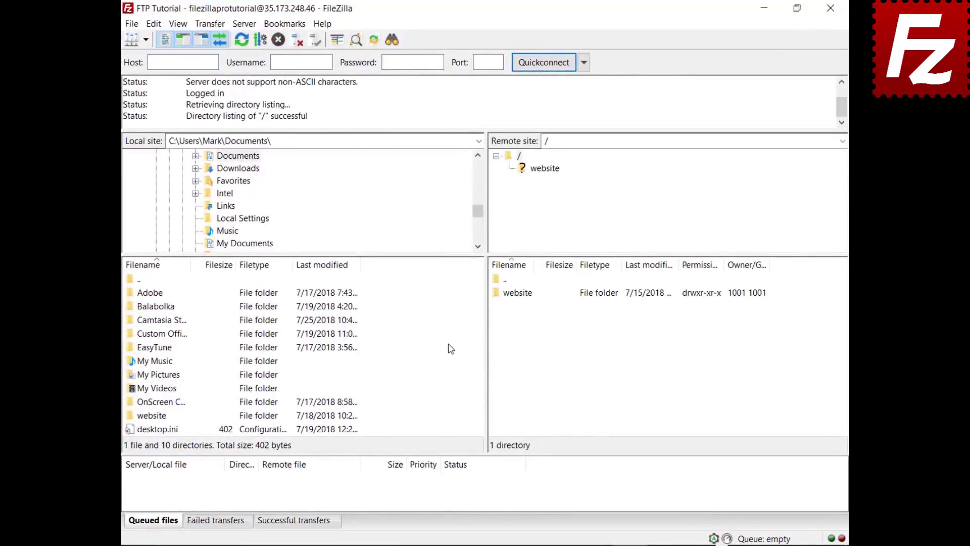
{"action": "left_click", "coordinate": [450, 348]}
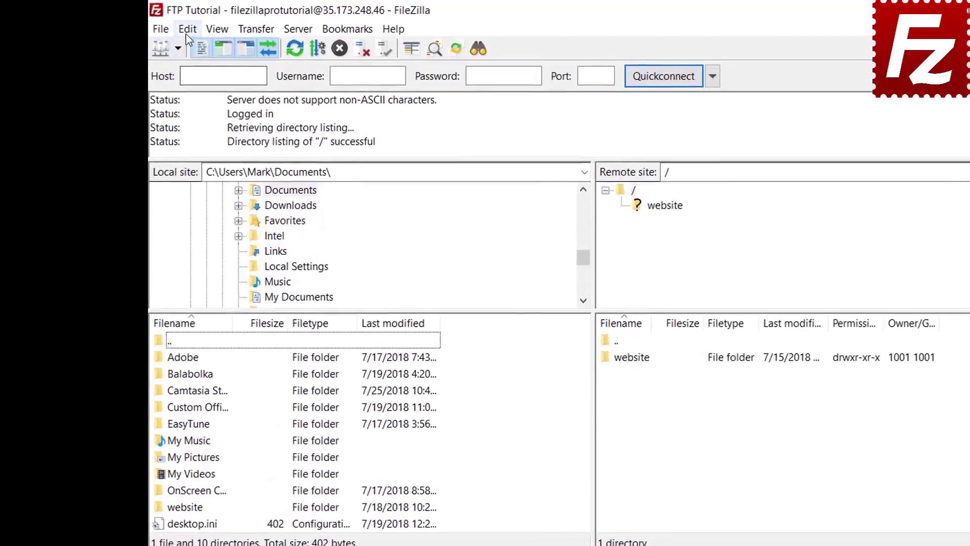
Step: Try to switch the password settings back to saving passwords without a master password
{"action": "left_click", "coordinate": [153, 24]}
{"action": "left_click", "coordinate": [192, 85]}
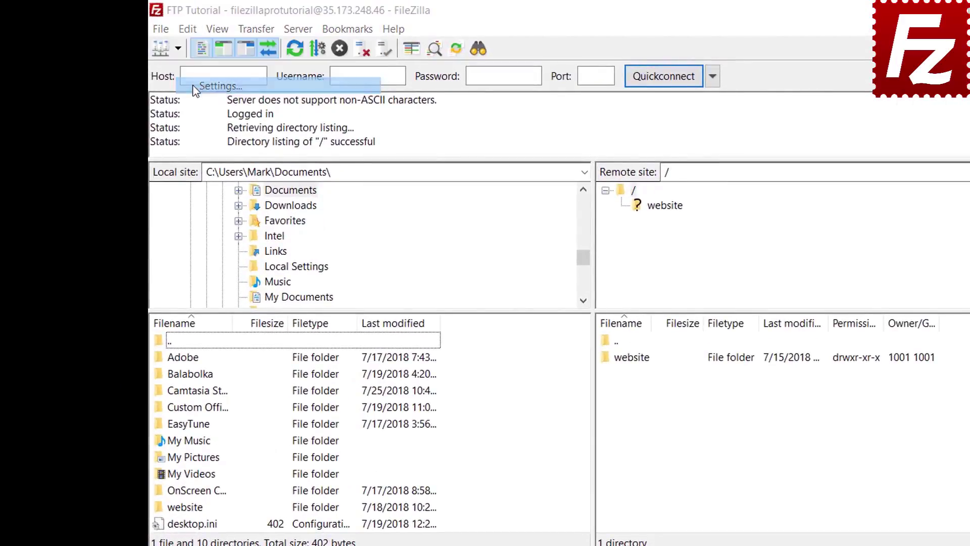
{"action": "left_click", "coordinate": [352, 389]}
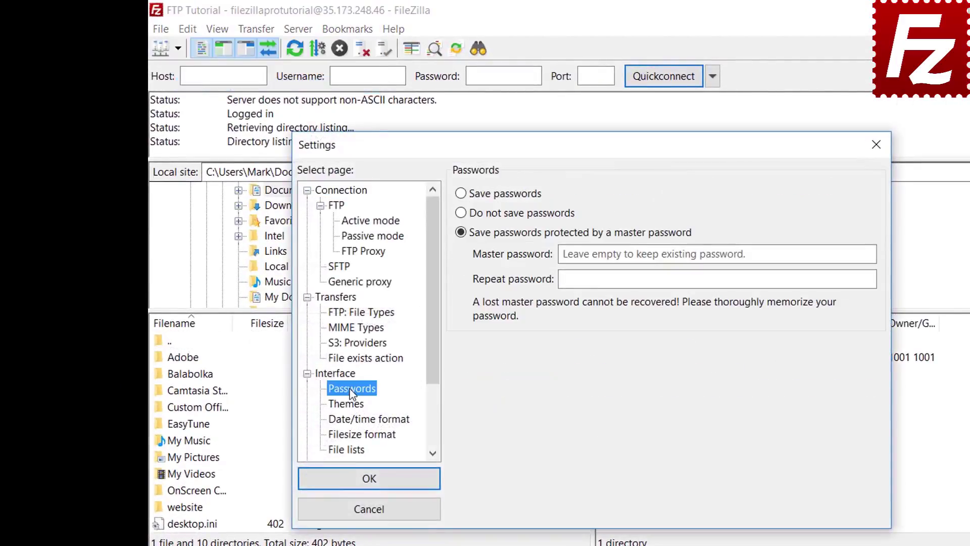
{"action": "left_click", "coordinate": [462, 195]}
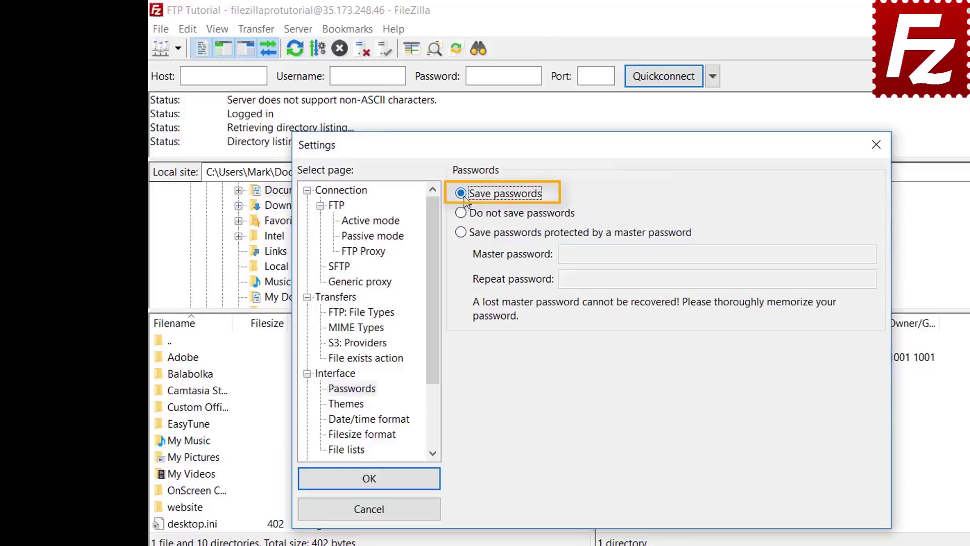
{"action": "left_click", "coordinate": [380, 485]}
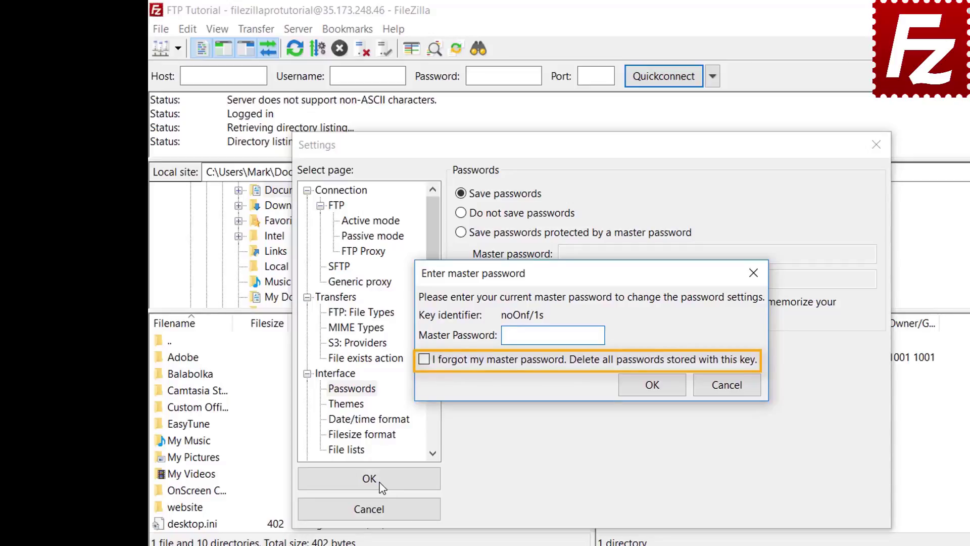
{"action": "left_click", "coordinate": [727, 386]}
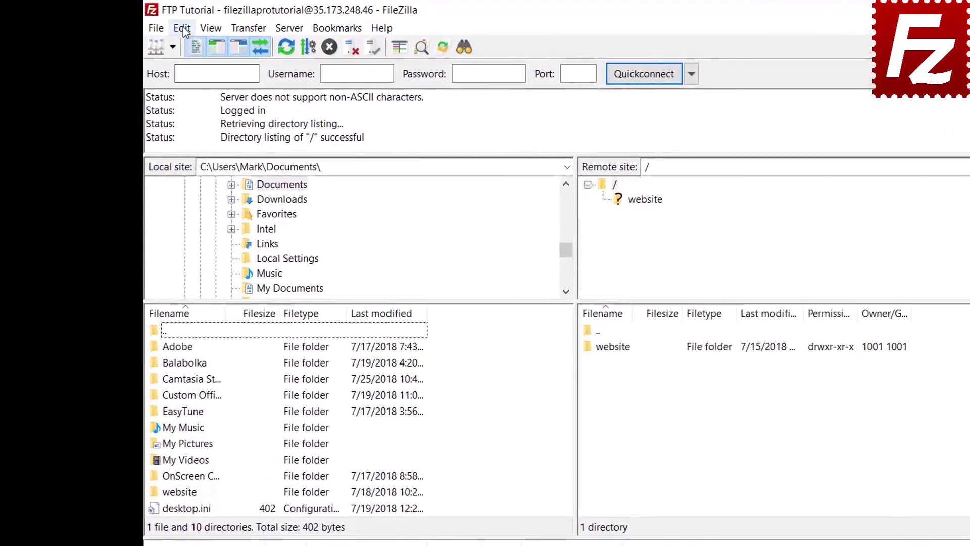
Step: Clear the private data for Quickconnect history and reconnect information
{"action": "left_click", "coordinate": [189, 30]}
{"action": "left_click", "coordinate": [188, 63]}
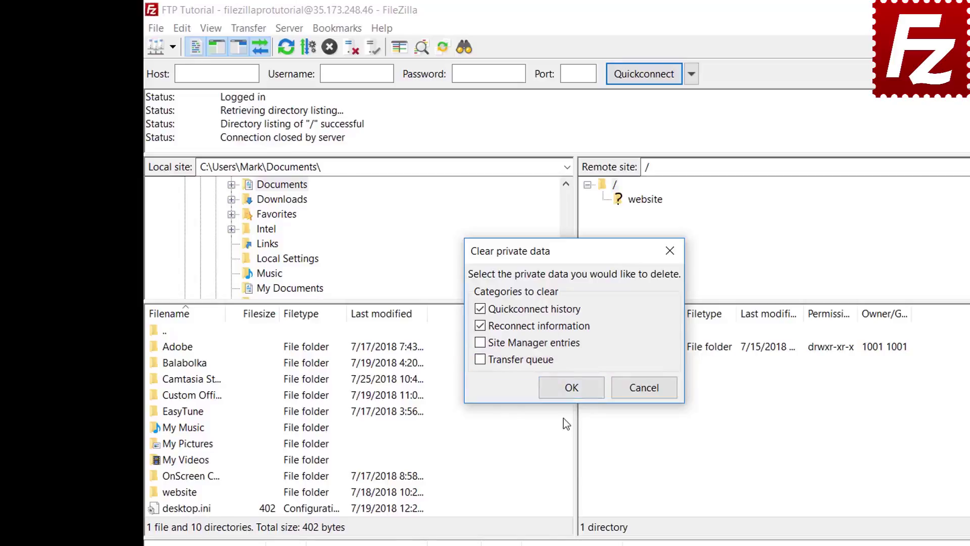
{"action": "left_click", "coordinate": [566, 390]}
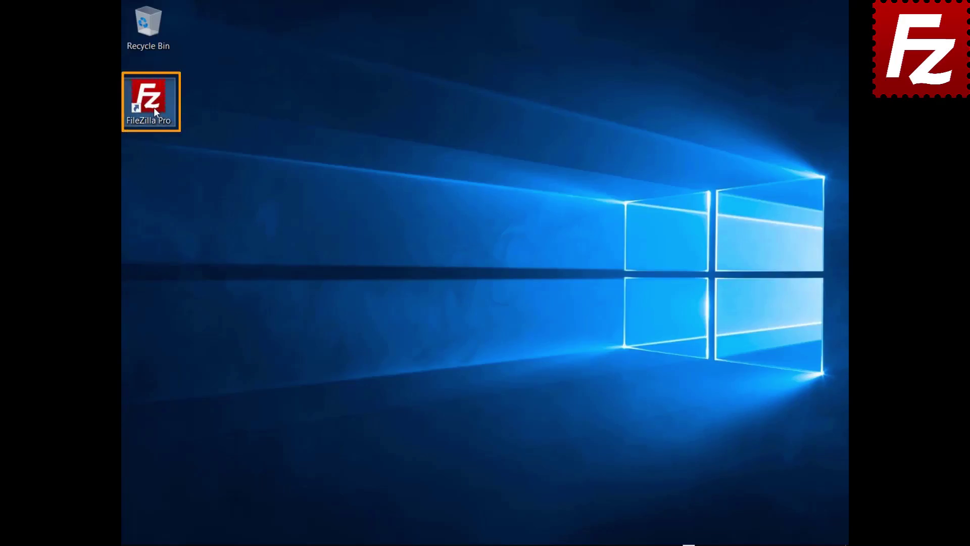
Step: Launch FileZilla Pro and connect to the saved FTP Tutorial site
{"action": "double_click", "coordinate": [154, 107]}
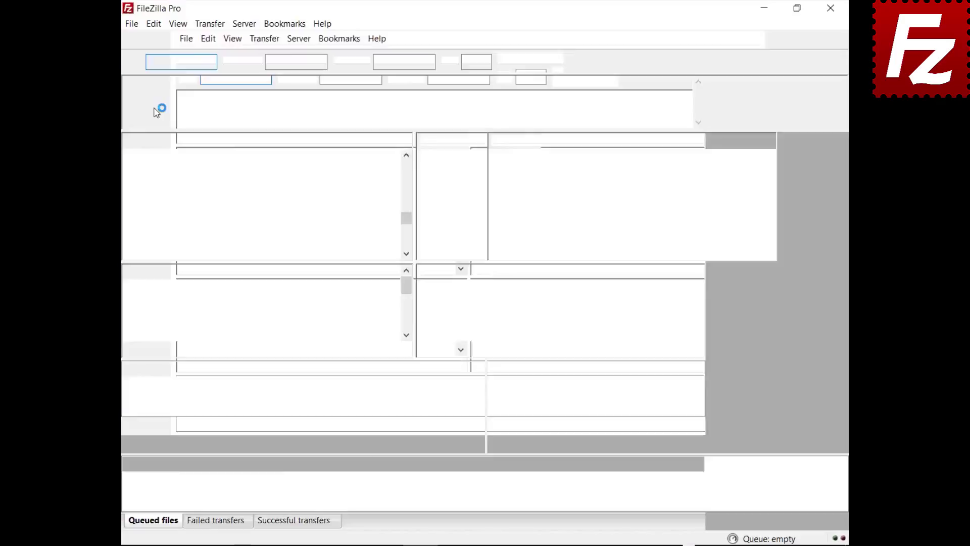
{"action": "left_click", "coordinate": [147, 40]}
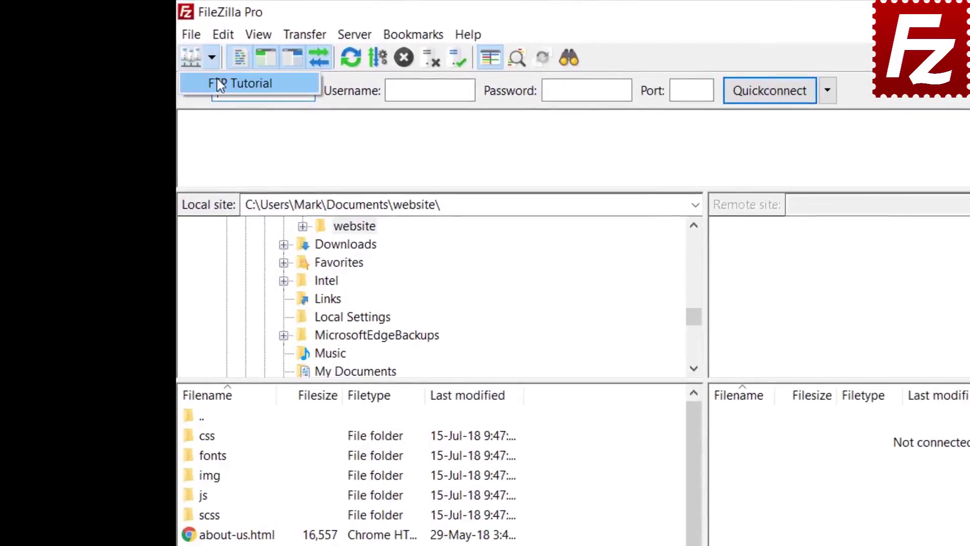
{"action": "left_click", "coordinate": [220, 76]}
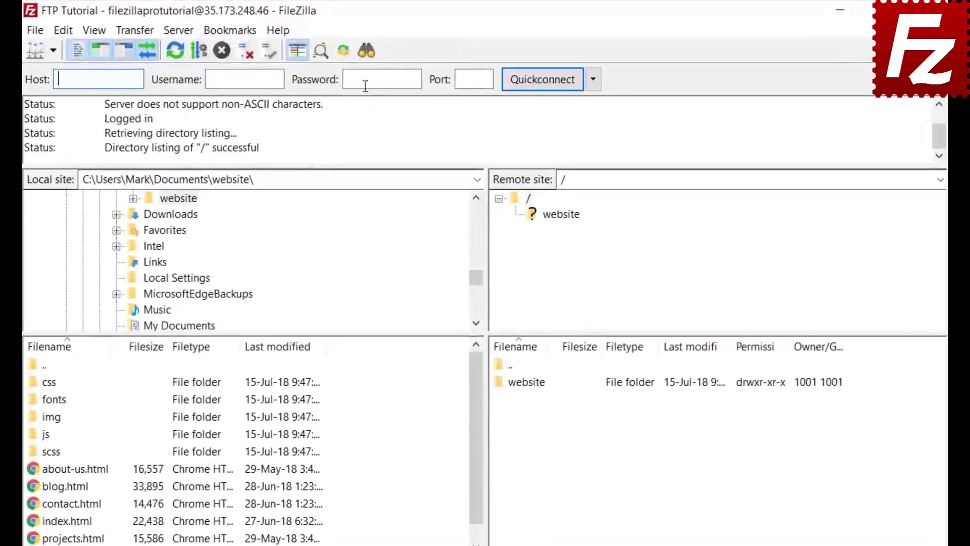
Step: Open the file search and review the available match rules, criteria and comparison options for a search condition
{"action": "left_click", "coordinate": [367, 50]}
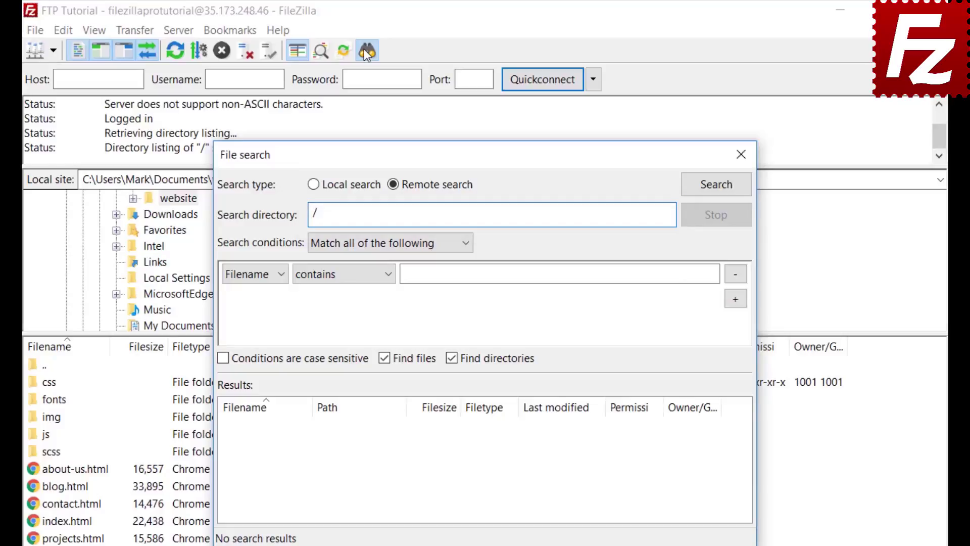
{"action": "left_click", "coordinate": [356, 244]}
{"action": "left_click", "coordinate": [355, 243]}
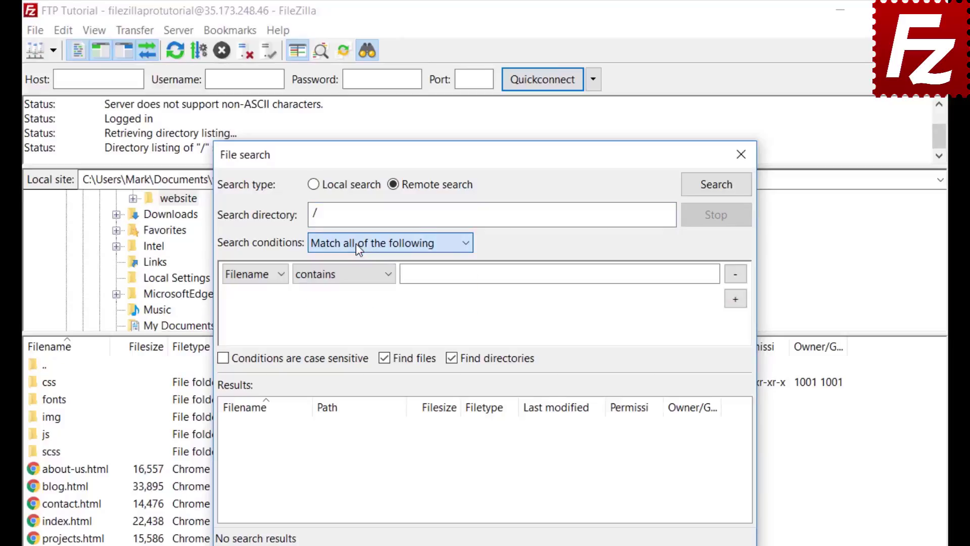
{"action": "left_click", "coordinate": [248, 278]}
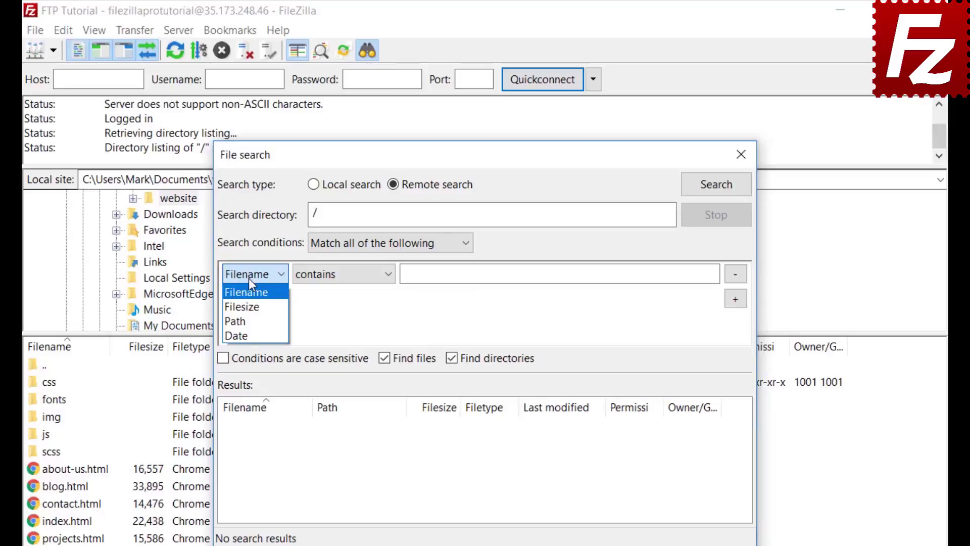
{"action": "left_click", "coordinate": [249, 278]}
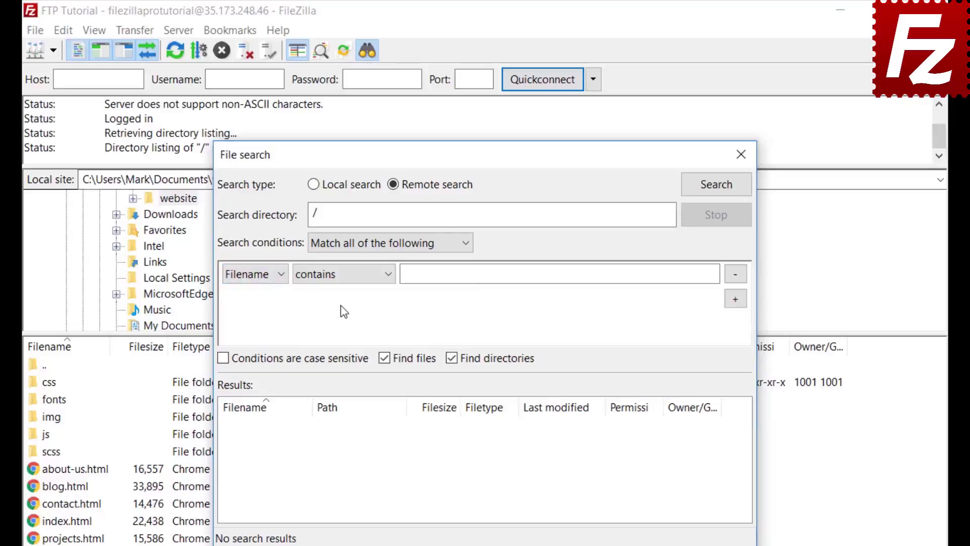
{"action": "left_click", "coordinate": [344, 280]}
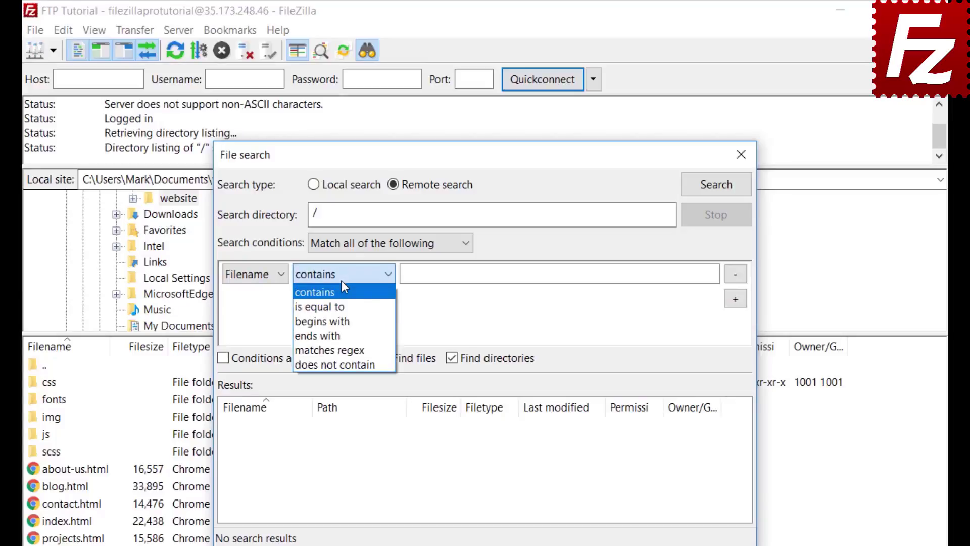
{"action": "left_click", "coordinate": [341, 280]}
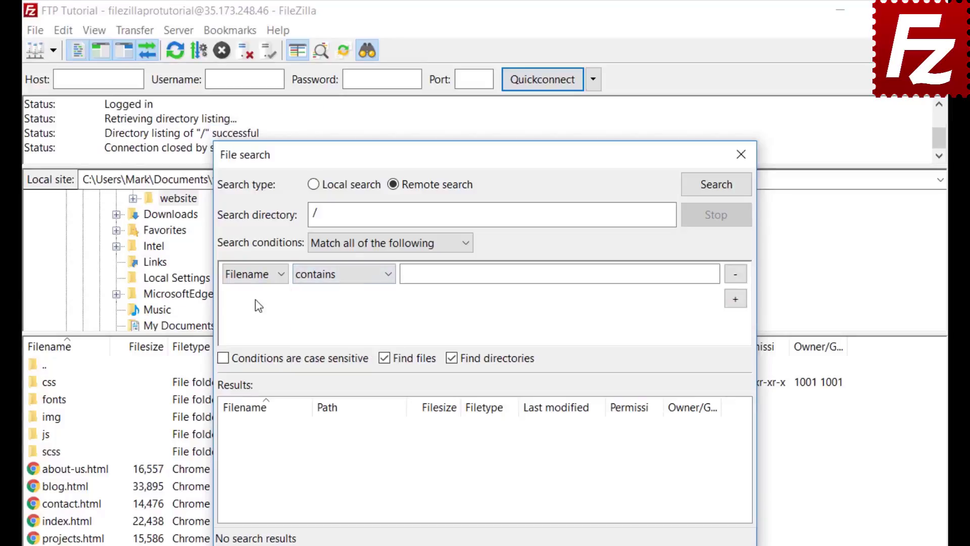
Step: Set the first condition of the remote search to Filename contains .jpg
{"action": "left_click", "coordinate": [268, 277]}
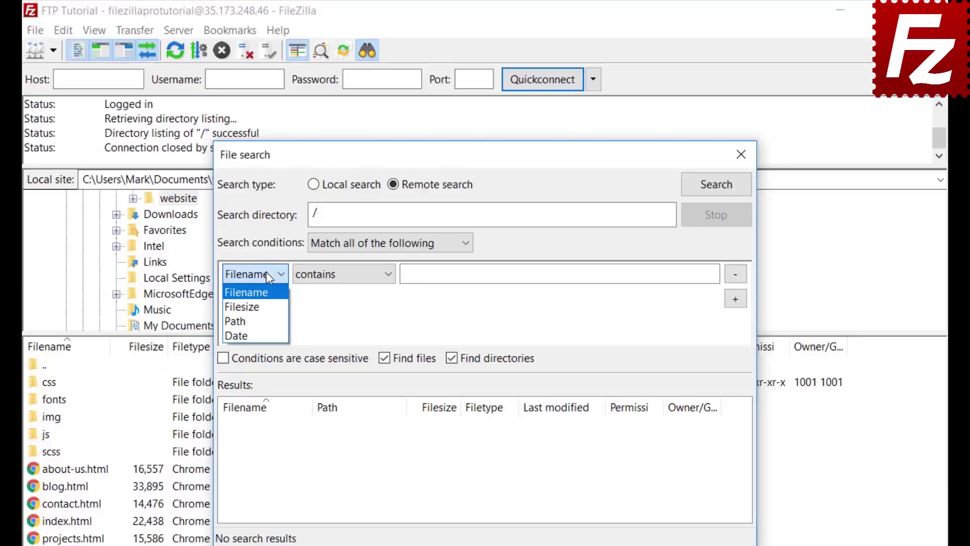
{"action": "left_click", "coordinate": [268, 292]}
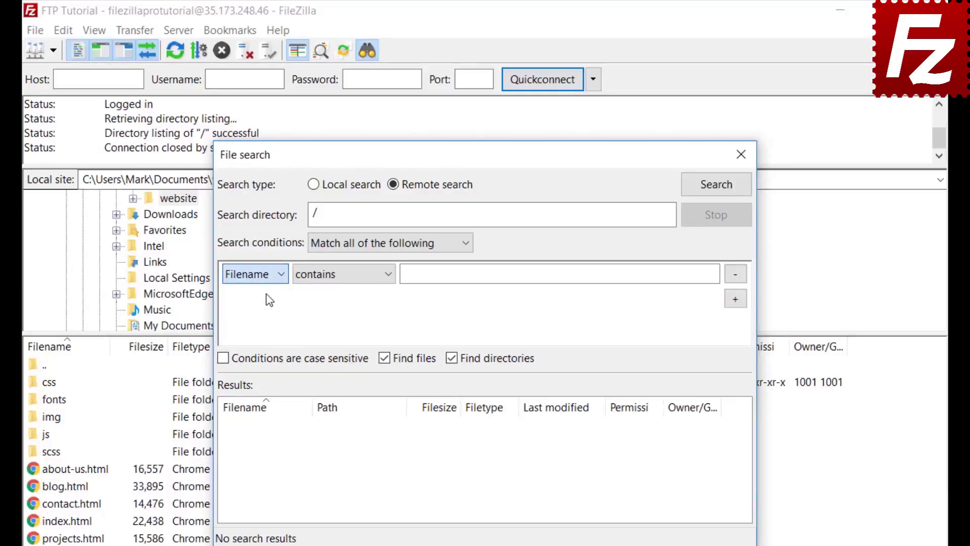
{"action": "left_click", "coordinate": [339, 273]}
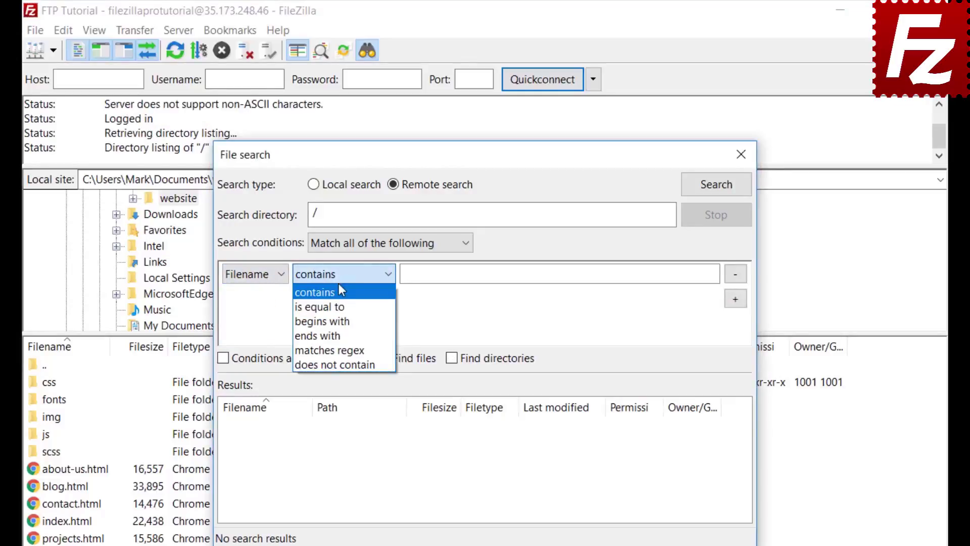
{"action": "left_click", "coordinate": [339, 292]}
{"action": "left_click", "coordinate": [443, 275]}
{"action": "type", "text": ".jpg"}
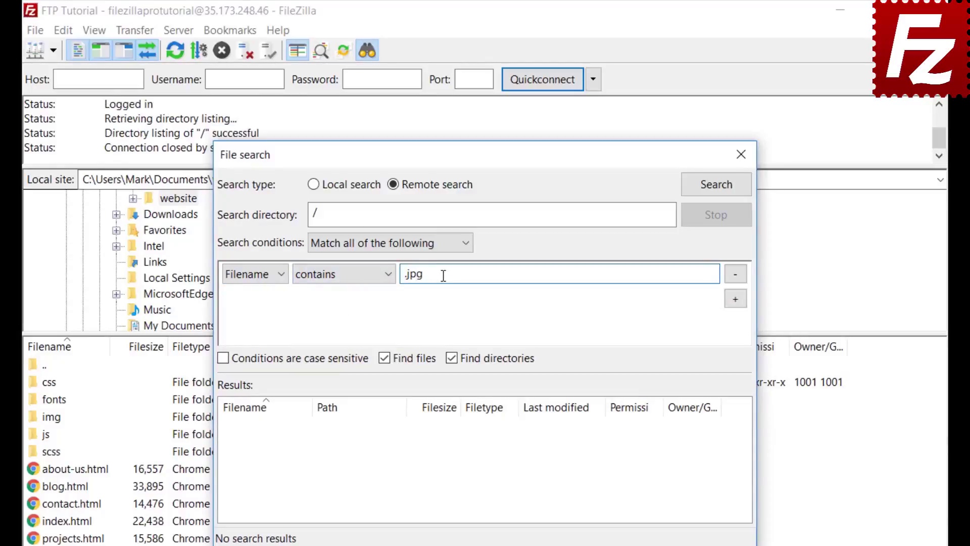
Step: Add a second search condition of Filesize greater than 500000 bytes and run the remote search for files only
{"action": "left_click", "coordinate": [737, 300]}
{"action": "left_click", "coordinate": [255, 299]}
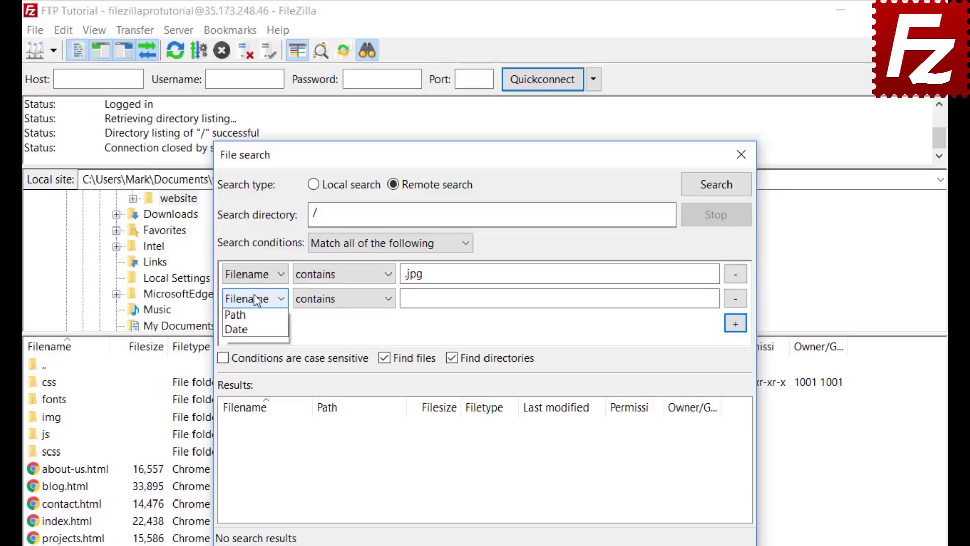
{"action": "left_click", "coordinate": [250, 332]}
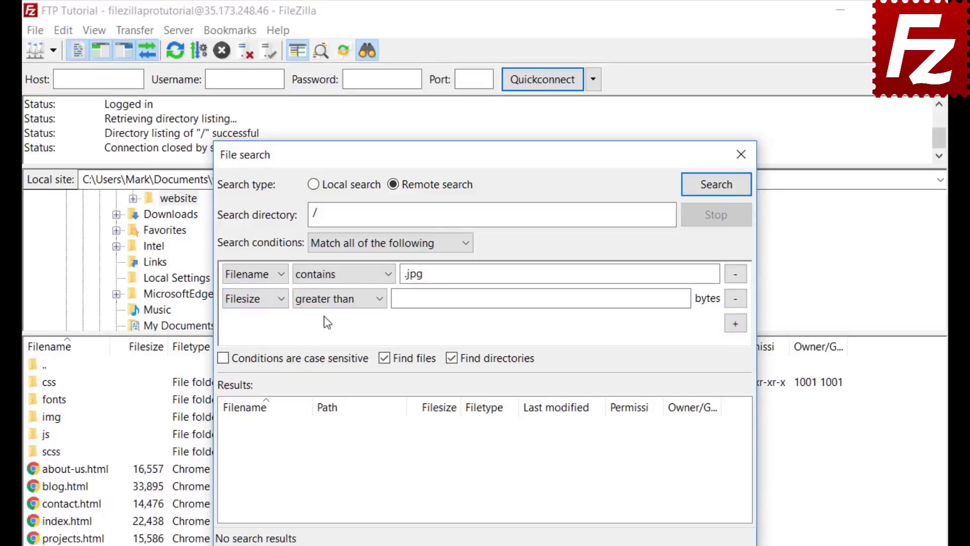
{"action": "left_click", "coordinate": [325, 298]}
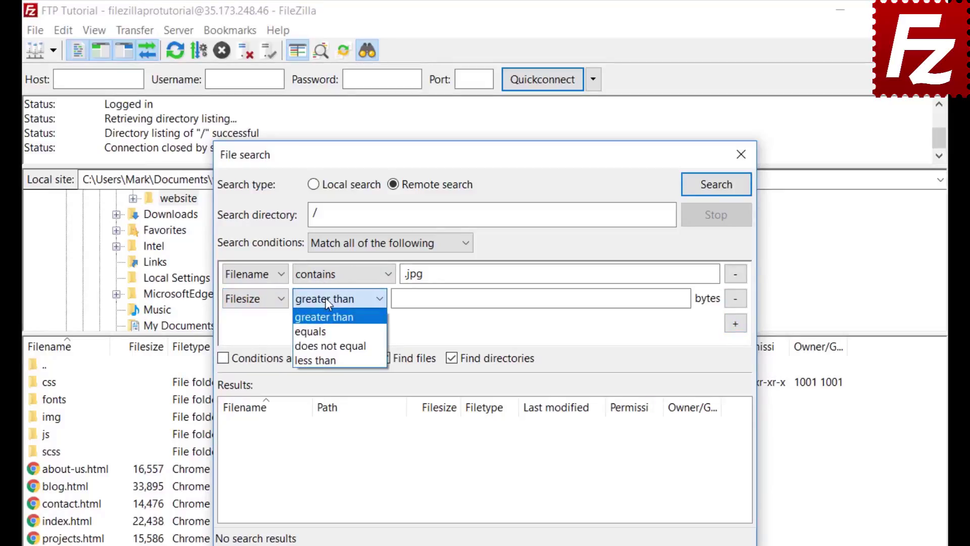
{"action": "left_click", "coordinate": [326, 298]}
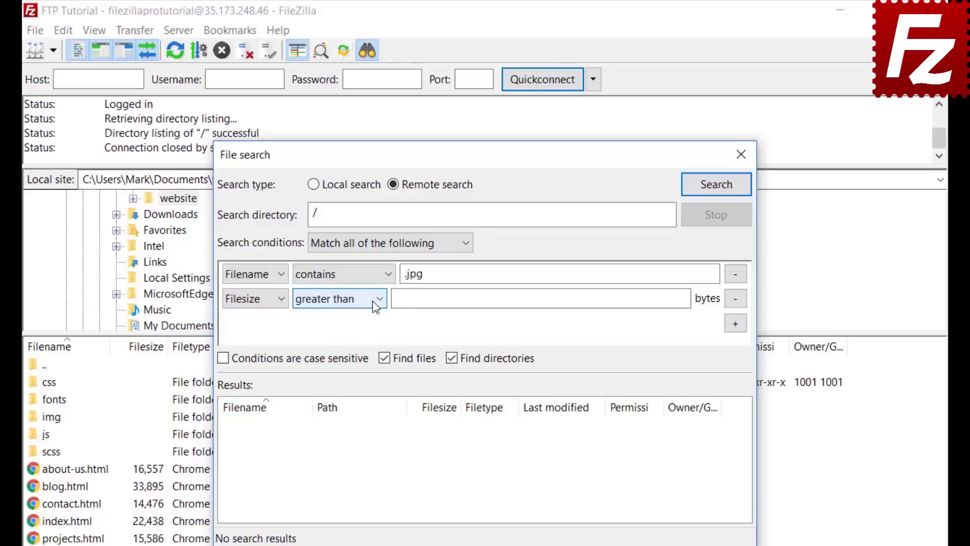
{"action": "left_click", "coordinate": [402, 298]}
{"action": "type", "text": "500"}
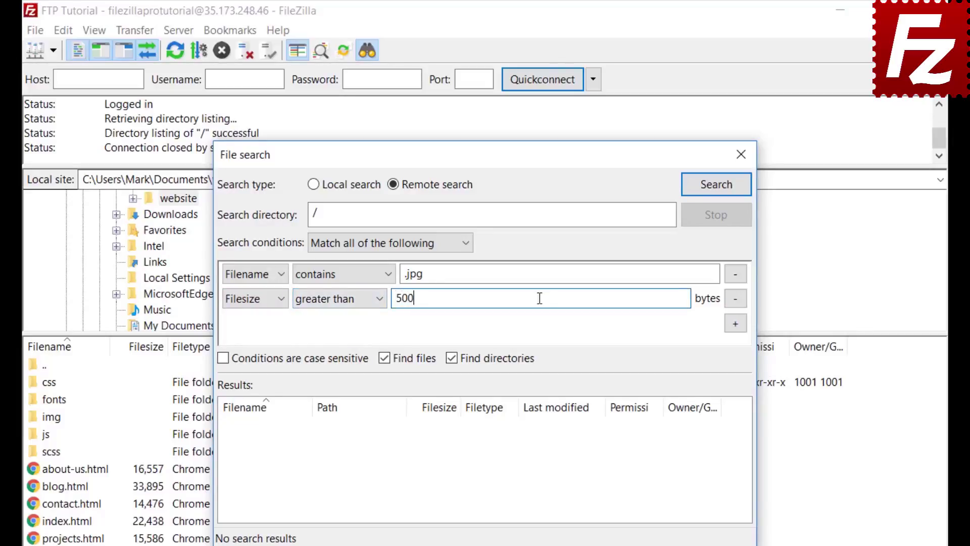
{"action": "type", "text": "000"}
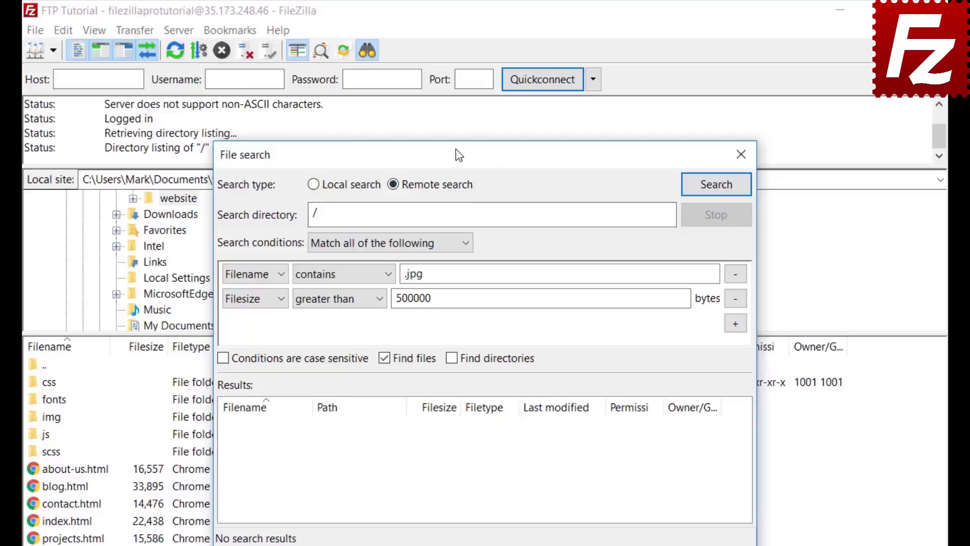
{"action": "left_click_drag", "start_coordinate": [475, 155], "coordinate": [638, 154]}
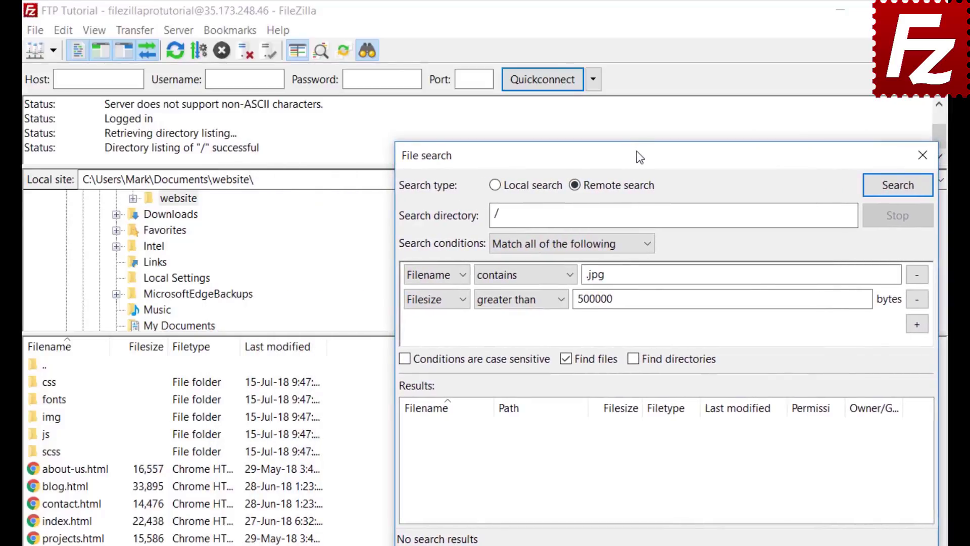
{"action": "left_click", "coordinate": [898, 185]}
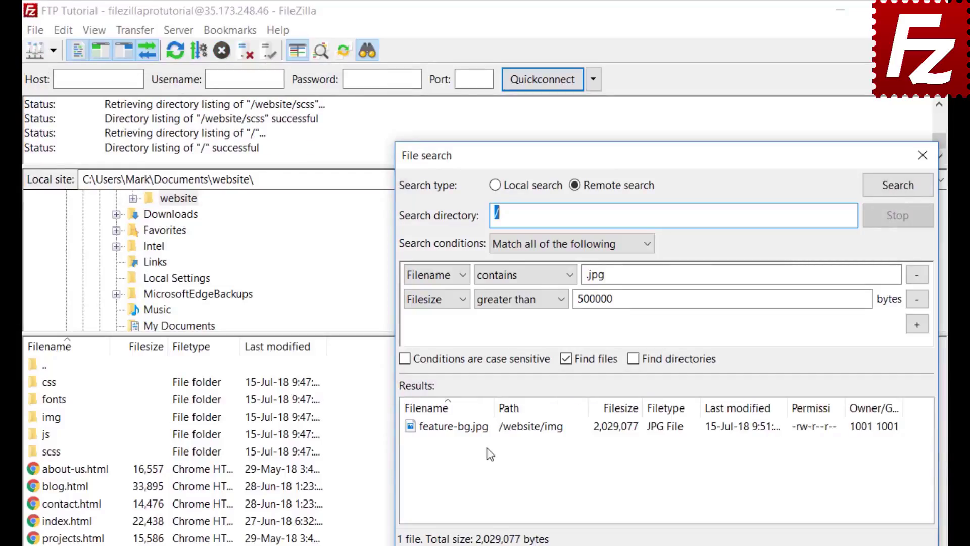
Step: Add feature-bg.jpg from the search results to the download queue without starting the transfer, and close the file search
{"action": "right_click", "coordinate": [485, 434]}
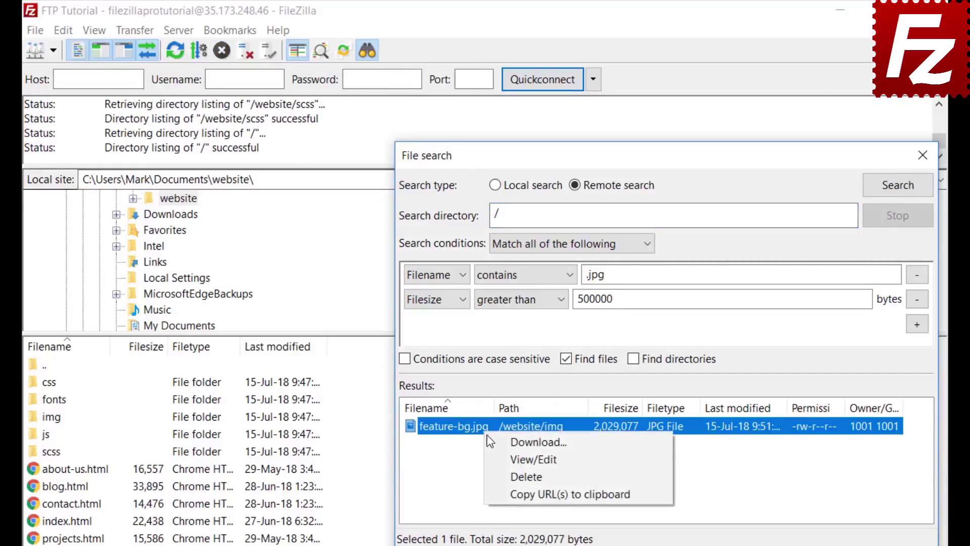
{"action": "left_click", "coordinate": [496, 443]}
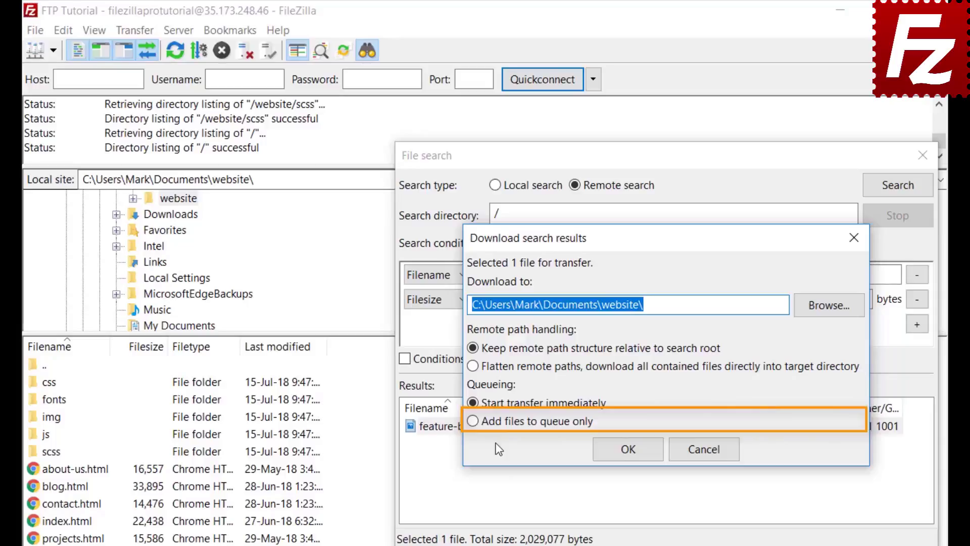
{"action": "left_click", "coordinate": [473, 421]}
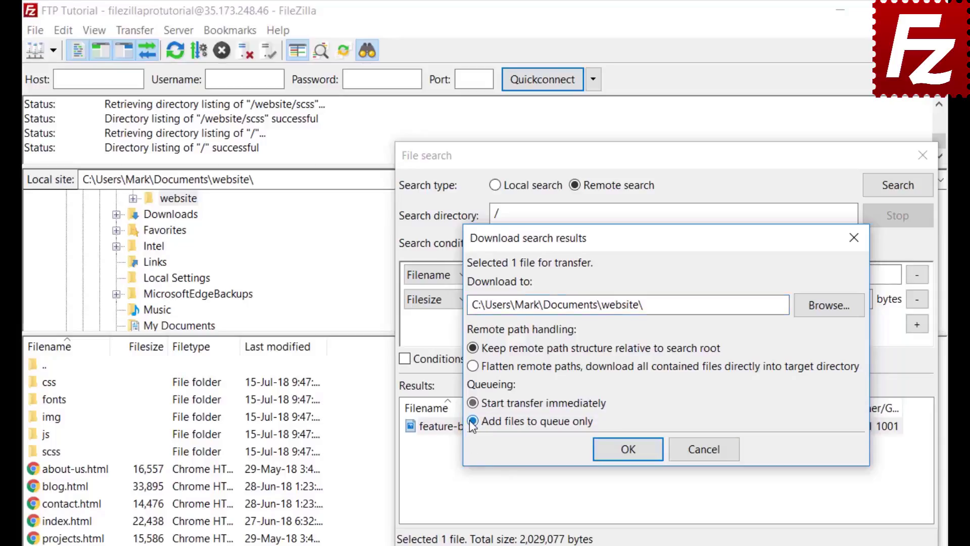
{"action": "left_click", "coordinate": [628, 449]}
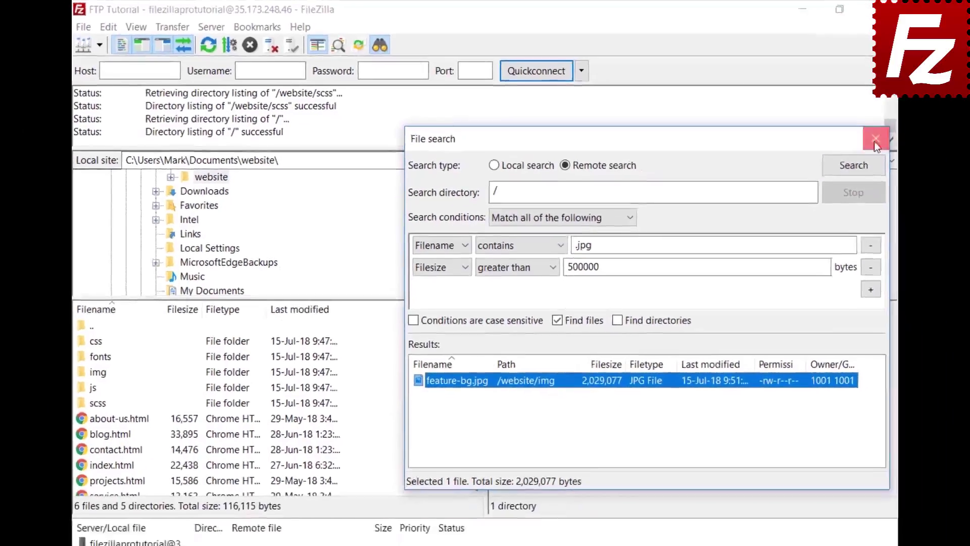
{"action": "left_click", "coordinate": [923, 155]}
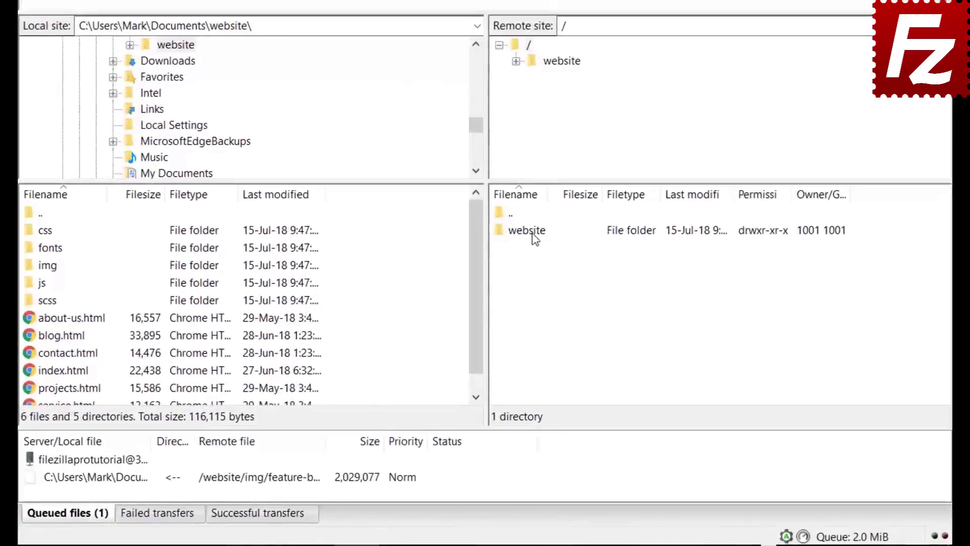
Step: Open the css folder inside the remote website folder and select the file listed below bootstrap.css
{"action": "double_click", "coordinate": [519, 300]}
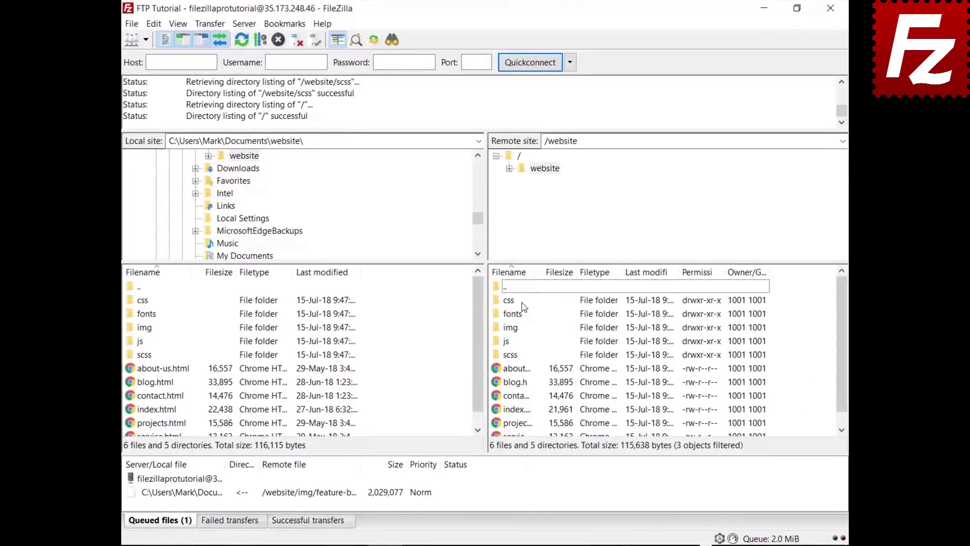
{"action": "double_click", "coordinate": [508, 300]}
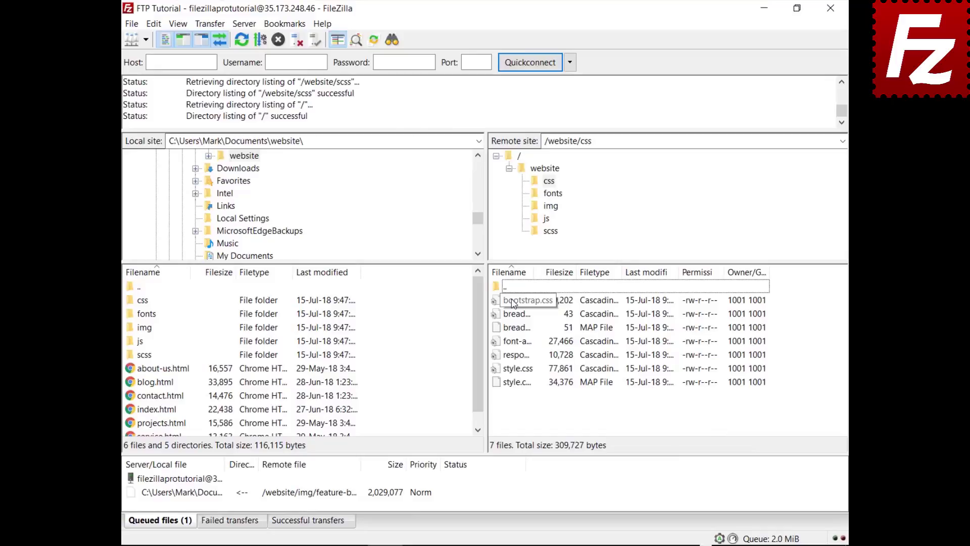
{"action": "left_click", "coordinate": [513, 301]}
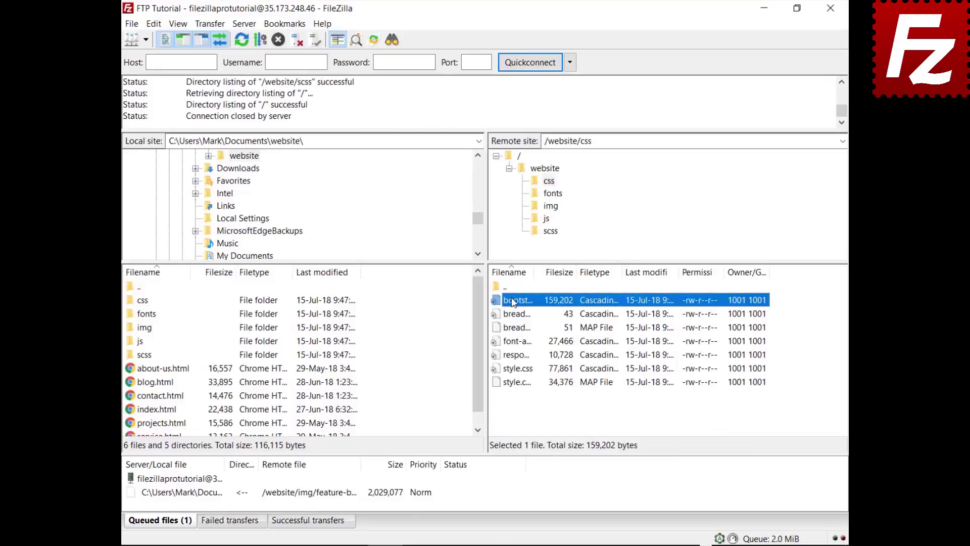
{"action": "key", "text": "Down"}
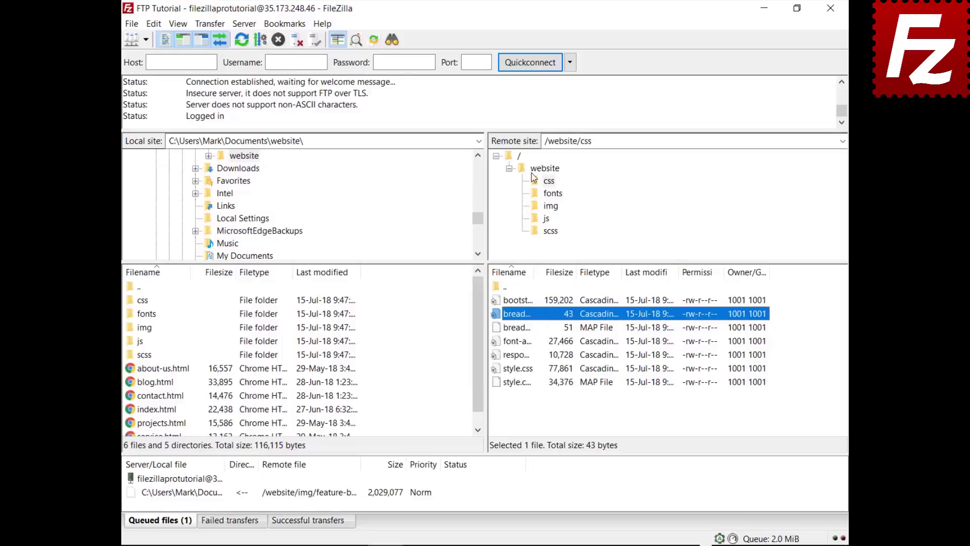
Step: Filter the remote css folder with a Quick Search for style and invert the filter
{"action": "key", "text": "ctrl+f"}
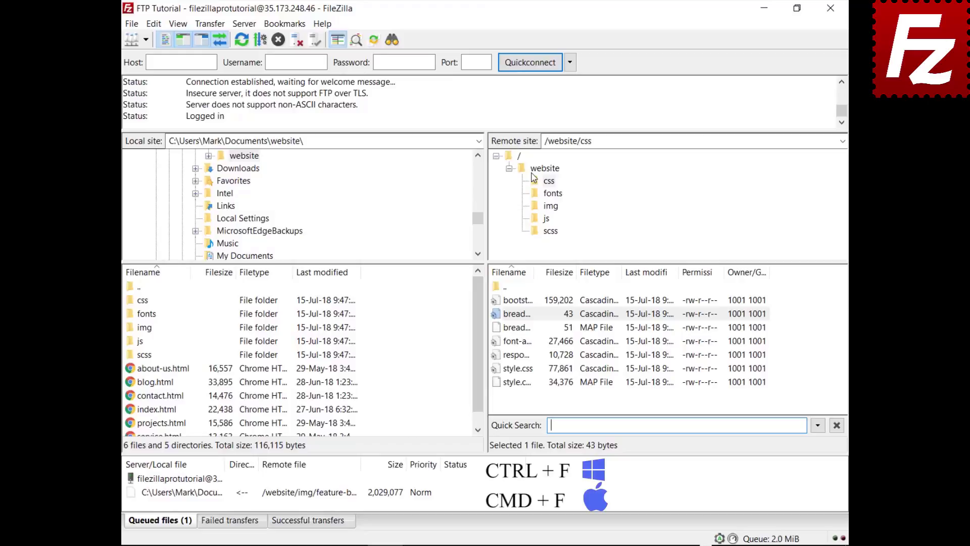
{"action": "type", "text": "s"}
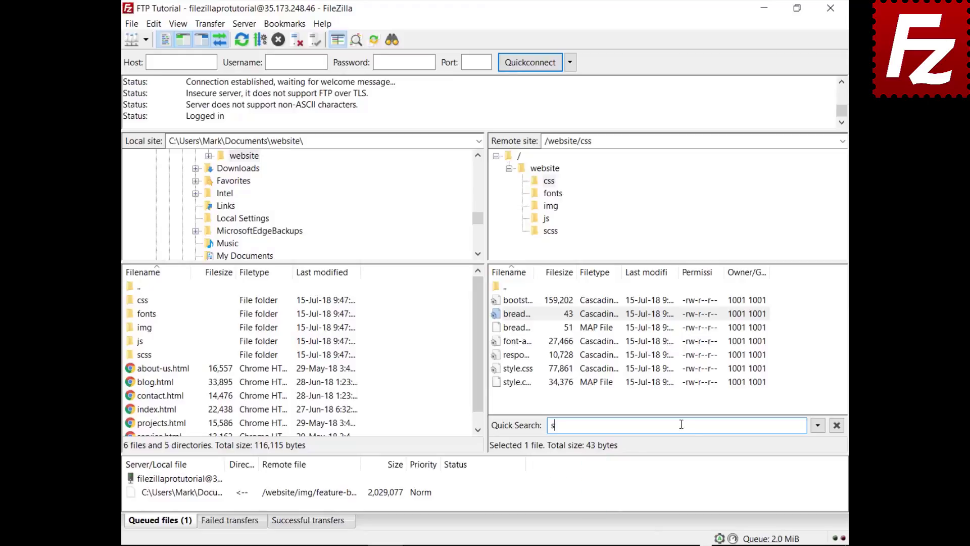
{"action": "type", "text": "tyle"}
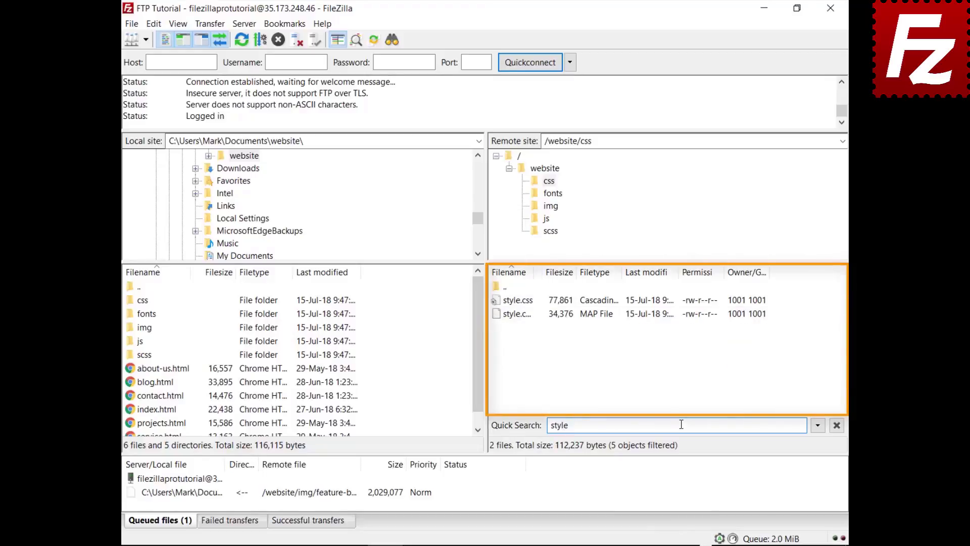
{"action": "left_click", "coordinate": [817, 426]}
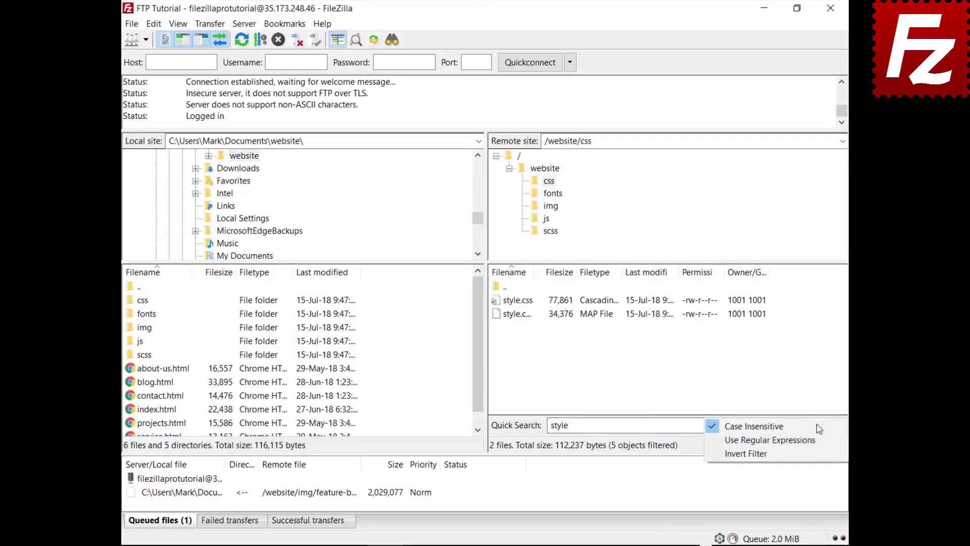
{"action": "left_click", "coordinate": [814, 453]}
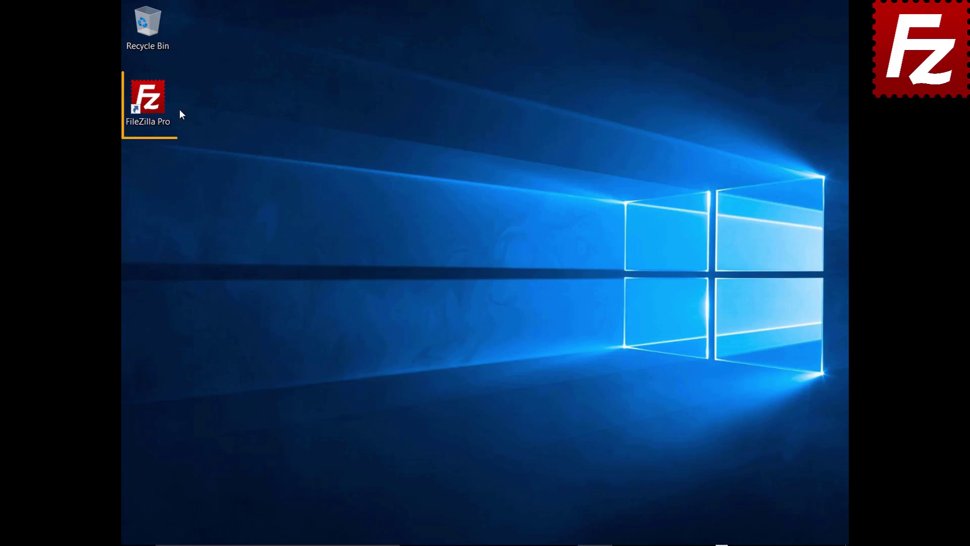
Step: Launch FileZilla Pro and create a new site named SFTP in the Site Manager
{"action": "double_click", "coordinate": [154, 105]}
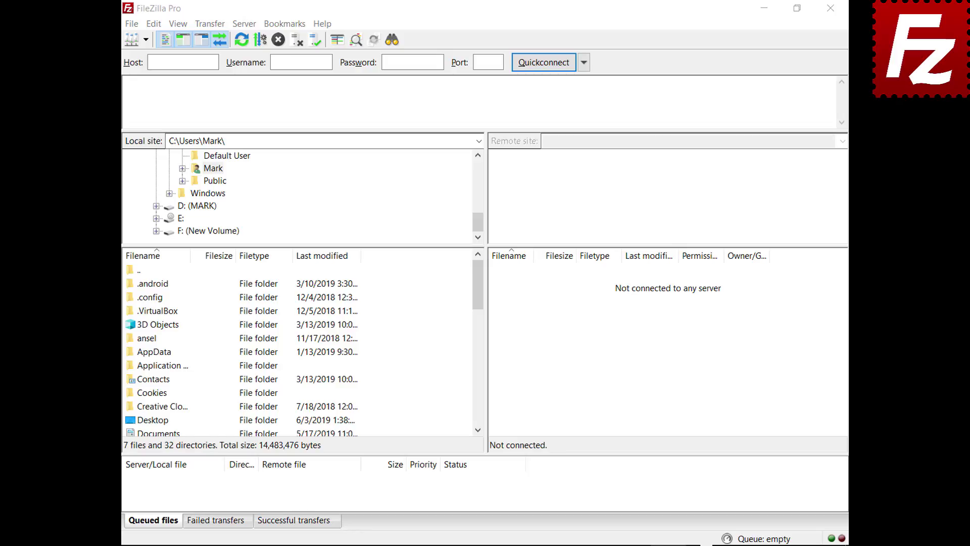
{"action": "left_click", "coordinate": [131, 24]}
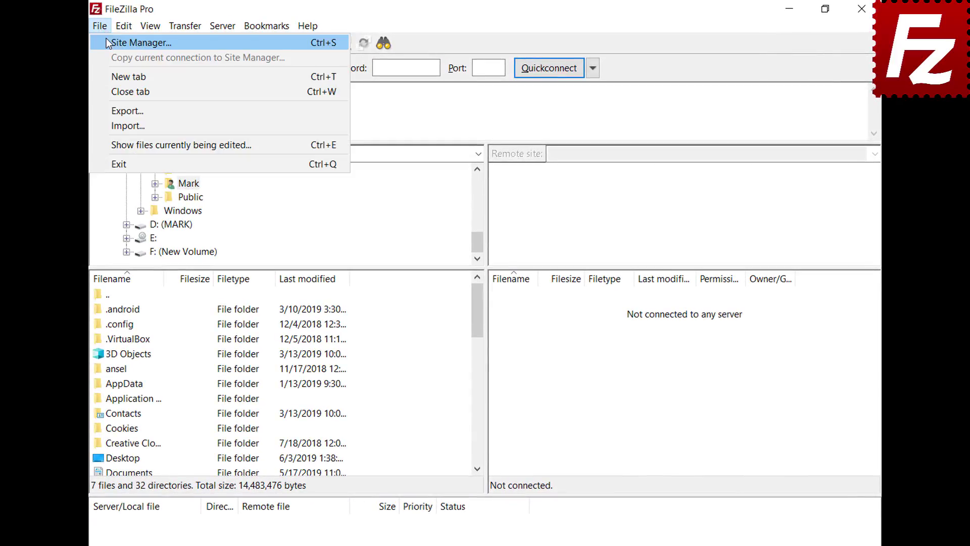
{"action": "left_click", "coordinate": [106, 39]}
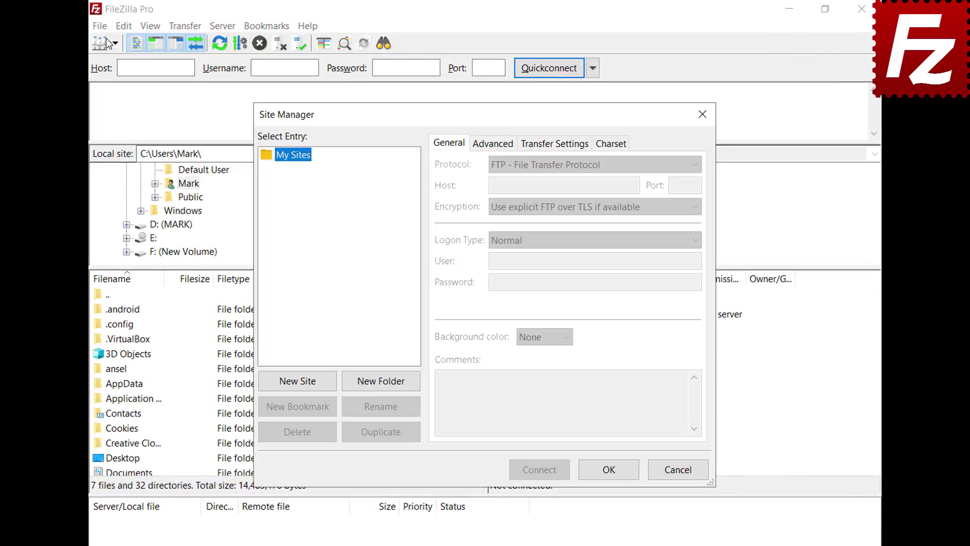
{"action": "left_click", "coordinate": [293, 380]}
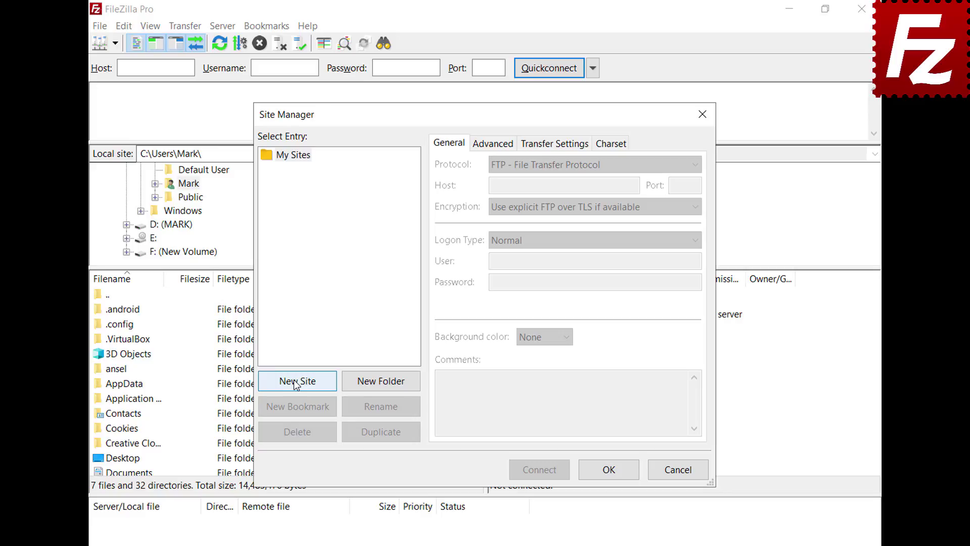
{"action": "type", "text": "SFTP"}
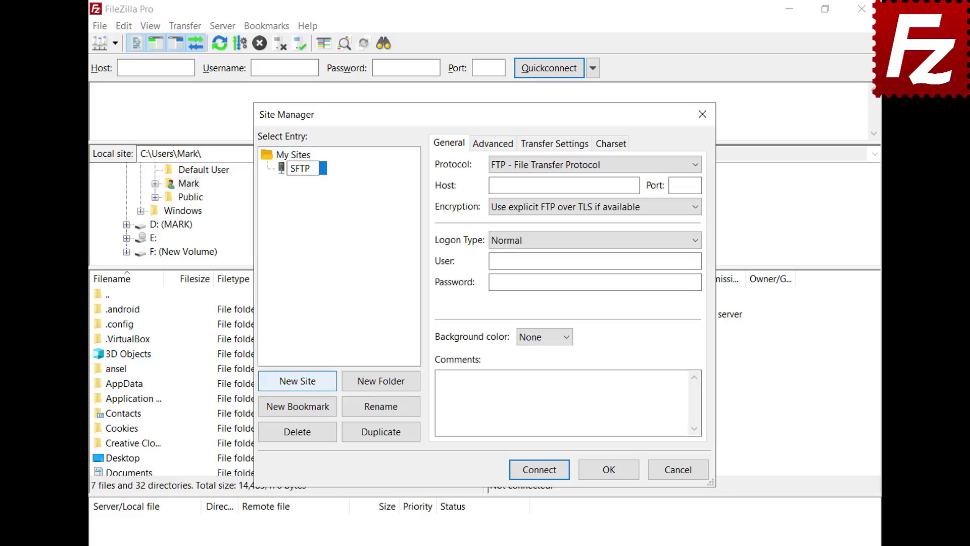
{"action": "key", "text": "Return"}
Step: Set the SFTP site's protocol to SFTP - SSH File Transfer Protocol and its host to 3.209.179.104
{"action": "left_click", "coordinate": [695, 165]}
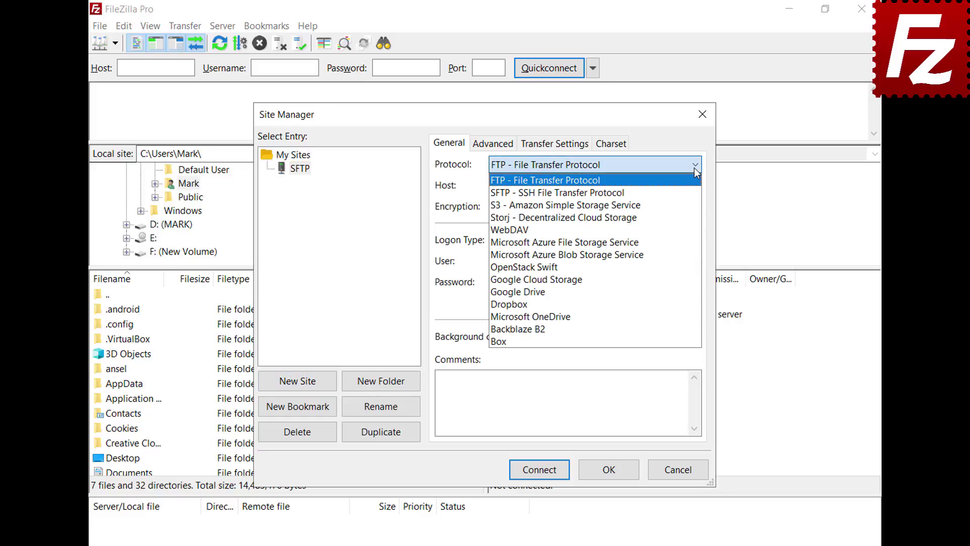
{"action": "left_click", "coordinate": [695, 193]}
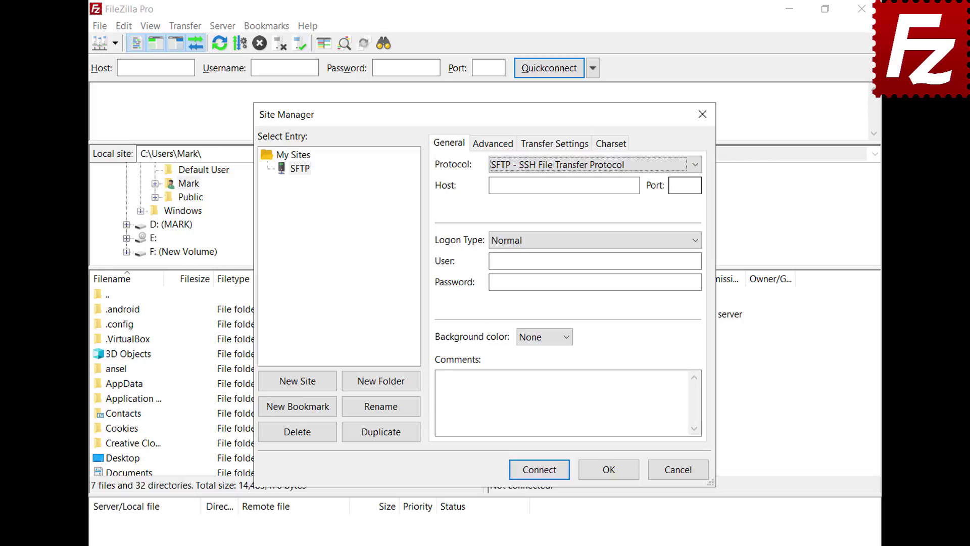
{"action": "left_click", "coordinate": [636, 185]}
{"action": "type", "text": "3.209.179.104"}
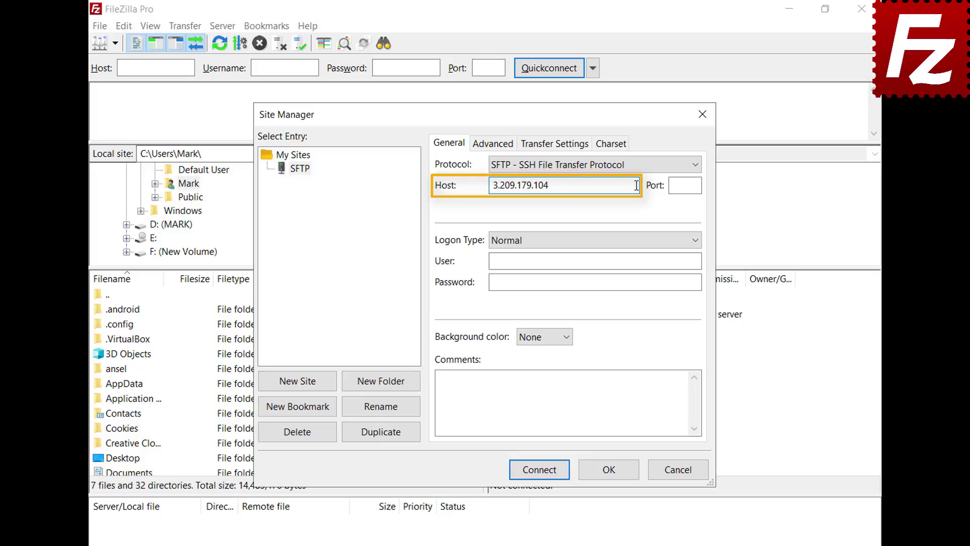
Step: Set the SFTP site's logon type to Key file with user ubuntu and key.ppk from Documents, and connect to the site
{"action": "left_click", "coordinate": [696, 240]}
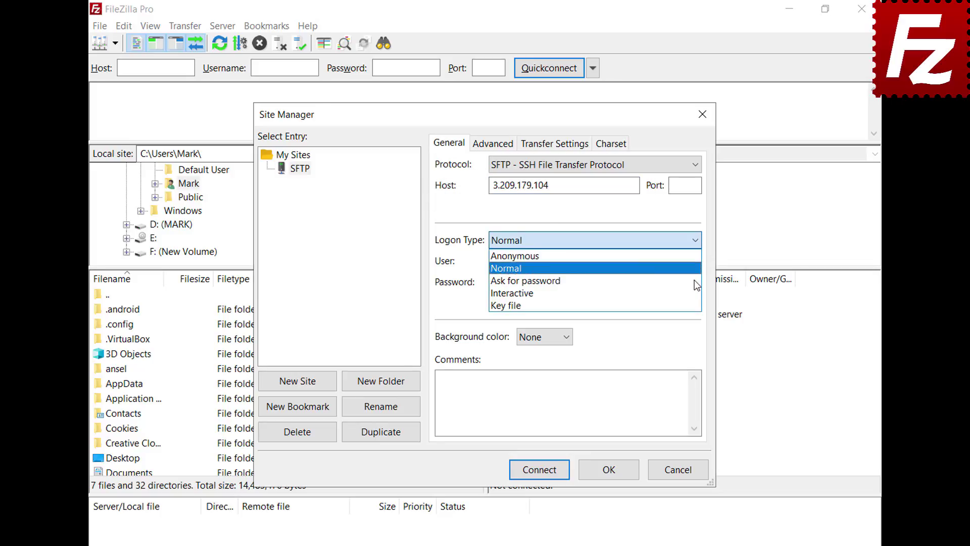
{"action": "left_click", "coordinate": [696, 306]}
{"action": "left_click", "coordinate": [697, 260]}
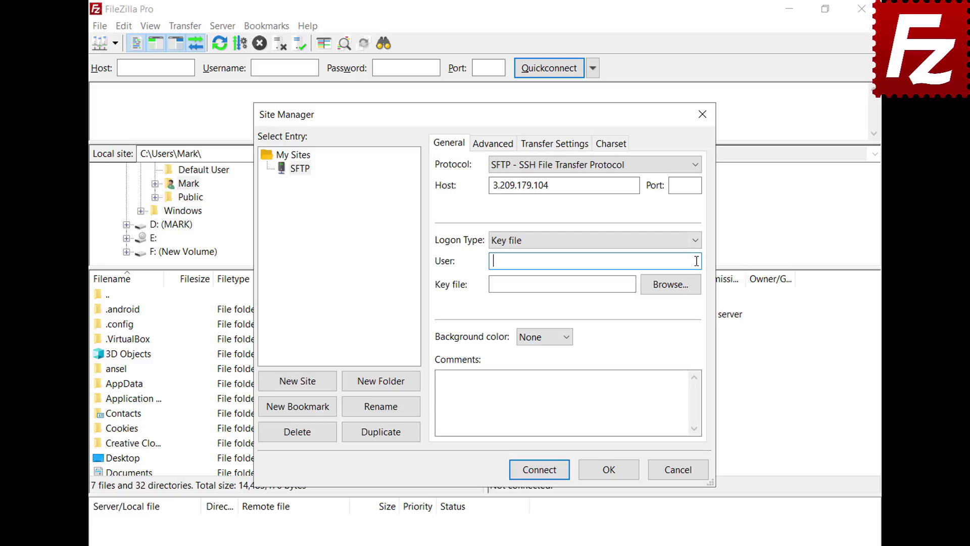
{"action": "type", "text": "ubuntu"}
{"action": "left_click", "coordinate": [671, 284]}
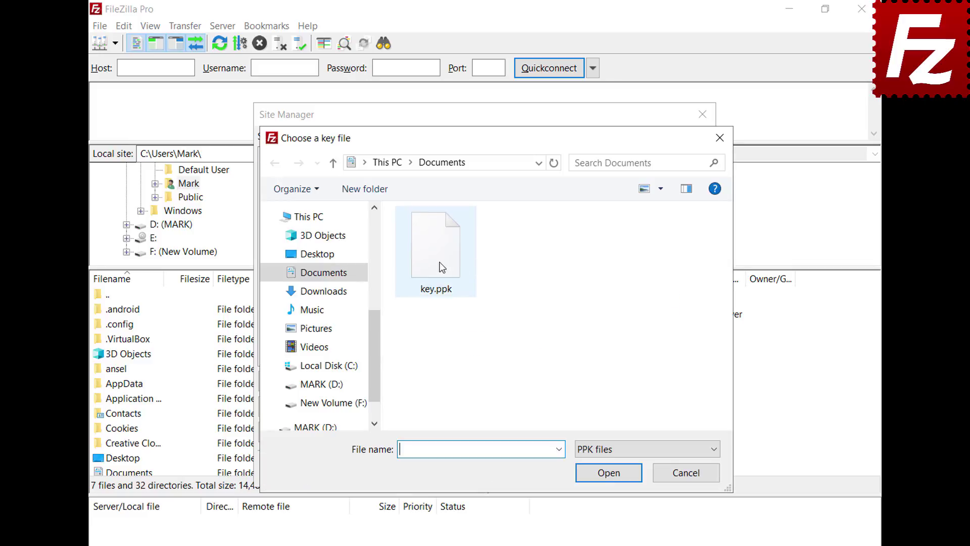
{"action": "double_click", "coordinate": [442, 268]}
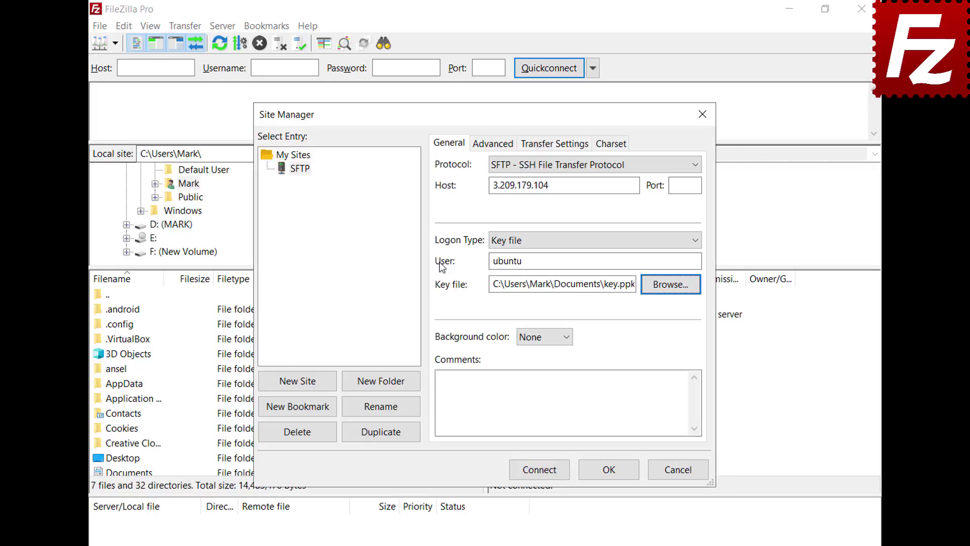
{"action": "left_click", "coordinate": [541, 475]}
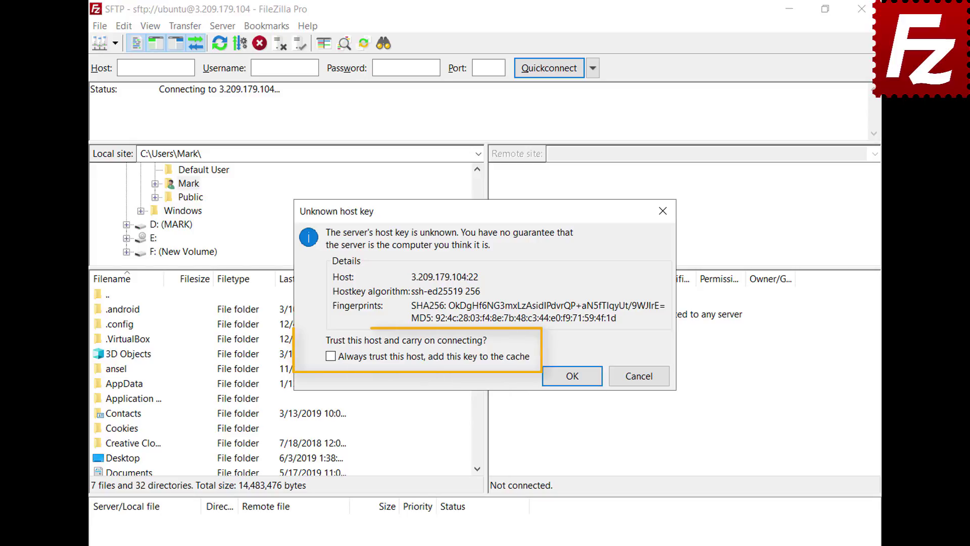
Step: Always trust the SFTP server's host key by adding it to the cache, and enter the key file's passphrase to log in
{"action": "left_click", "coordinate": [331, 356]}
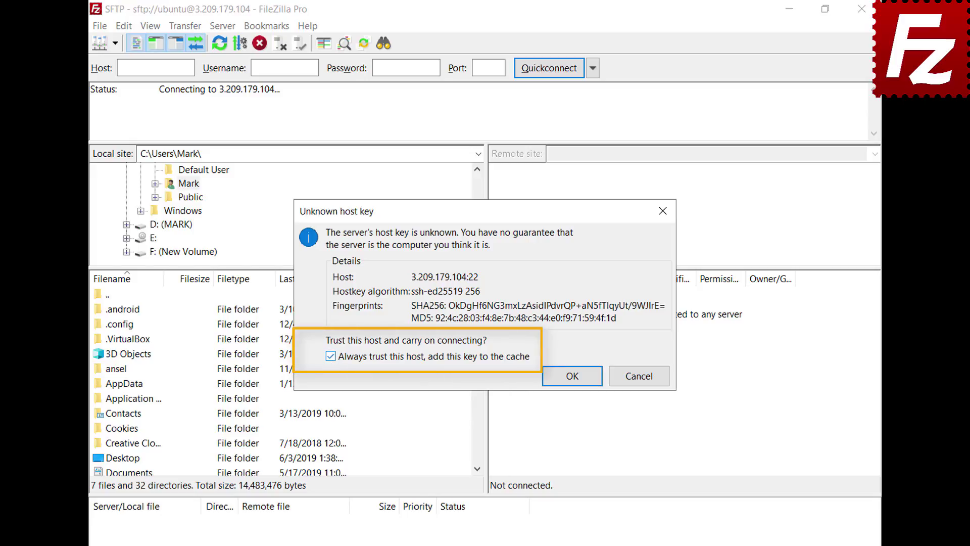
{"action": "left_click", "coordinate": [573, 375]}
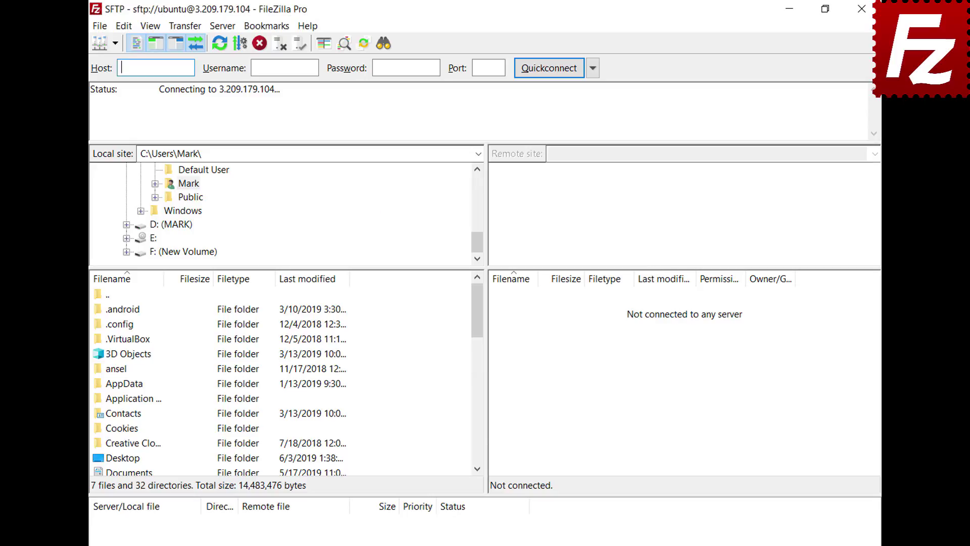
{"action": "type", "text": "••••••"}
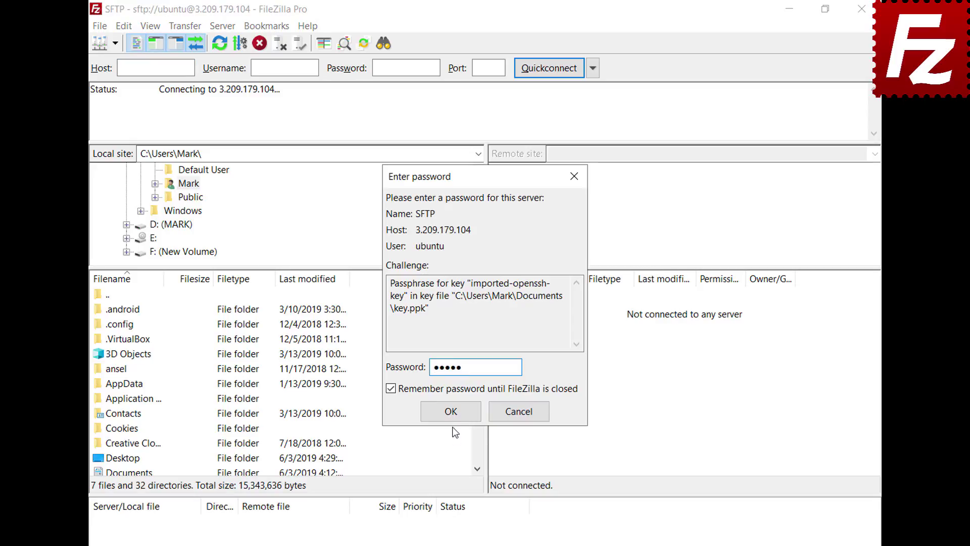
{"action": "left_click", "coordinate": [451, 411]}
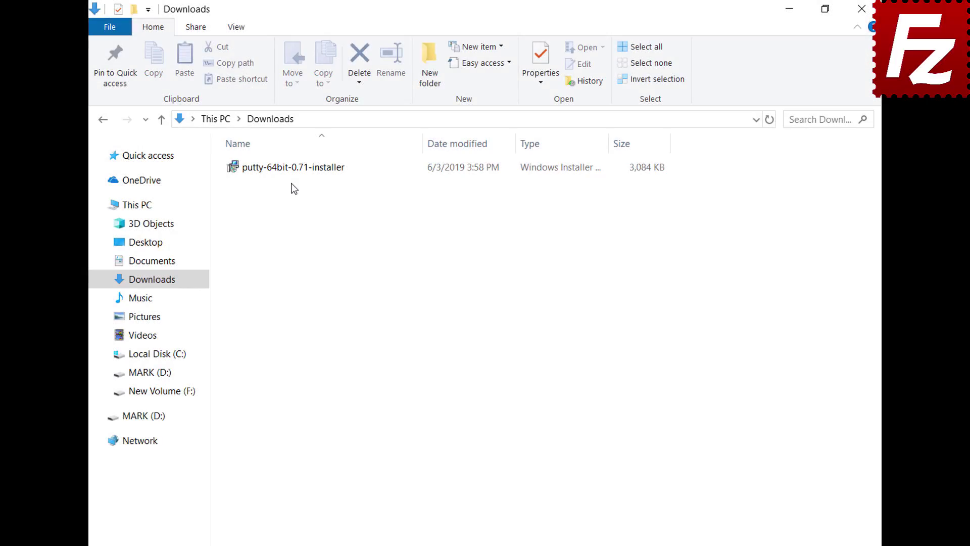
Step: Install PuTTY from putty-64bit-0.71-installer in Downloads, keeping the default folder and product features
{"action": "double_click", "coordinate": [288, 172]}
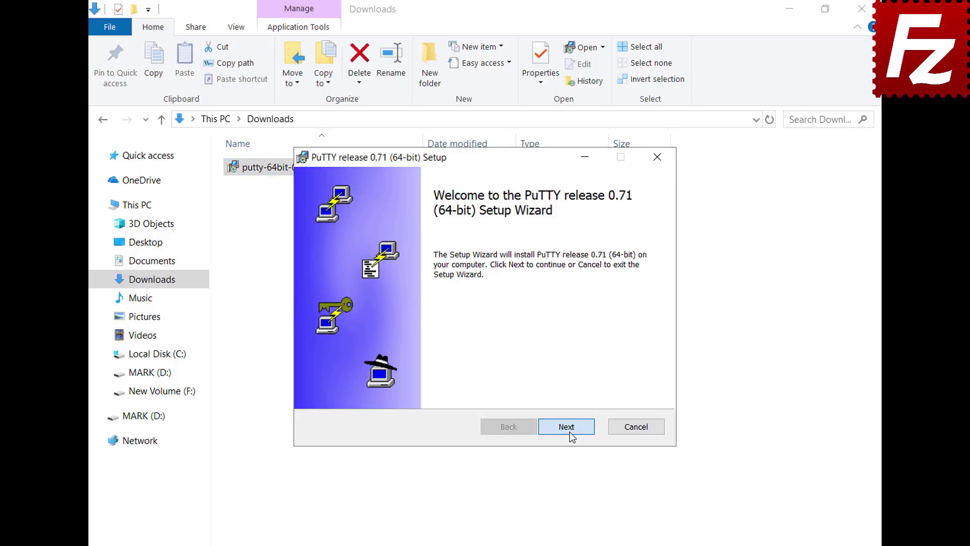
{"action": "left_click", "coordinate": [567, 427]}
{"action": "left_click", "coordinate": [569, 435]}
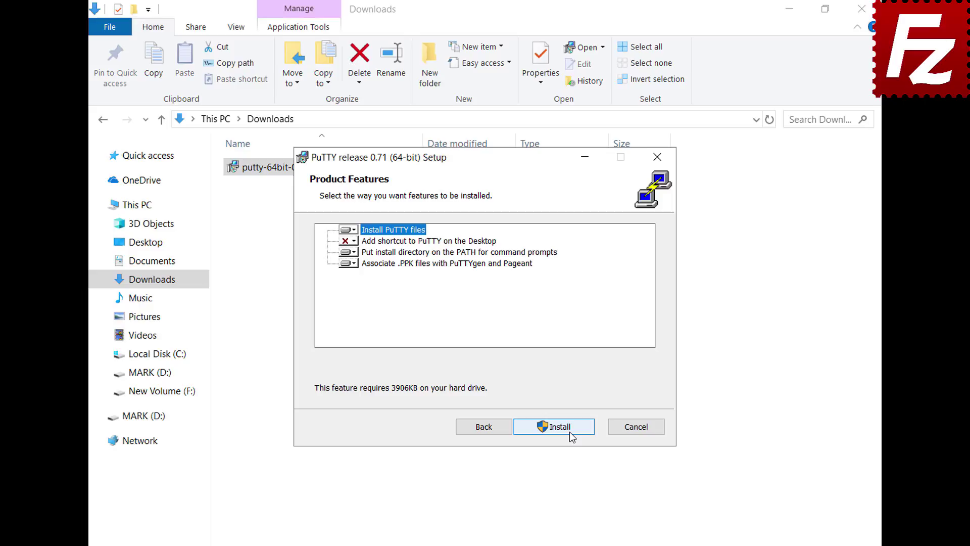
{"action": "left_click", "coordinate": [570, 433]}
{"action": "left_click", "coordinate": [568, 428]}
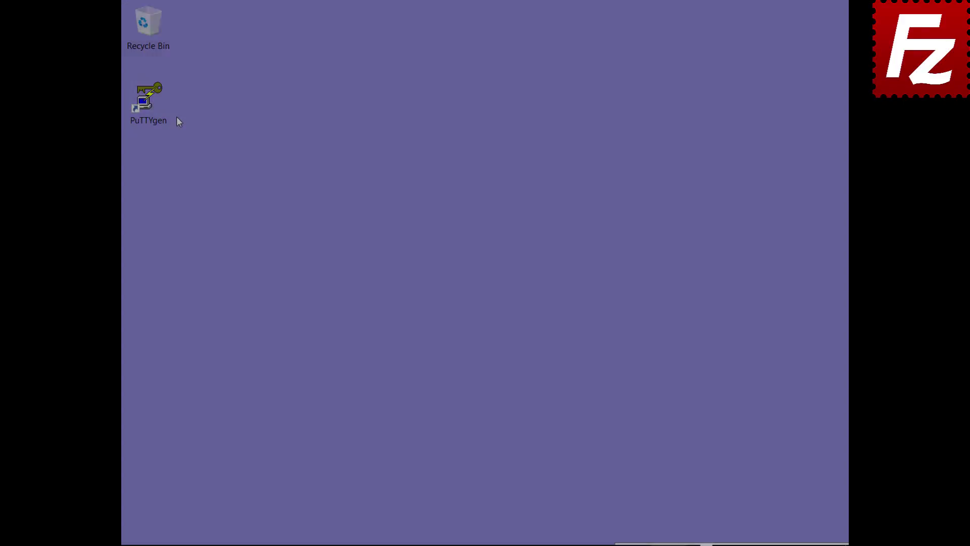
Step: Launch PuTTYgen, import the existing OpenSSH private key, and unlock it with the key passphrase
{"action": "double_click", "coordinate": [161, 118]}
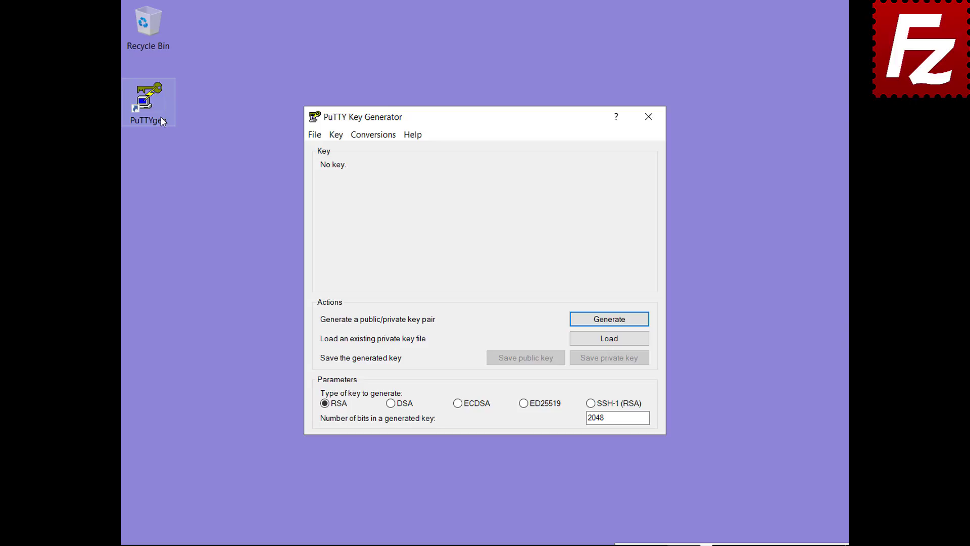
{"action": "left_click", "coordinate": [374, 137]}
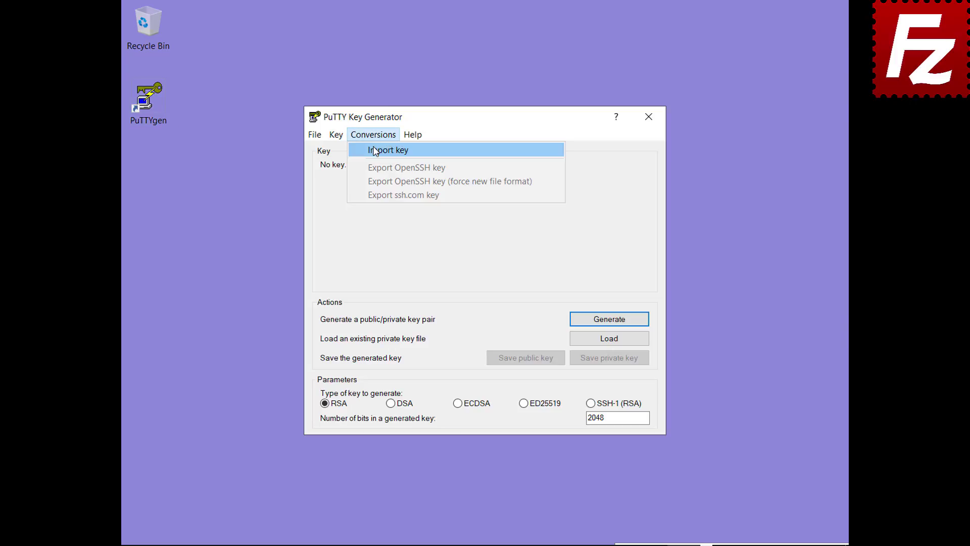
{"action": "left_click", "coordinate": [375, 152]}
{"action": "left_click", "coordinate": [468, 269]}
{"action": "double_click", "coordinate": [468, 269]}
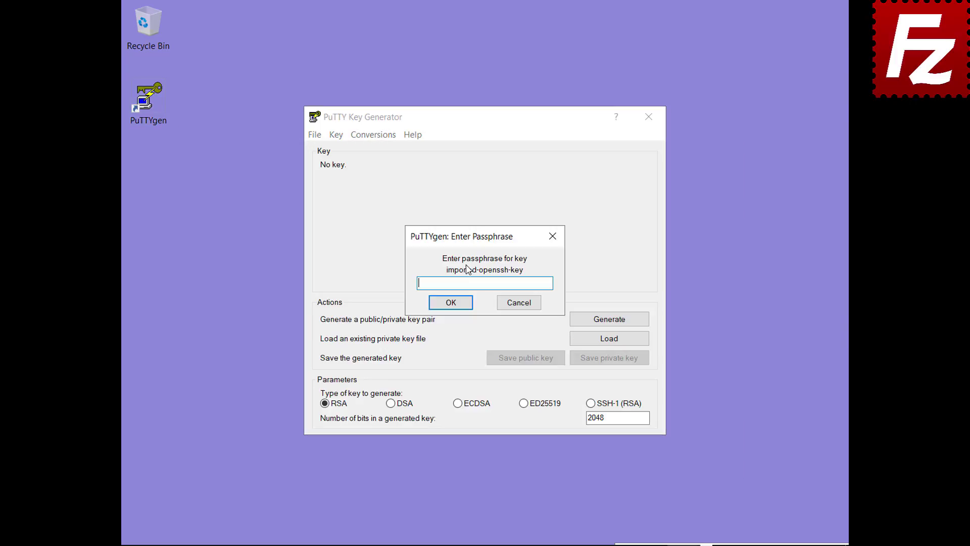
{"action": "type", "text": "•••••"}
{"action": "left_click", "coordinate": [450, 303]}
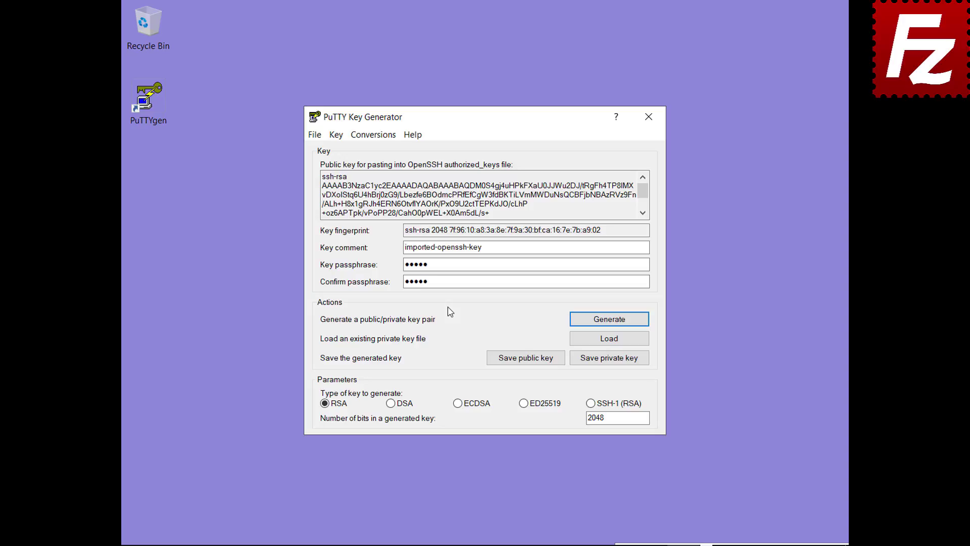
Step: Save the imported private key as key.ppk in the Documents folder
{"action": "left_click", "coordinate": [609, 360]}
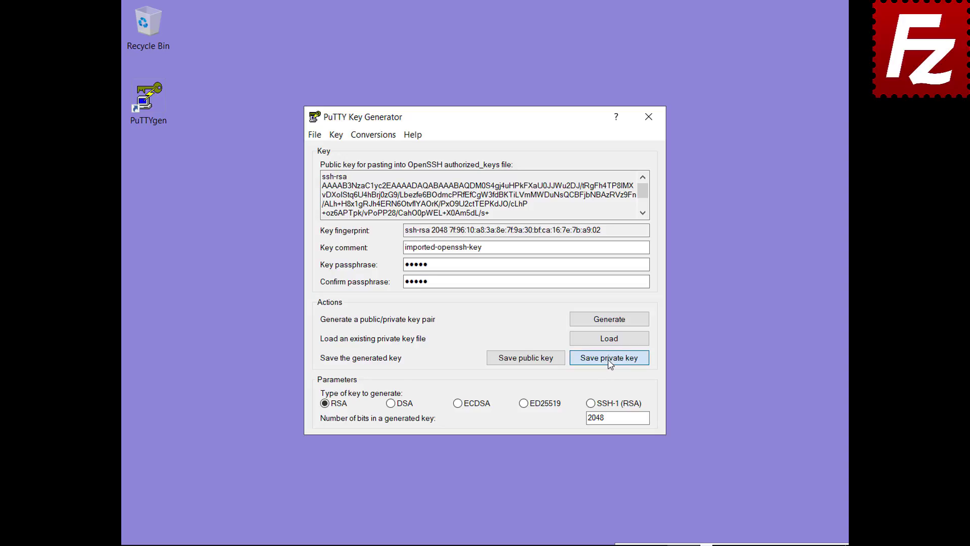
{"action": "type", "text": "key.ppk"}
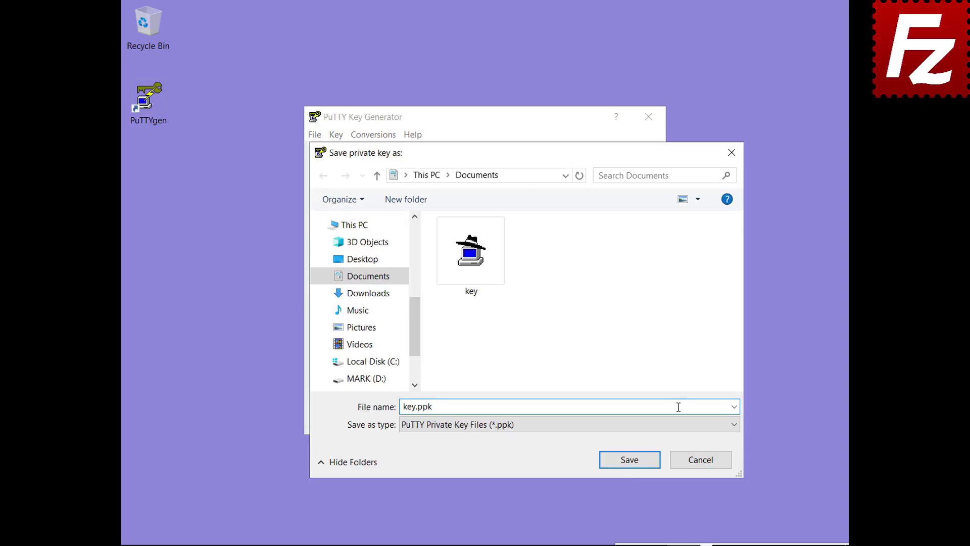
{"action": "left_click", "coordinate": [634, 461]}
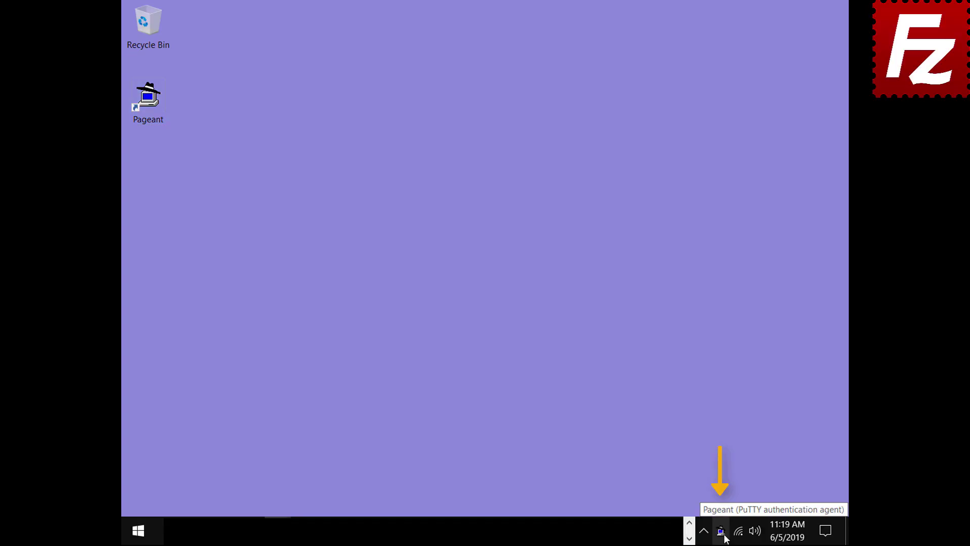
Step: Open the Pageant key list and add the private key file key from Documents, entering the key passphrase
{"action": "double_click", "coordinate": [721, 531]}
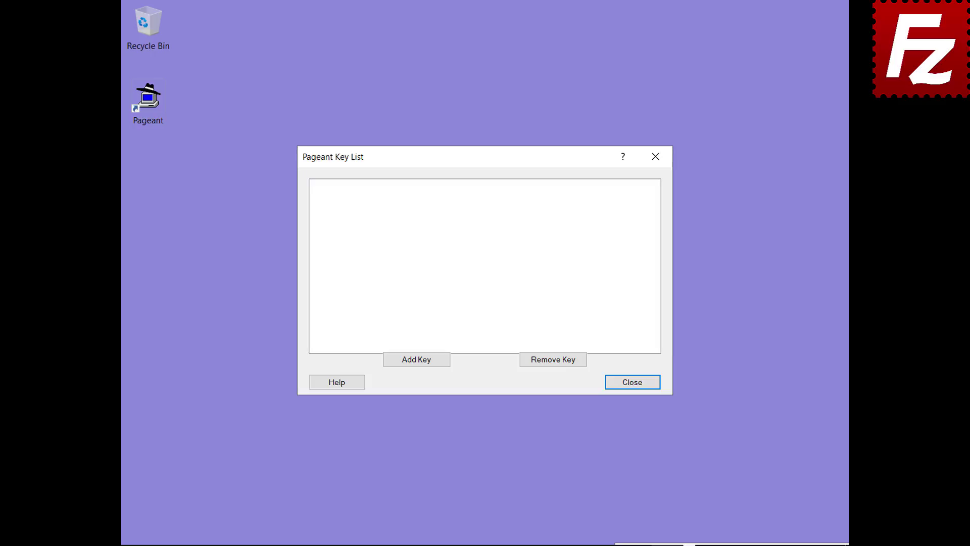
{"action": "left_click", "coordinate": [416, 361]}
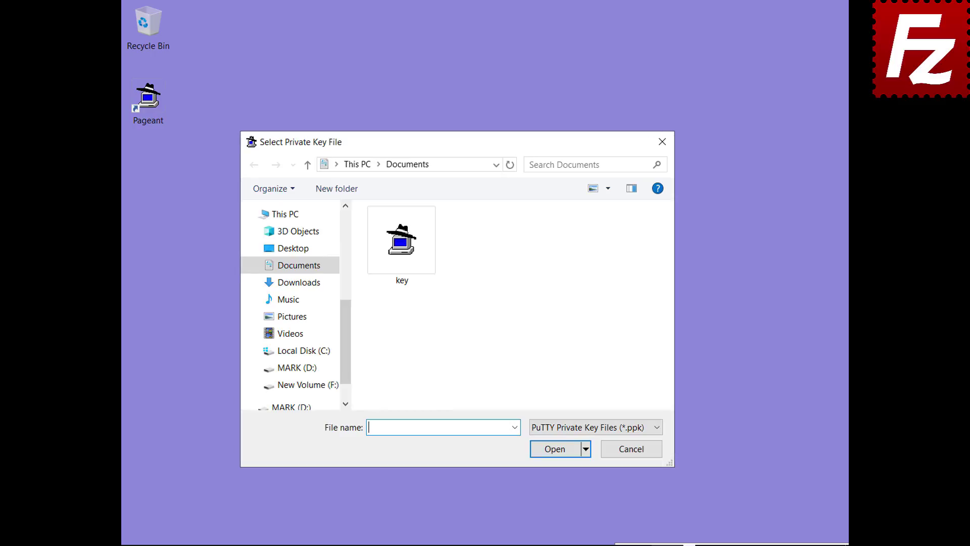
{"action": "double_click", "coordinate": [402, 281]}
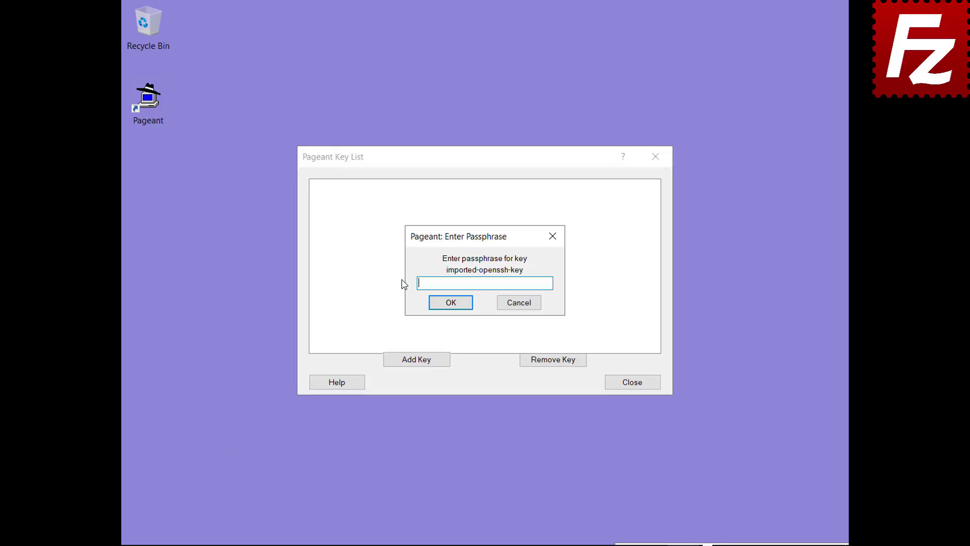
{"action": "type", "text": "••••••"}
{"action": "left_click", "coordinate": [450, 303]}
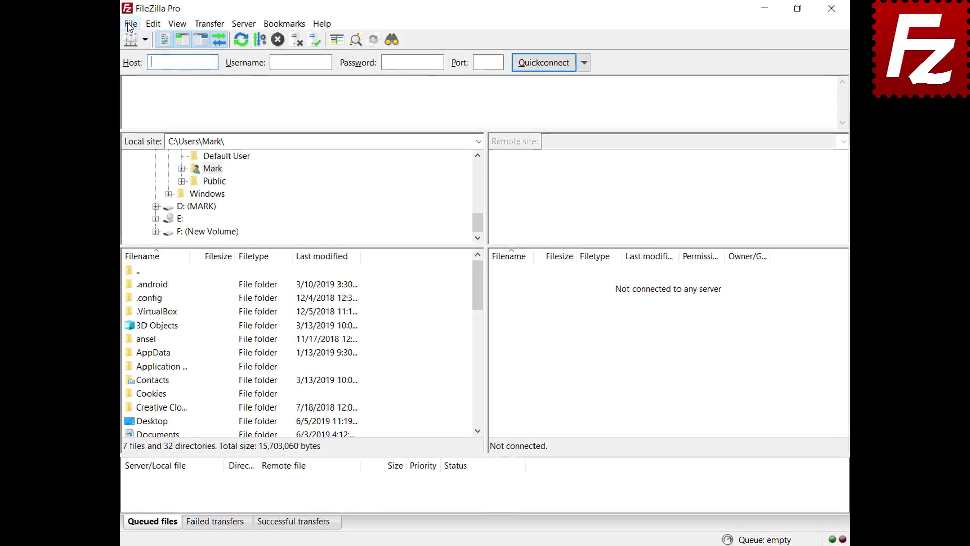
Step: Switch to FileZilla Pro, set the saved SFTP site's logon type to Normal with a blank password, and connect to it
{"action": "left_click", "coordinate": [129, 23]}
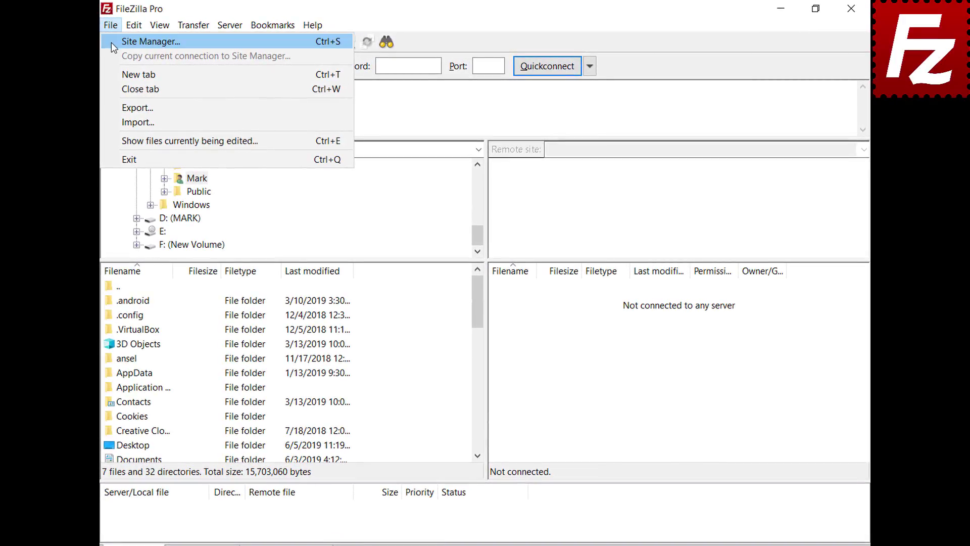
{"action": "left_click", "coordinate": [117, 42]}
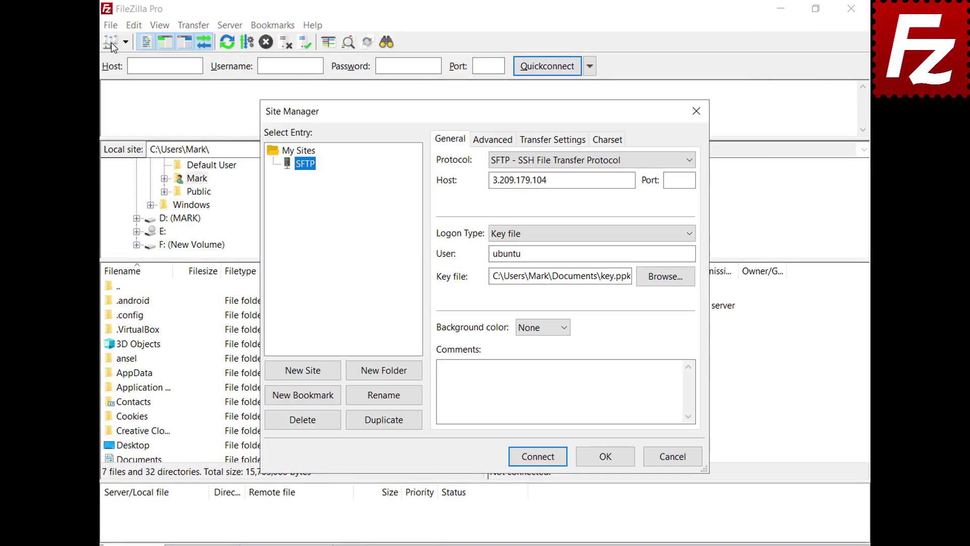
{"action": "left_click", "coordinate": [691, 233]}
{"action": "left_click", "coordinate": [691, 260]}
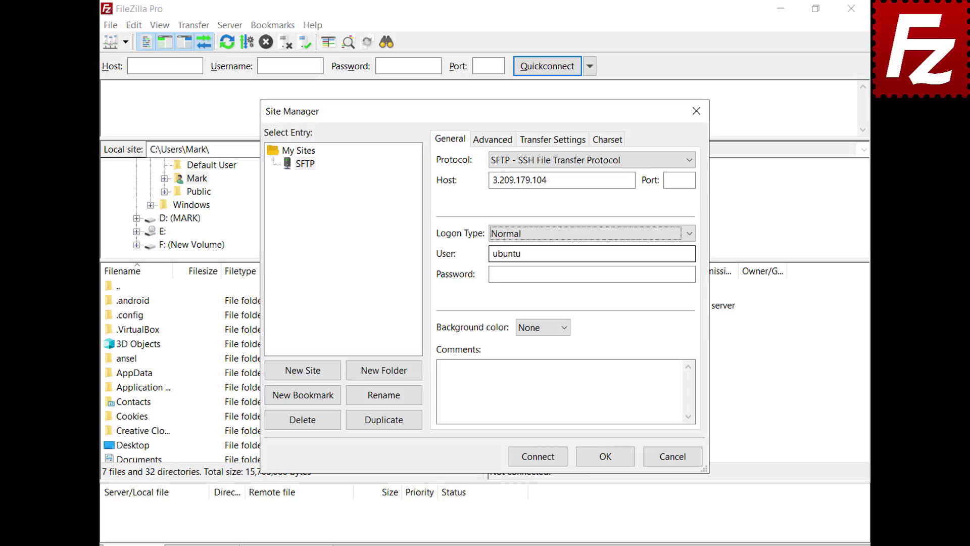
{"action": "left_click", "coordinate": [538, 457]}
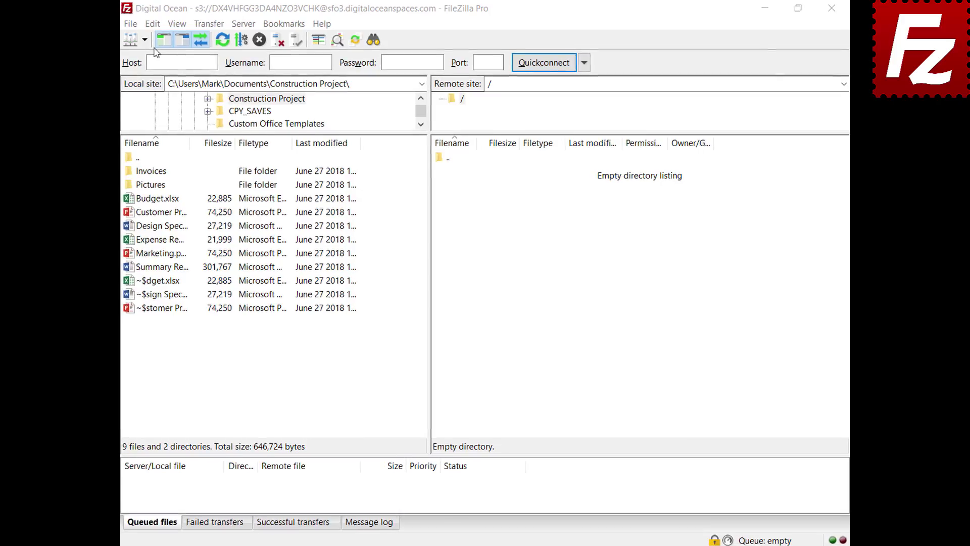
Step: Add json to the file types treated as ASCII in the FTP file type settings and save the settings
{"action": "left_click", "coordinate": [156, 24]}
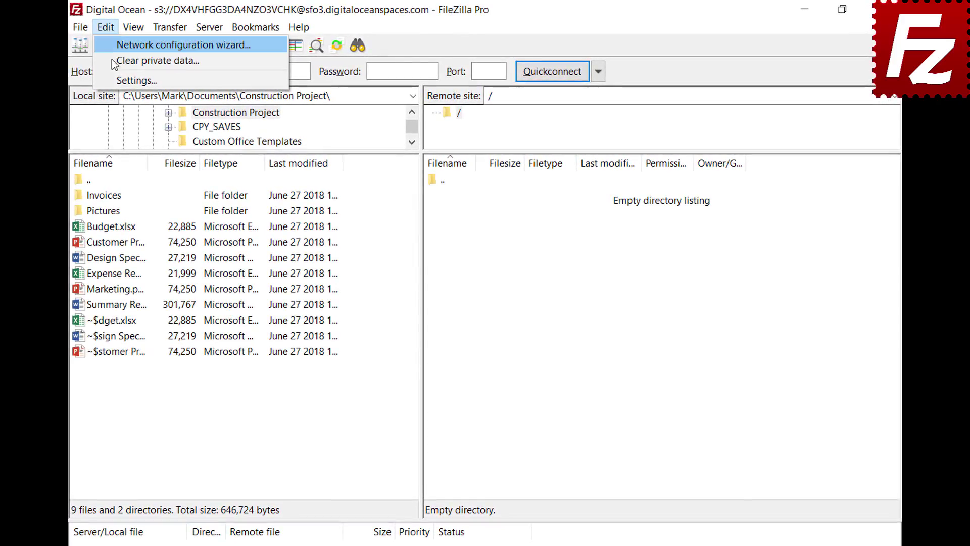
{"action": "left_click", "coordinate": [114, 80]}
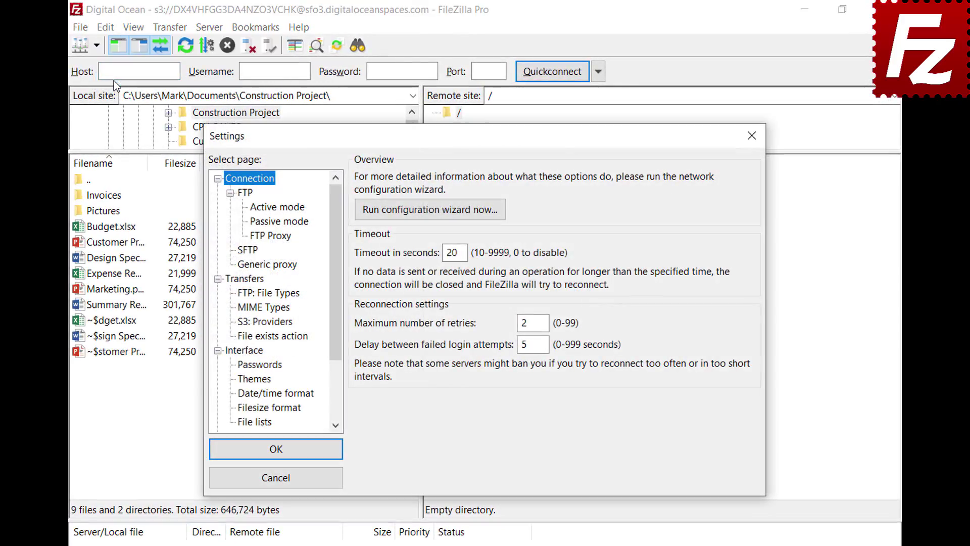
{"action": "left_click", "coordinate": [239, 297]}
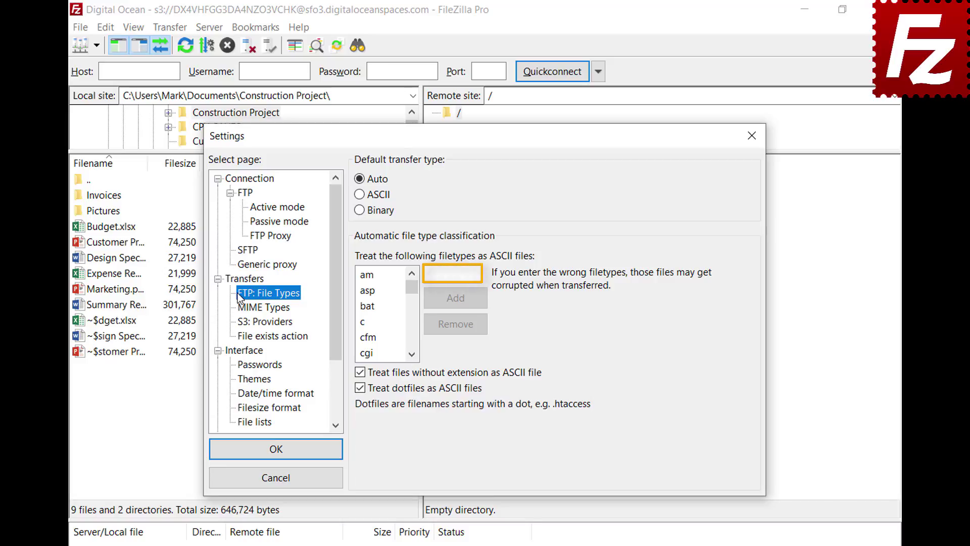
{"action": "left_click", "coordinate": [476, 274]}
{"action": "type", "text": "json"}
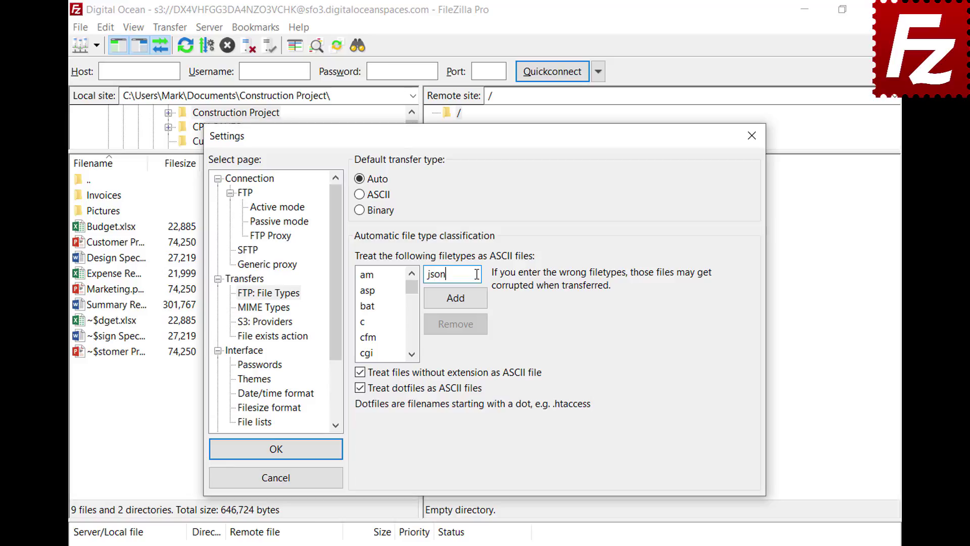
{"action": "left_click", "coordinate": [456, 299]}
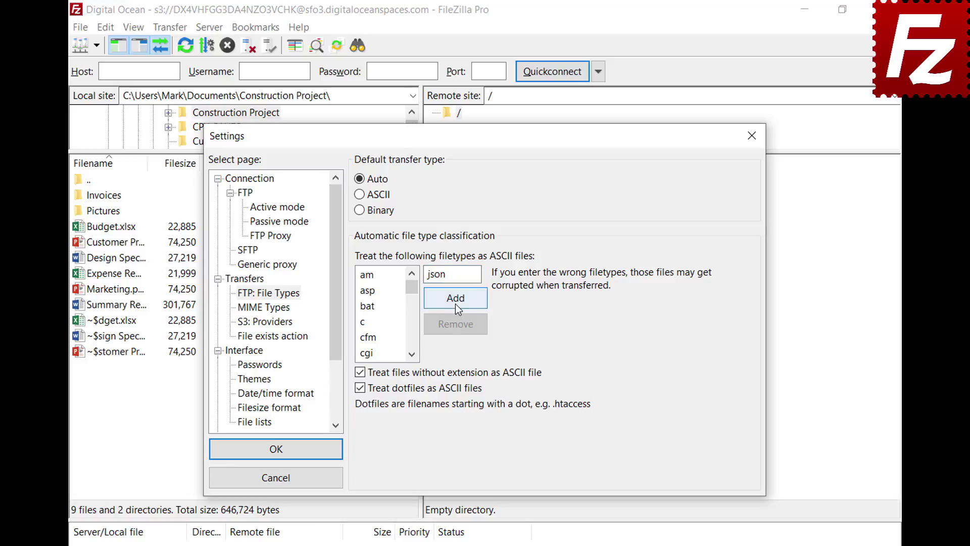
{"action": "left_click_drag", "start_coordinate": [412, 287], "coordinate": [415, 314]}
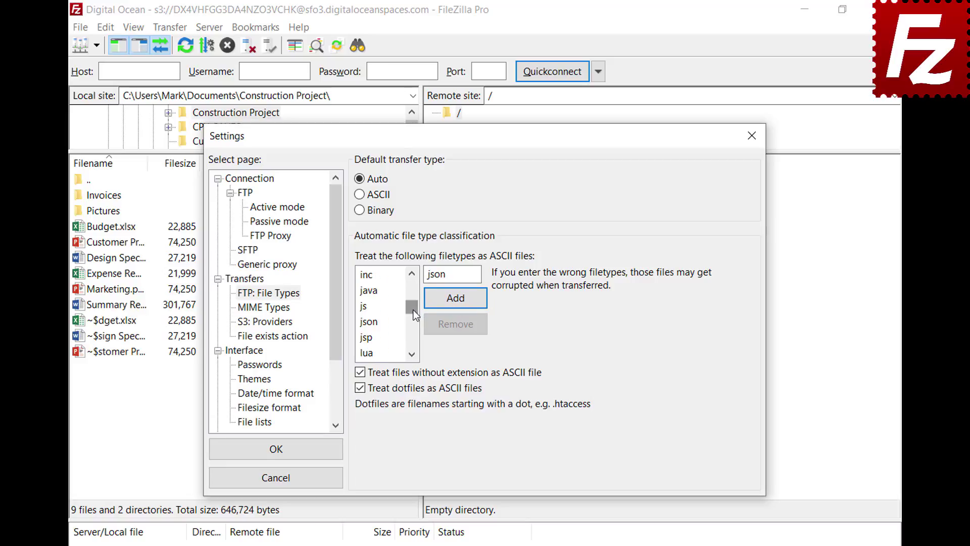
{"action": "left_click", "coordinate": [378, 322]}
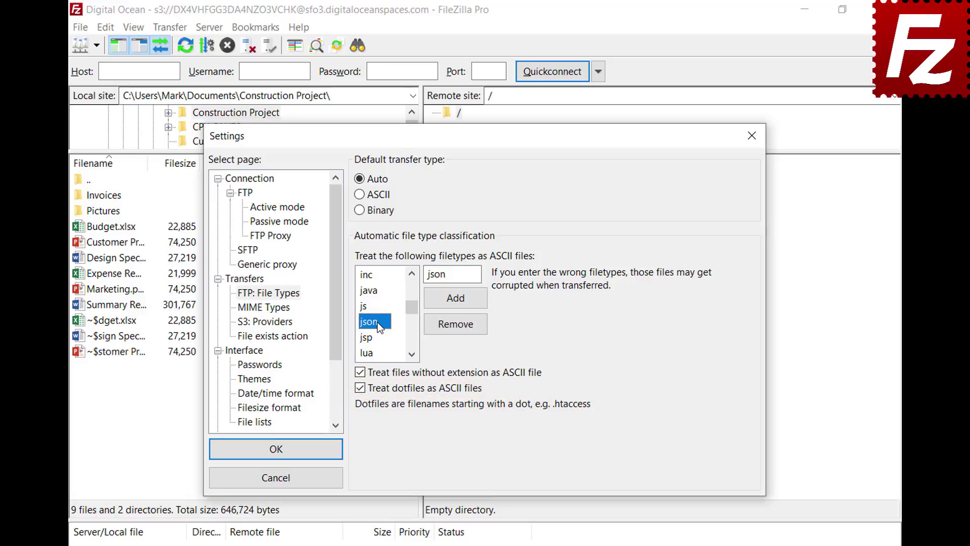
{"action": "left_click", "coordinate": [274, 455]}
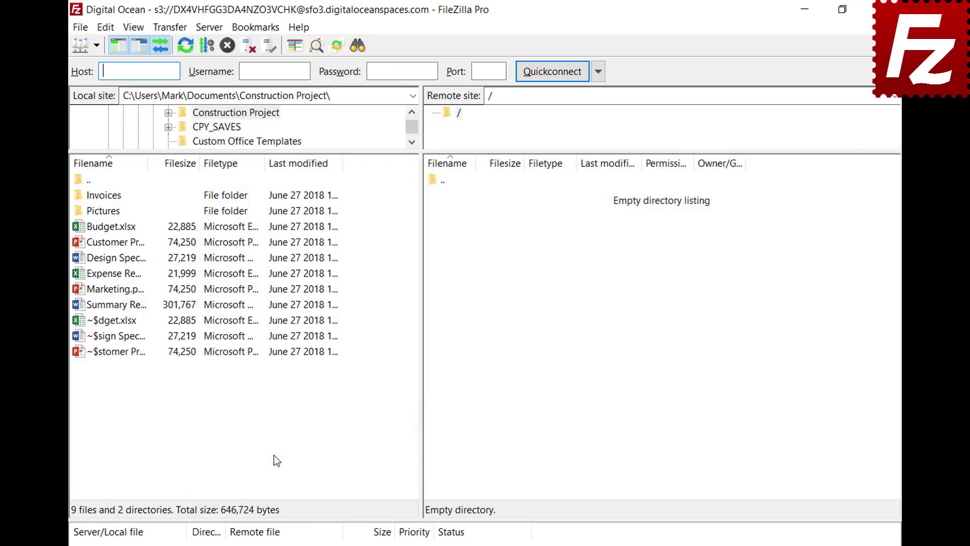
Step: Connect to the saved FTP site and view the available transfer types without changing the selection
{"action": "left_click", "coordinate": [96, 46]}
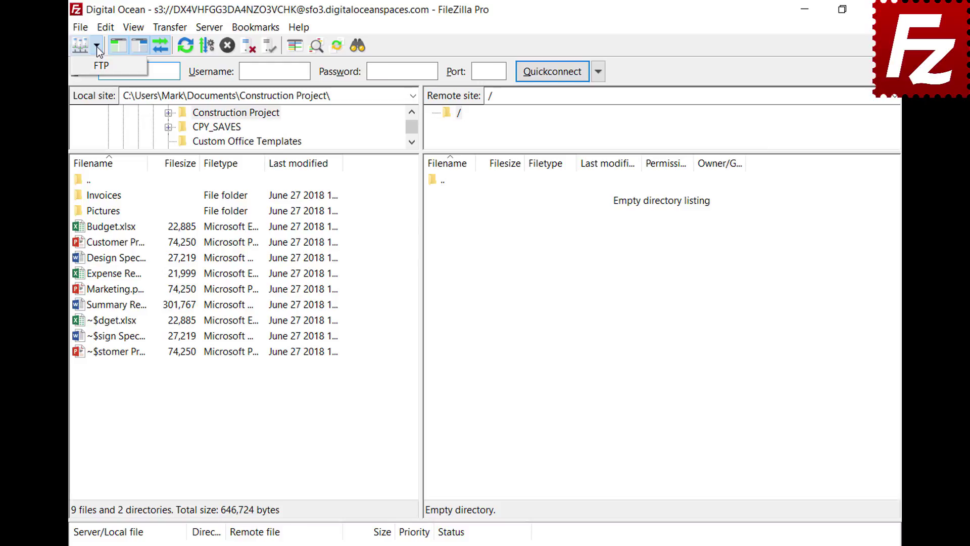
{"action": "left_click", "coordinate": [96, 63]}
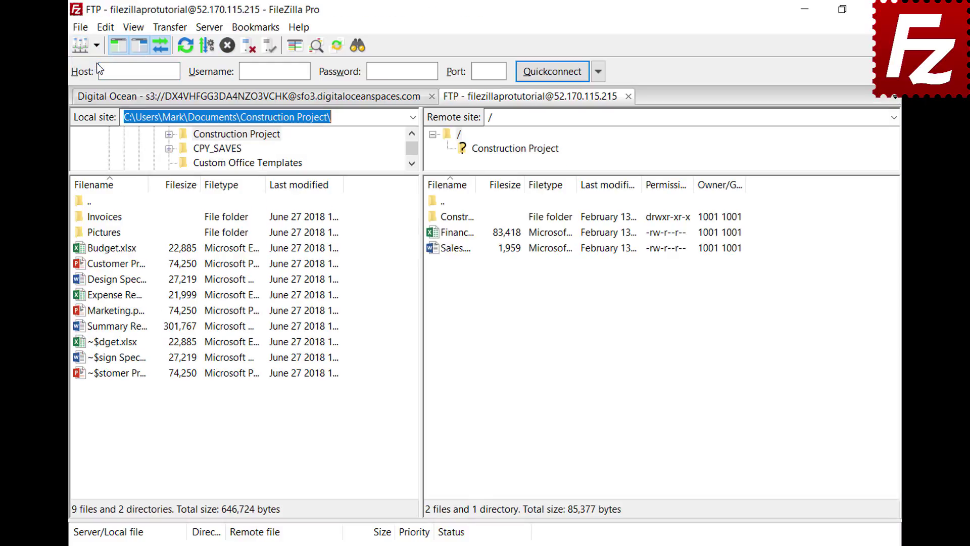
{"action": "left_click", "coordinate": [170, 28]}
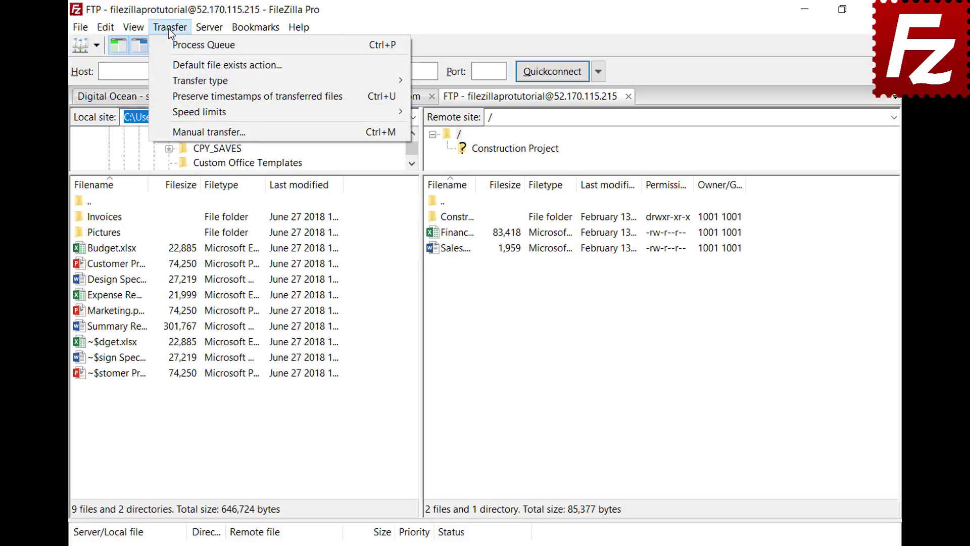
{"action": "mouse_move", "coordinate": [174, 81]}
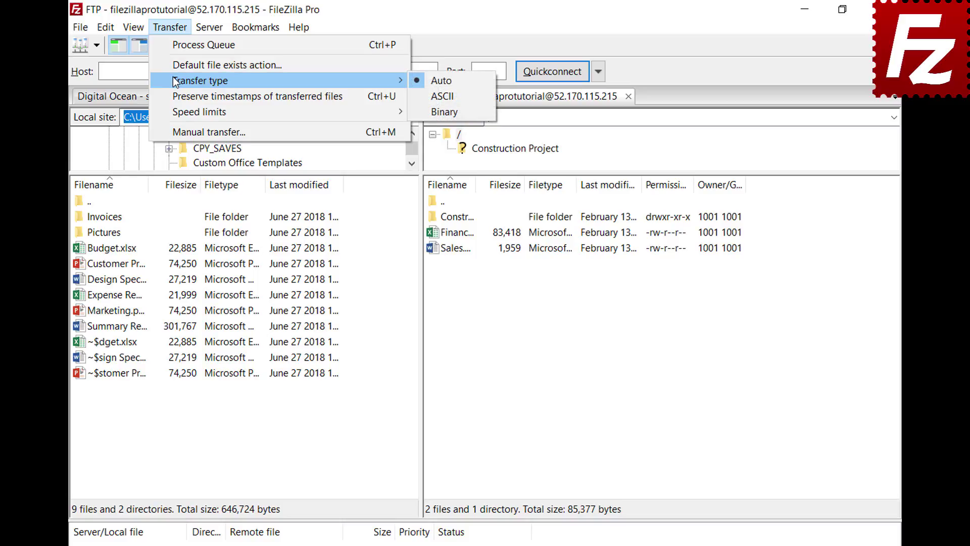
{"action": "key", "text": "Escape"}
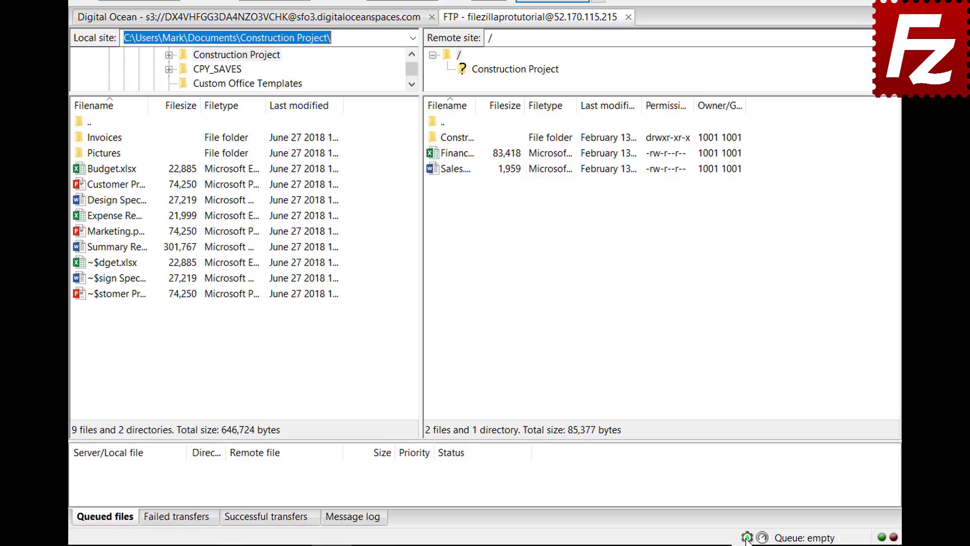
{"action": "left_click", "coordinate": [749, 539]}
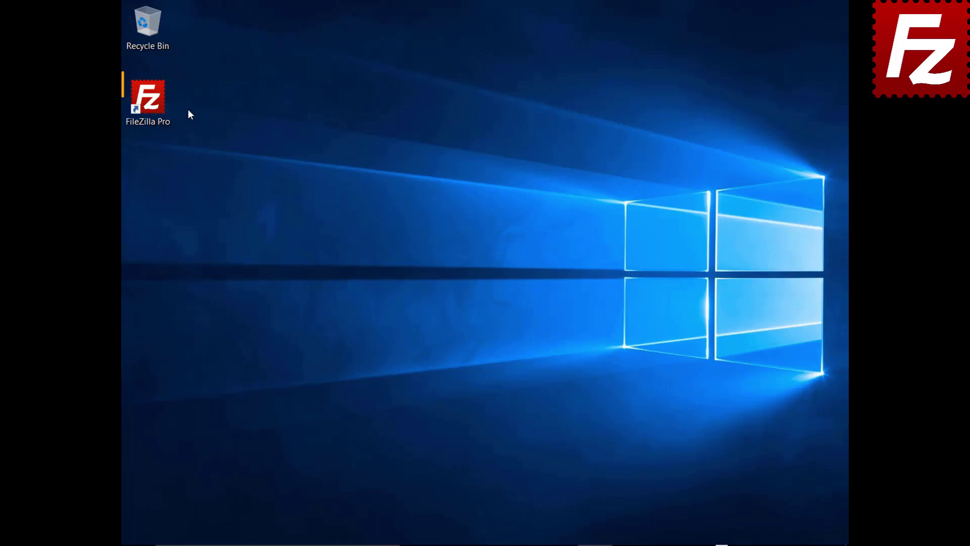
Step: Launch FileZilla Pro and connect to the saved FTP Tutorial site
{"action": "double_click", "coordinate": [153, 104]}
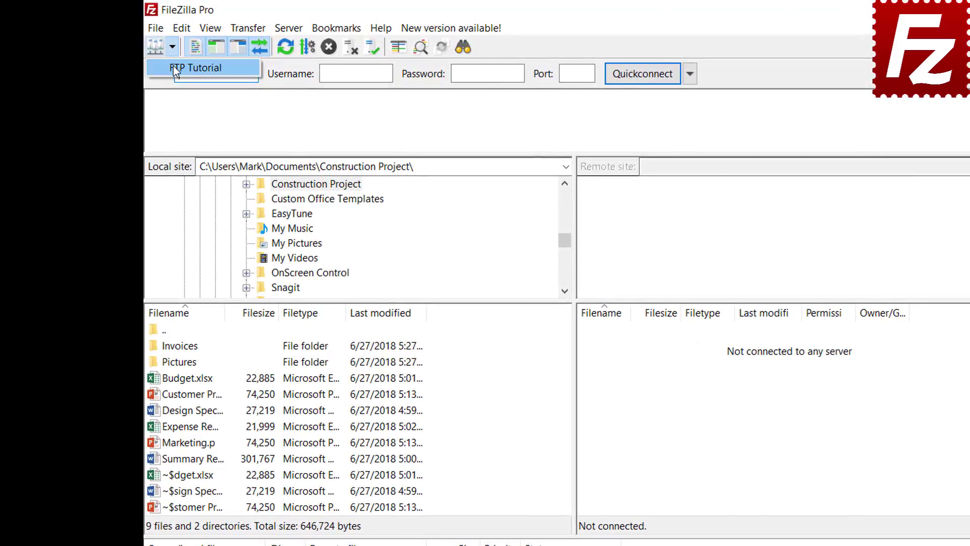
{"action": "left_click", "coordinate": [173, 66]}
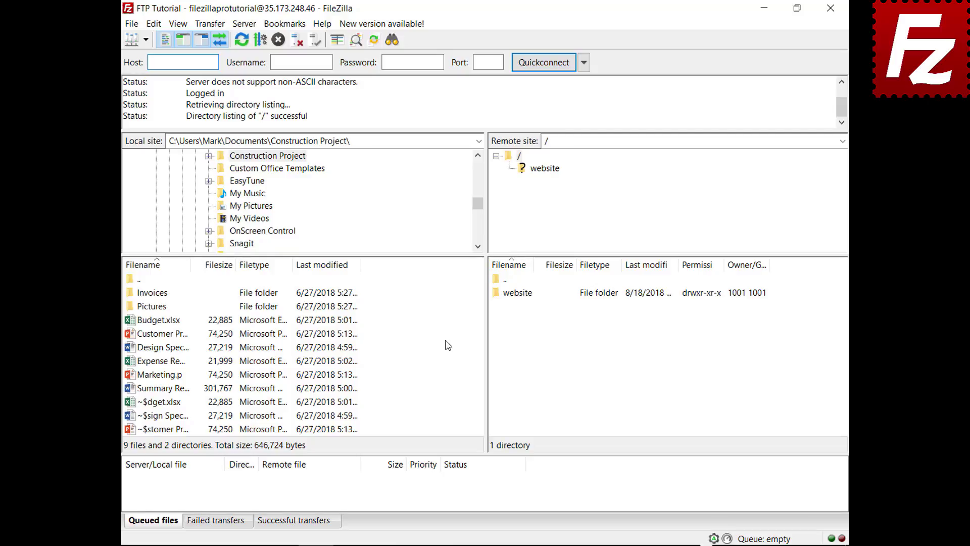
Step: Upload Summary Report.docx from the local Construction Project folder to the remote root directory
{"action": "left_click", "coordinate": [162, 388]}
{"action": "right_click", "coordinate": [163, 388]}
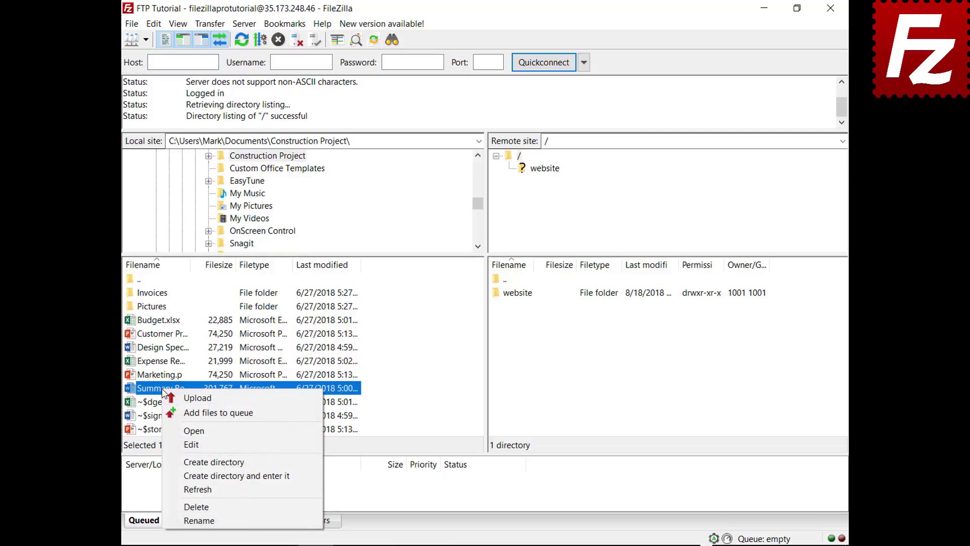
{"action": "left_click", "coordinate": [185, 398]}
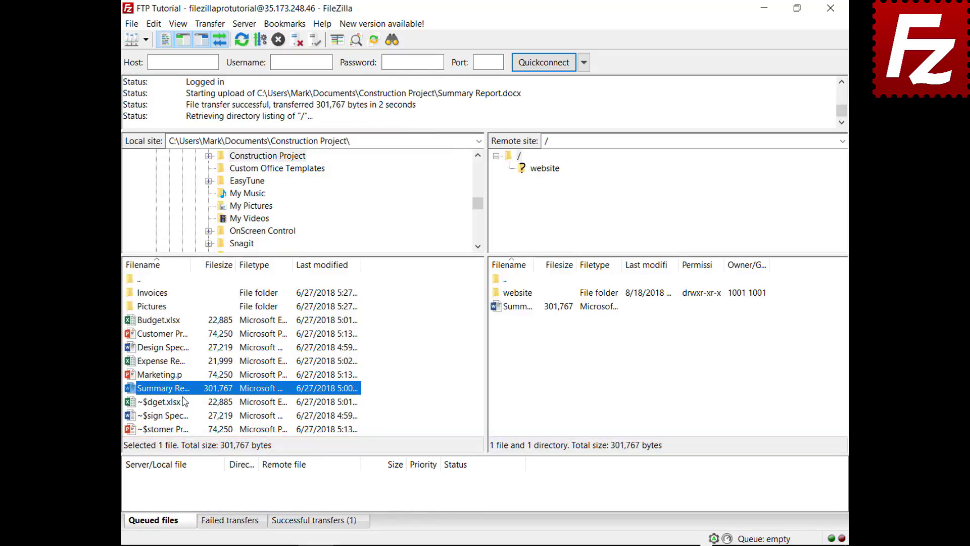
Step: Add Budget.xlsx and the Invoices folder to the upload queue and process the queue
{"action": "right_click", "coordinate": [162, 321]}
{"action": "left_click", "coordinate": [181, 345]}
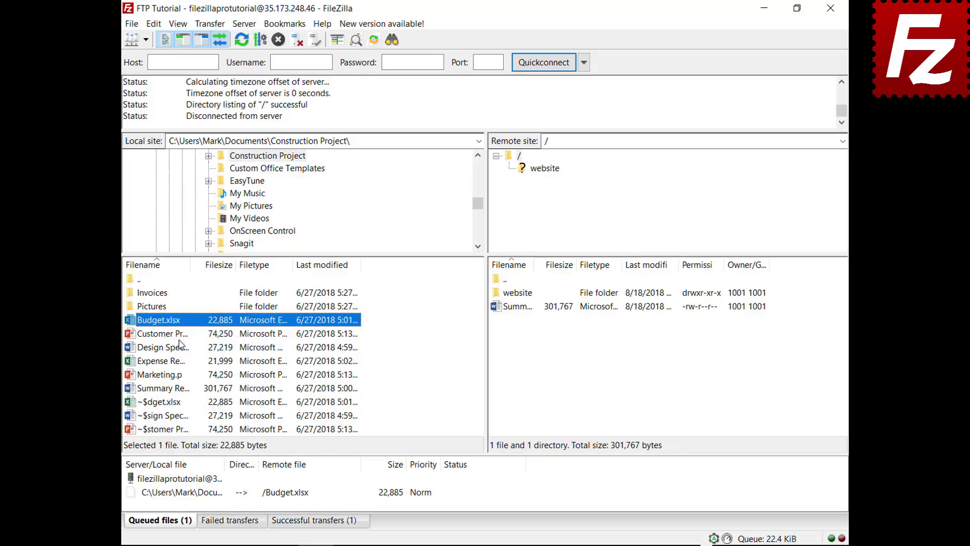
{"action": "right_click", "coordinate": [161, 293]}
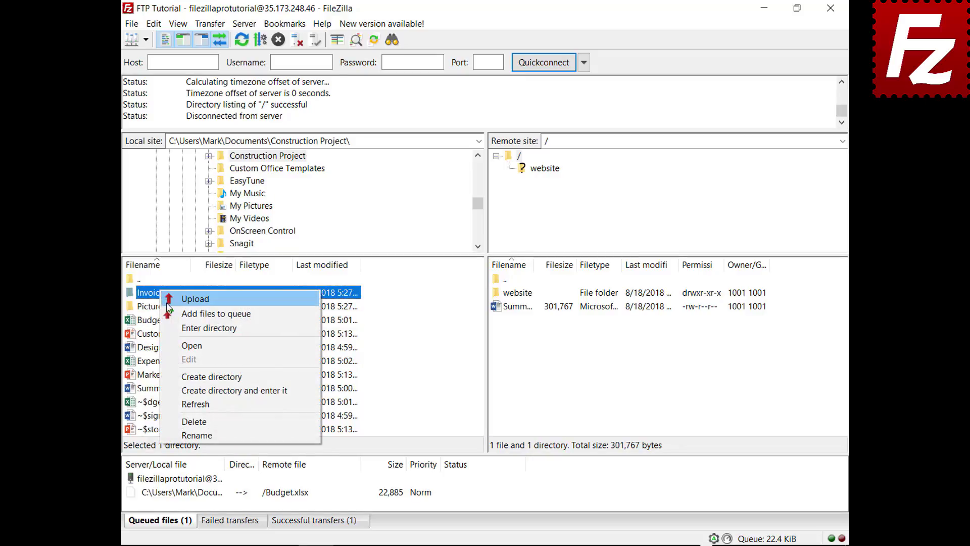
{"action": "left_click", "coordinate": [172, 314]}
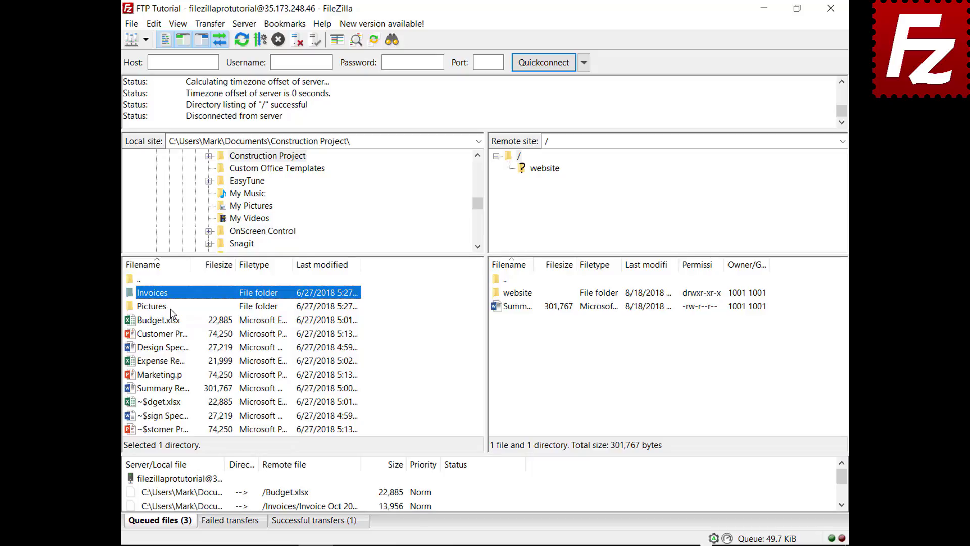
{"action": "right_click", "coordinate": [186, 479]}
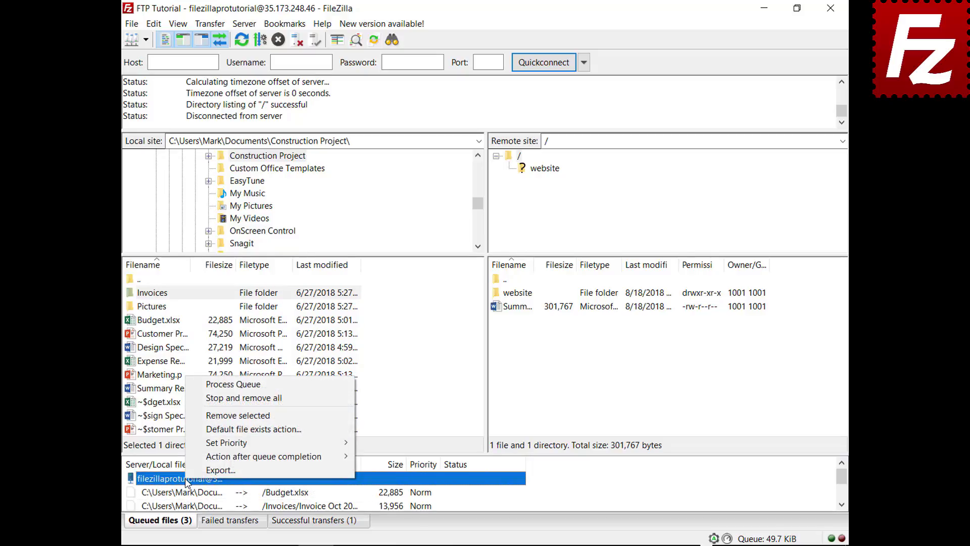
{"action": "left_click", "coordinate": [210, 387]}
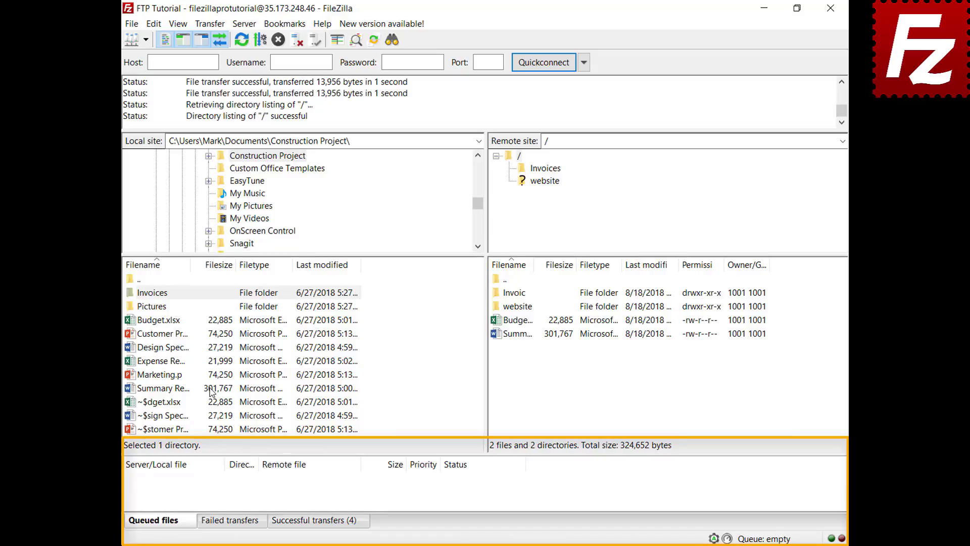
Step: Add the local Design Specs.docx and Expense Report.xlsx to the upload queue and sort the queued files by size
{"action": "right_click", "coordinate": [170, 349]}
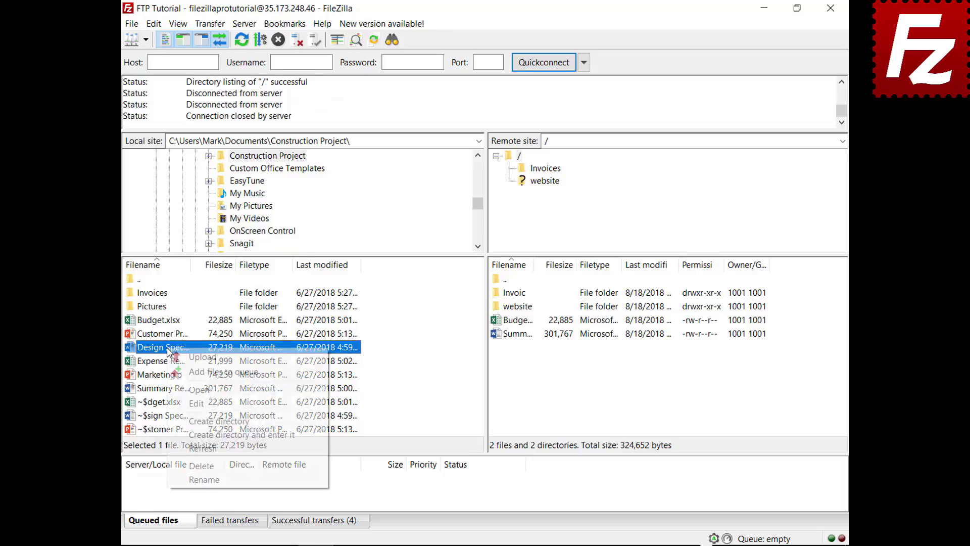
{"action": "left_click", "coordinate": [212, 371]}
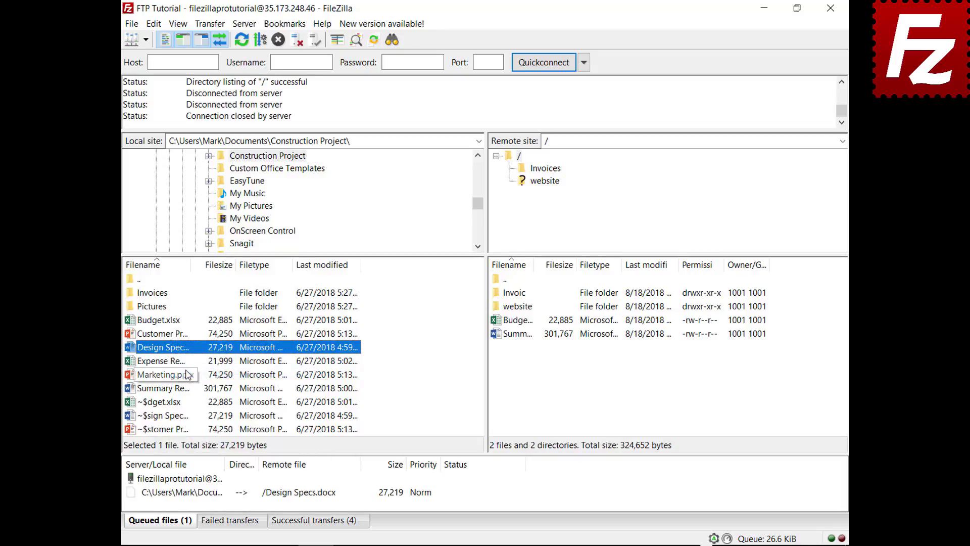
{"action": "right_click", "coordinate": [173, 362]}
{"action": "left_click", "coordinate": [218, 385]}
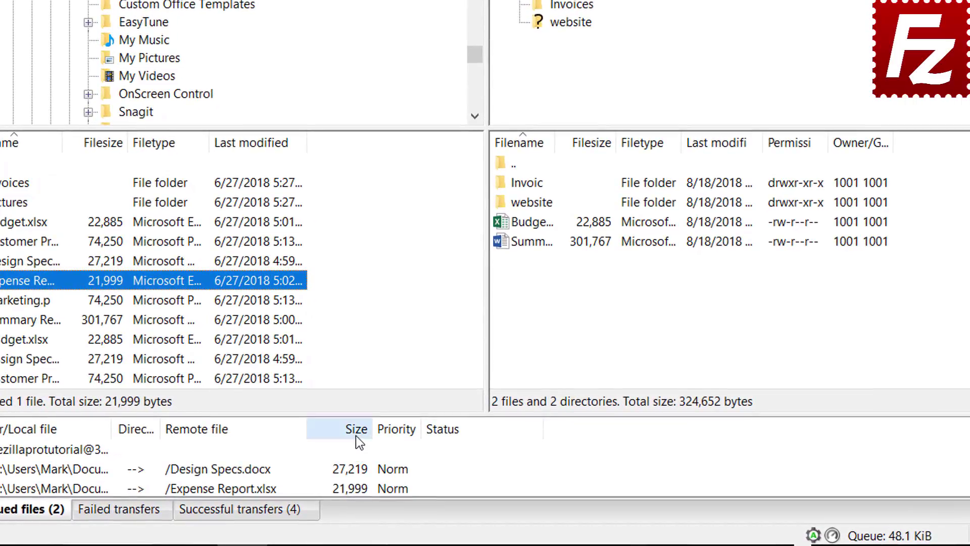
{"action": "left_click", "coordinate": [395, 465]}
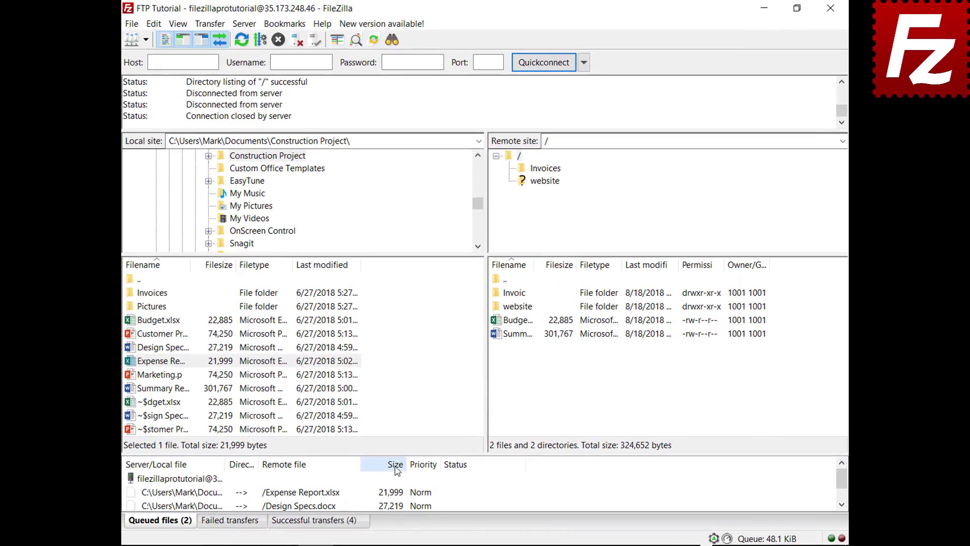
Step: Set the queued Expense Report.xlsx to Highest priority and process the queue
{"action": "left_click", "coordinate": [219, 495]}
{"action": "right_click", "coordinate": [219, 496]}
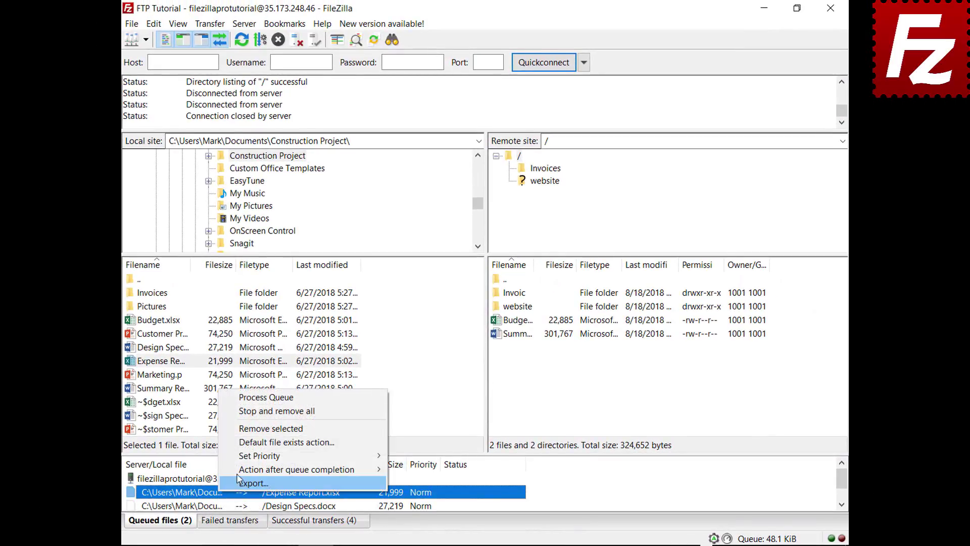
{"action": "mouse_move", "coordinate": [248, 460]}
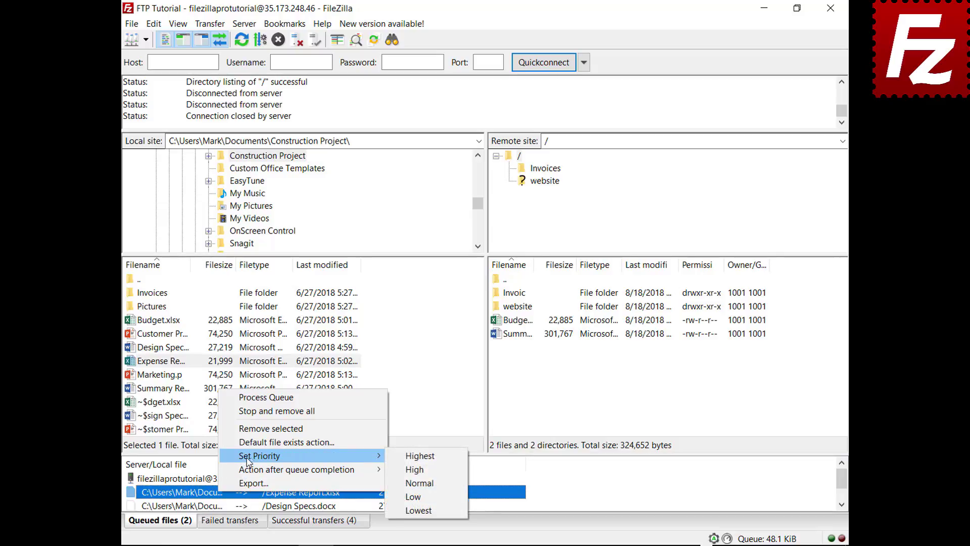
{"action": "left_click", "coordinate": [413, 456]}
{"action": "right_click", "coordinate": [203, 479]}
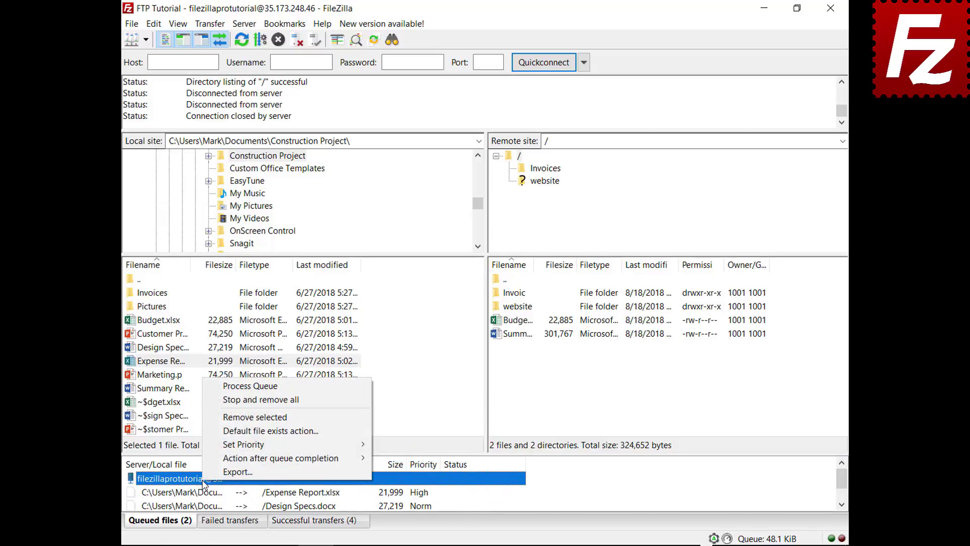
{"action": "left_click", "coordinate": [260, 386]}
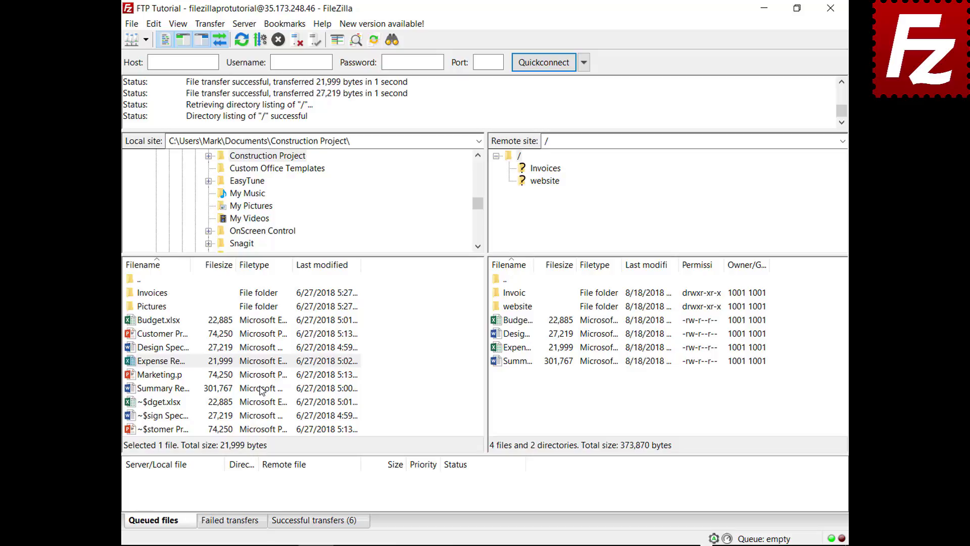
Step: Add the local Budget.xlsx to the upload queue again
{"action": "right_click", "coordinate": [175, 323]}
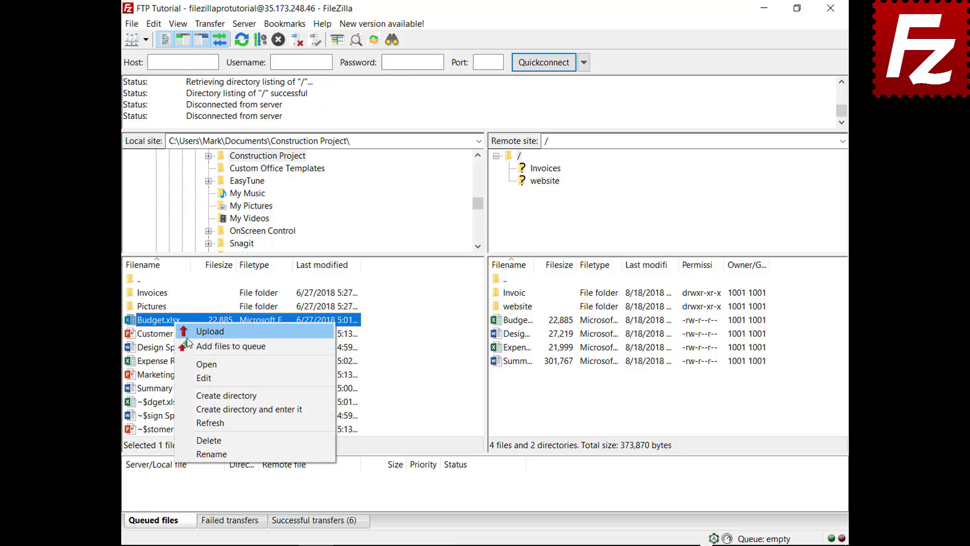
{"action": "left_click", "coordinate": [231, 346]}
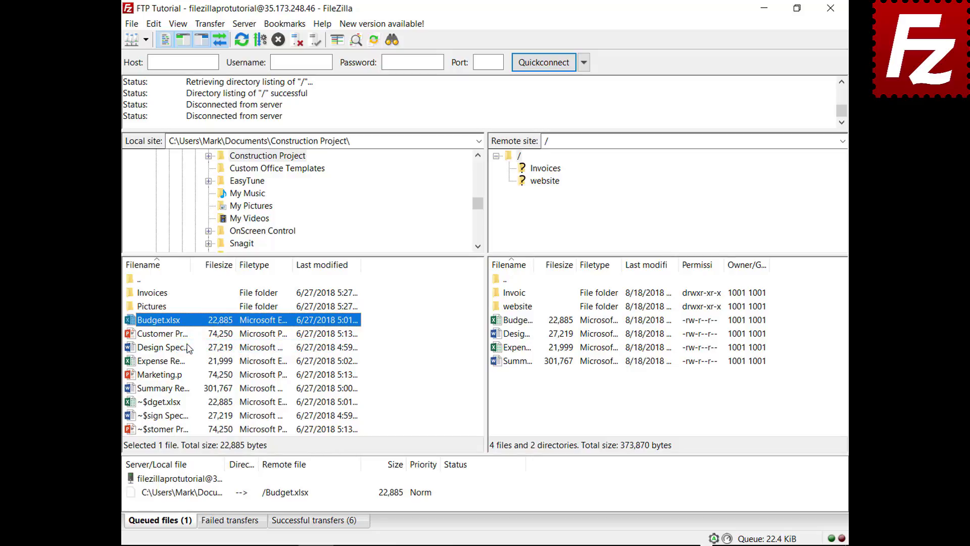
Step: Check the default file exists actions for downloads and uploads in the settings, leaving them unchanged
{"action": "left_click", "coordinate": [153, 24]}
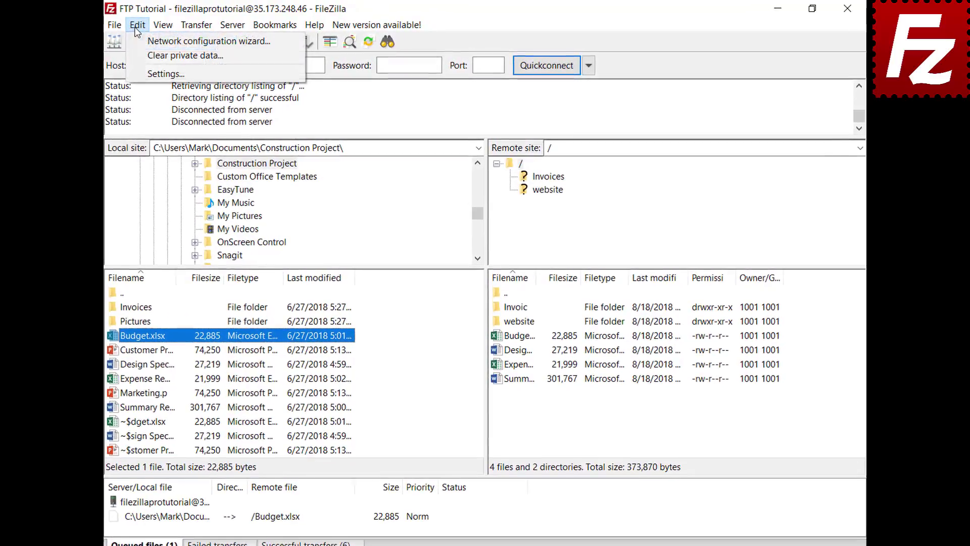
{"action": "left_click", "coordinate": [135, 71]}
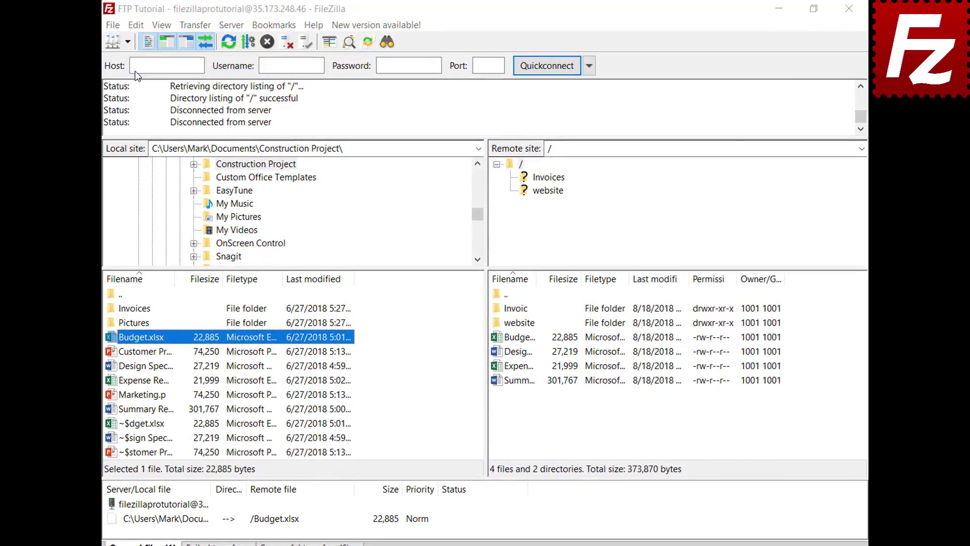
{"action": "left_click", "coordinate": [301, 311]}
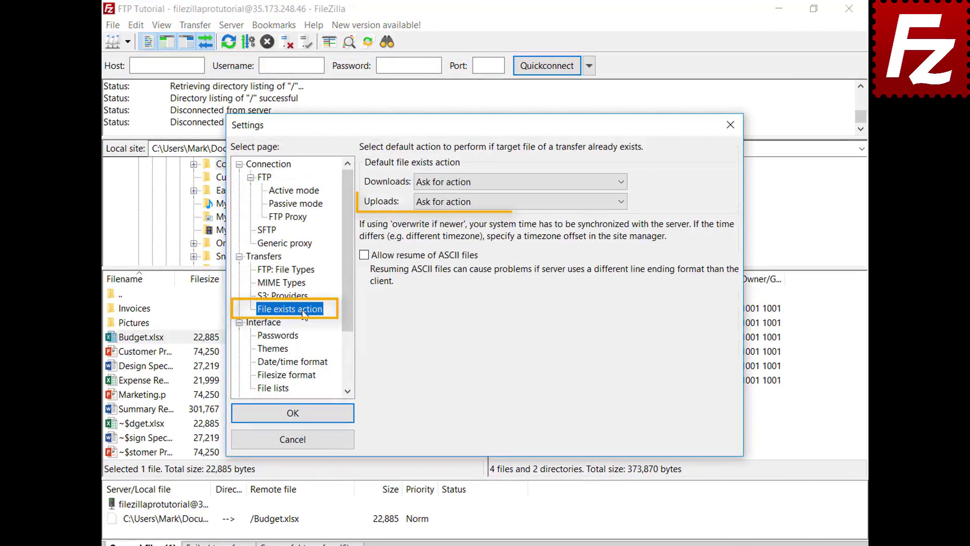
{"action": "left_click", "coordinate": [306, 446]}
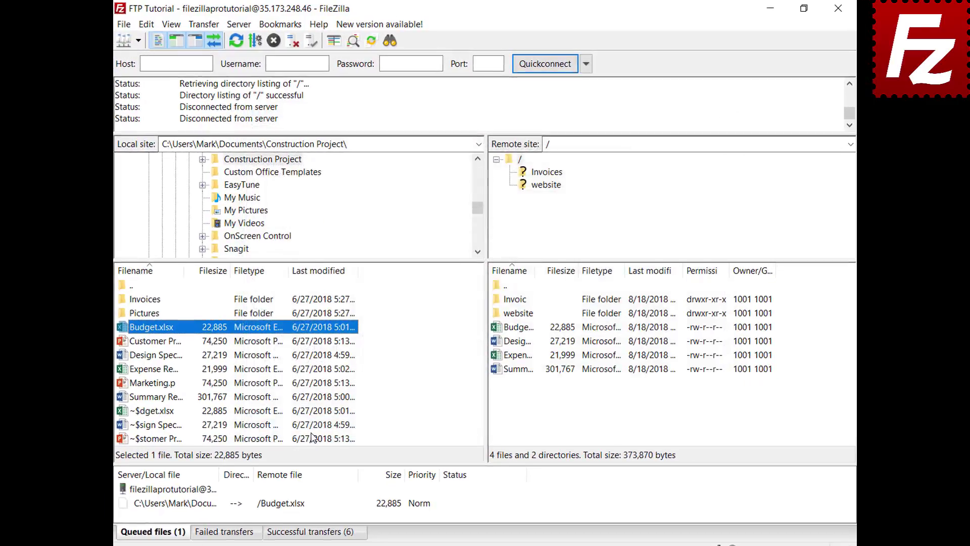
Step: Set the file exists action of the queued Budget.xlsx upload to Overwrite file and process the queue
{"action": "left_click", "coordinate": [205, 521]}
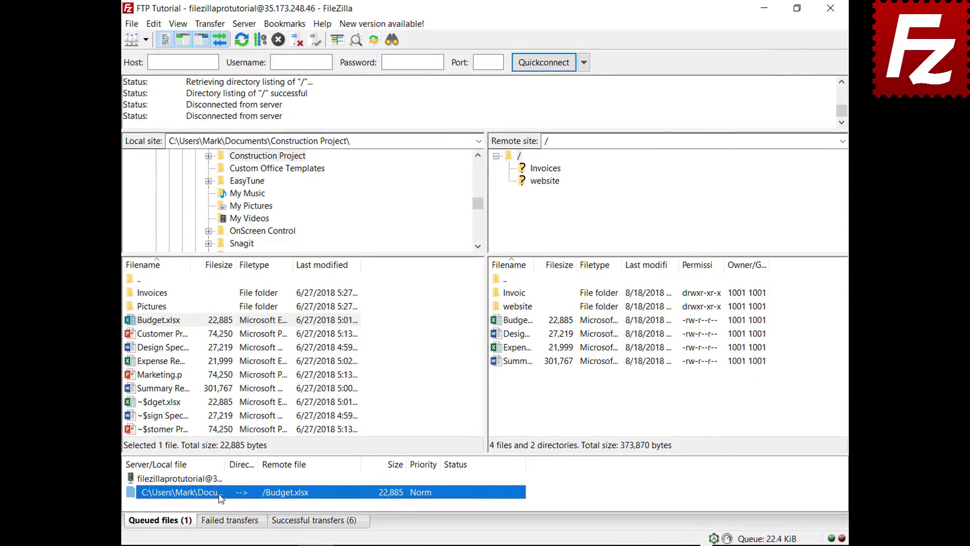
{"action": "right_click", "coordinate": [221, 497]}
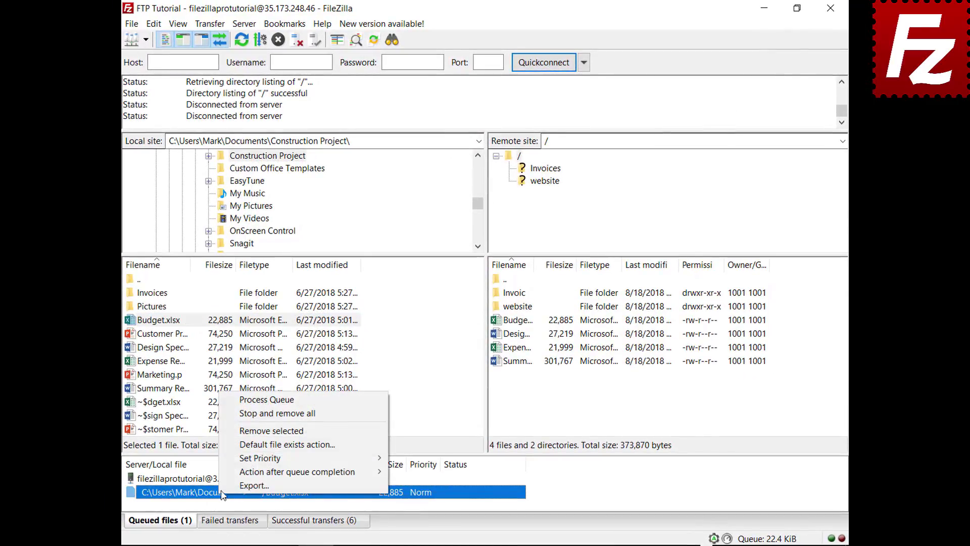
{"action": "left_click", "coordinate": [239, 446]}
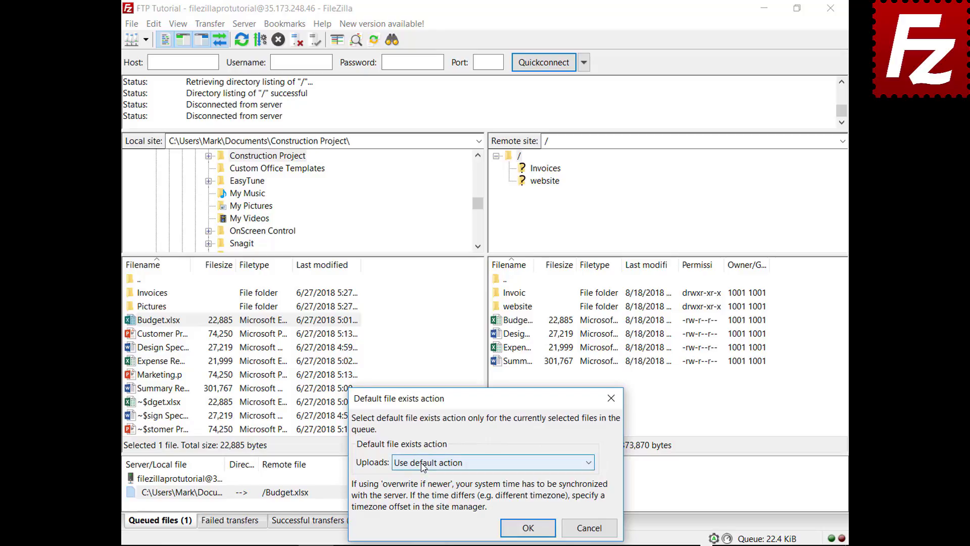
{"action": "left_click", "coordinate": [423, 467]}
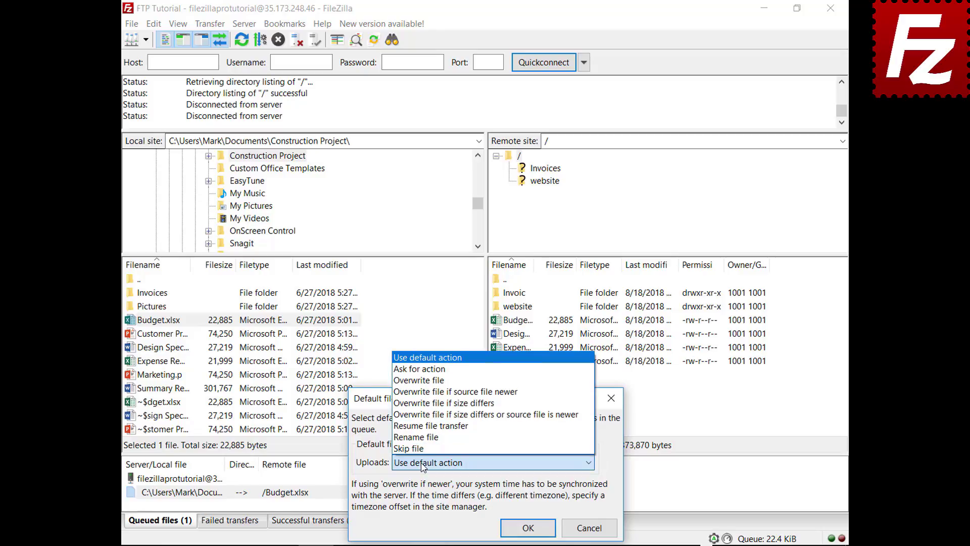
{"action": "left_click", "coordinate": [445, 380]}
{"action": "left_click", "coordinate": [528, 527]}
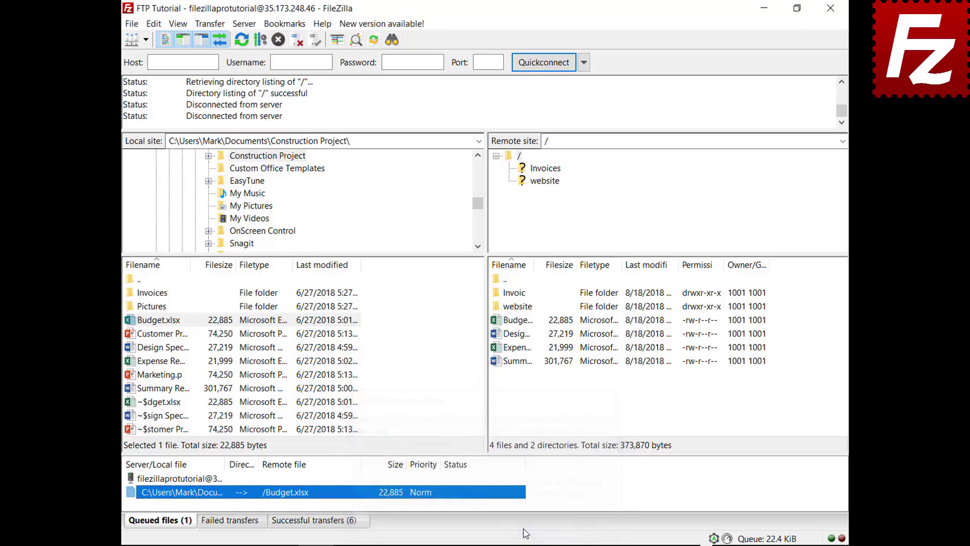
{"action": "right_click", "coordinate": [185, 480]}
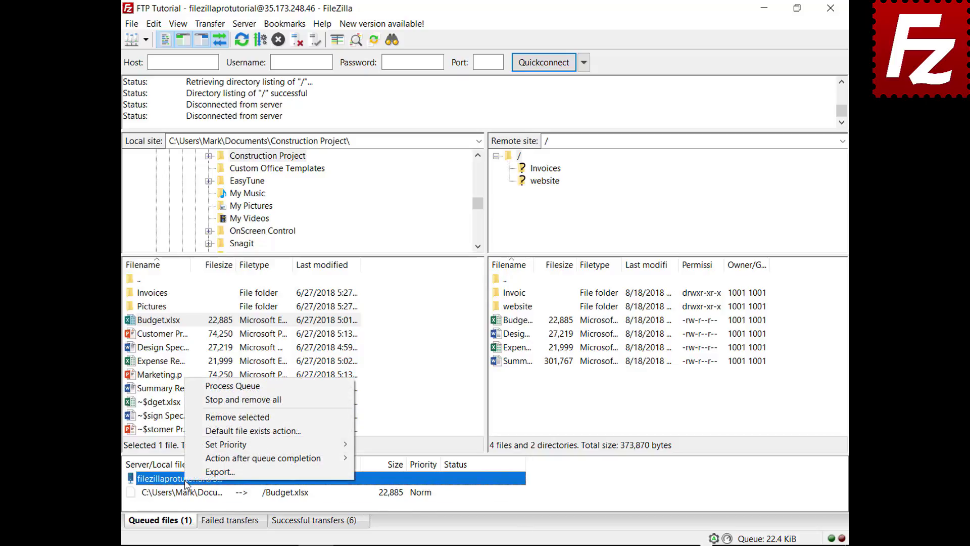
{"action": "left_click", "coordinate": [193, 387]}
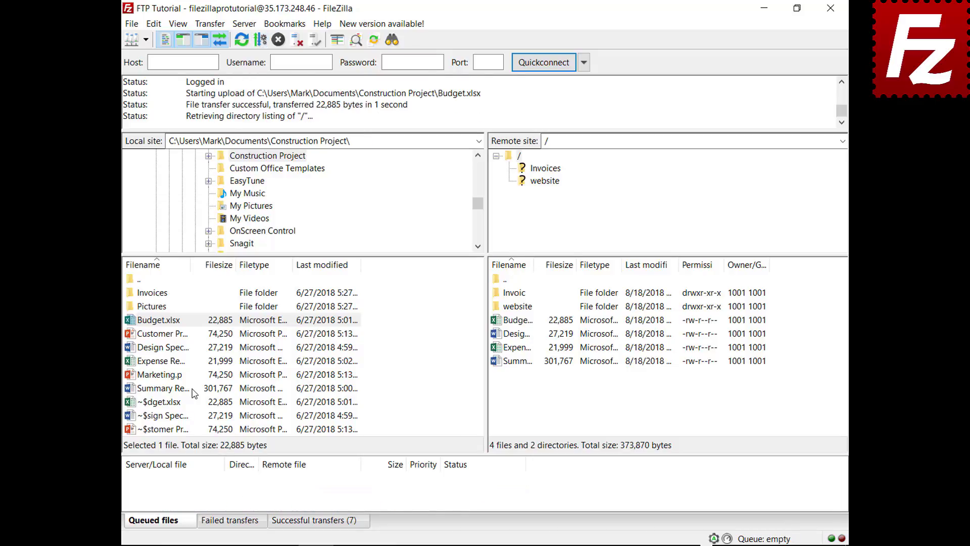
Step: Open the available file actions for the local Marketing presentation
{"action": "right_click", "coordinate": [164, 377]}
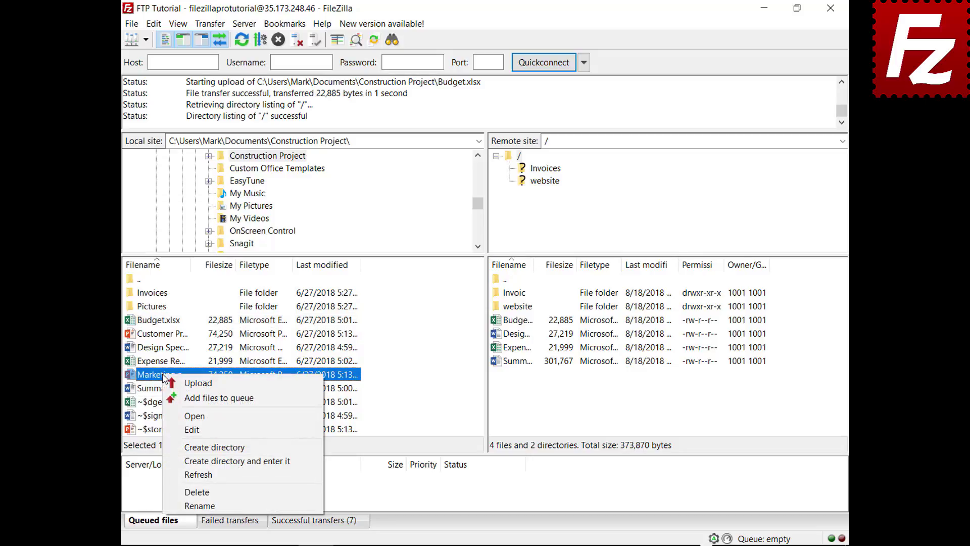
Step: Add the local Marketing.pptx file to the transfer queue and set the action after queue completion to Close FileZilla
{"action": "left_click", "coordinate": [207, 397]}
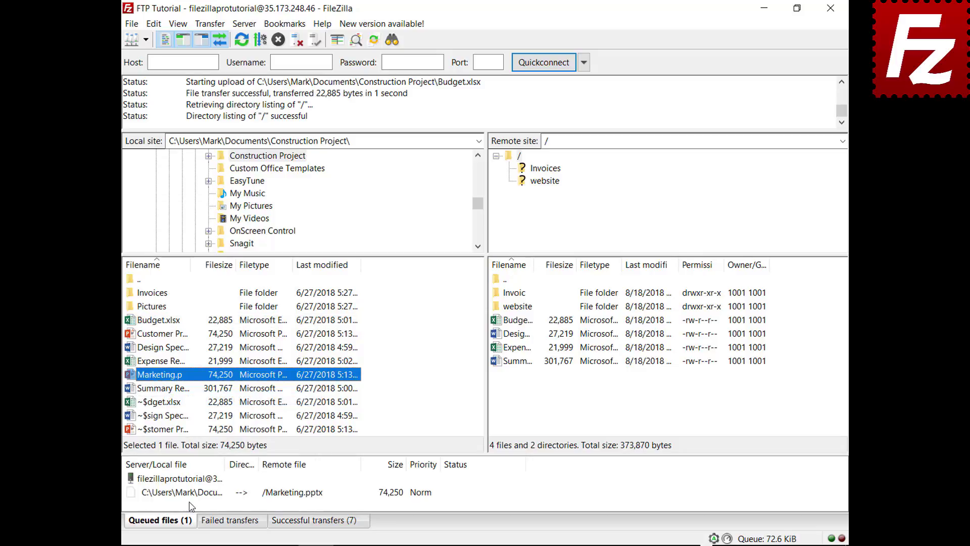
{"action": "right_click", "coordinate": [194, 498]}
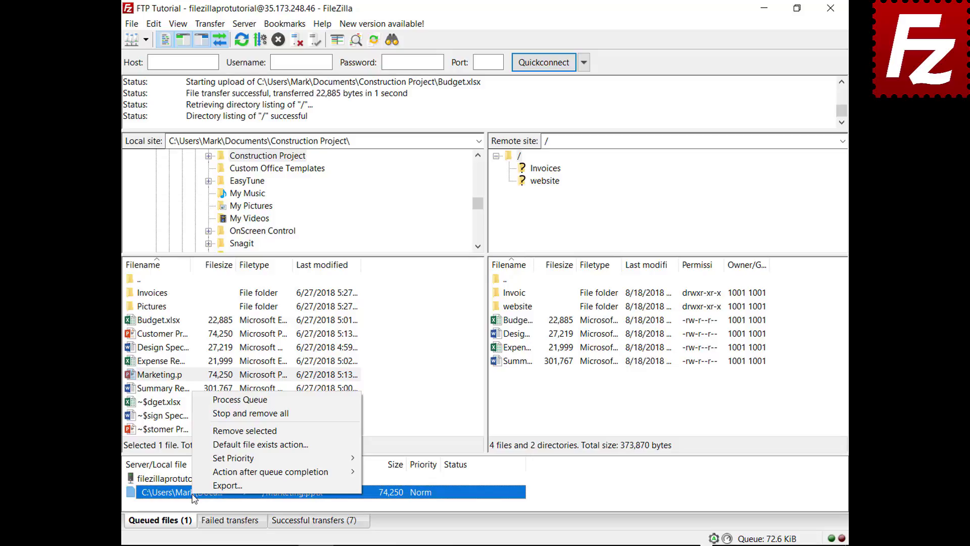
{"action": "mouse_move", "coordinate": [196, 474]}
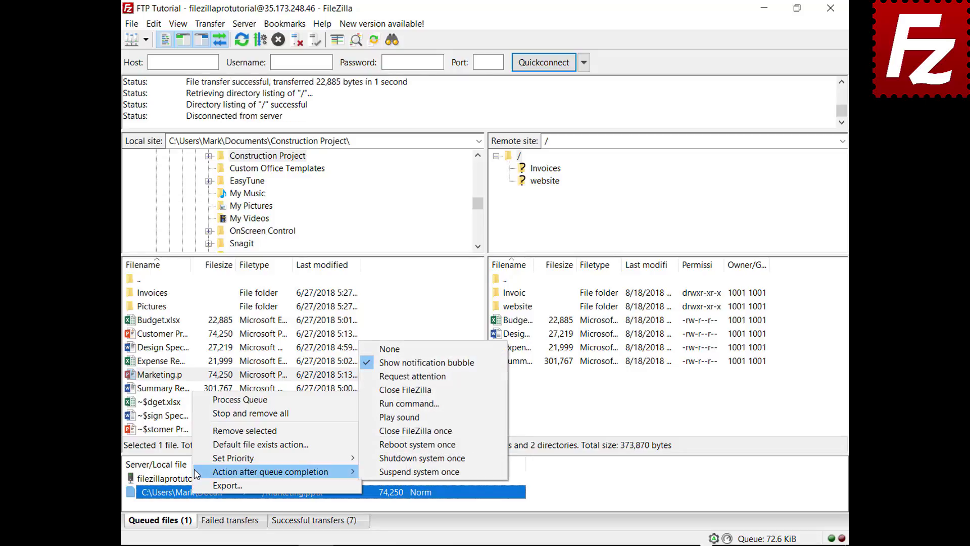
{"action": "left_click", "coordinate": [378, 391]}
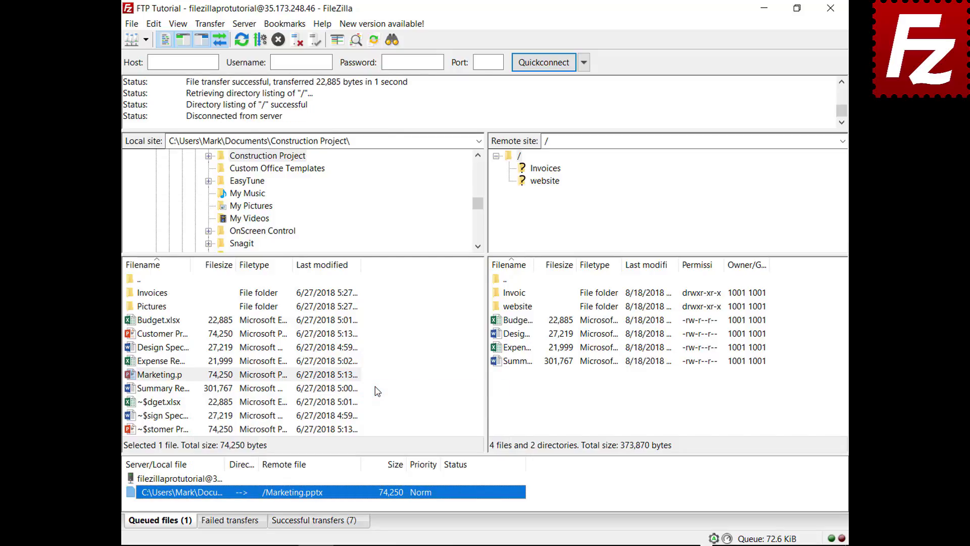
Step: Process the transfer queue to upload Marketing.pptx to the server
{"action": "right_click", "coordinate": [201, 480]}
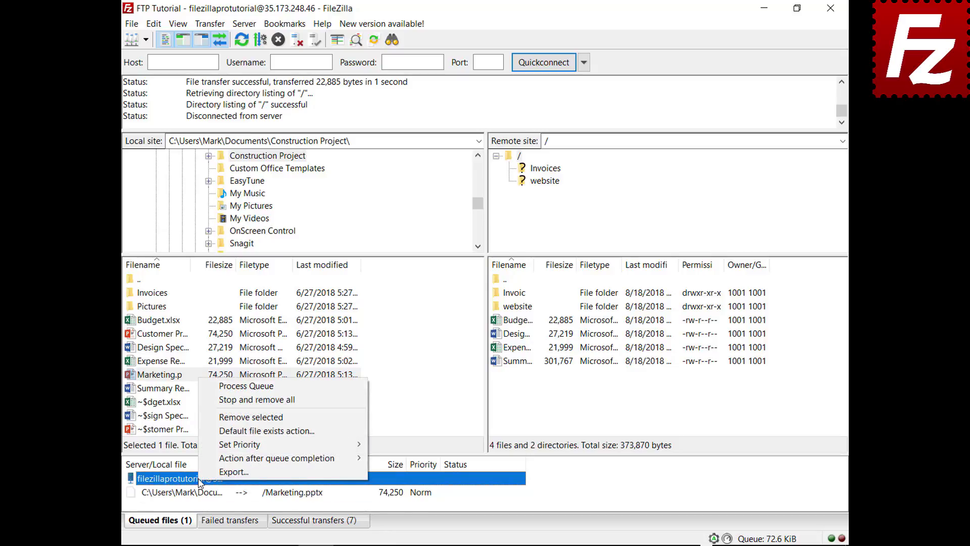
{"action": "left_click", "coordinate": [238, 386]}
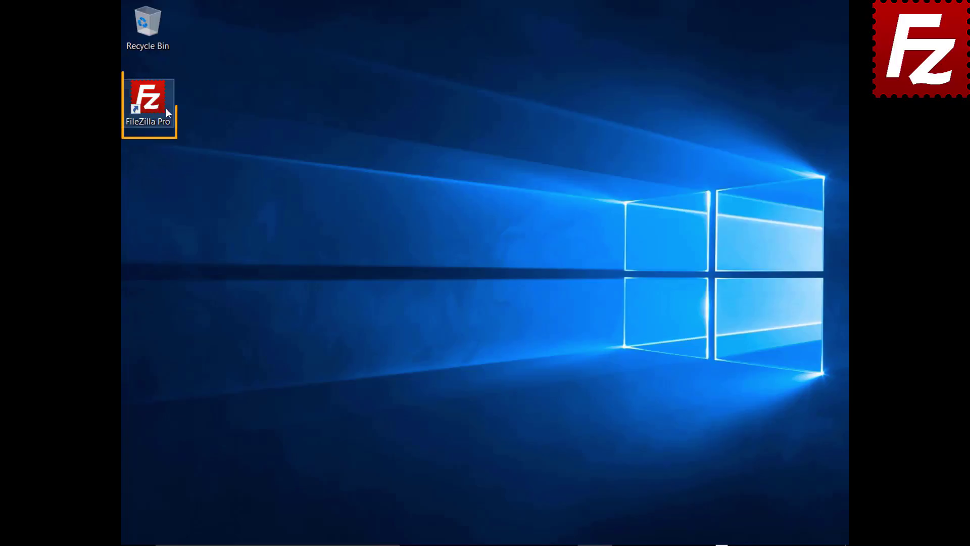
Step: Launch FileZilla Pro from the desktop and connect to the saved FTP Tutorial site
{"action": "left_click", "coordinate": [152, 103]}
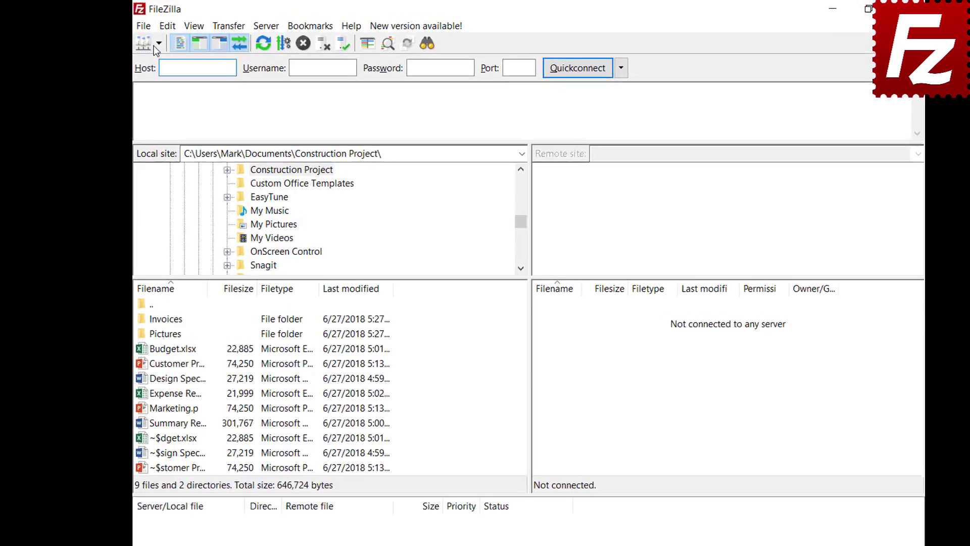
{"action": "left_click", "coordinate": [175, 48]}
{"action": "left_click", "coordinate": [177, 69]}
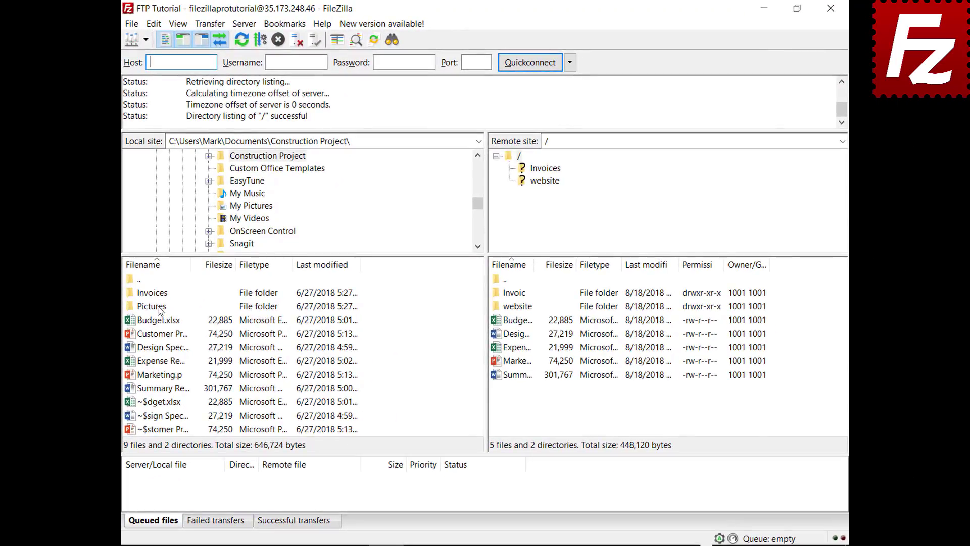
Step: Add the local Pictures folder's files to the transfer queue and close FileZilla without processing the queue
{"action": "right_click", "coordinate": [158, 308]}
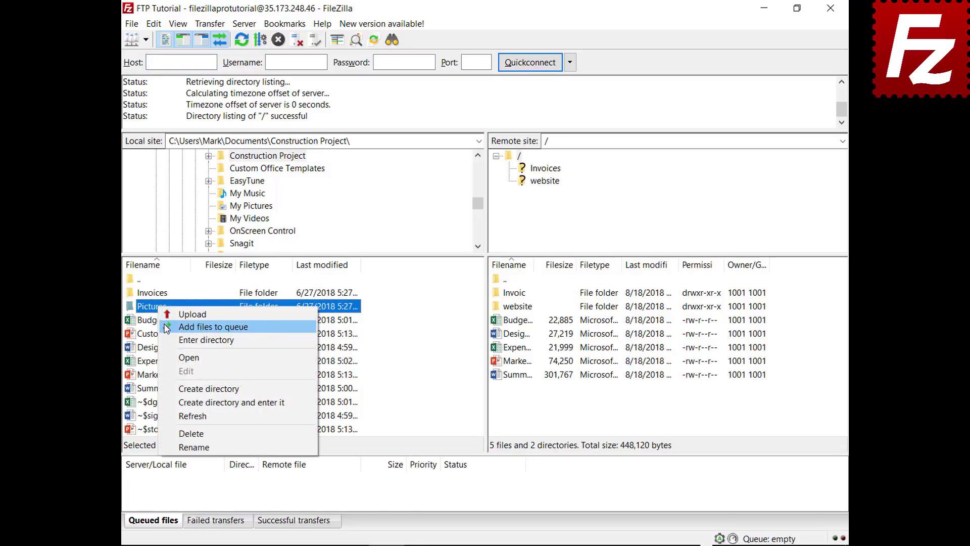
{"action": "left_click", "coordinate": [167, 327]}
{"action": "left_click", "coordinate": [831, 9]}
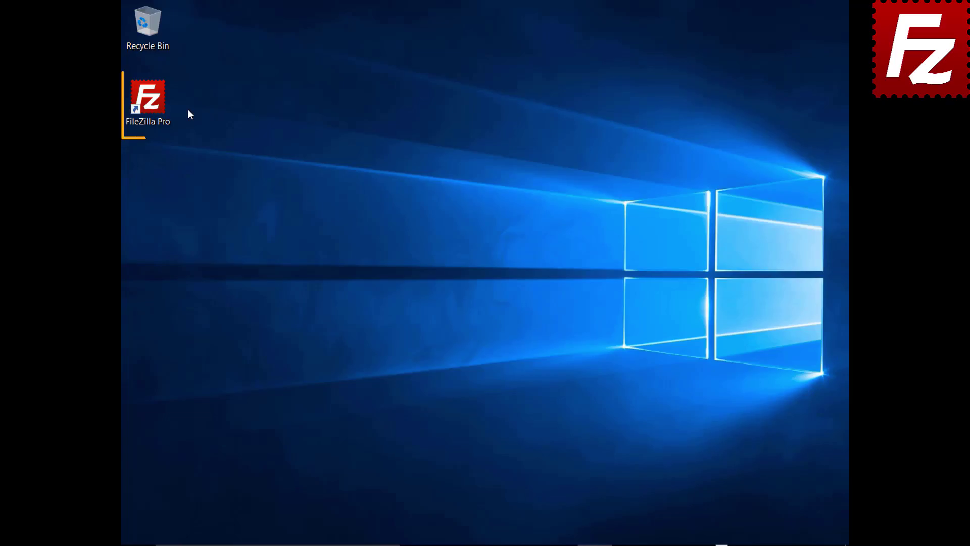
Step: Reopen FileZilla Pro and process the saved queue to upload the Pictures files
{"action": "double_click", "coordinate": [154, 104]}
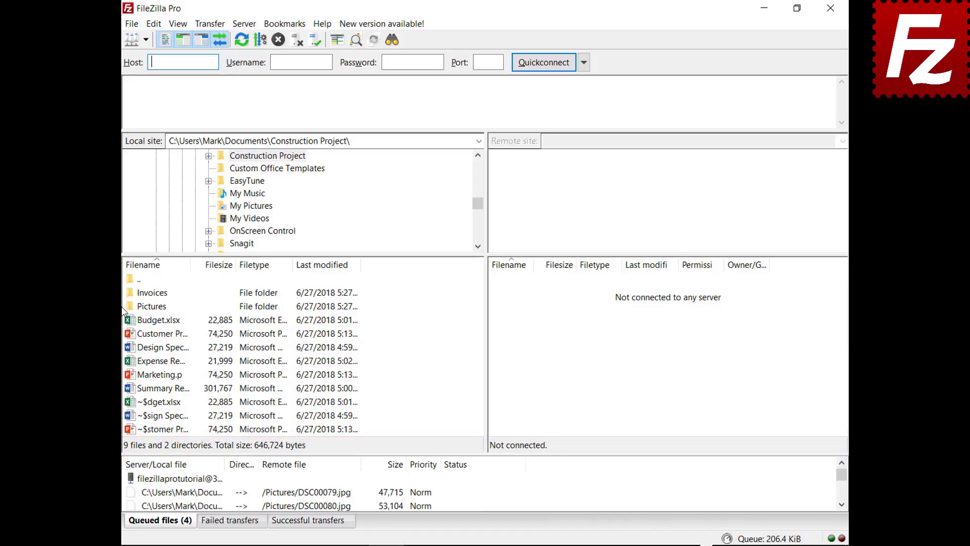
{"action": "right_click", "coordinate": [192, 481]}
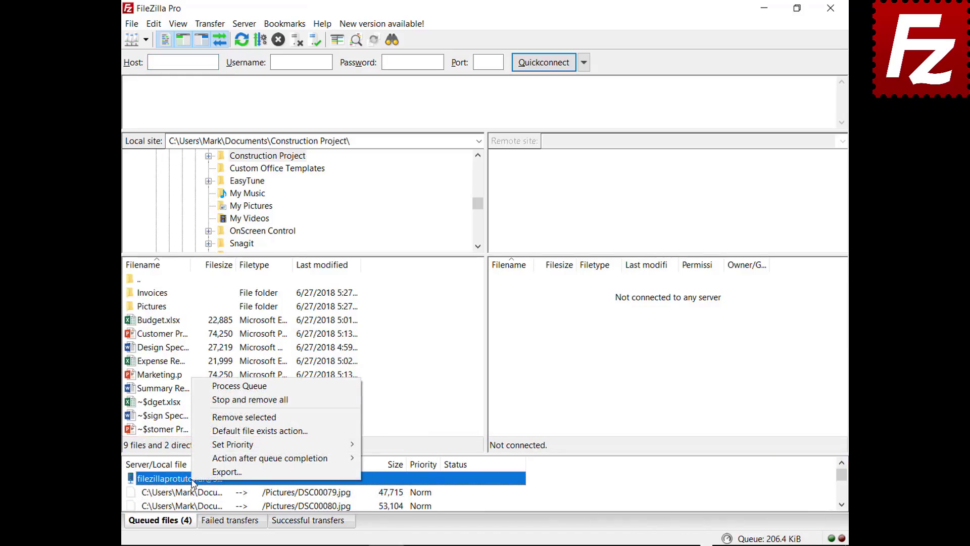
{"action": "left_click", "coordinate": [213, 387]}
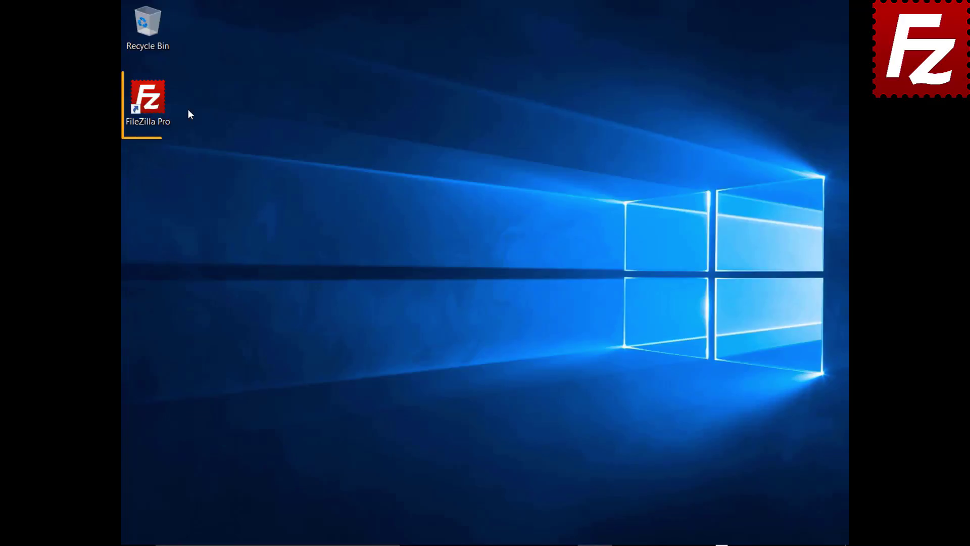
Step: Start FileZilla Pro again and connect to the saved FTP Tutorial site
{"action": "double_click", "coordinate": [154, 105]}
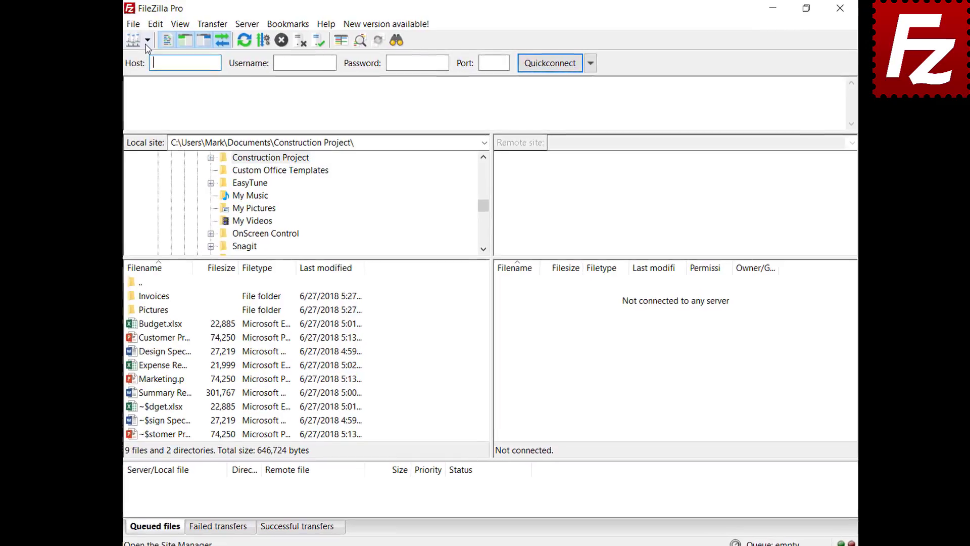
{"action": "left_click", "coordinate": [143, 40]}
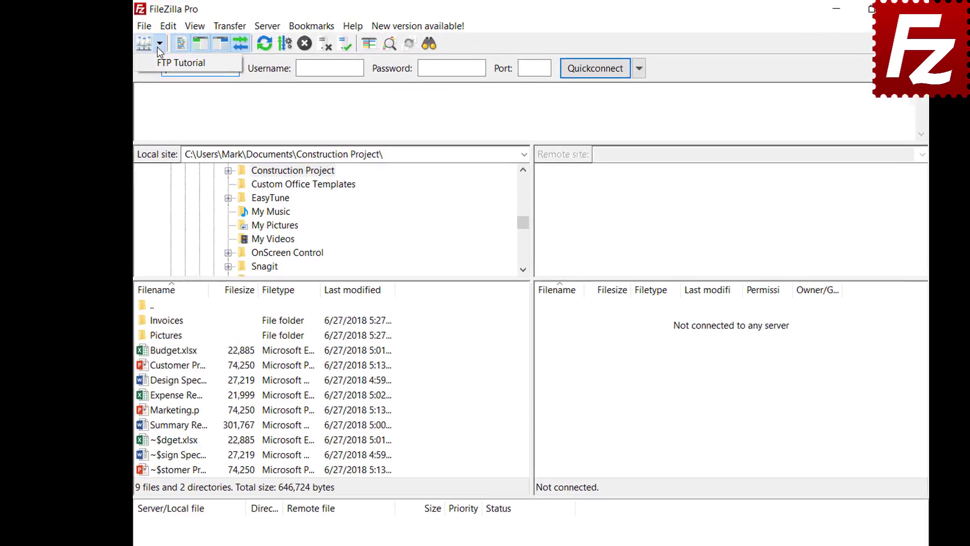
{"action": "left_click", "coordinate": [162, 55]}
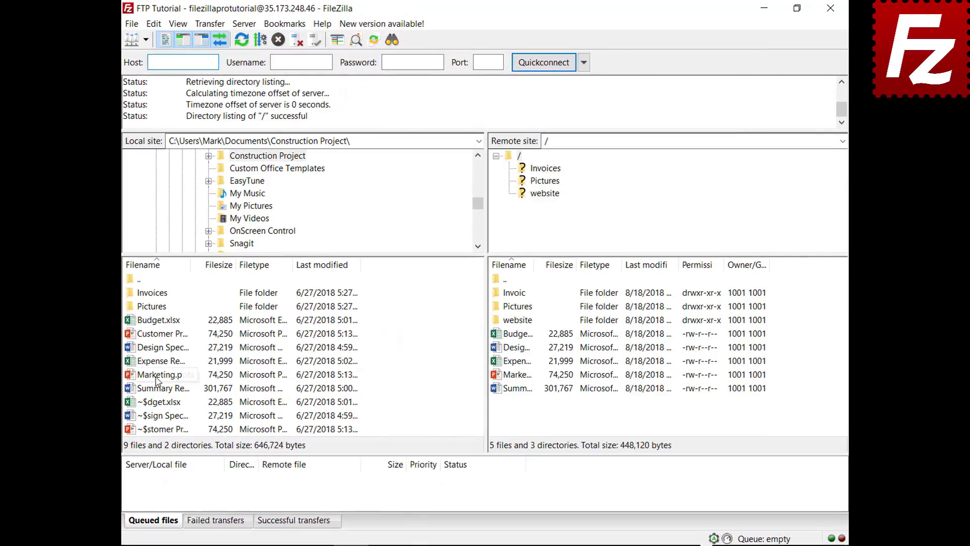
Step: Queue the local Marketing.pptx file for upload, and stop and remove all queued transfers
{"action": "right_click", "coordinate": [156, 376]}
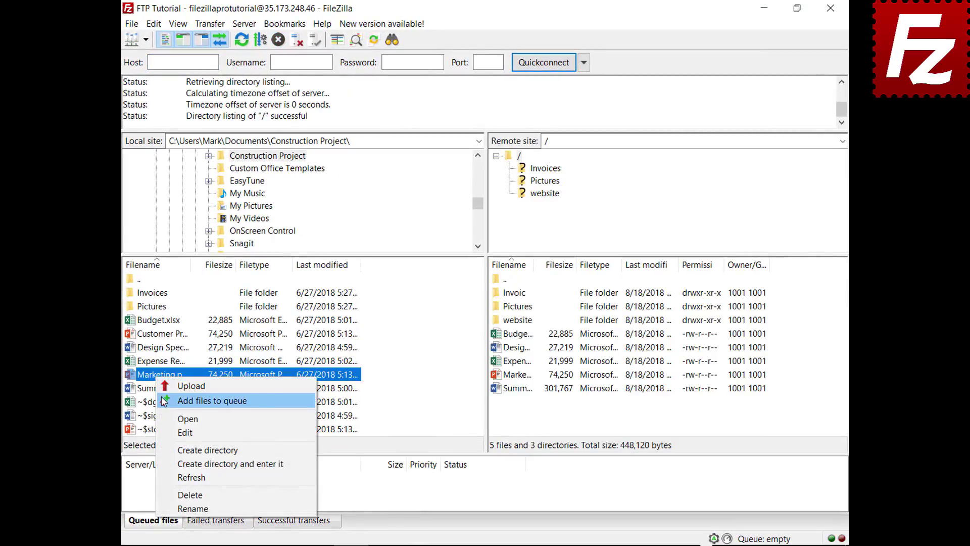
{"action": "left_click", "coordinate": [163, 401]}
{"action": "right_click", "coordinate": [192, 497]}
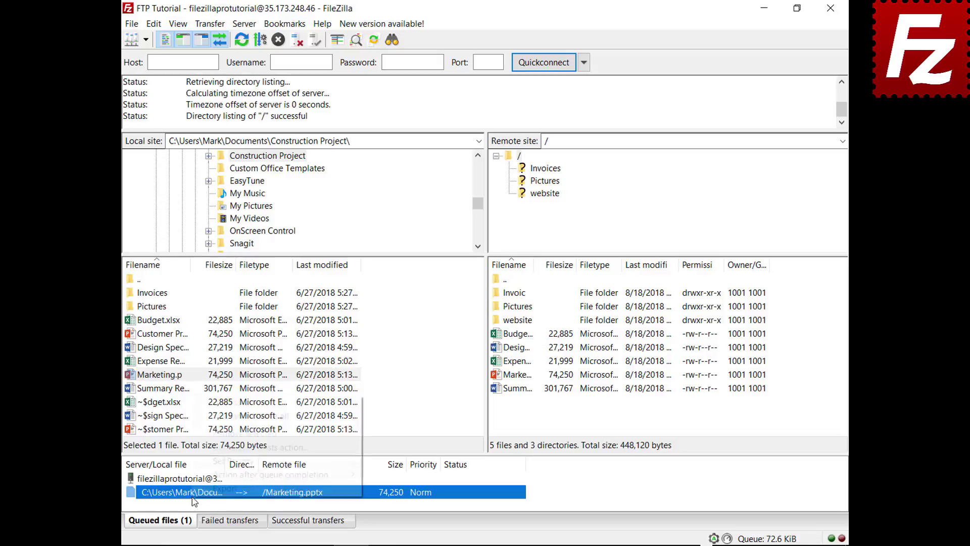
{"action": "left_click", "coordinate": [208, 417]}
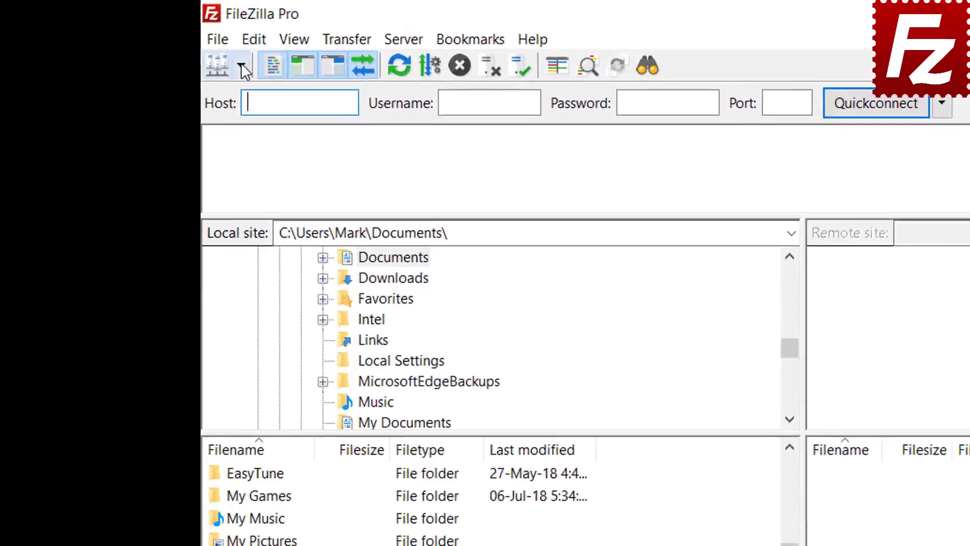
Step: Connect to the saved FTP Tutorial site and open the website folder on both the local and remote sides
{"action": "left_click", "coordinate": [147, 41]}
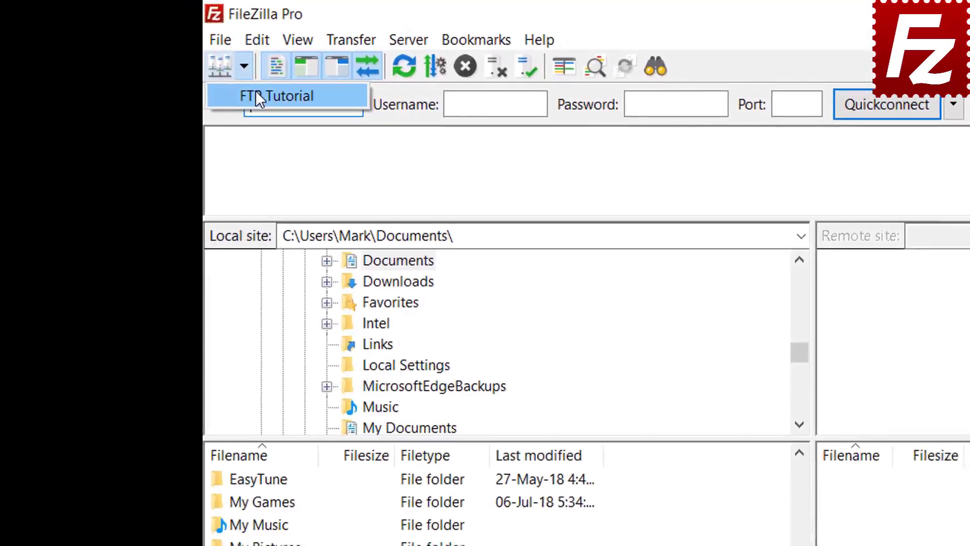
{"action": "left_click", "coordinate": [256, 94]}
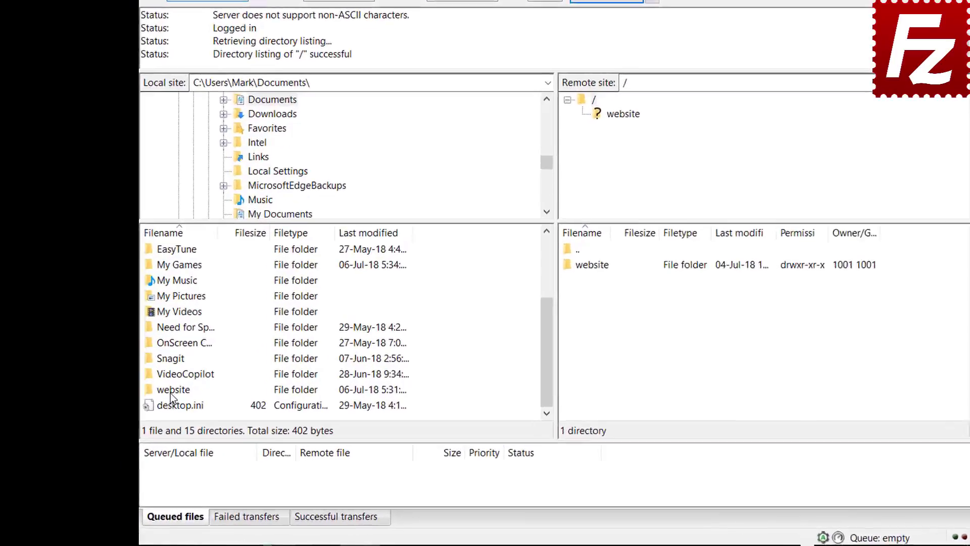
{"action": "double_click", "coordinate": [151, 409]}
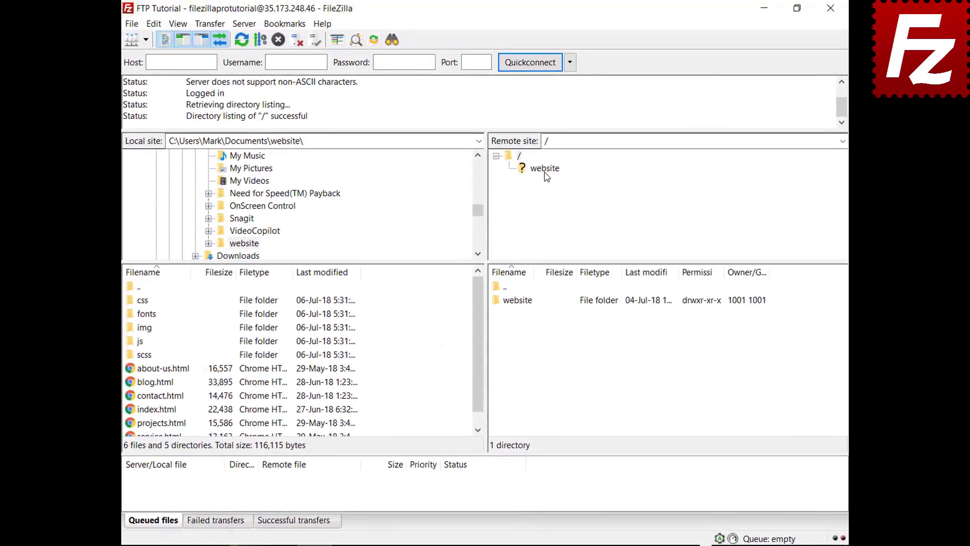
{"action": "left_click", "coordinate": [845, 0]}
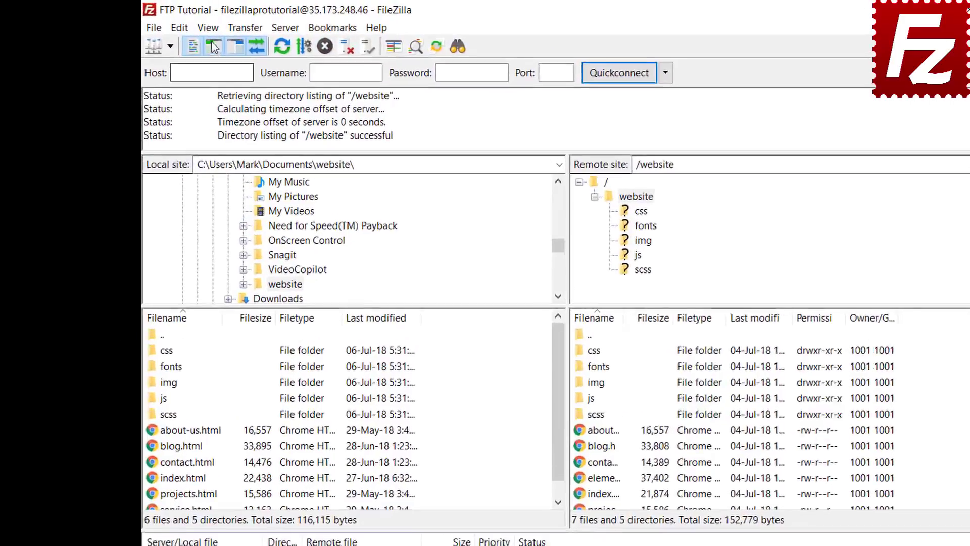
Step: Enable directory comparison between the local and remote website folders and look through the highlighted files
{"action": "left_click", "coordinate": [180, 24]}
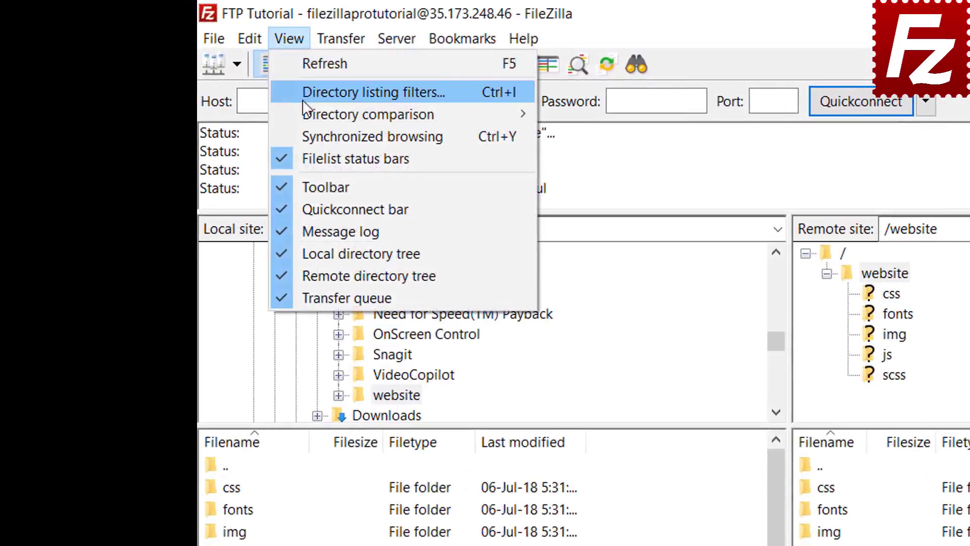
{"action": "mouse_move", "coordinate": [304, 109]}
{"action": "left_click", "coordinate": [556, 112]}
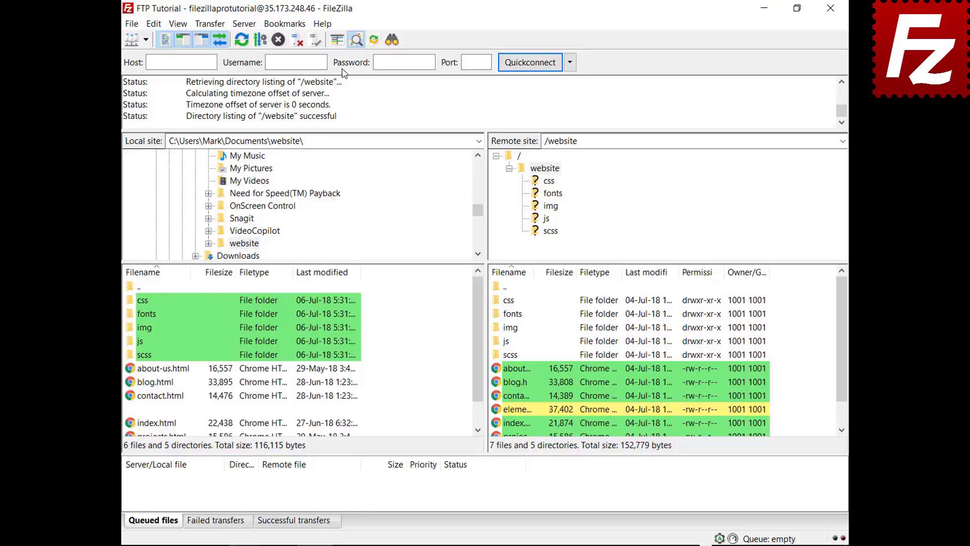
{"action": "left_click_drag", "start_coordinate": [481, 320], "coordinate": [477, 372]}
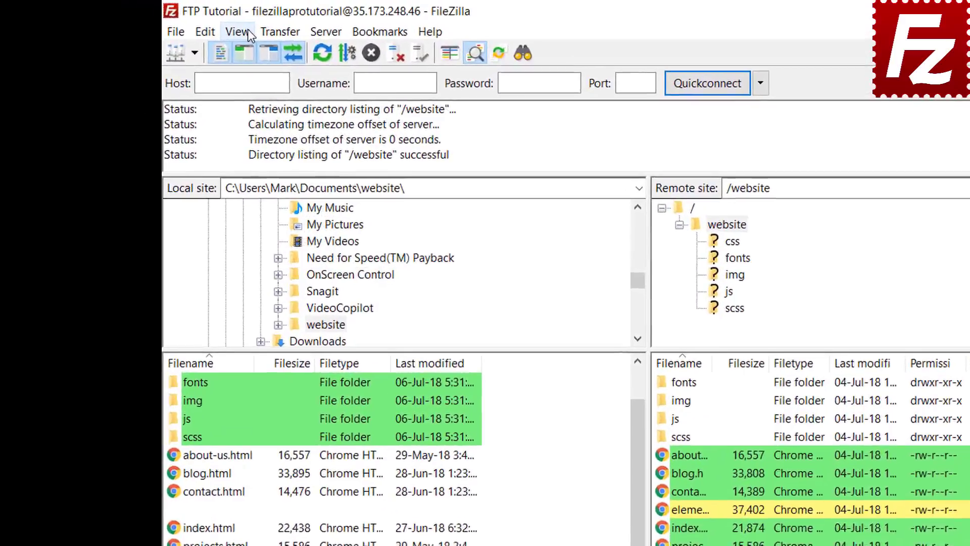
Step: Switch the directory comparison of the website folders to compare by filesize
{"action": "left_click", "coordinate": [178, 24]}
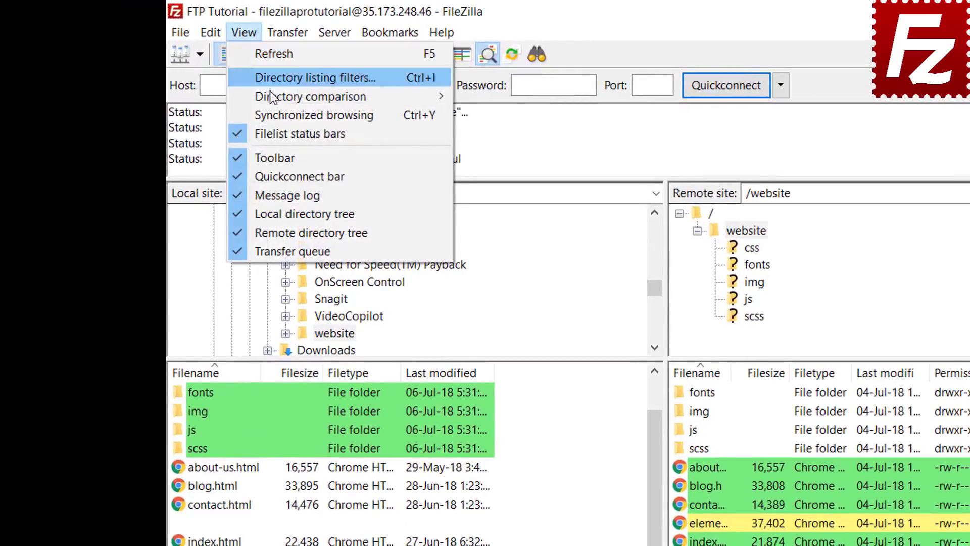
{"action": "mouse_move", "coordinate": [271, 96]}
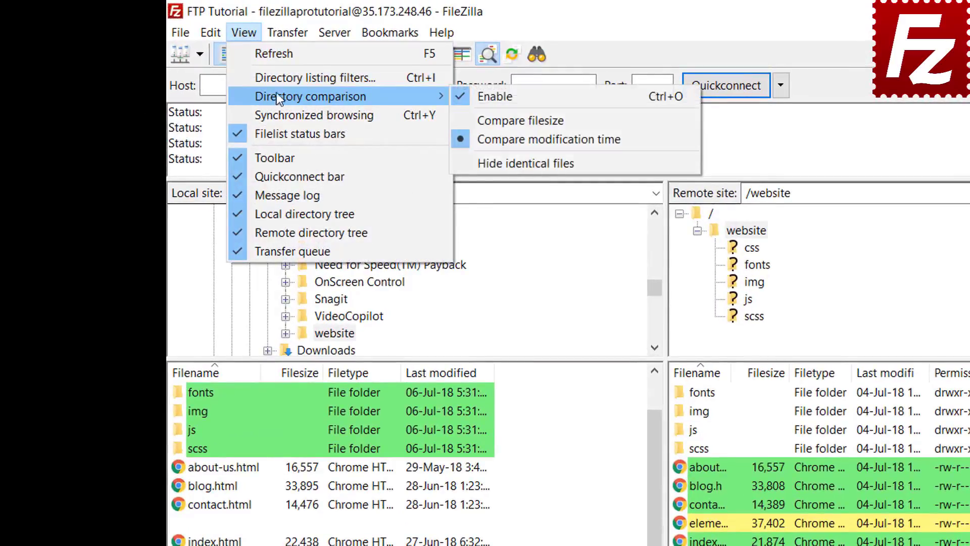
{"action": "left_click", "coordinate": [515, 119]}
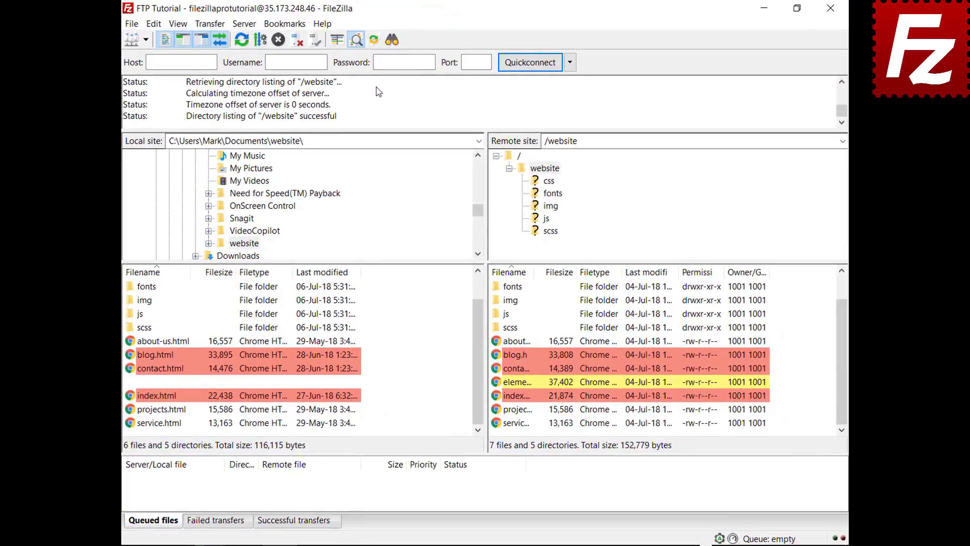
Step: Enable synchronized browsing and browse into the website's css folder from the local side and another subfolder from the remote tree
{"action": "left_click", "coordinate": [178, 23]}
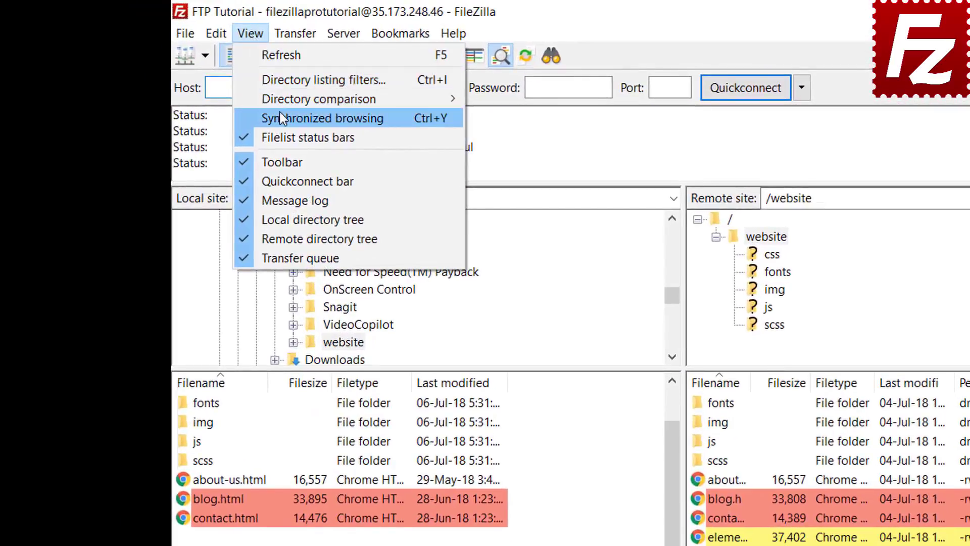
{"action": "left_click", "coordinate": [280, 115]}
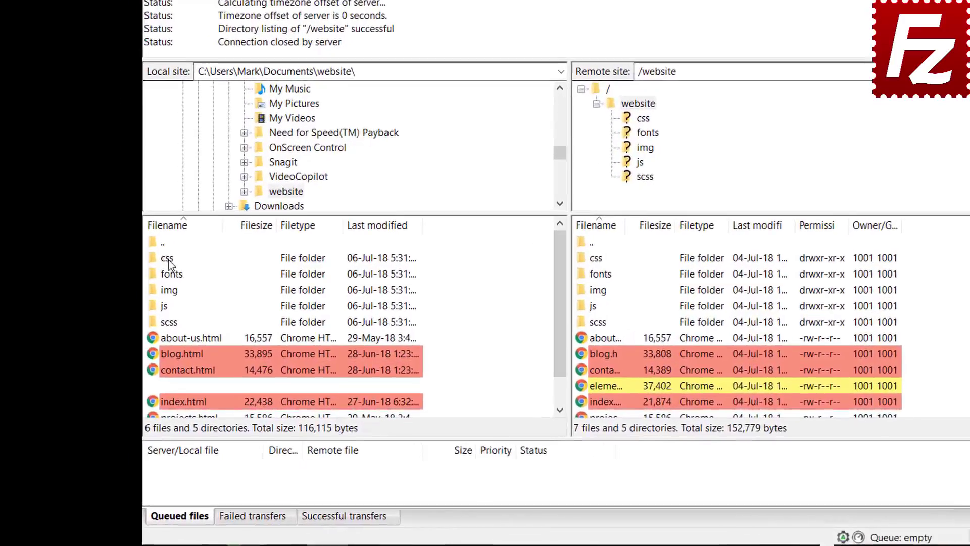
{"action": "left_click", "coordinate": [145, 302]}
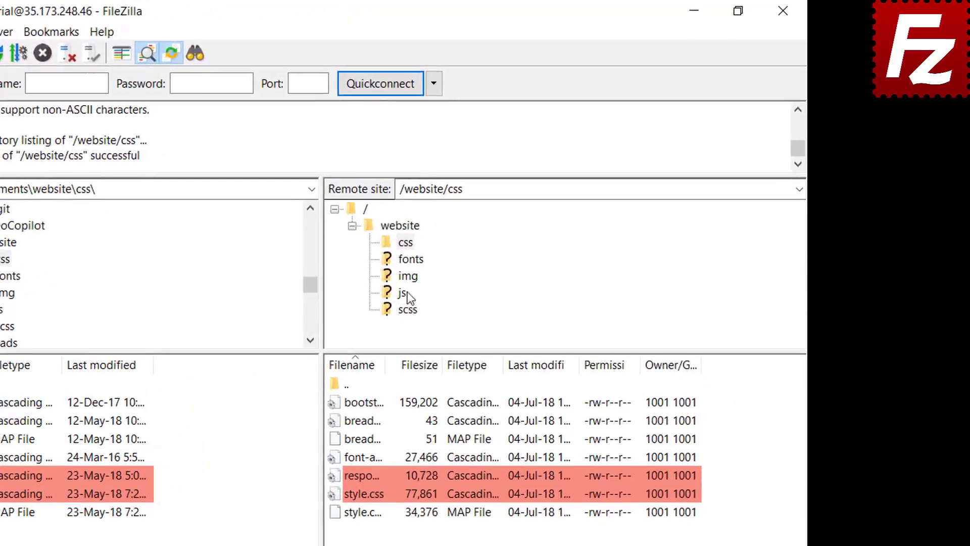
{"action": "left_click", "coordinate": [542, 210]}
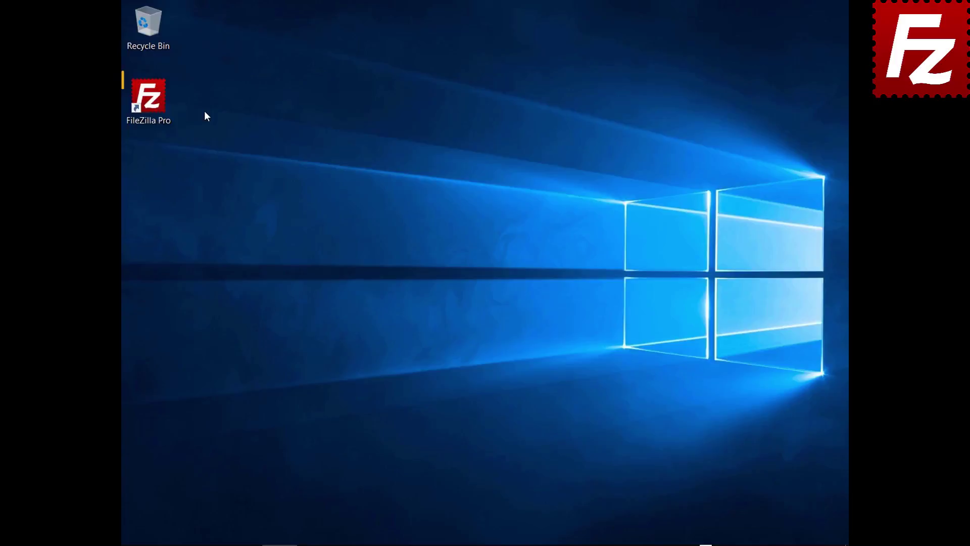
Step: Launch FileZilla Pro from the desktop and connect to the saved FTP Tutorial site
{"action": "double_click", "coordinate": [155, 102]}
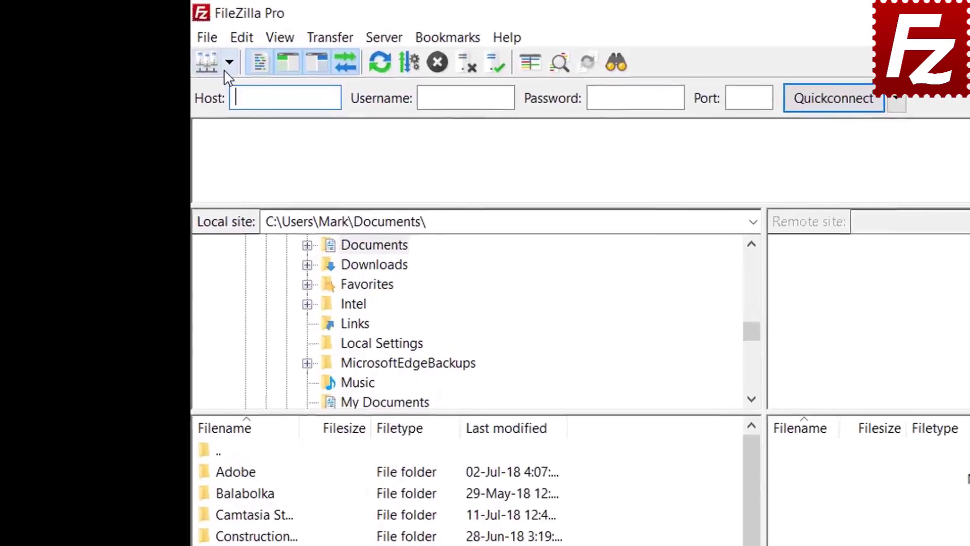
{"action": "left_click", "coordinate": [146, 40]}
{"action": "left_click", "coordinate": [238, 89]}
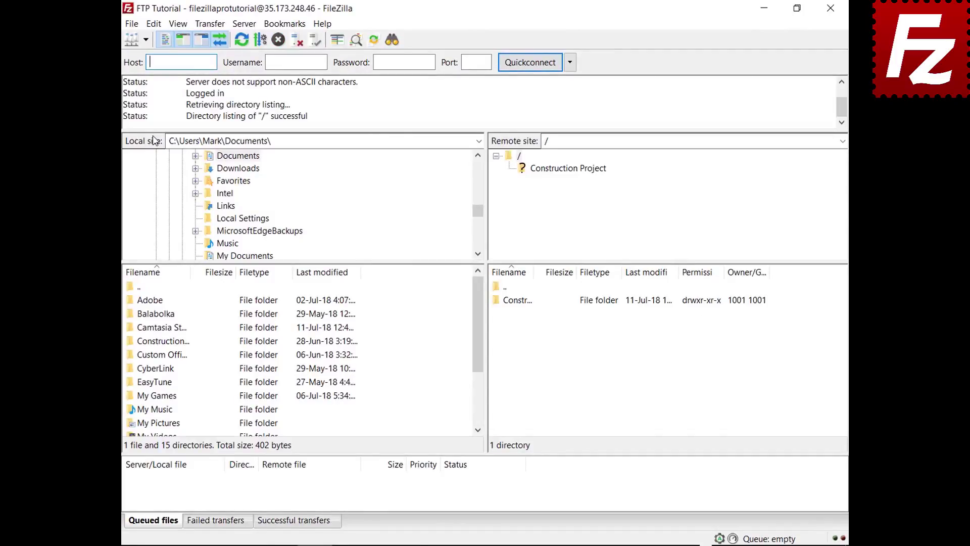
Step: Open the Construction Project folder on both the local and remote sides and bring up the directory listing filters
{"action": "double_click", "coordinate": [176, 342]}
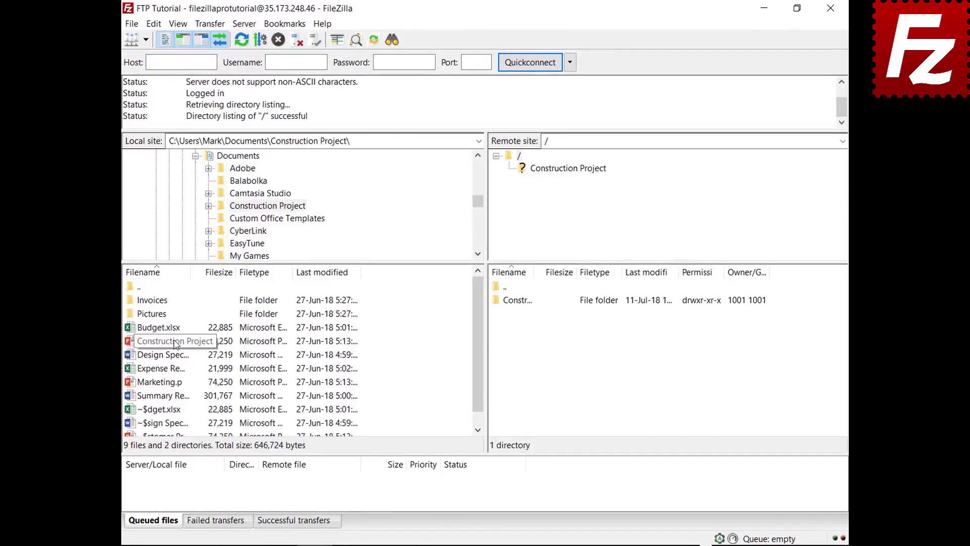
{"action": "double_click", "coordinate": [529, 302]}
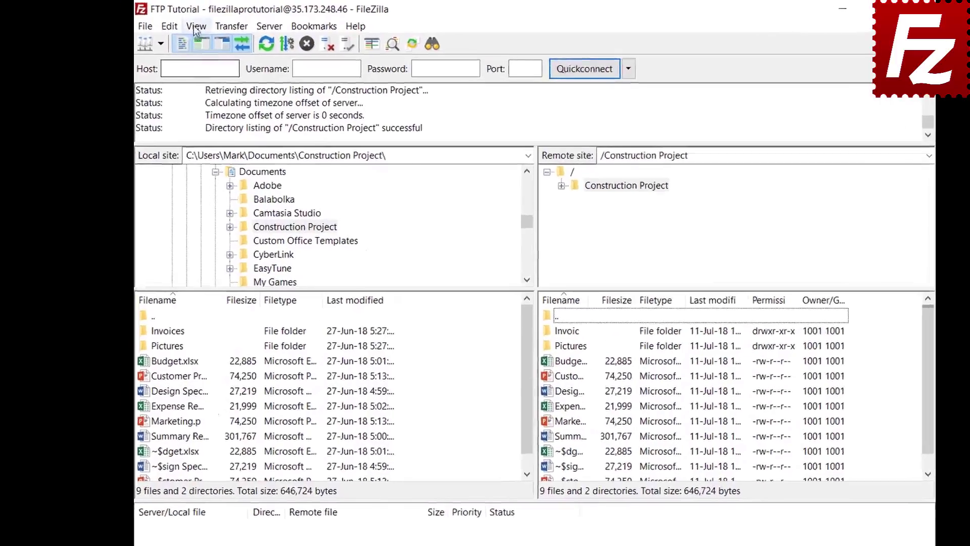
{"action": "left_click", "coordinate": [178, 24]}
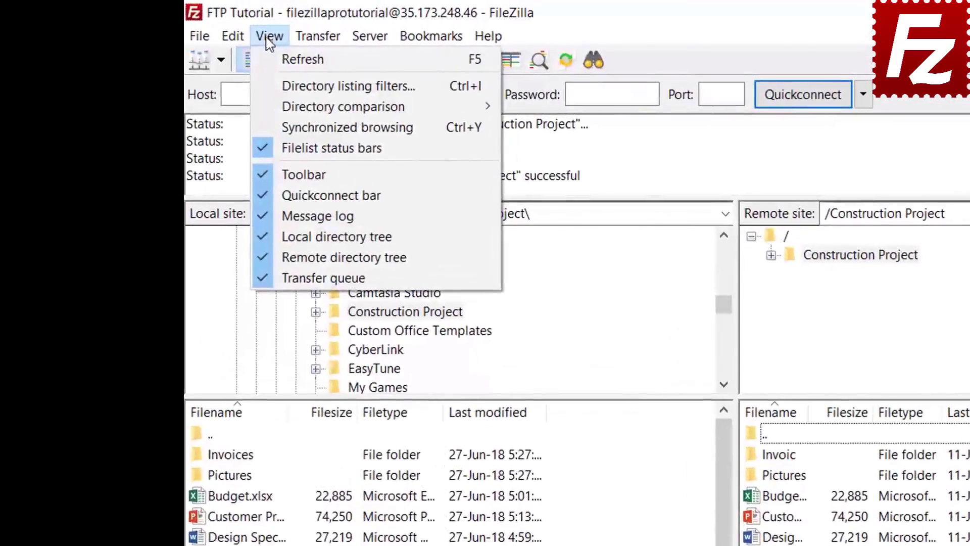
{"action": "left_click", "coordinate": [280, 89]}
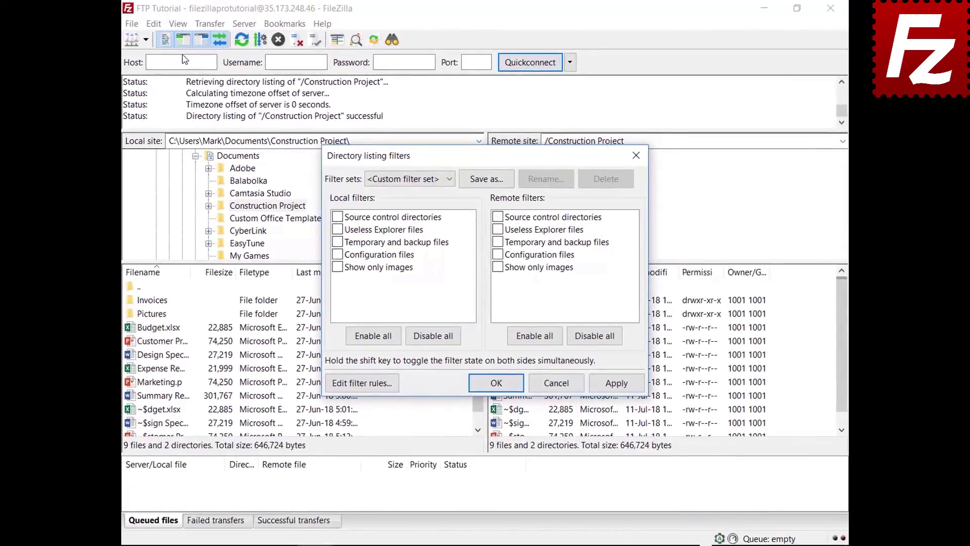
{"action": "left_click_drag", "start_coordinate": [480, 159], "coordinate": [479, 39]}
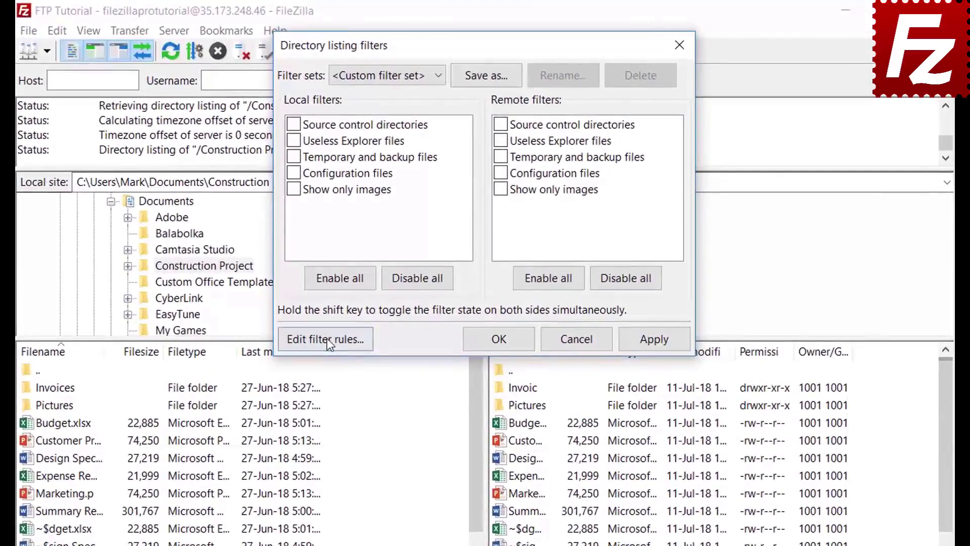
Step: Create a new filter rule named "Microsoft Office Temporaries"
{"action": "left_click", "coordinate": [327, 338]}
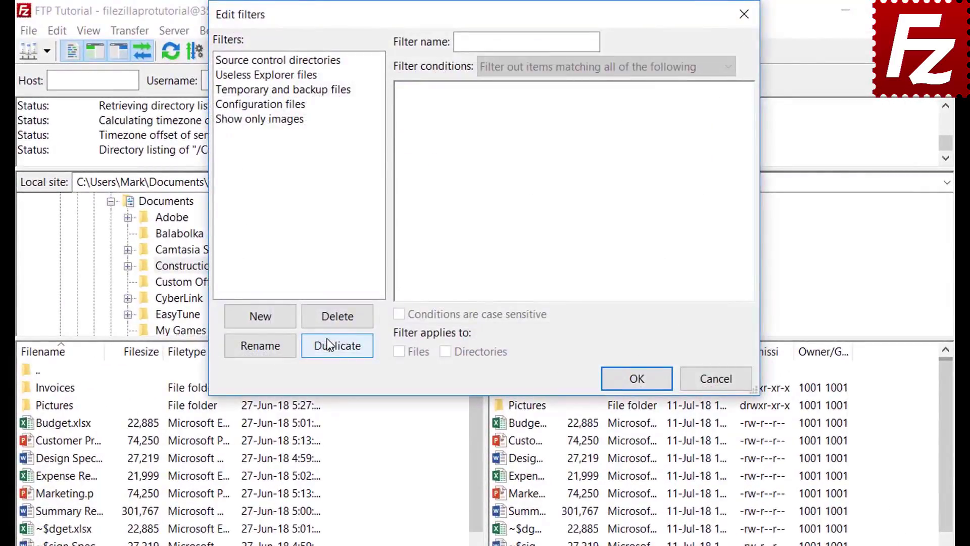
{"action": "left_click", "coordinate": [276, 319]}
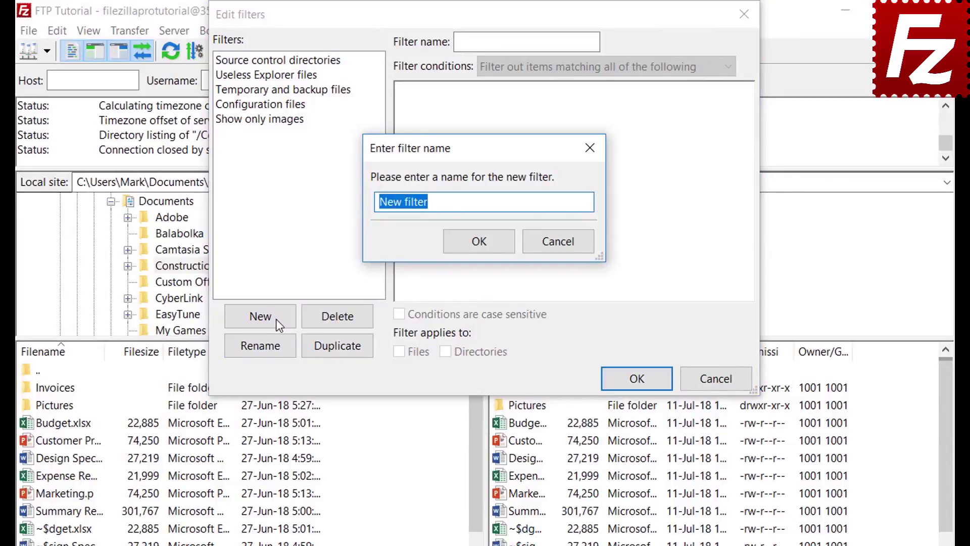
{"action": "type", "text": "Microsoft Offic"}
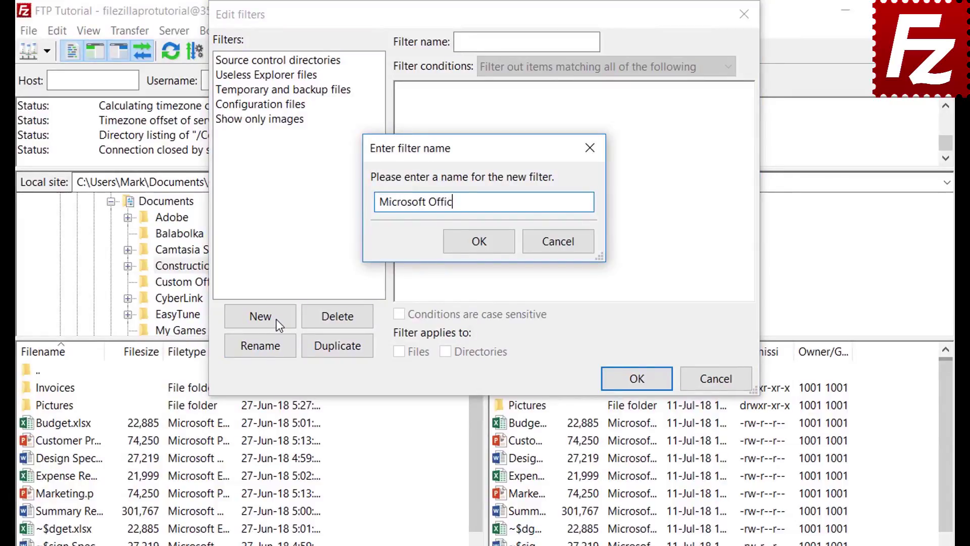
{"action": "type", "text": "e Temporaries"}
{"action": "left_click", "coordinate": [482, 241]}
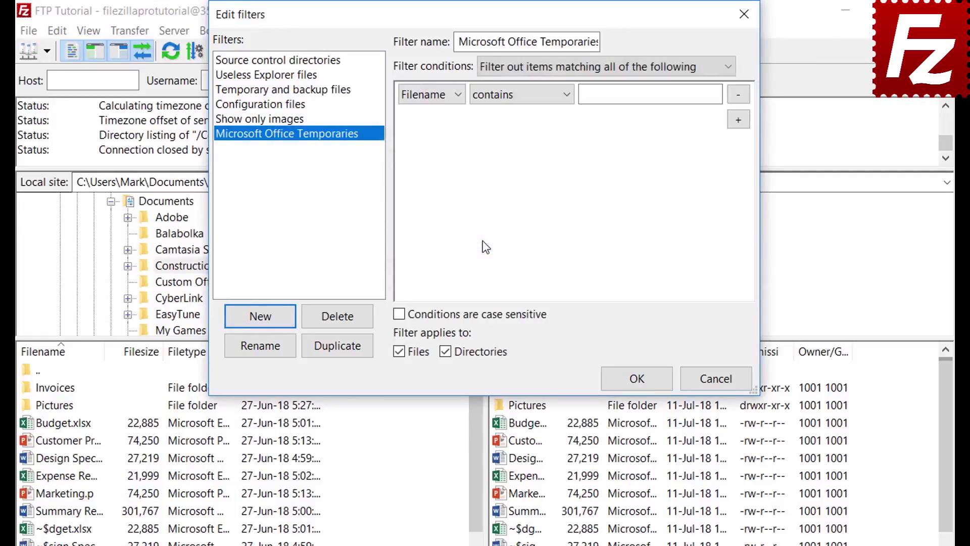
Step: Review the filter's matching modes, and switch its condition to Filesize to look through the comparison options
{"action": "left_click", "coordinate": [532, 67]}
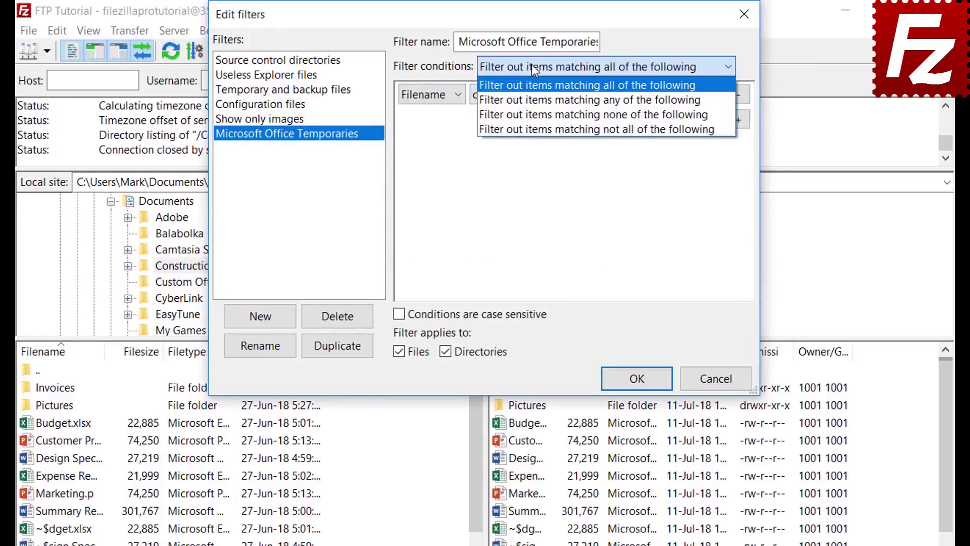
{"action": "left_click", "coordinate": [531, 64]}
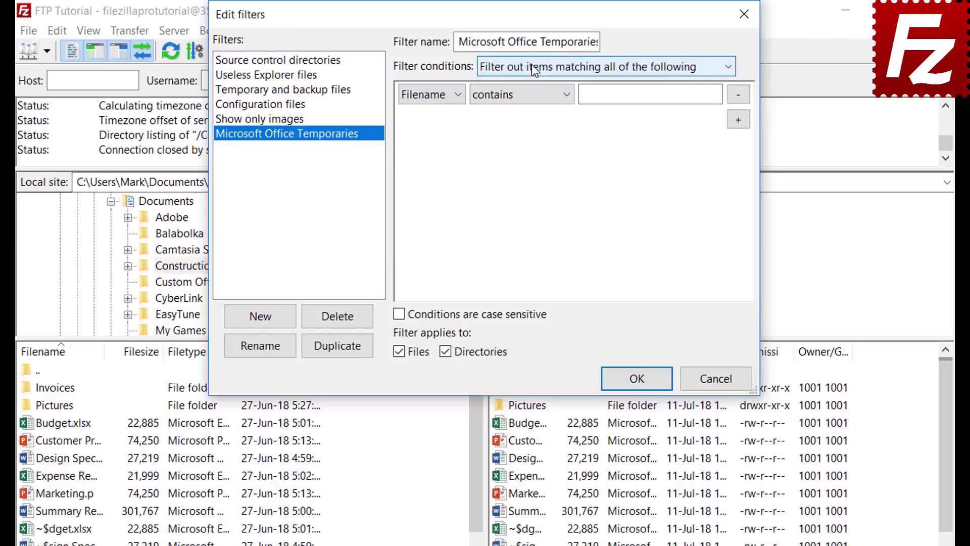
{"action": "left_click", "coordinate": [430, 94]}
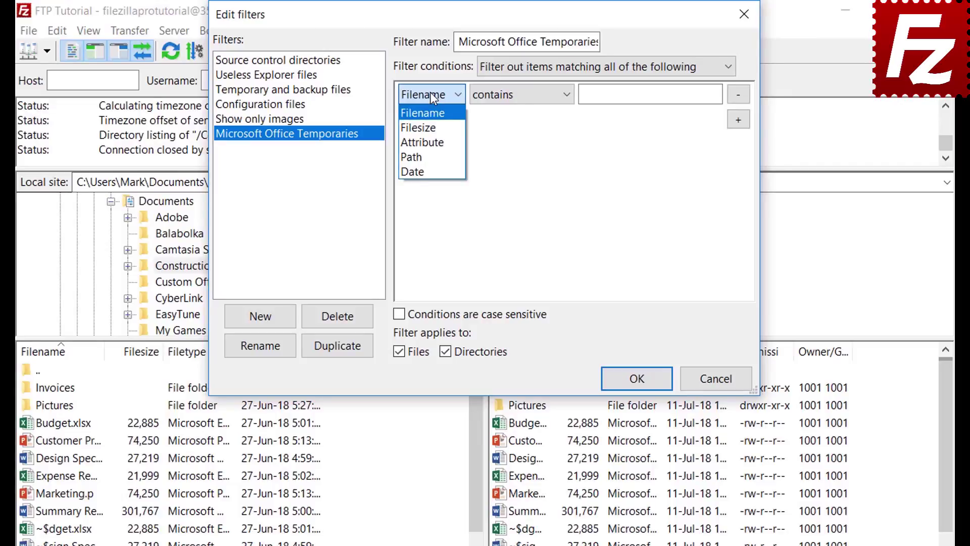
{"action": "left_click", "coordinate": [432, 125]}
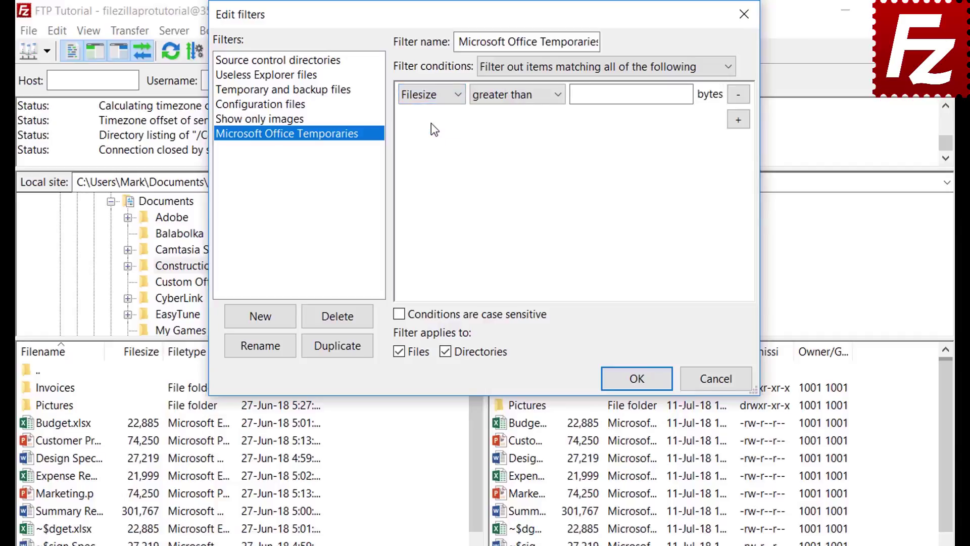
{"action": "left_click", "coordinate": [509, 97]}
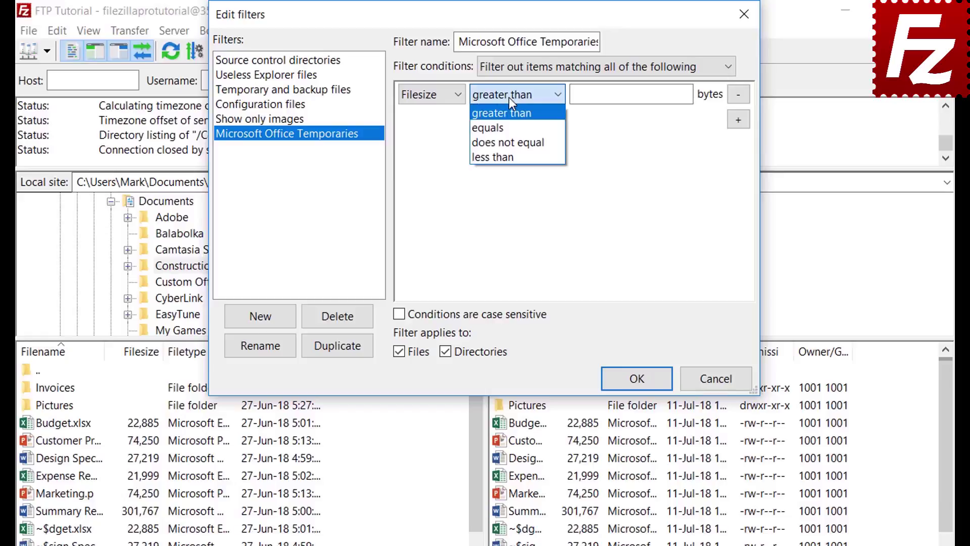
{"action": "left_click", "coordinate": [508, 97]}
Step: Switch the filter condition to Attribute and review the available attributes and their set or unset options
{"action": "left_click", "coordinate": [433, 95]}
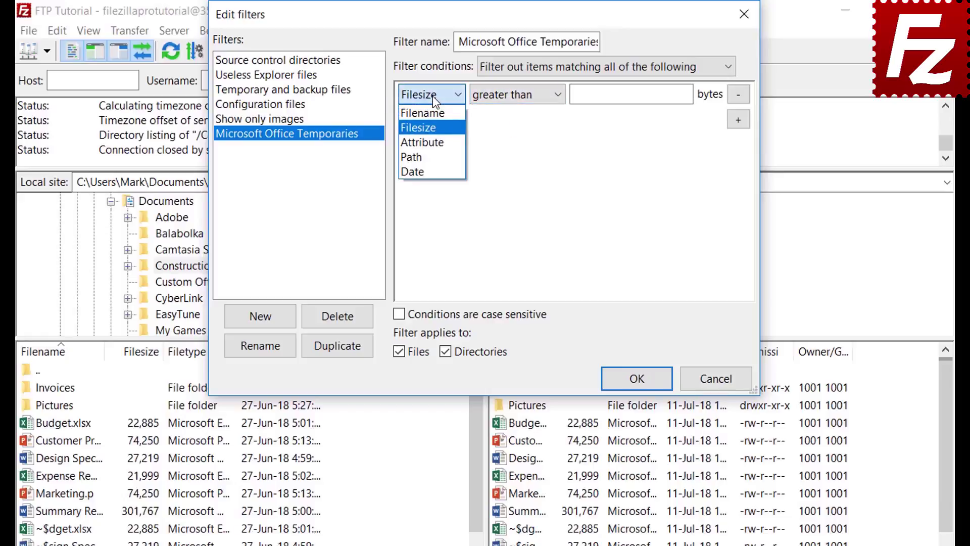
{"action": "left_click", "coordinate": [433, 140]}
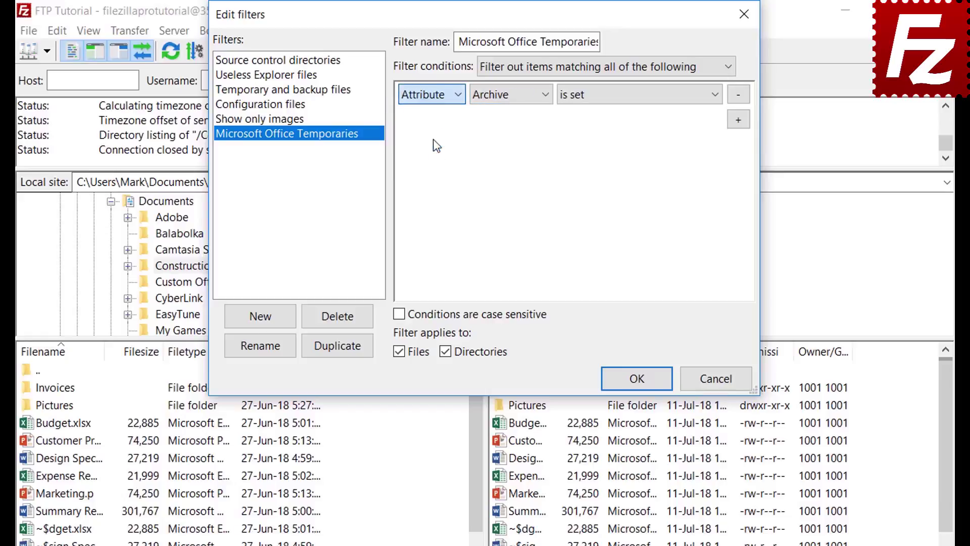
{"action": "left_click", "coordinate": [500, 97]}
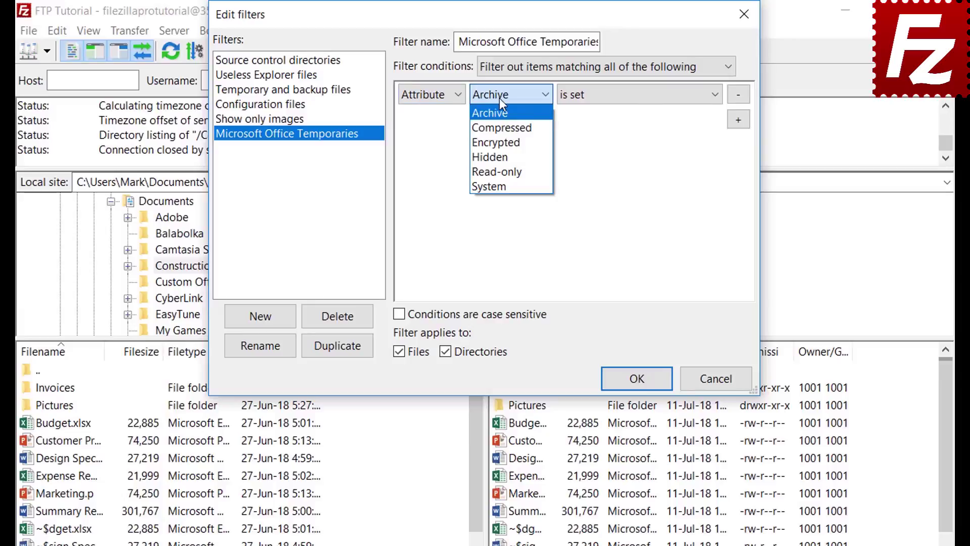
{"action": "left_click", "coordinate": [499, 98]}
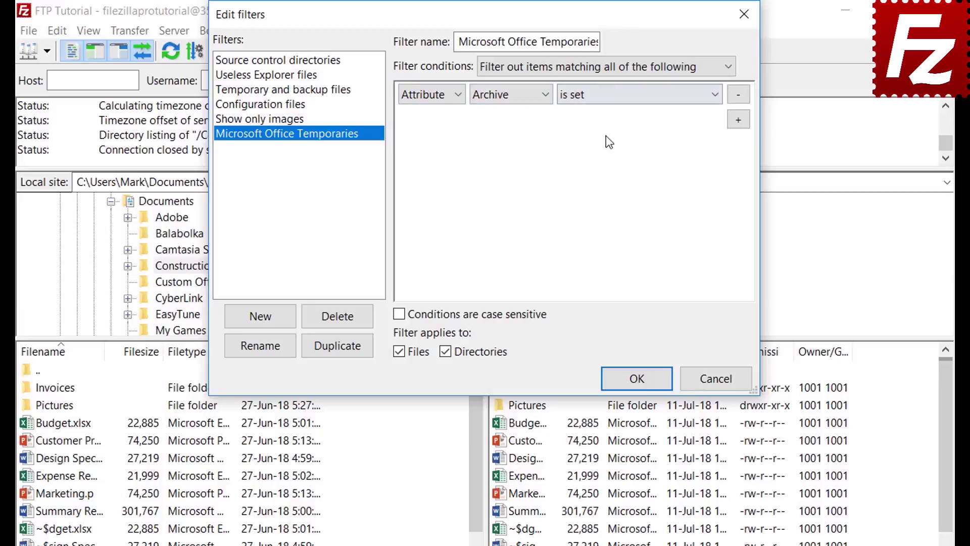
{"action": "left_click", "coordinate": [604, 98]}
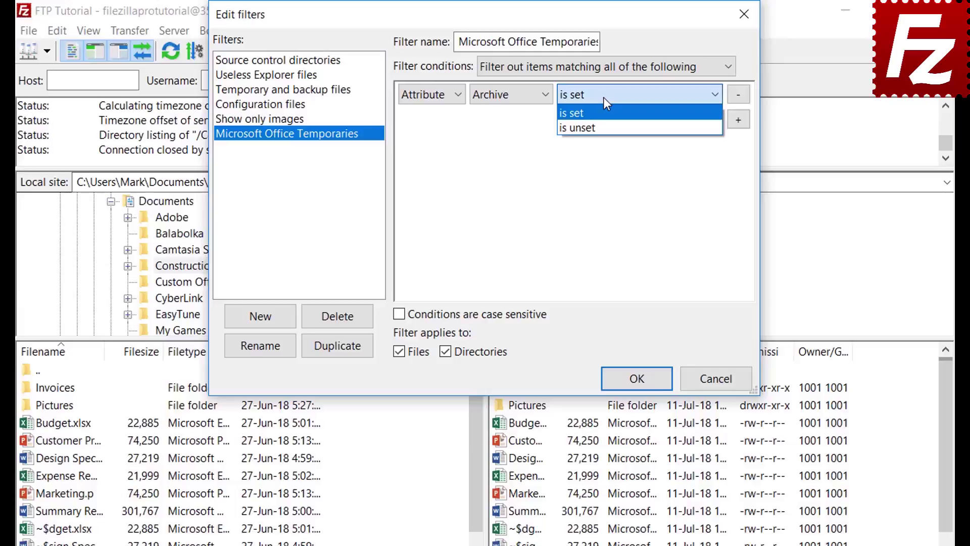
{"action": "left_click", "coordinate": [603, 98]}
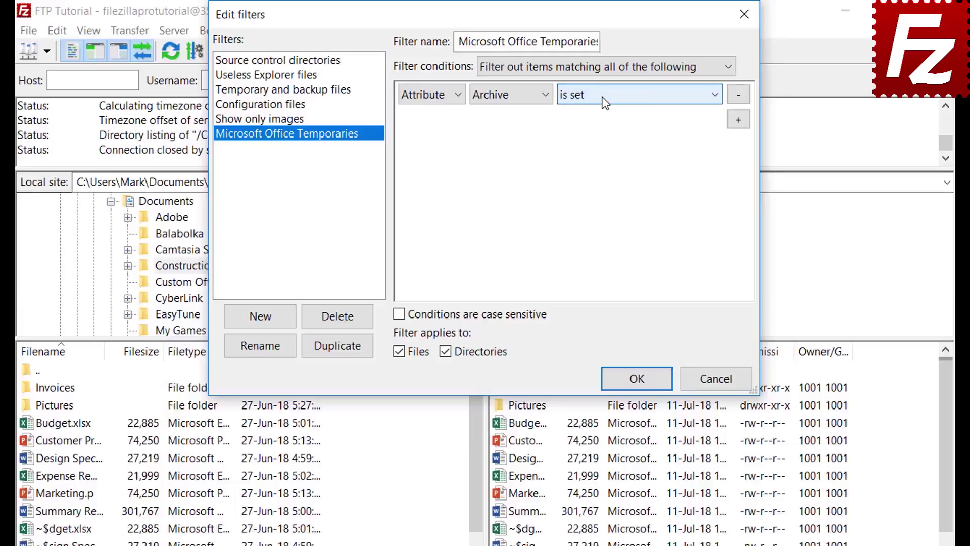
Step: Switch the filter condition to Path and to Date, reviewing the comparison options of each
{"action": "left_click", "coordinate": [428, 99]}
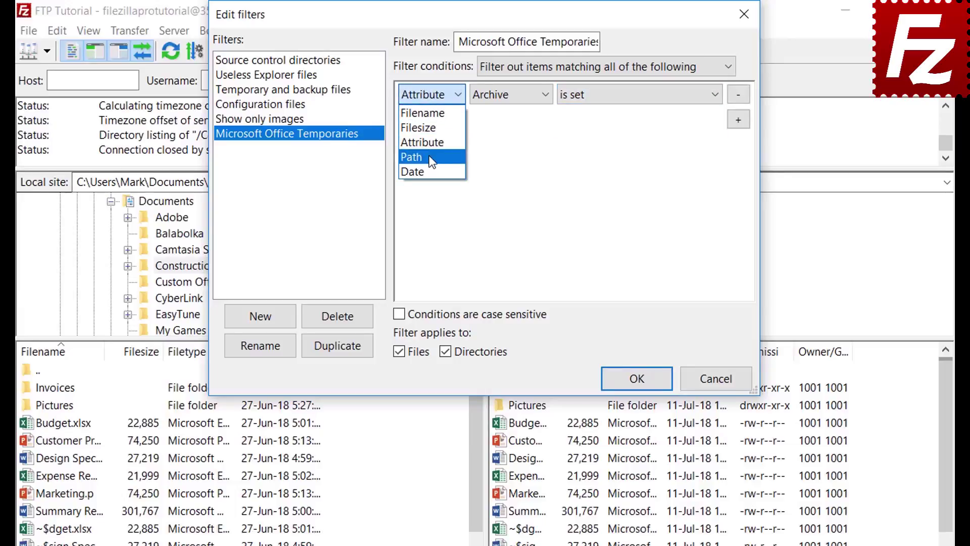
{"action": "left_click", "coordinate": [430, 158]}
{"action": "left_click", "coordinate": [513, 96]}
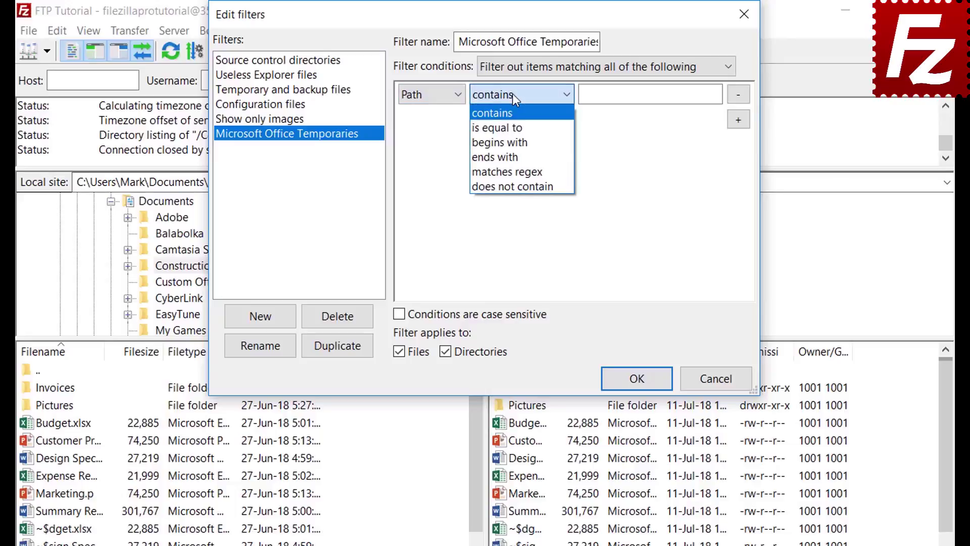
{"action": "left_click", "coordinate": [512, 93]}
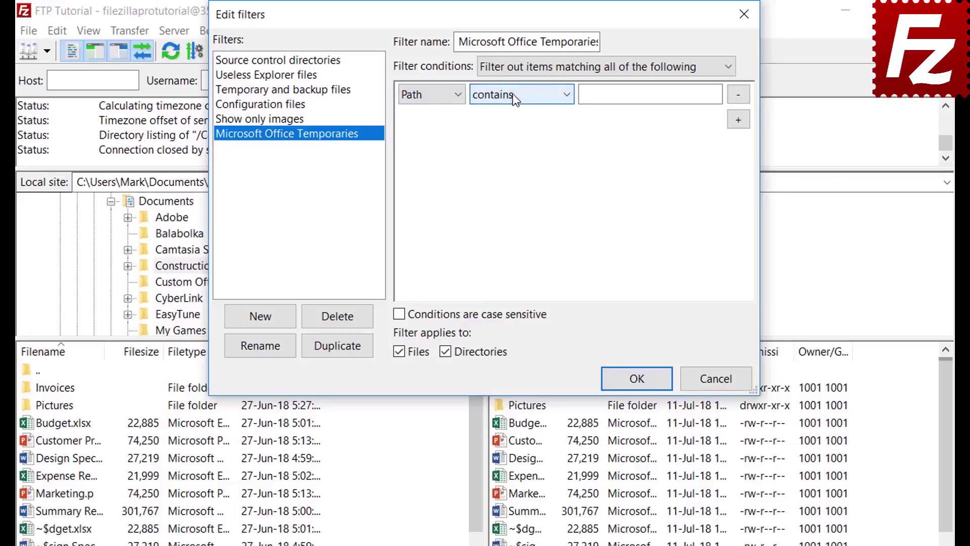
{"action": "left_click", "coordinate": [427, 95]}
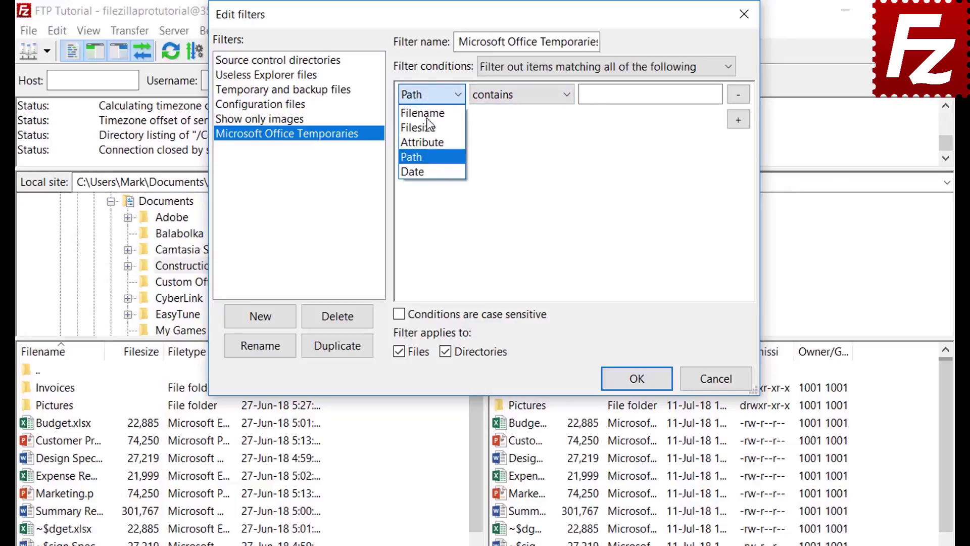
{"action": "left_click", "coordinate": [426, 168]}
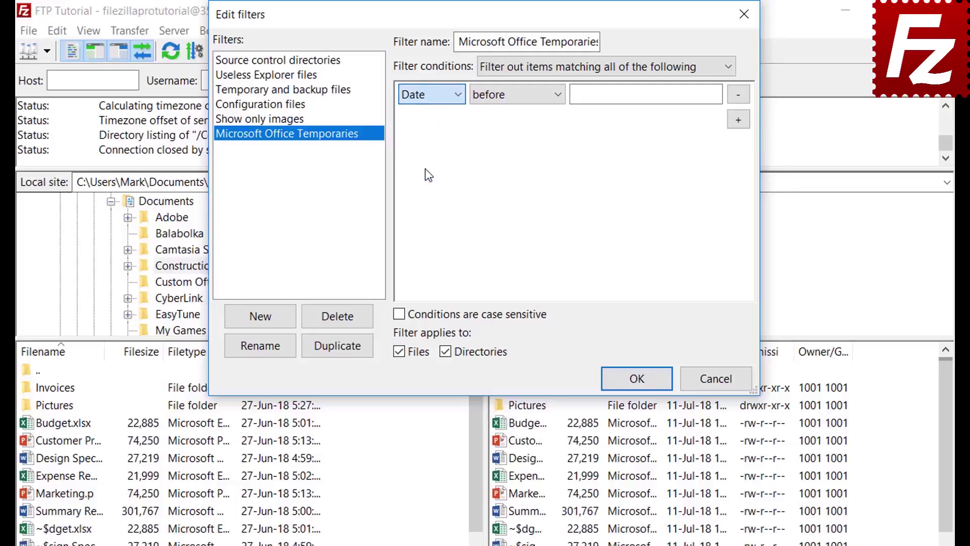
{"action": "left_click", "coordinate": [514, 97]}
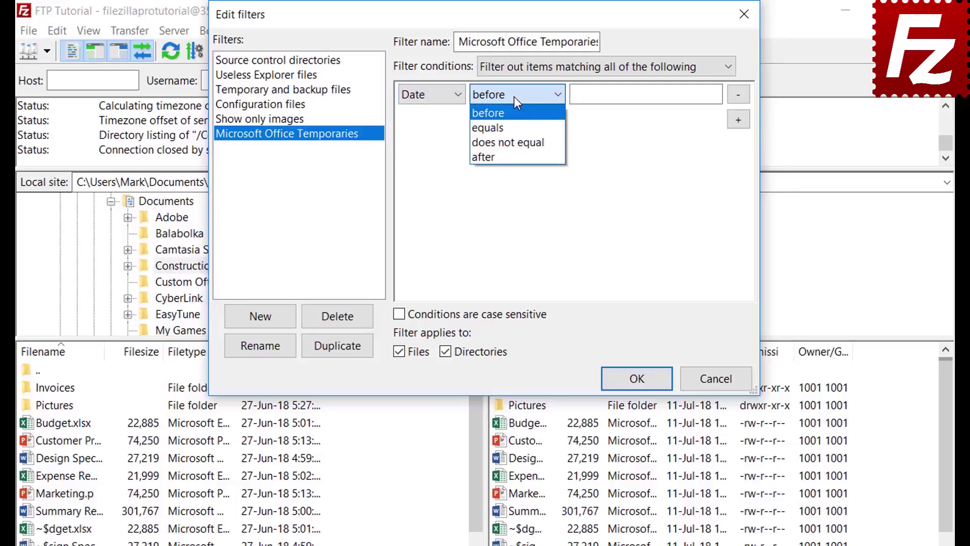
{"action": "left_click", "coordinate": [514, 96]}
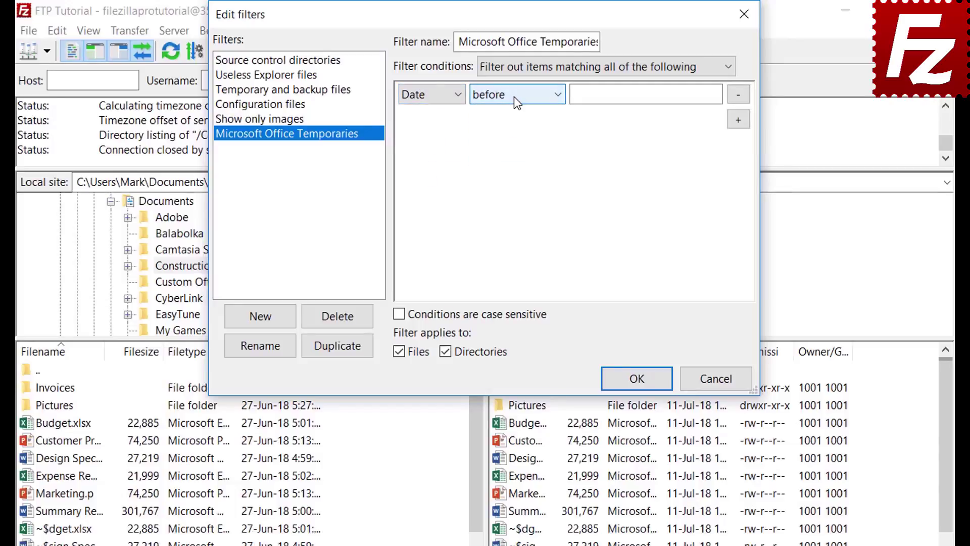
Step: Set the filter to match filenames beginning with "~$", apply it to files only, and save the rule
{"action": "left_click", "coordinate": [423, 98]}
{"action": "left_click", "coordinate": [423, 113]}
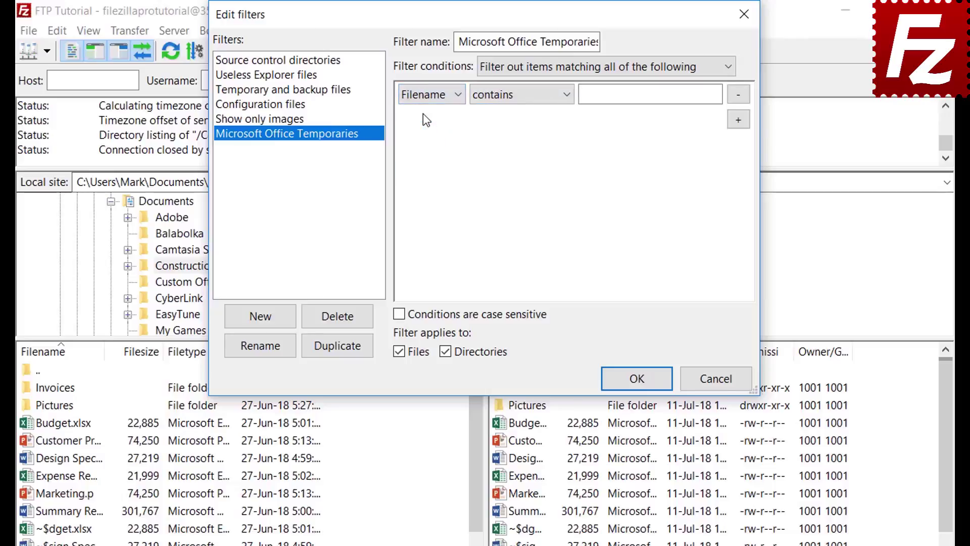
{"action": "left_click", "coordinate": [508, 105]}
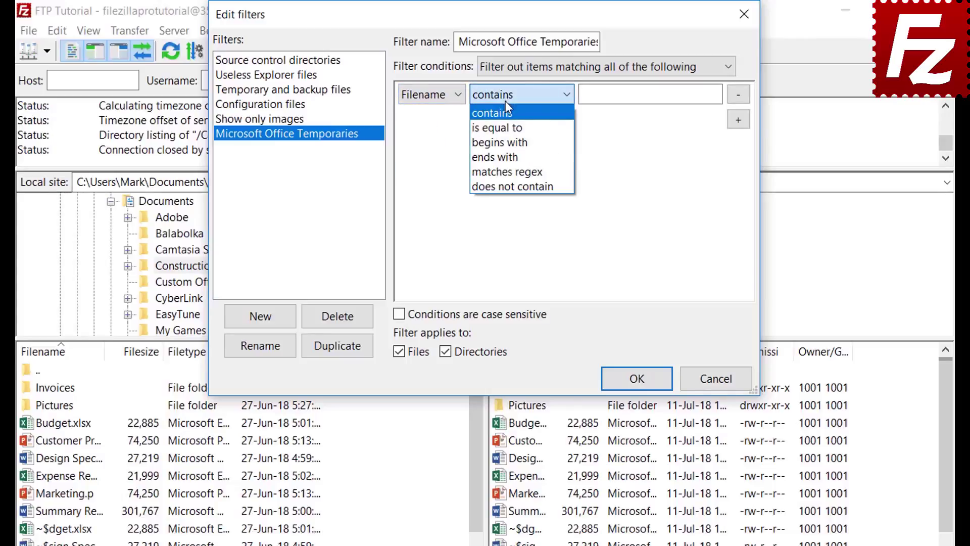
{"action": "left_click", "coordinate": [508, 142]}
{"action": "left_click", "coordinate": [602, 99]}
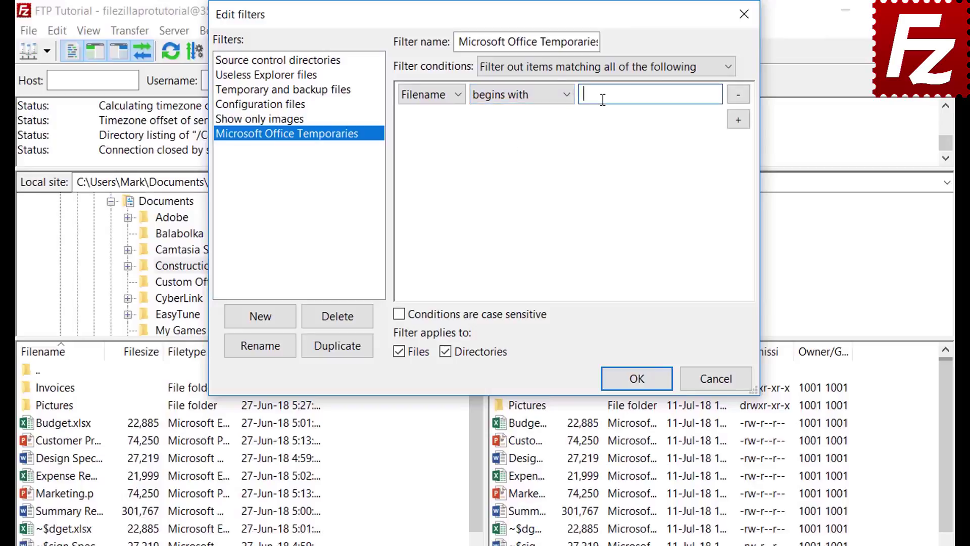
{"action": "type", "text": "~$"}
{"action": "left_click", "coordinate": [445, 352]}
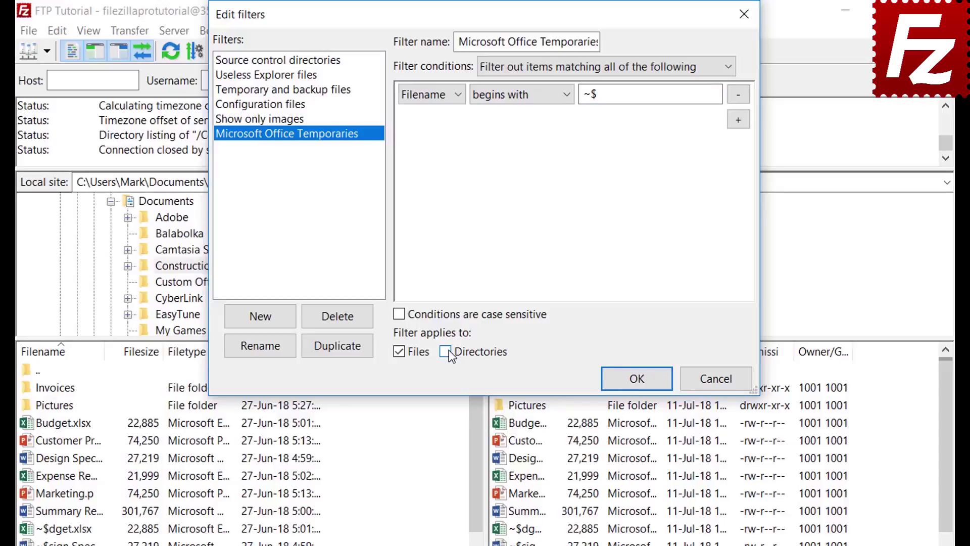
{"action": "left_click", "coordinate": [637, 387]}
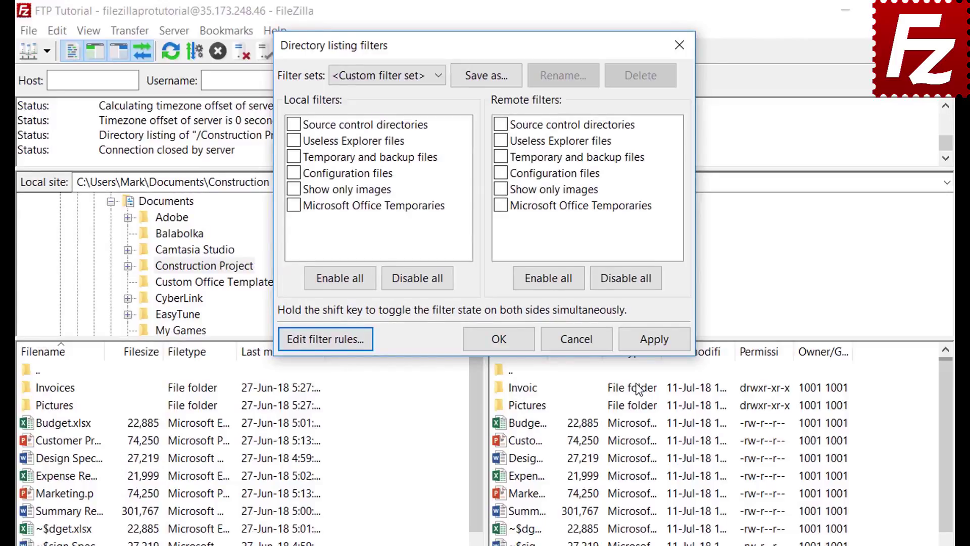
Step: Apply the Microsoft Office Temporaries filter to the local listing, and turn it off again
{"action": "left_click", "coordinate": [294, 205]}
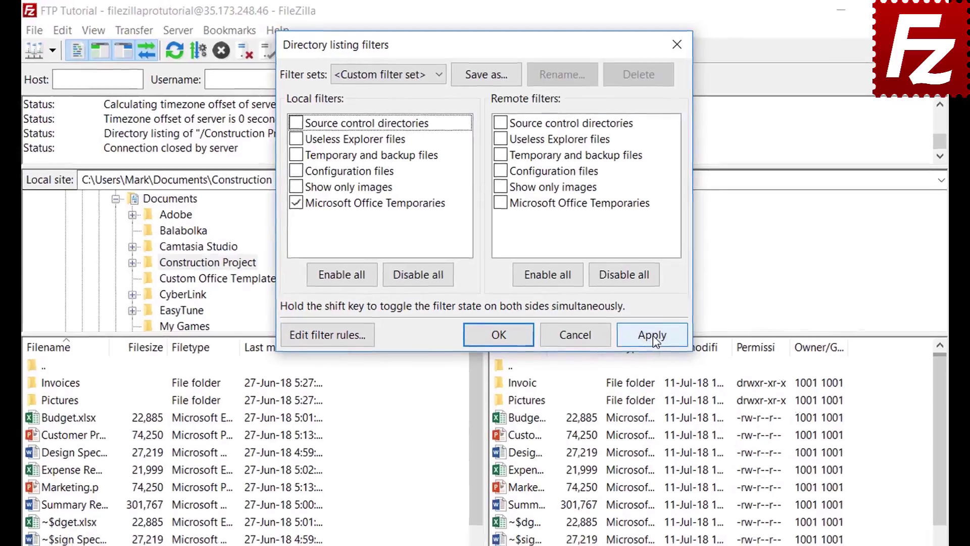
{"action": "left_click", "coordinate": [653, 335]}
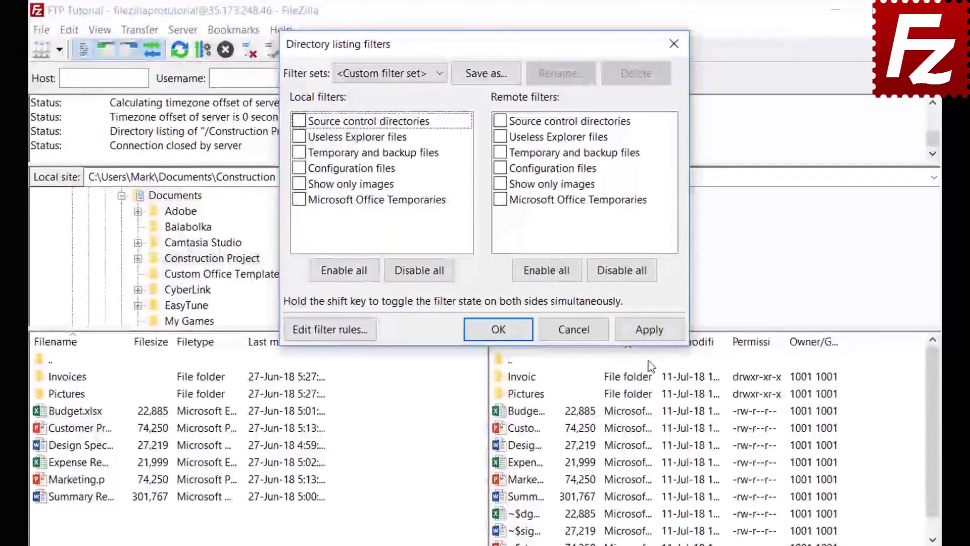
{"action": "left_click", "coordinate": [650, 330]}
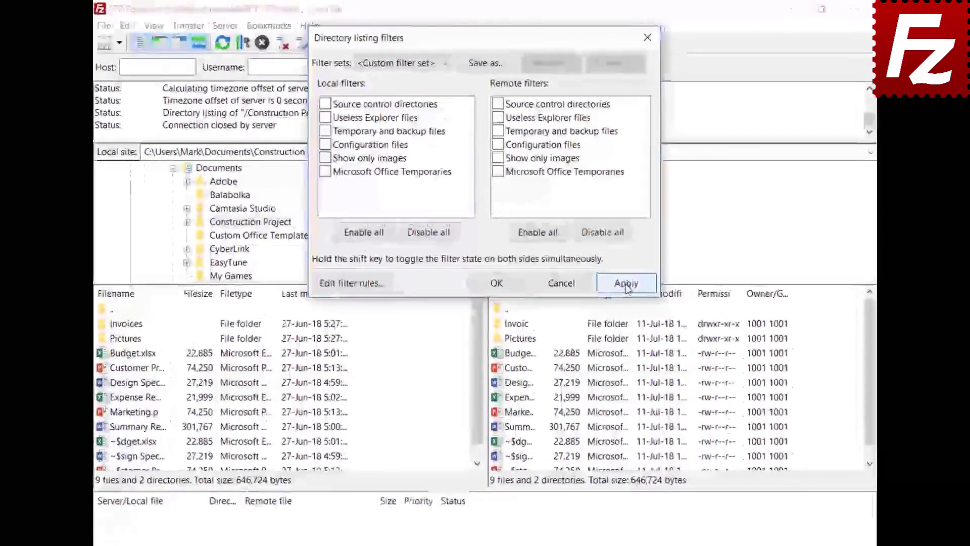
Step: Apply the Microsoft Office Temporaries filter to the remote listing and save the filter set as "Project"
{"action": "left_click", "coordinate": [498, 159]}
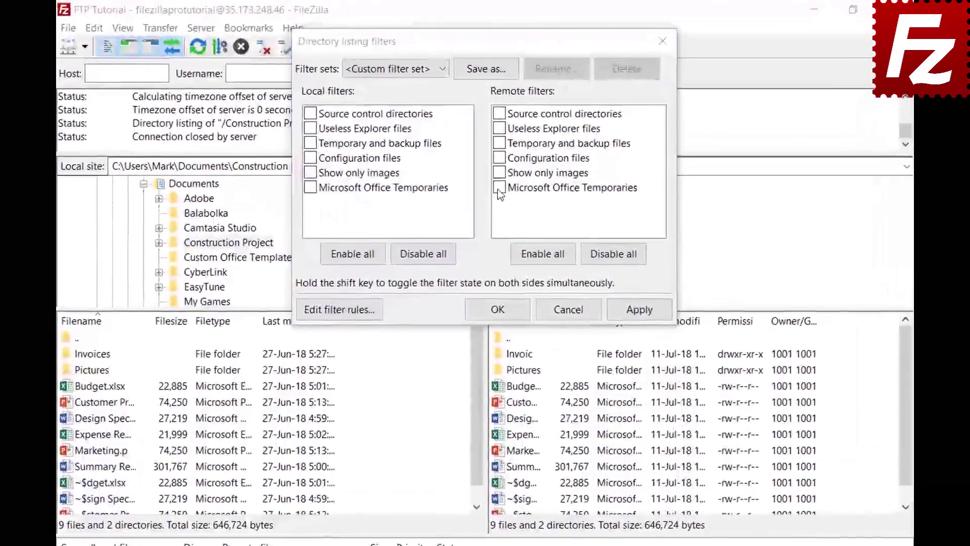
{"action": "left_click", "coordinate": [638, 312]}
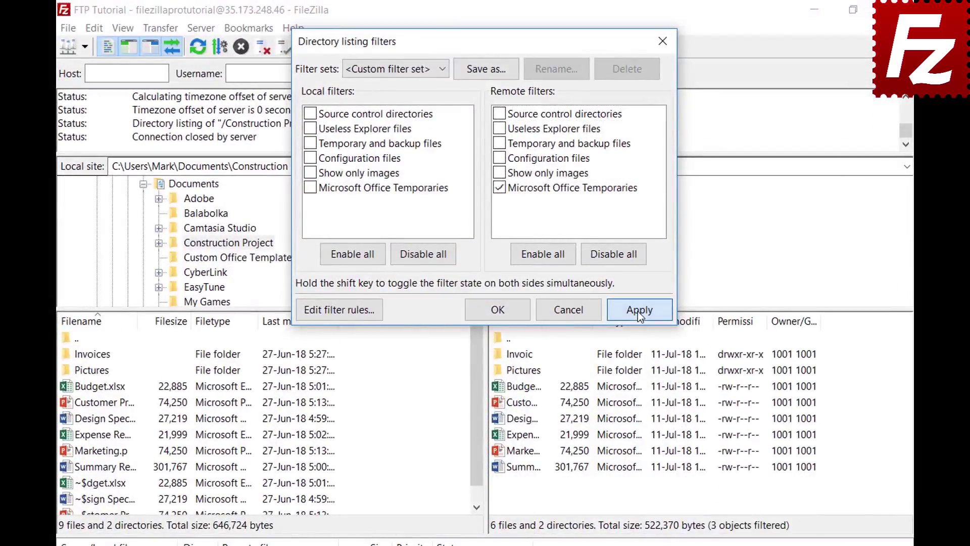
{"action": "left_click", "coordinate": [487, 70]}
{"action": "type", "text": "Project"}
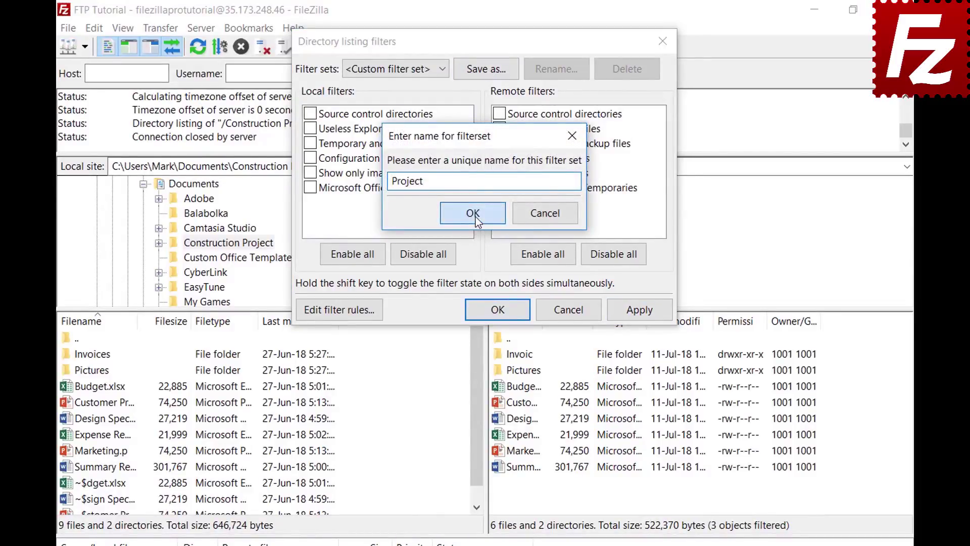
{"action": "left_click", "coordinate": [476, 218]}
{"action": "left_click", "coordinate": [513, 309]}
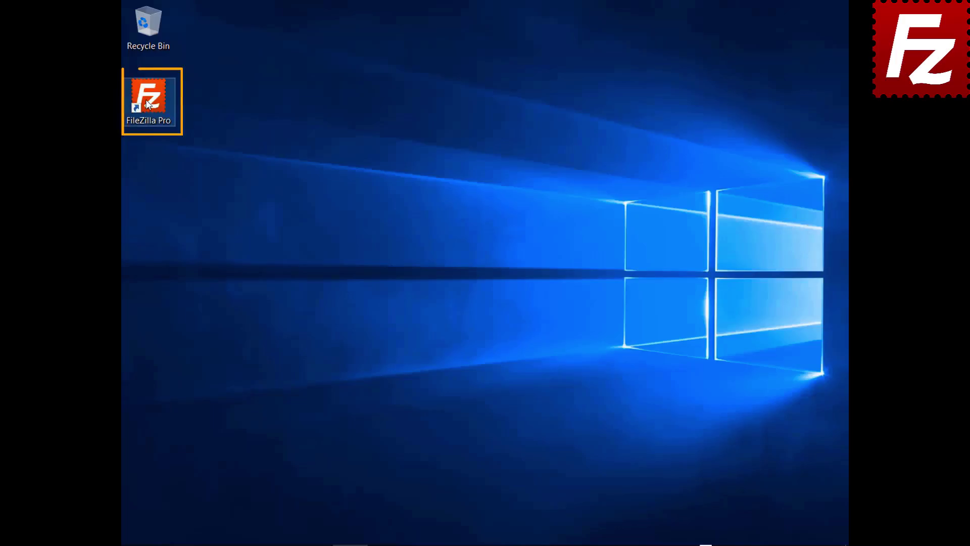
Step: Start FileZilla Pro and connect to the saved "FTP connection" site
{"action": "double_click", "coordinate": [147, 105]}
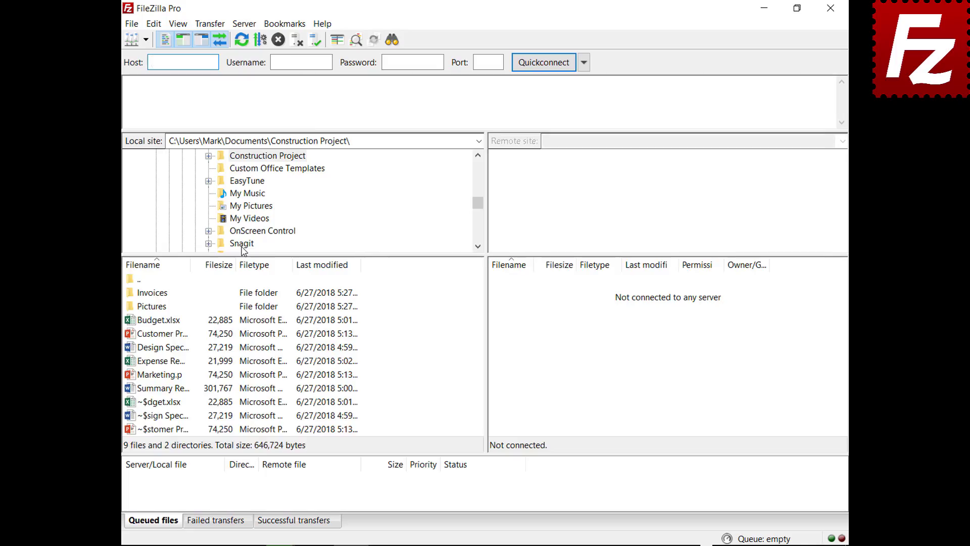
{"action": "left_click", "coordinate": [146, 39]}
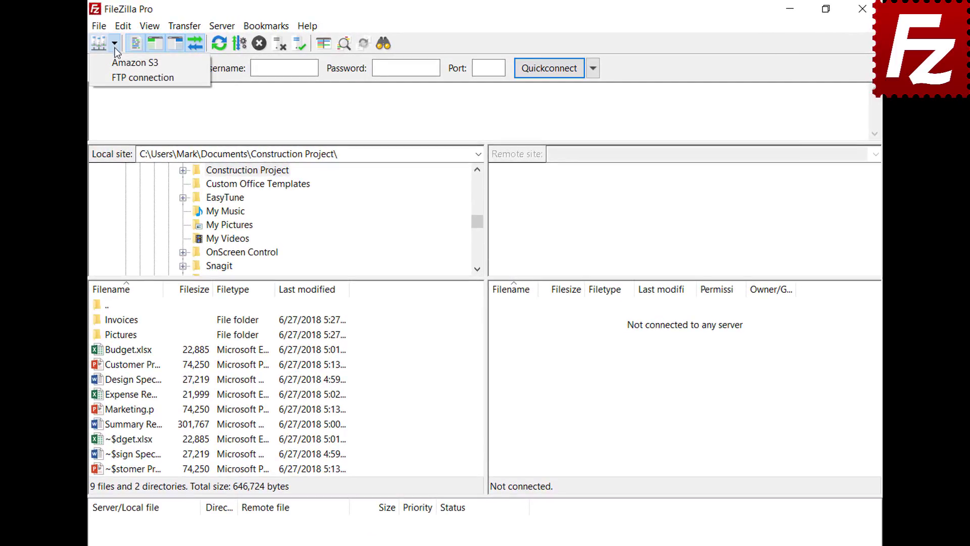
{"action": "left_click", "coordinate": [137, 78]}
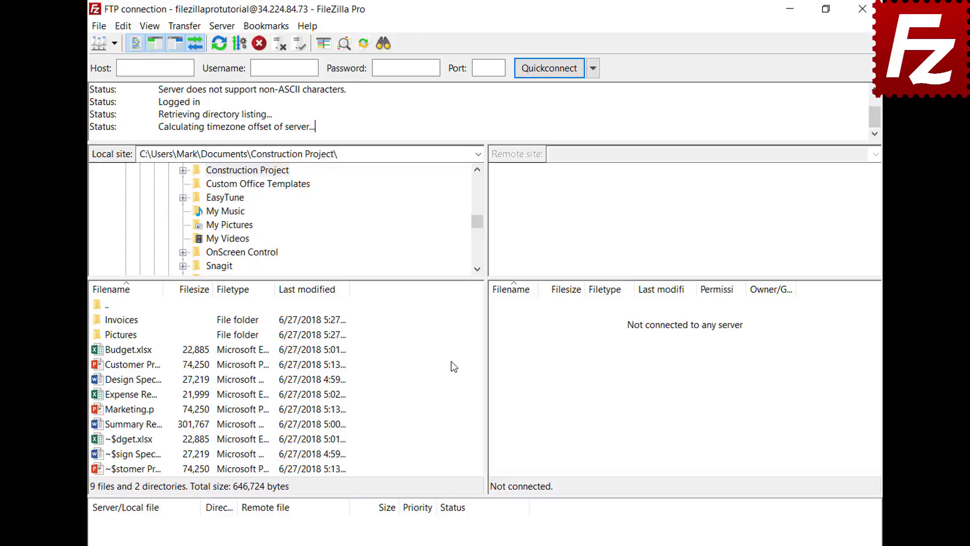
Step: Open a new tab, connect it to the saved Amazon S3 site, and switch between the FTP and S3 tabs
{"action": "left_click", "coordinate": [99, 26]}
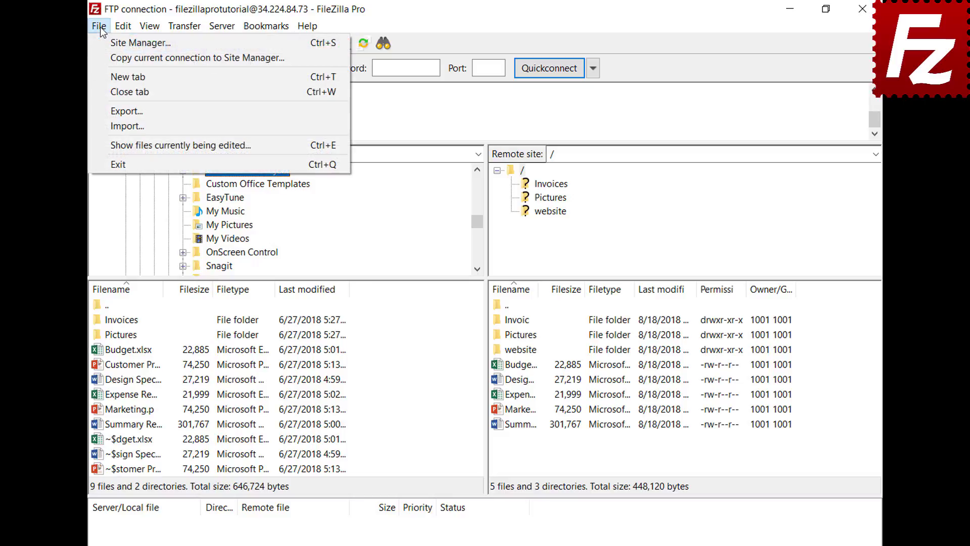
{"action": "left_click", "coordinate": [104, 76]}
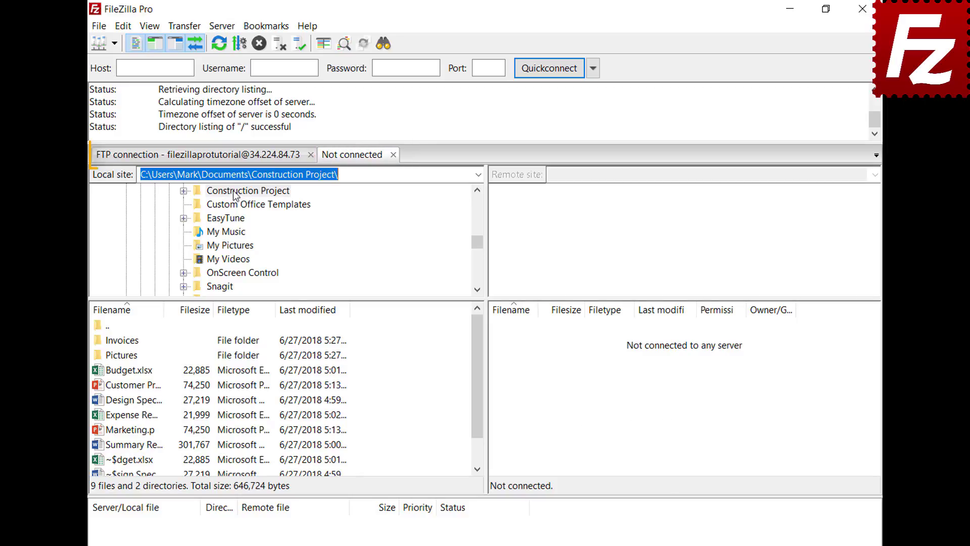
{"action": "left_click", "coordinate": [234, 158]}
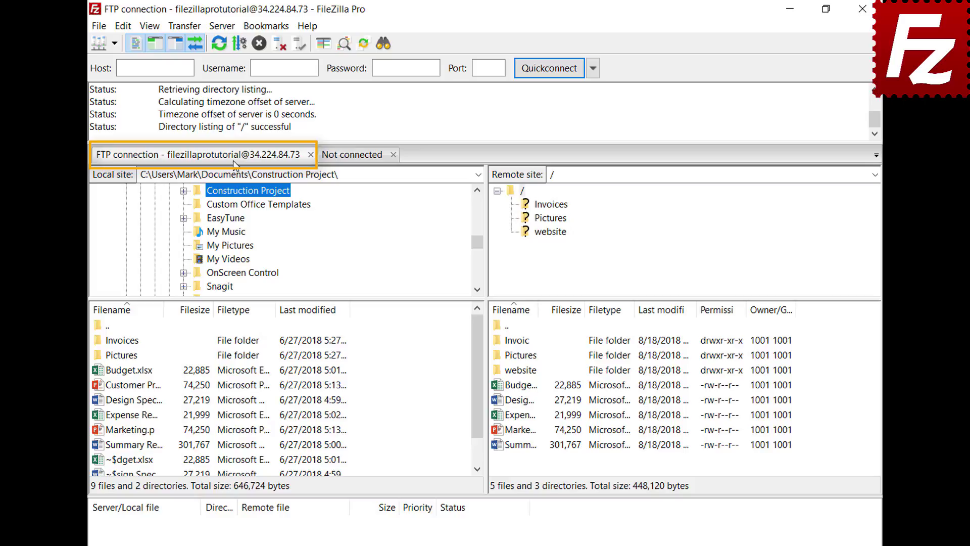
{"action": "left_click", "coordinate": [355, 158]}
{"action": "left_click", "coordinate": [115, 43]}
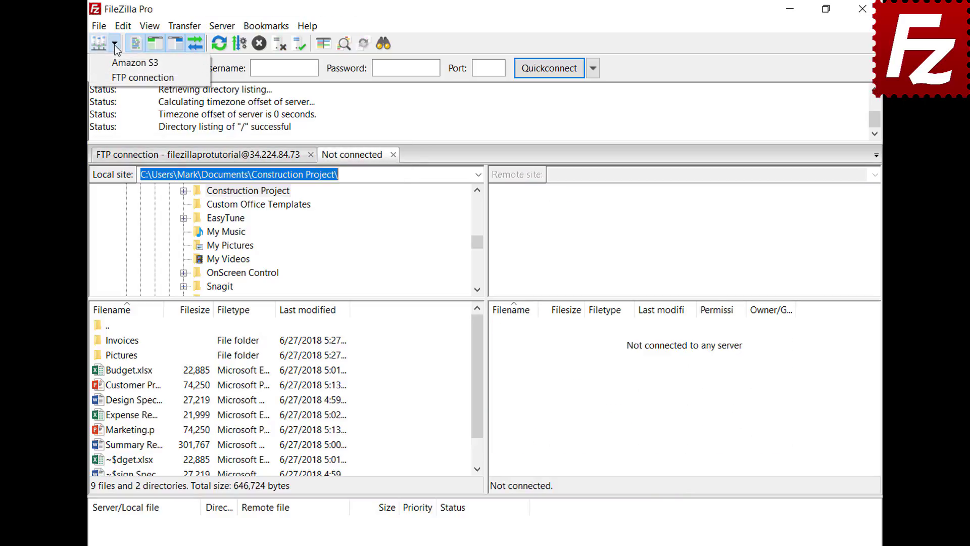
{"action": "left_click", "coordinate": [118, 62]}
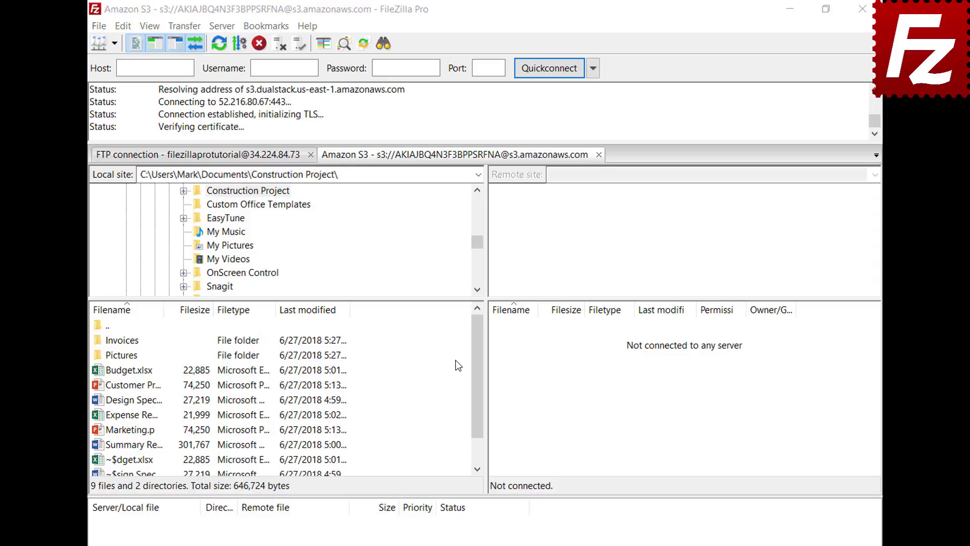
{"action": "left_click", "coordinate": [245, 159]}
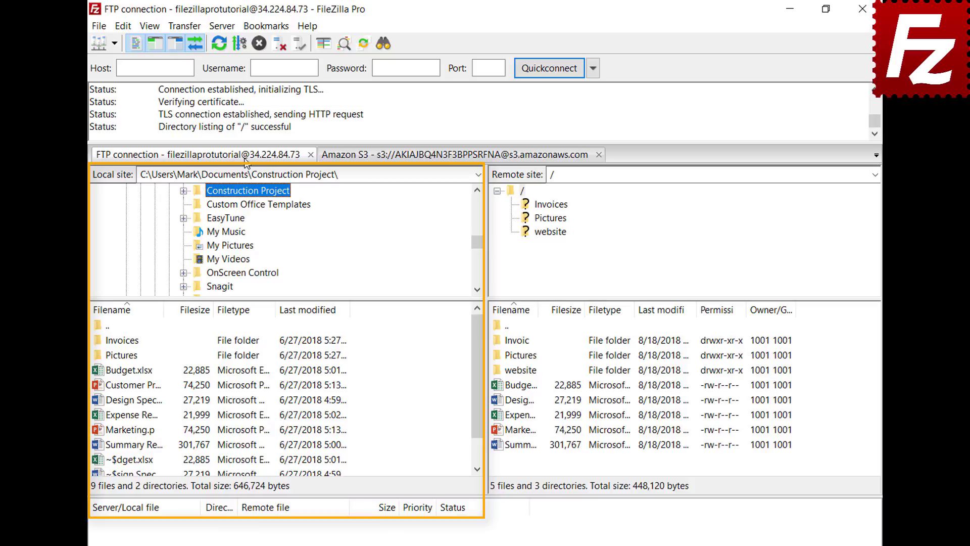
{"action": "left_click", "coordinate": [421, 157]}
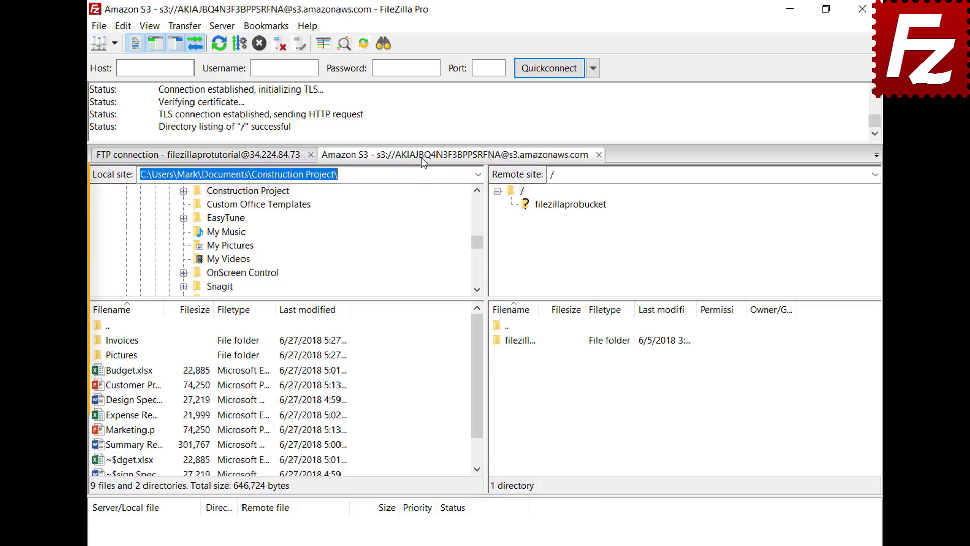
Step: Set the interface startup behaviour to "Restore tabs and reconnect" and save the settings
{"action": "left_click", "coordinate": [127, 26]}
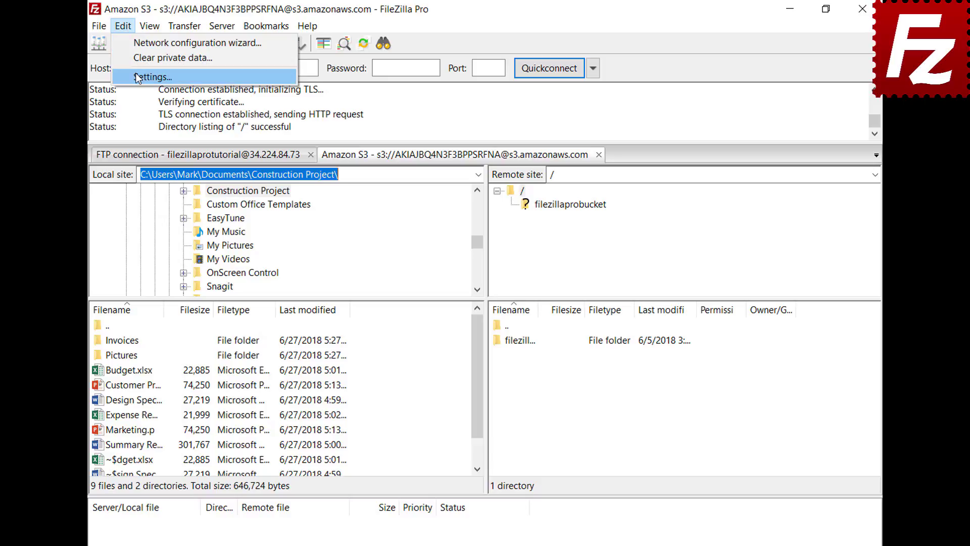
{"action": "left_click", "coordinate": [137, 77]}
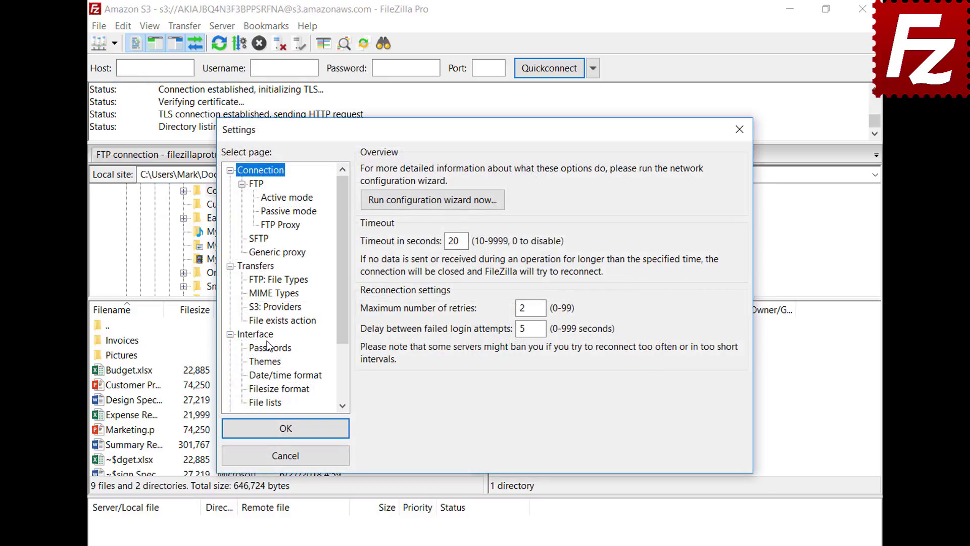
{"action": "left_click", "coordinate": [256, 334]}
{"action": "left_click", "coordinate": [368, 353]}
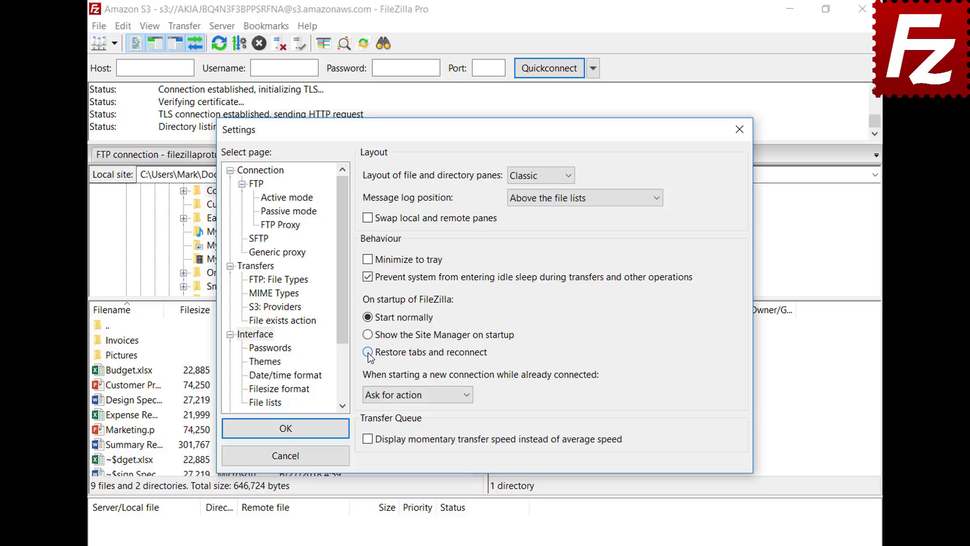
{"action": "left_click", "coordinate": [292, 429]}
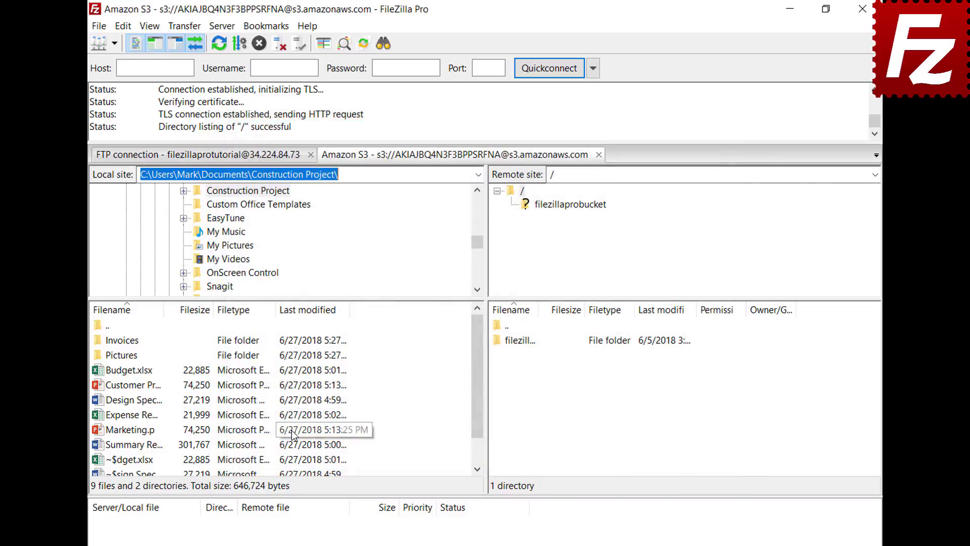
Step: Restart FileZilla Pro and close the restored Amazon S3 tab
{"action": "left_click", "coordinate": [863, 9]}
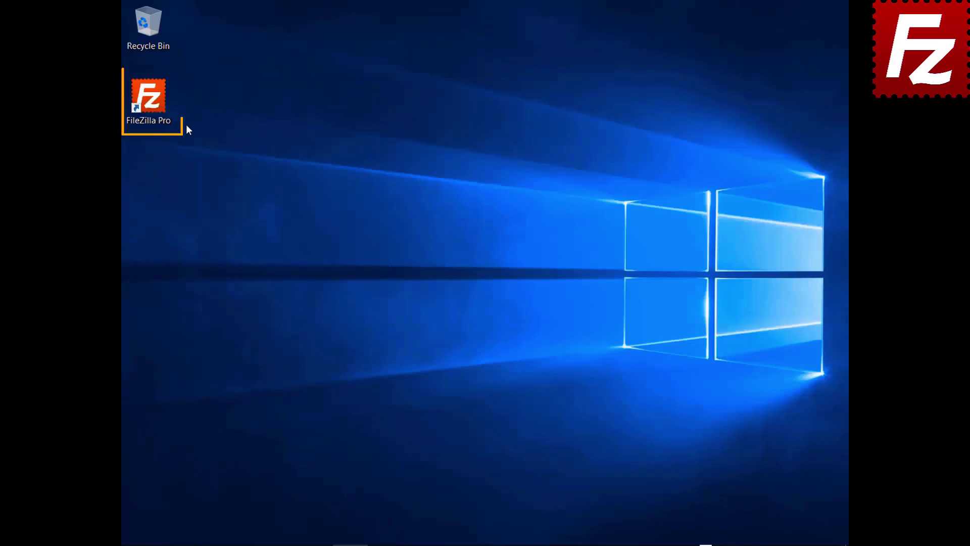
{"action": "double_click", "coordinate": [148, 98]}
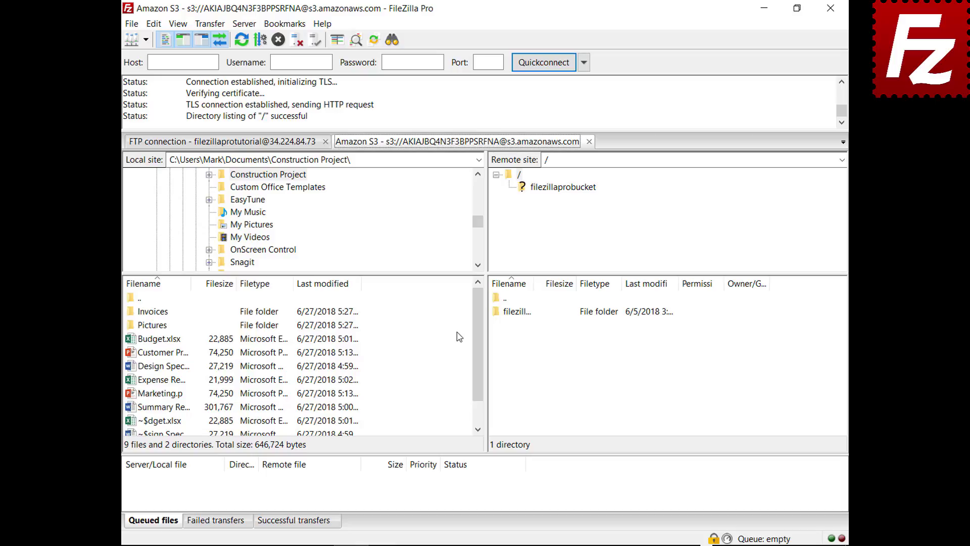
{"action": "left_click", "coordinate": [589, 141]}
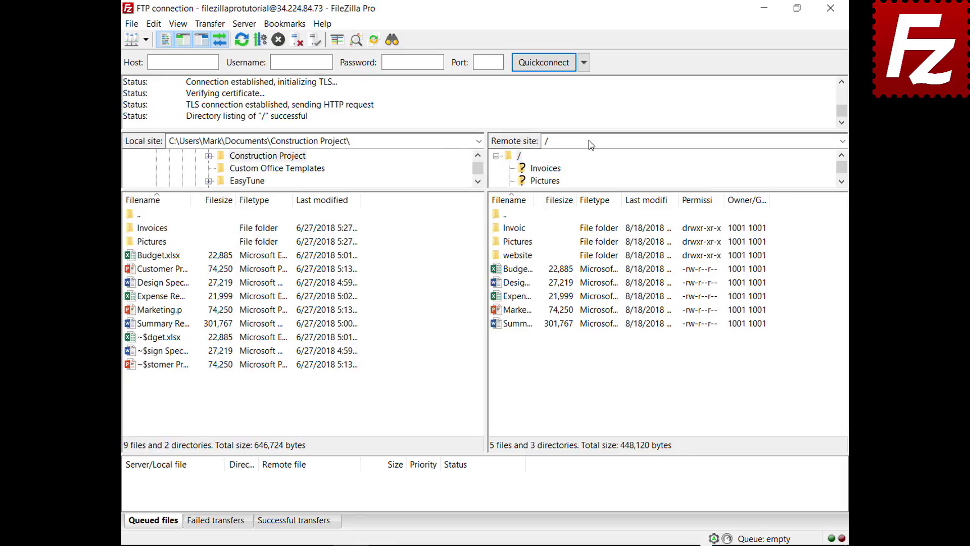
Step: Set new connections started while already connected to "Connect in new tab", and connect to the saved Amazon S3 site
{"action": "left_click", "coordinate": [153, 24]}
{"action": "left_click", "coordinate": [172, 70]}
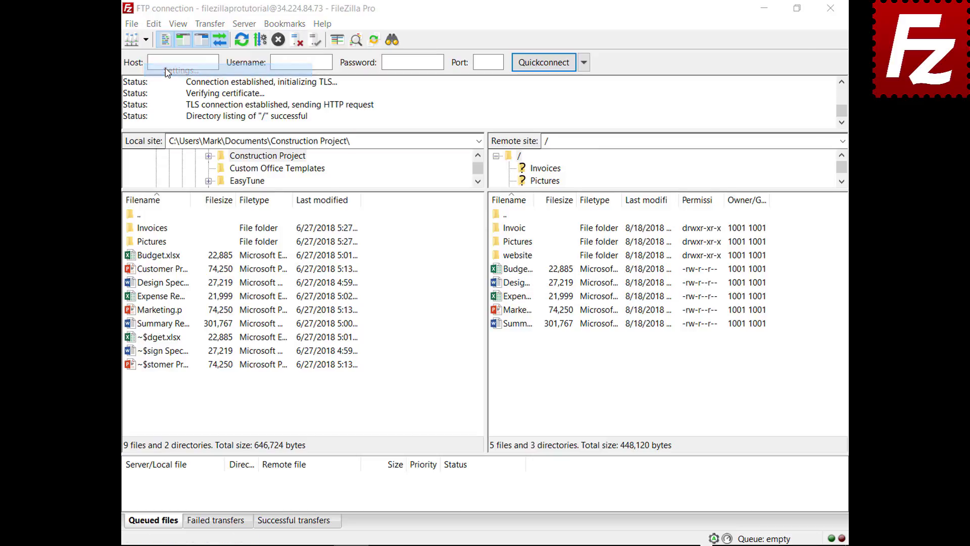
{"action": "left_click", "coordinate": [276, 305]}
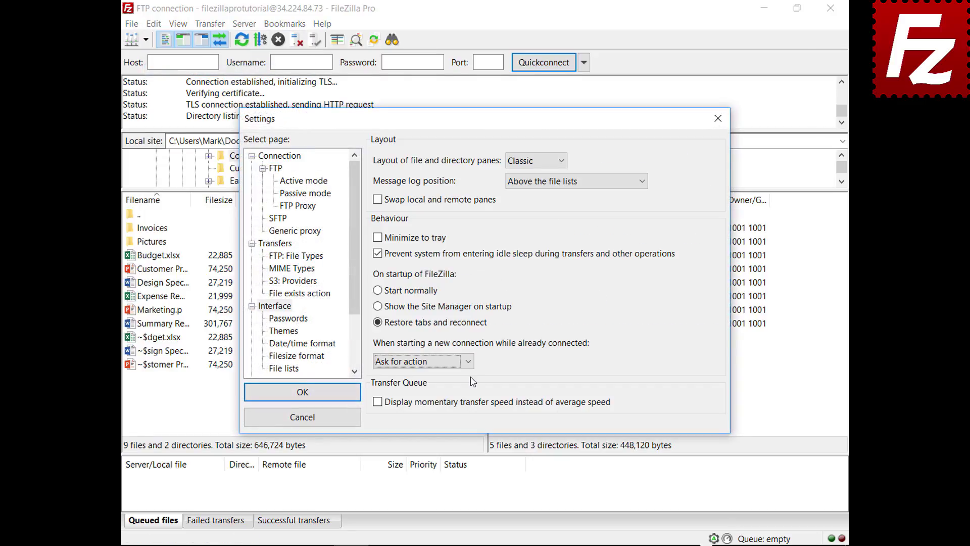
{"action": "left_click", "coordinate": [470, 362]}
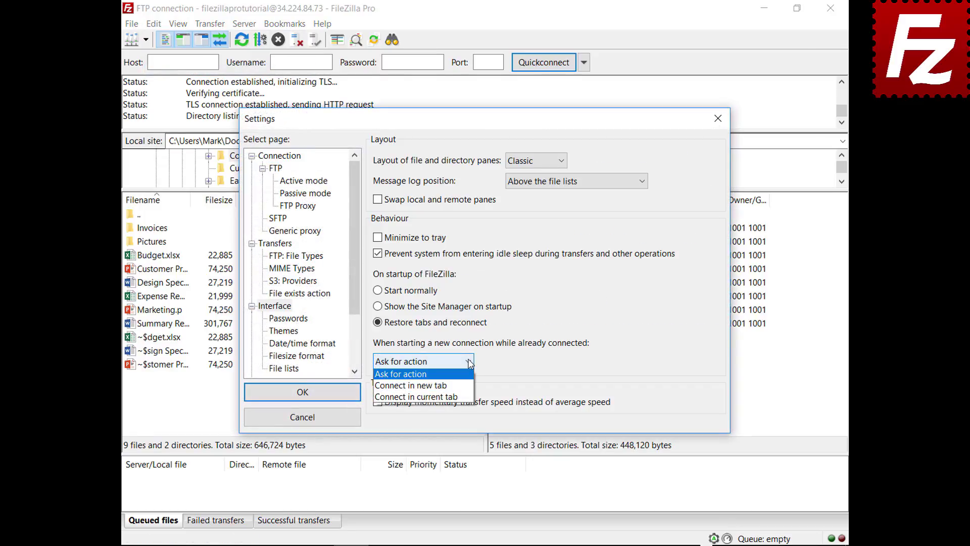
{"action": "left_click", "coordinate": [456, 386]}
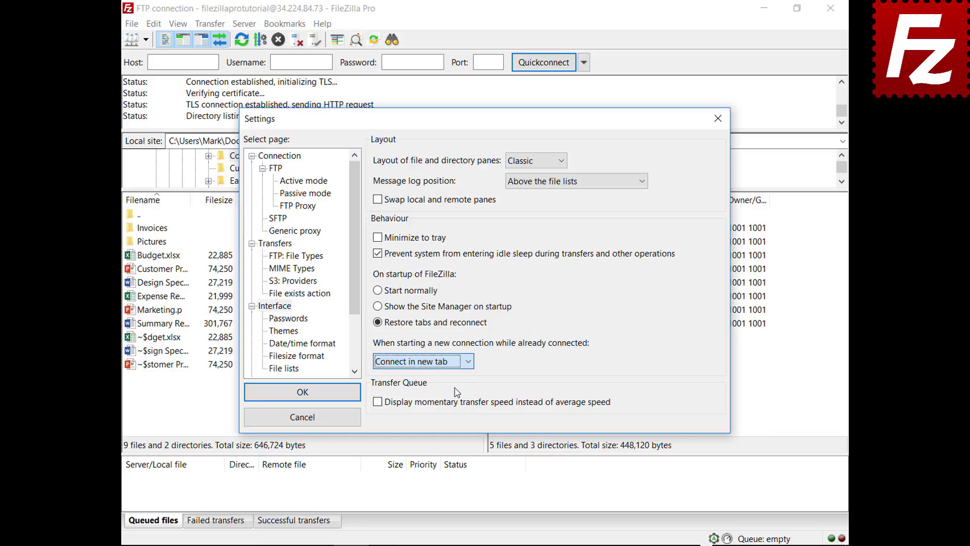
{"action": "left_click", "coordinate": [303, 395]}
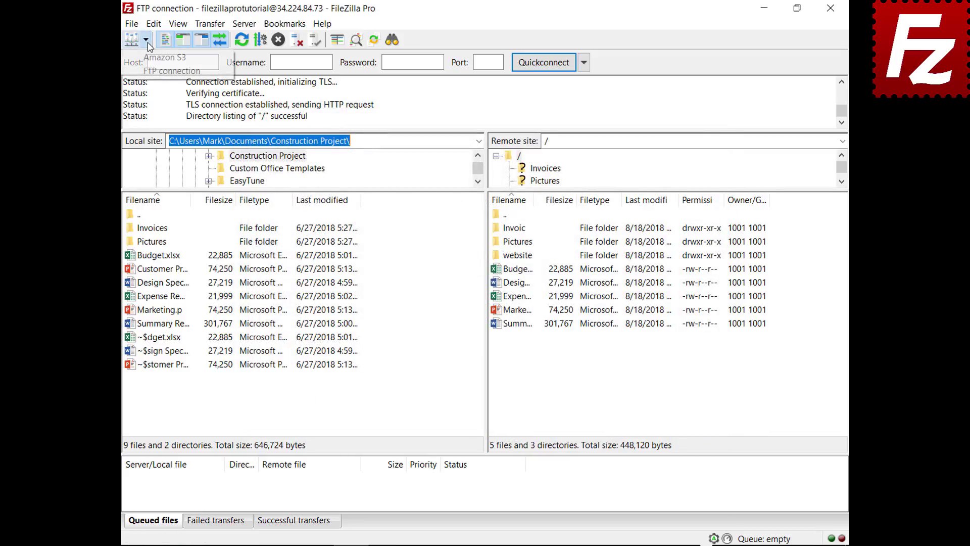
{"action": "left_click", "coordinate": [146, 40]}
{"action": "left_click", "coordinate": [152, 58]}
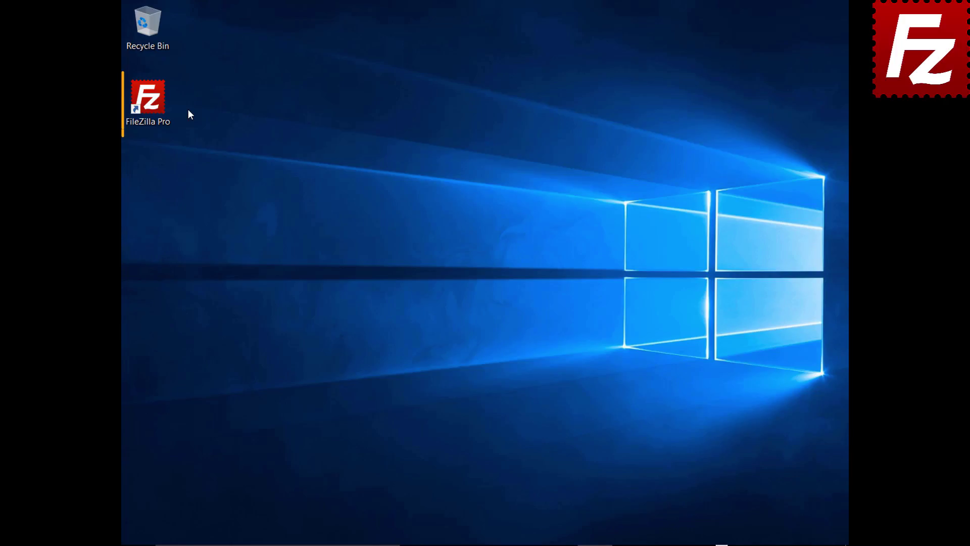
Step: Start FileZilla Pro and open a second connection to the saved Amazon S3 site
{"action": "double_click", "coordinate": [153, 105]}
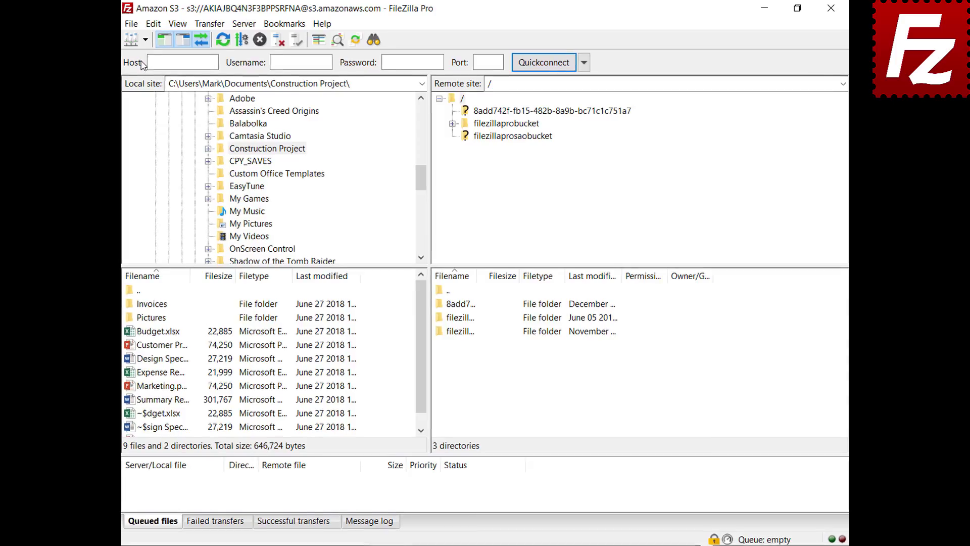
{"action": "left_click", "coordinate": [145, 40]}
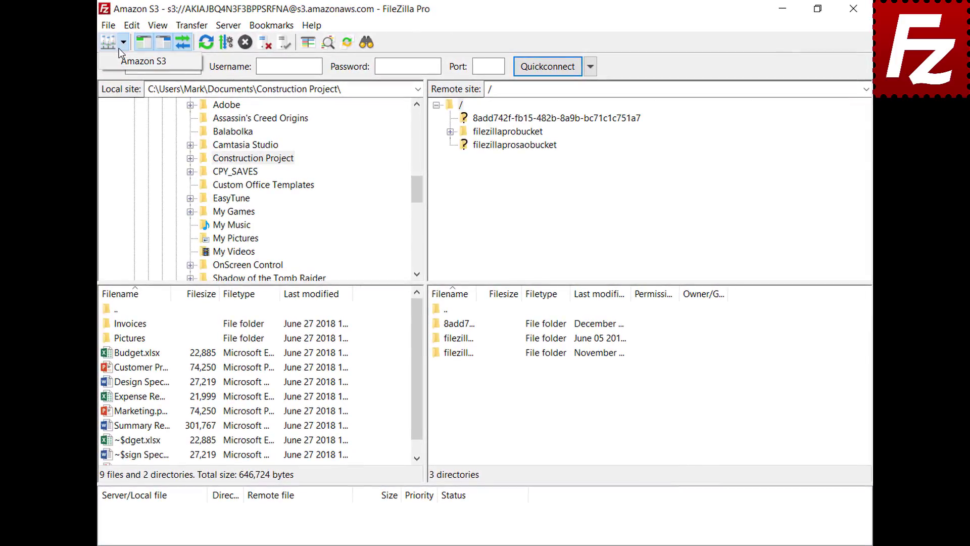
{"action": "left_click", "coordinate": [120, 60]}
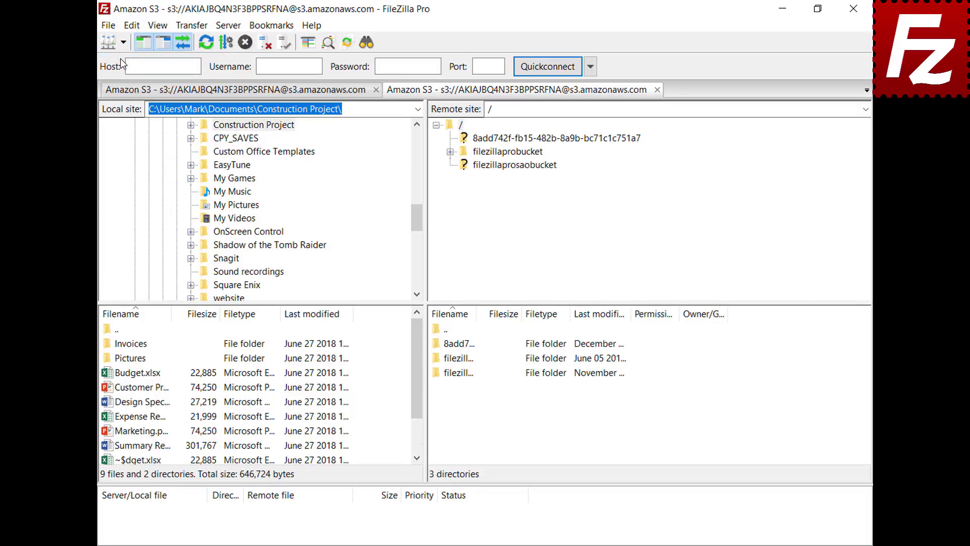
Step: Open the README file from filezillaprobucket for editing, add a line reading "New line", and save it on closing
{"action": "left_click", "coordinate": [515, 152]}
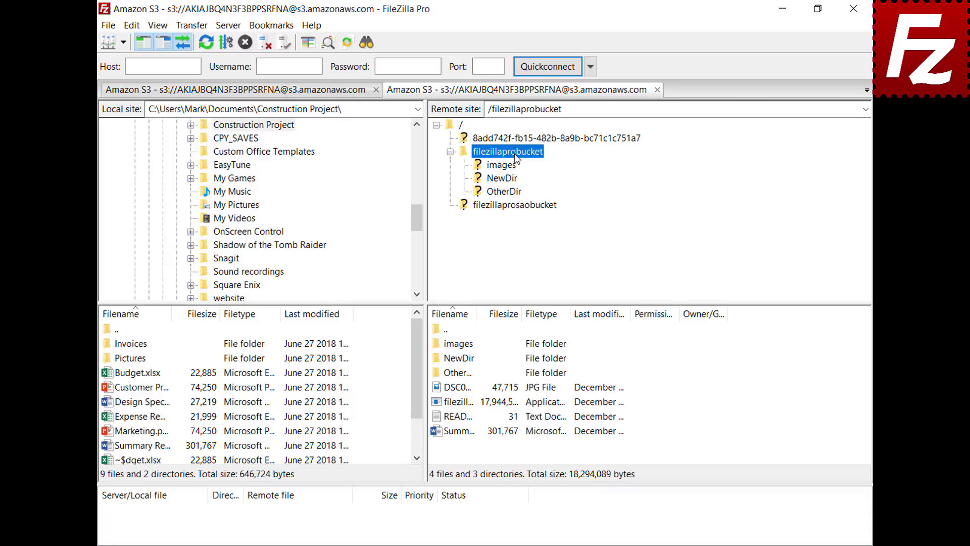
{"action": "right_click", "coordinate": [458, 416]}
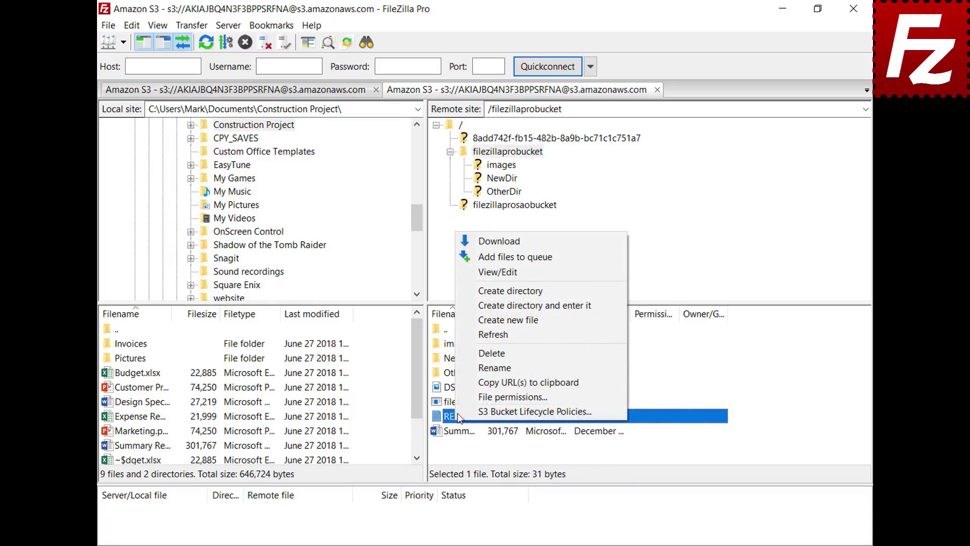
{"action": "left_click", "coordinate": [499, 277]}
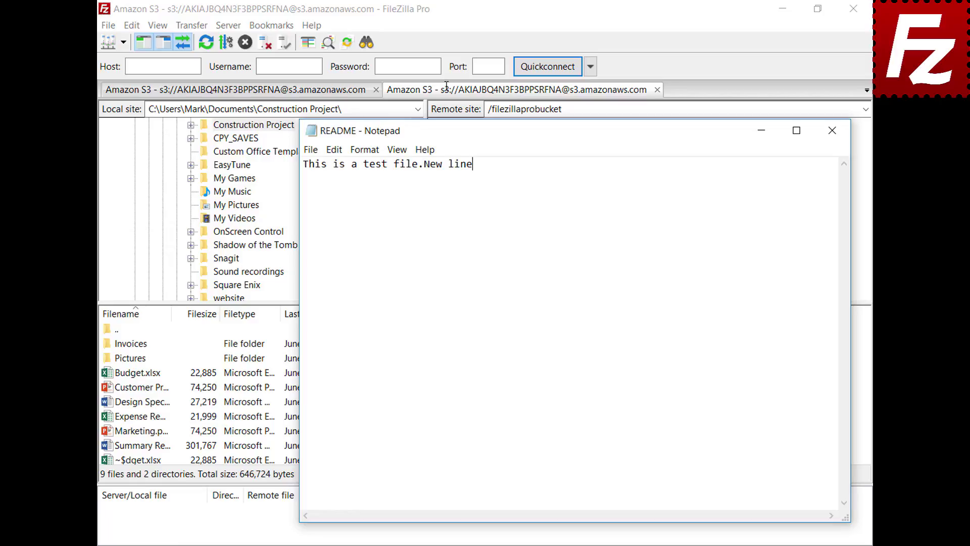
{"action": "key", "text": "Return"}
{"action": "type", "text": "New line"}
{"action": "left_click", "coordinate": [833, 131]}
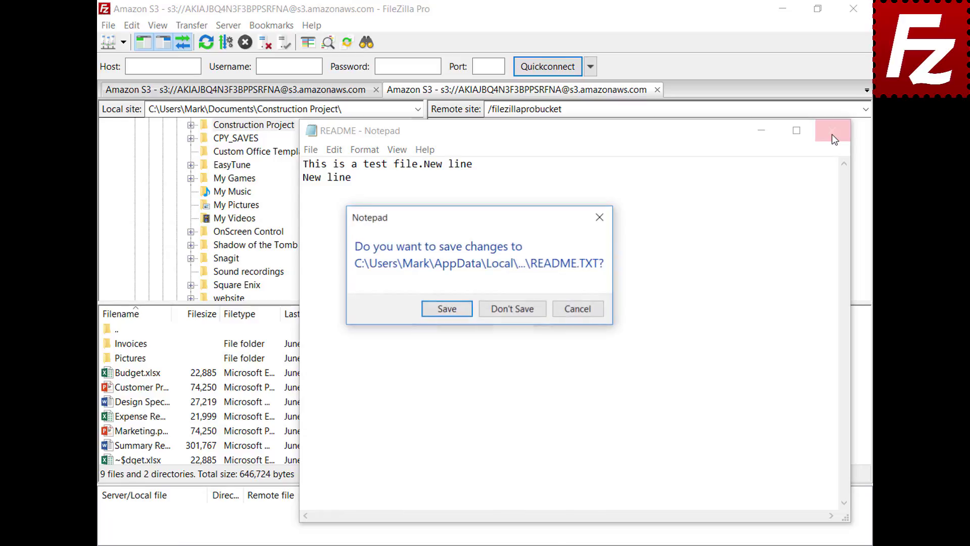
{"action": "left_click", "coordinate": [447, 313]}
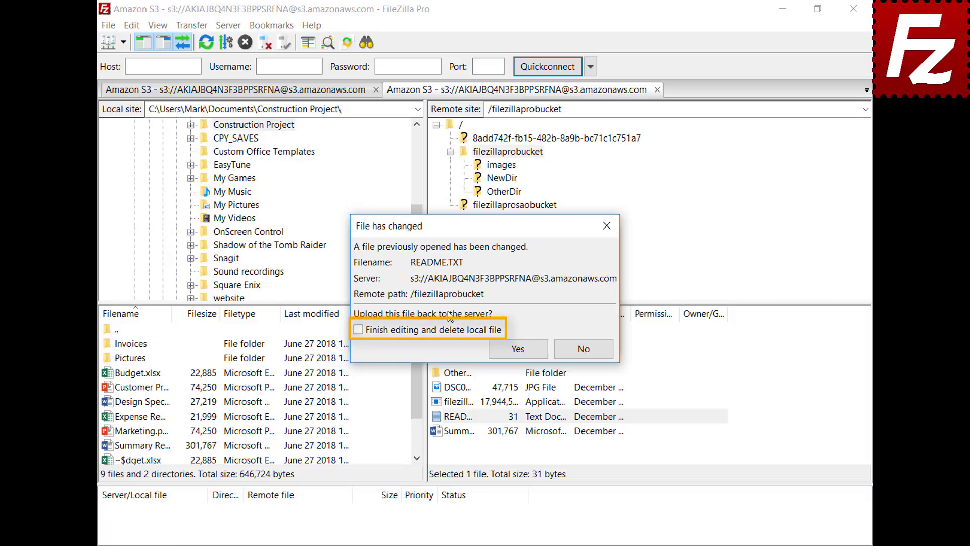
Step: Upload the changed README.TXT back to the server and review the list of files currently being edited
{"action": "left_click", "coordinate": [526, 354]}
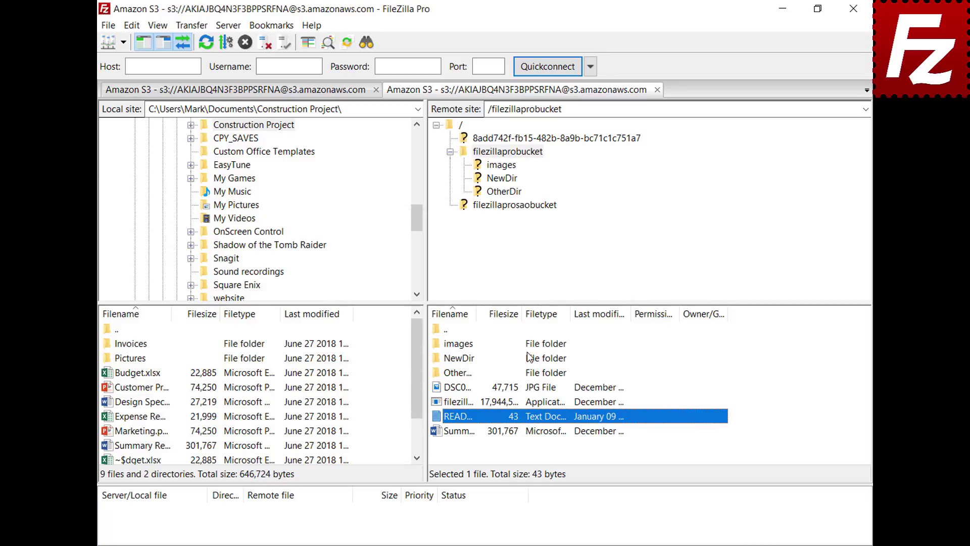
{"action": "left_click", "coordinate": [108, 25]}
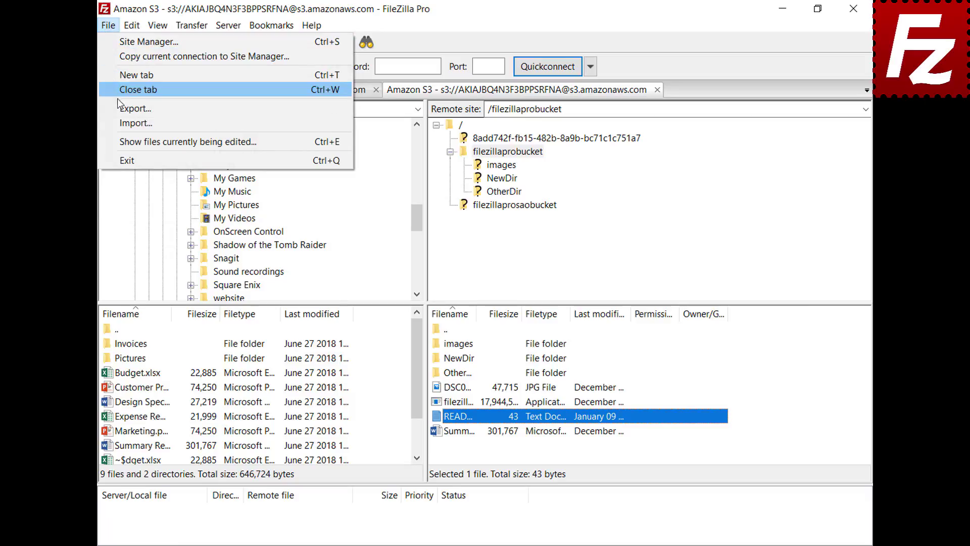
{"action": "left_click", "coordinate": [126, 141]}
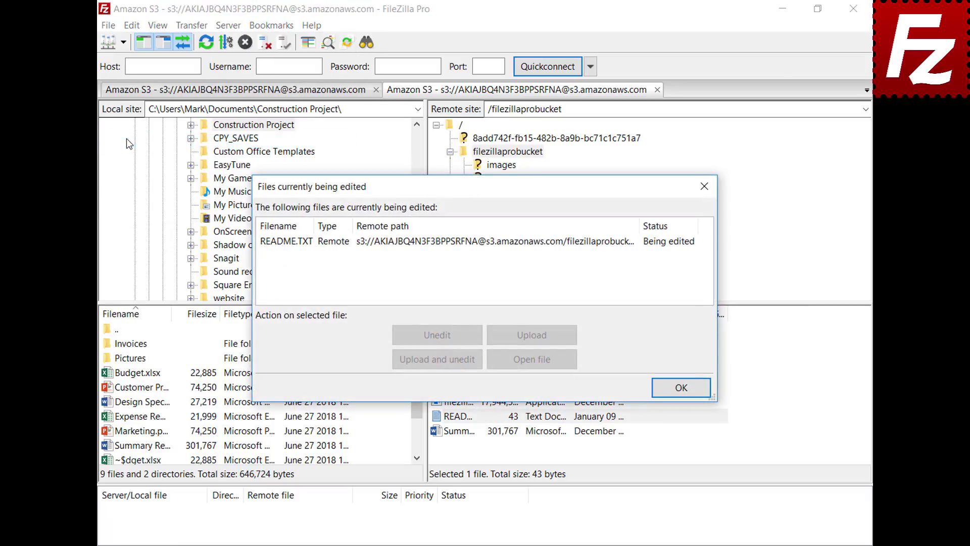
{"action": "left_click", "coordinate": [453, 245]}
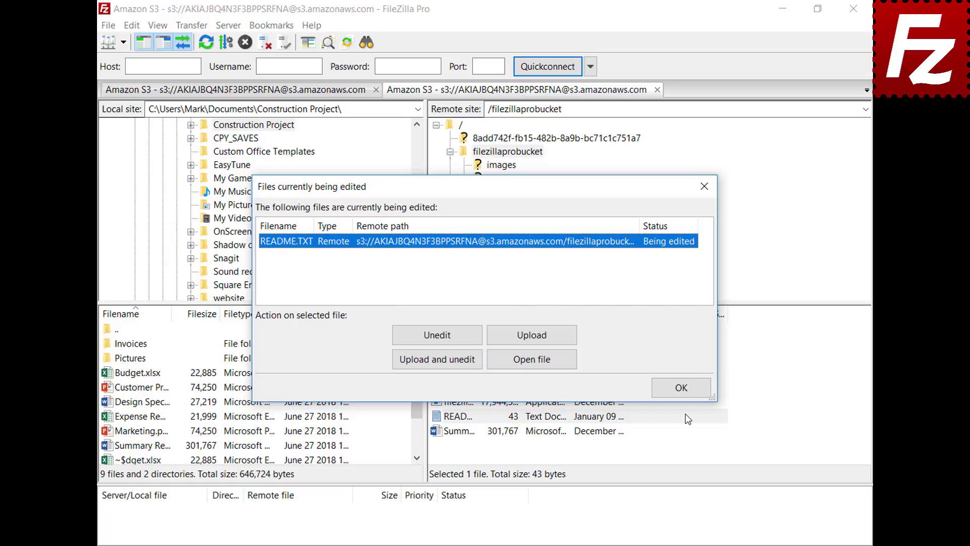
{"action": "left_click", "coordinate": [686, 388]}
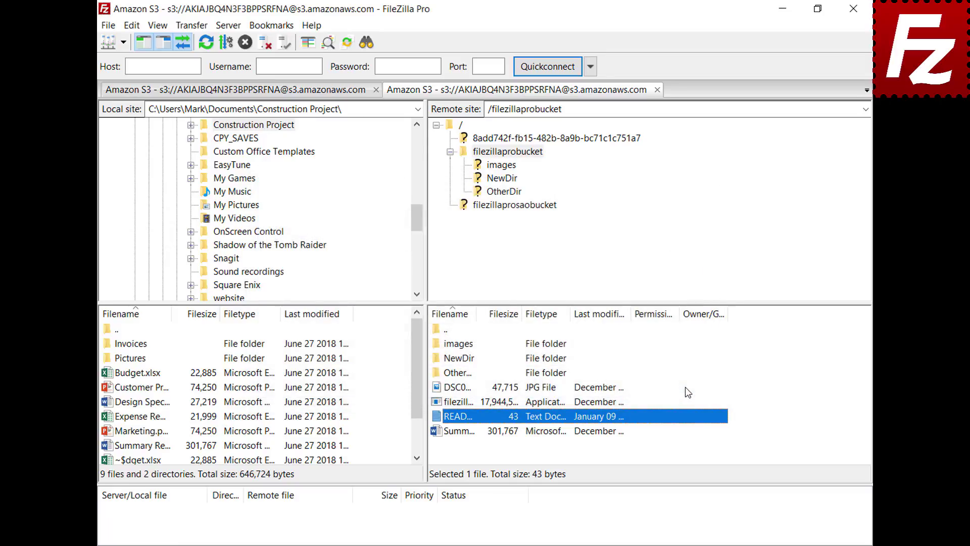
Step: Add the custom filetype association jpg "C:\Windows\system32\mspaint.exe" to the file editing settings
{"action": "left_click", "coordinate": [131, 25]}
{"action": "left_click", "coordinate": [138, 76]}
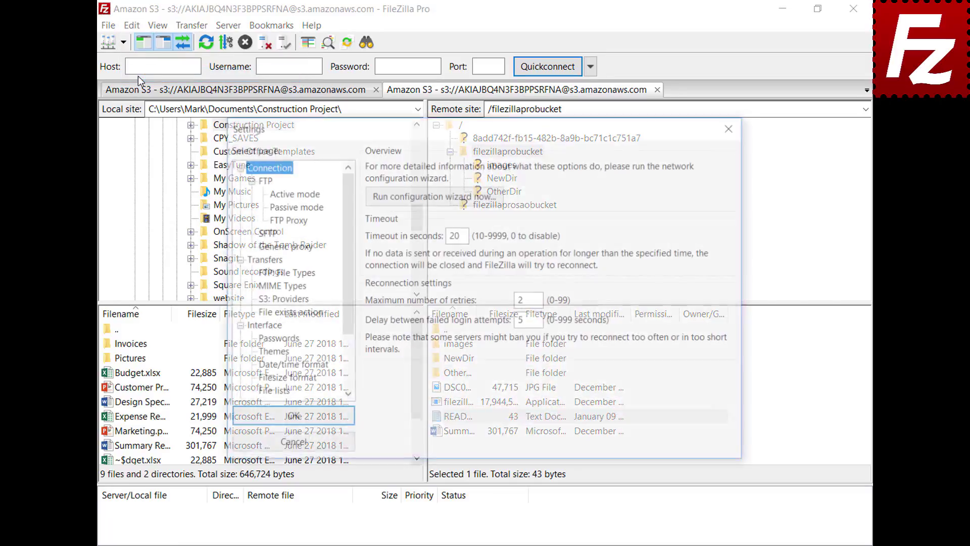
{"action": "scroll", "coordinate": [347, 226], "scroll_direction": "down", "scroll_amount": 2}
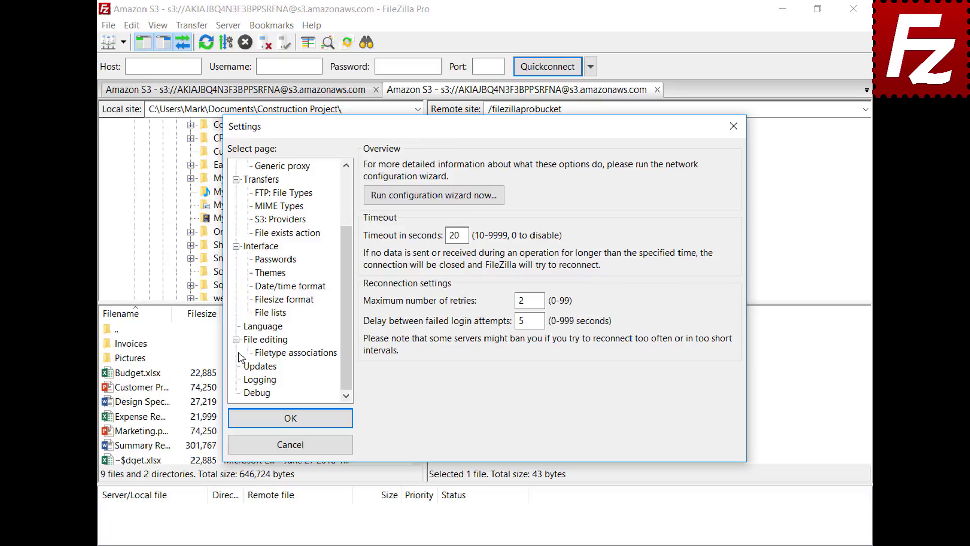
{"action": "left_click", "coordinate": [252, 341]}
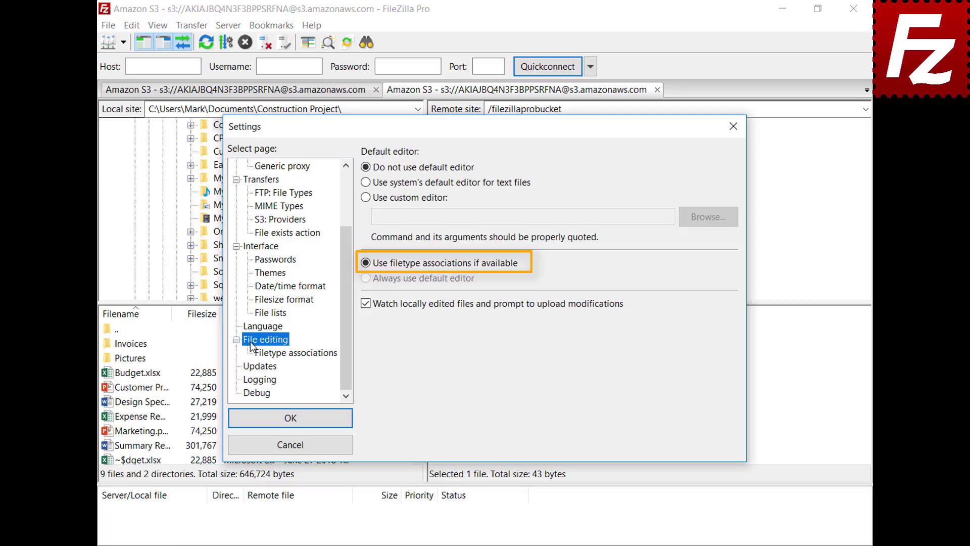
{"action": "left_click", "coordinate": [304, 355]}
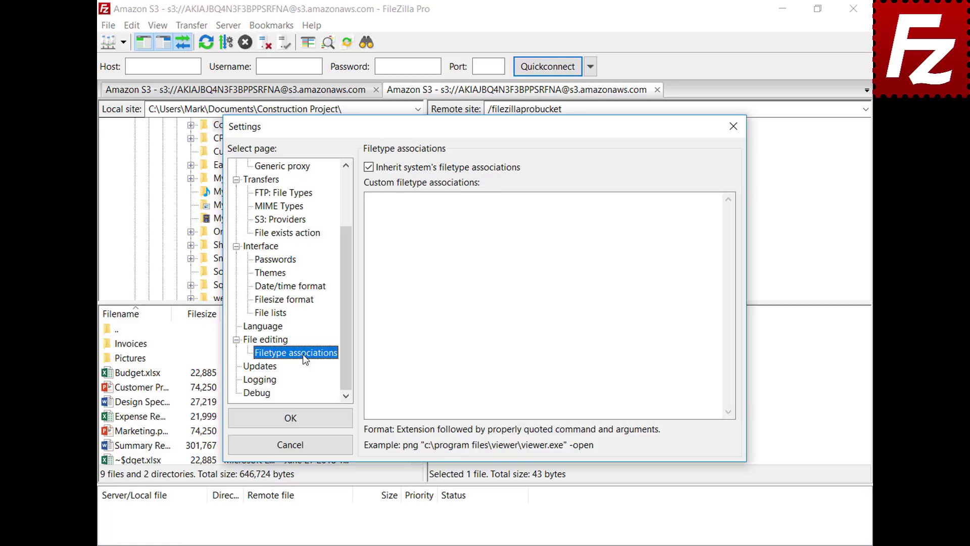
{"action": "left_click", "coordinate": [699, 211]}
{"action": "type", "text": "jpg \"C:\\Windows\\system32\\mspaint.exe\""}
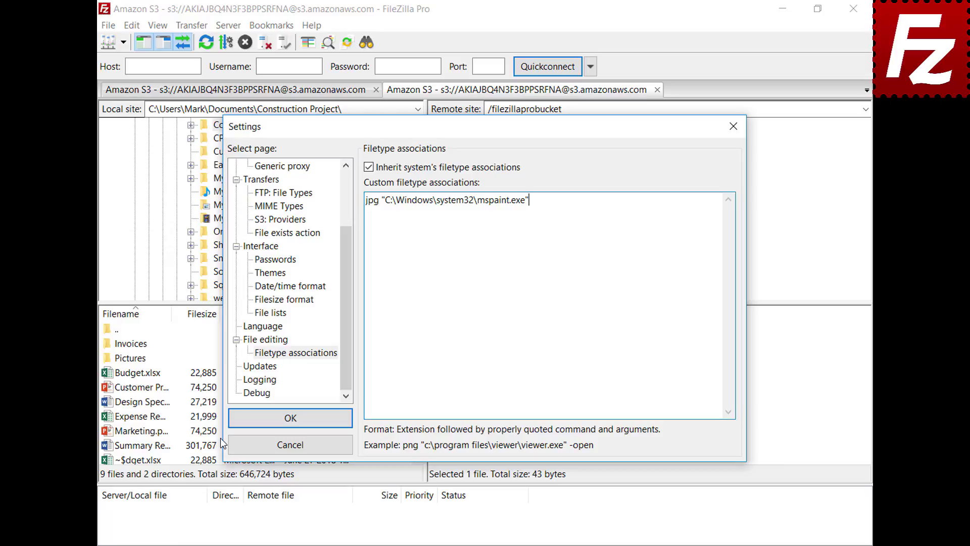
{"action": "left_click", "coordinate": [238, 425]}
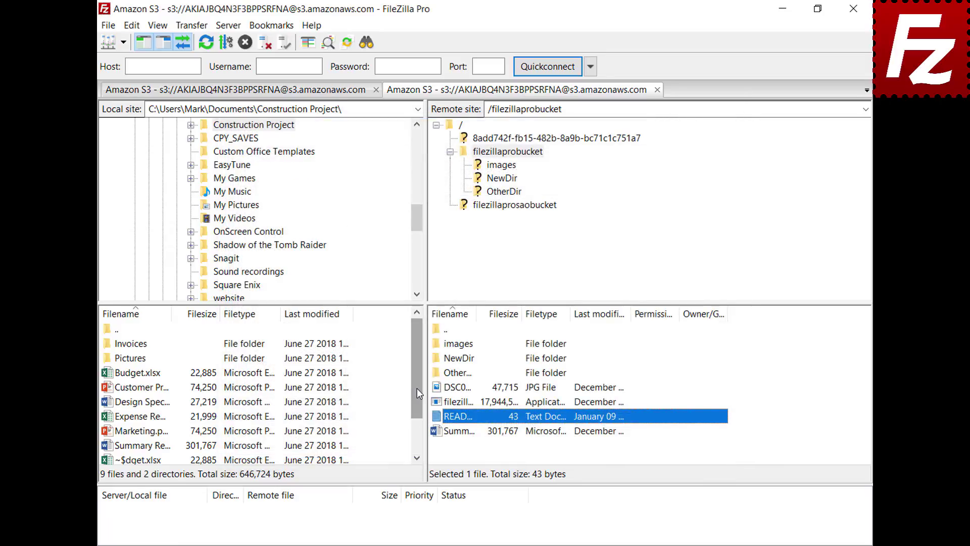
Step: Open the remote JPG file from filezillaprobucket with View/Edit, and close it in Paint without changes
{"action": "right_click", "coordinate": [435, 388]}
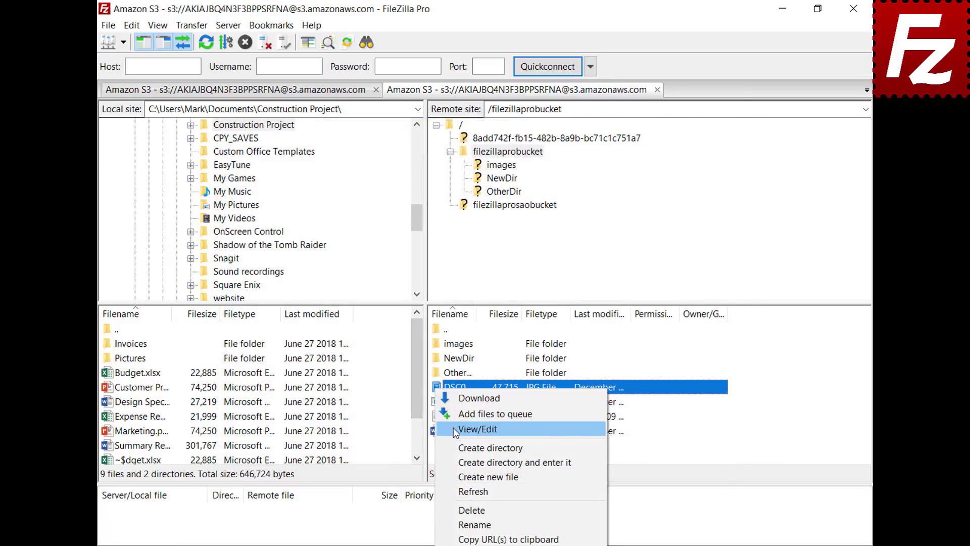
{"action": "left_click", "coordinate": [454, 428]}
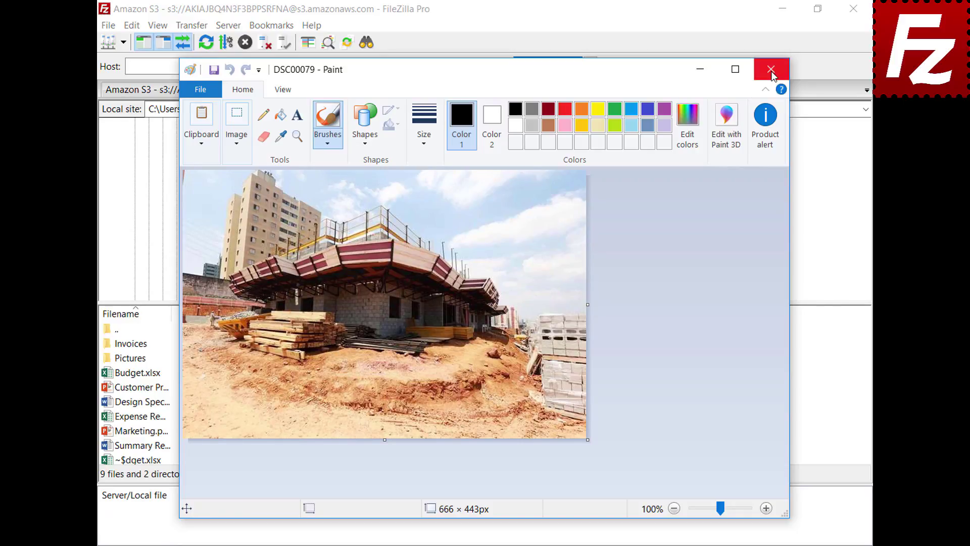
{"action": "left_click", "coordinate": [772, 69]}
Step: Open the file editing settings to examine the default editor options
{"action": "left_click", "coordinate": [132, 27]}
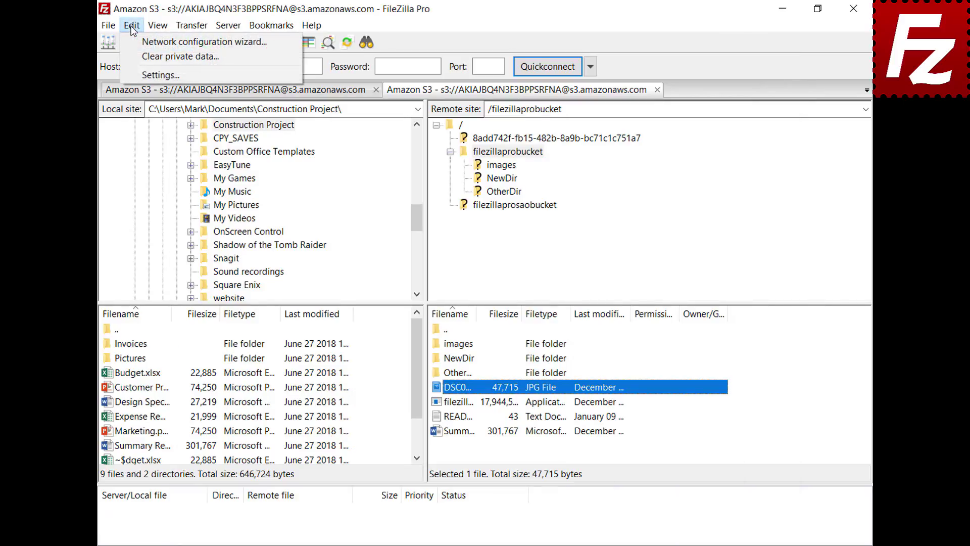
{"action": "left_click", "coordinate": [141, 75]}
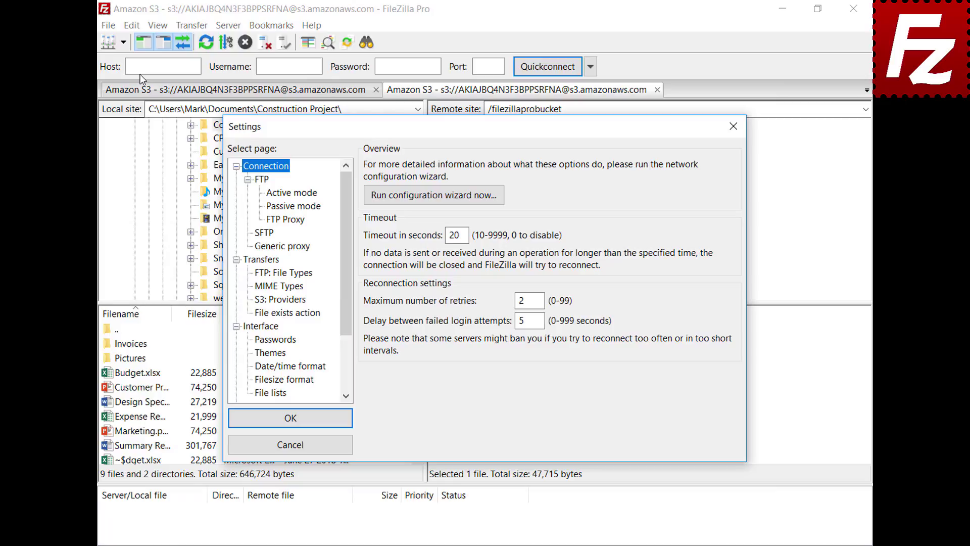
{"action": "scroll", "coordinate": [347, 199], "scroll_direction": "down", "scroll_amount": 2}
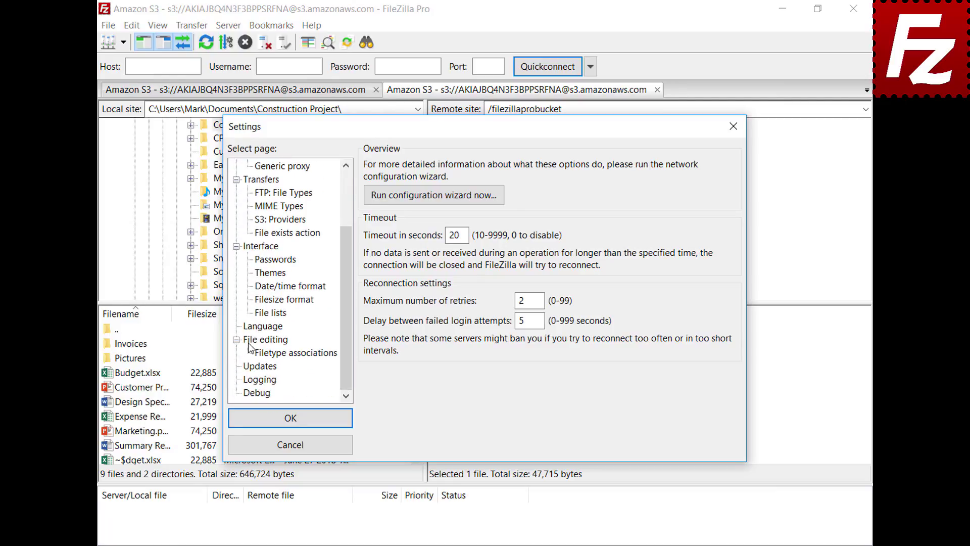
{"action": "left_click", "coordinate": [250, 341]}
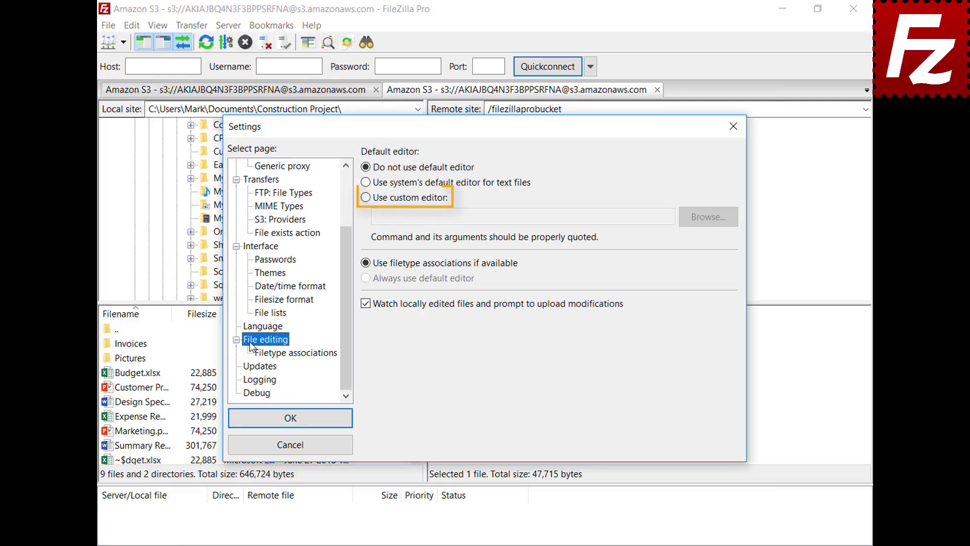
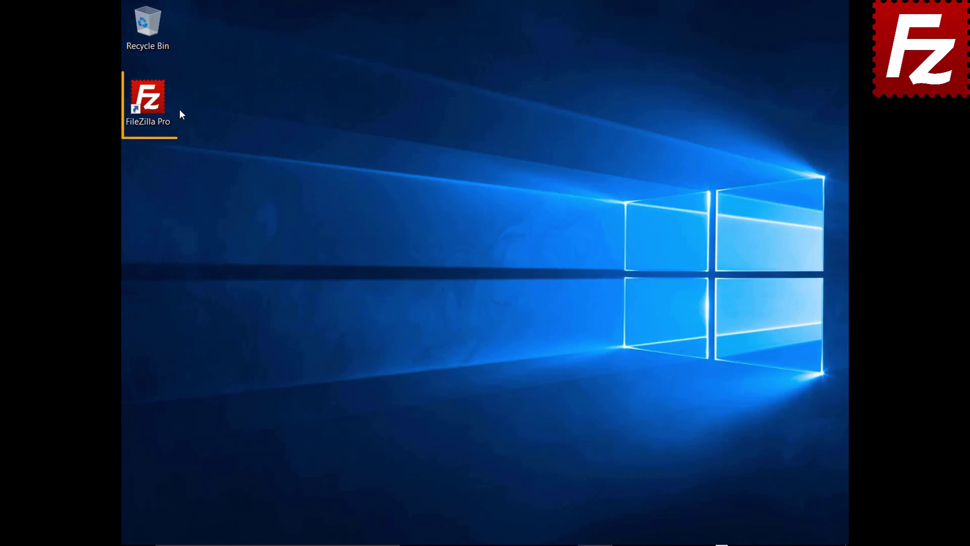
Step: Start FileZilla Pro from the desktop and connect to the saved FTP site
{"action": "double_click", "coordinate": [154, 105]}
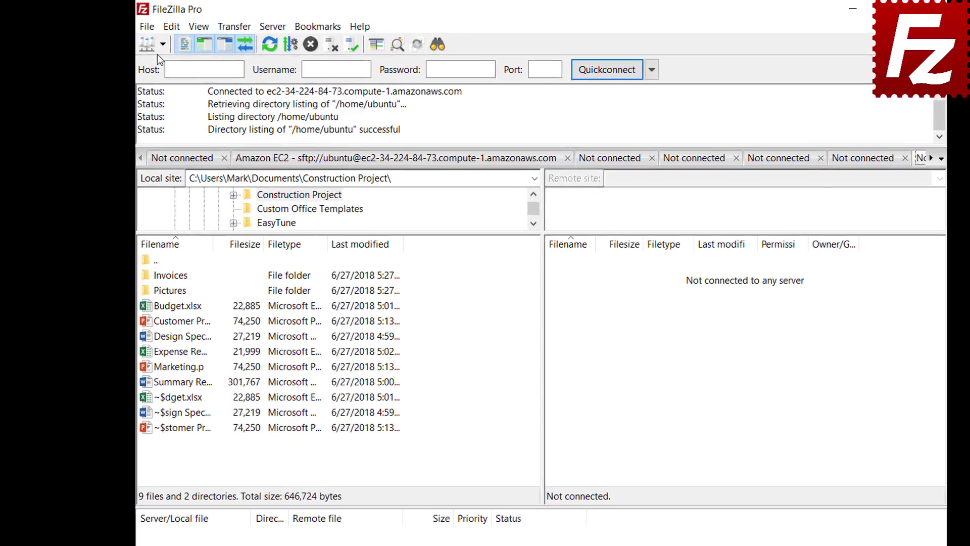
{"action": "left_click", "coordinate": [145, 40]}
{"action": "left_click", "coordinate": [167, 66]}
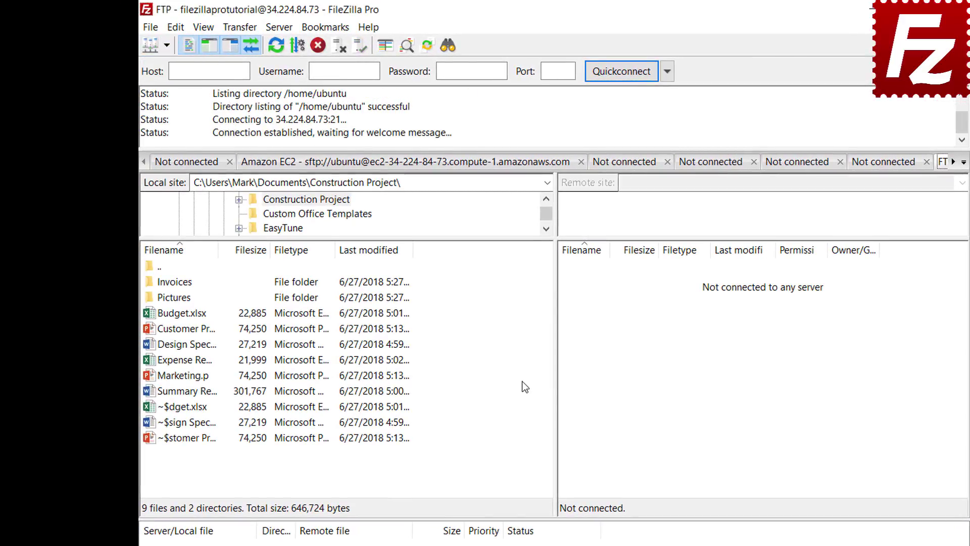
Step: Start a new site-specific bookmark for the FTP site and name it FTP-Pictures
{"action": "left_click", "coordinate": [328, 32]}
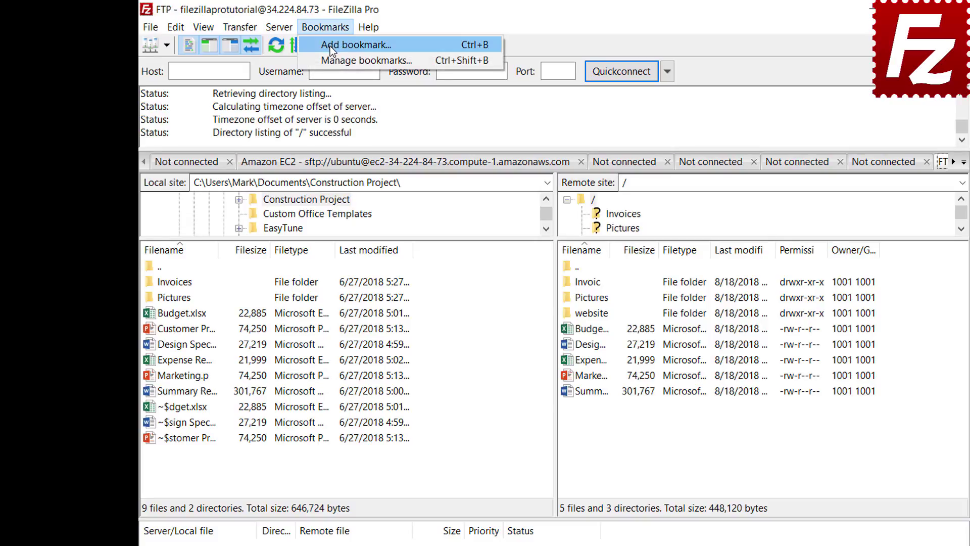
{"action": "left_click", "coordinate": [329, 47]}
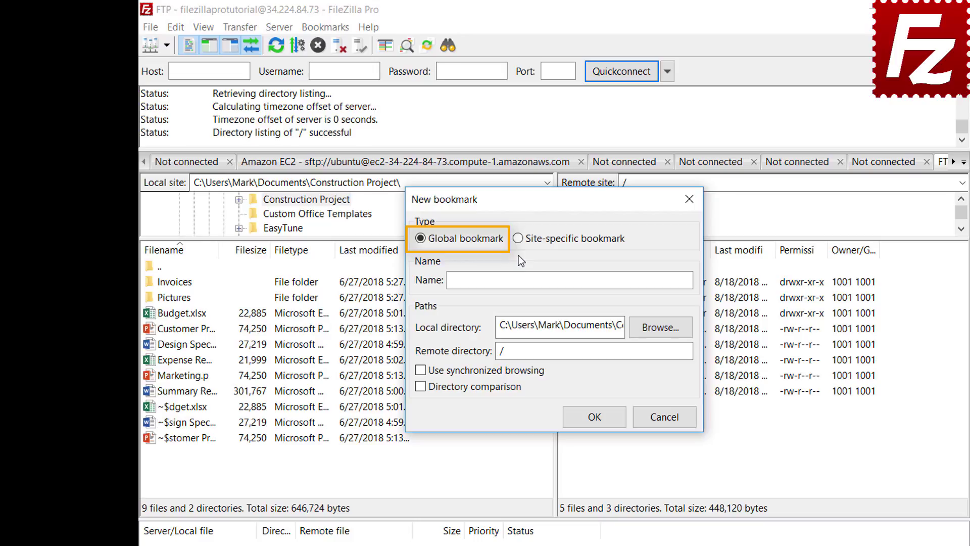
{"action": "left_click", "coordinate": [520, 241]}
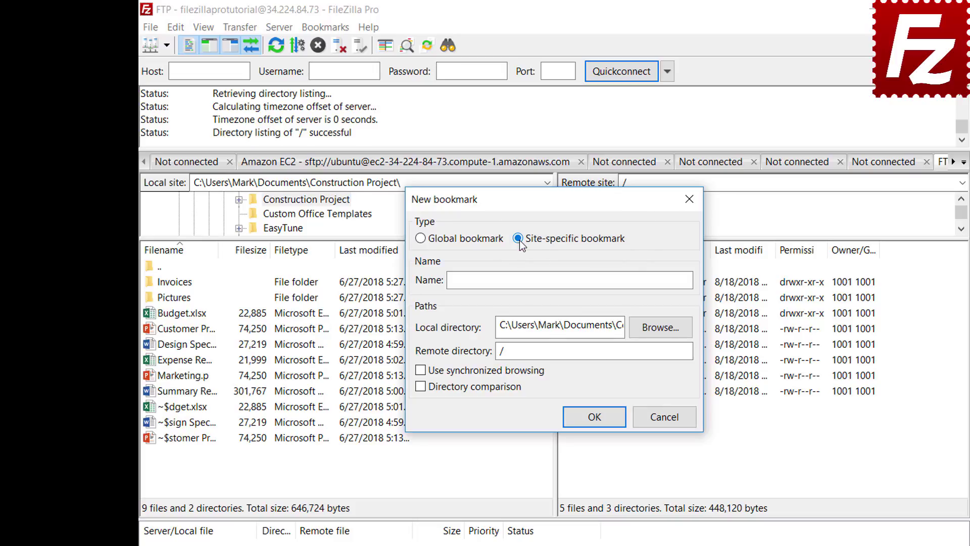
{"action": "left_click", "coordinate": [642, 277]}
{"action": "type", "text": "FTP-Pictures"}
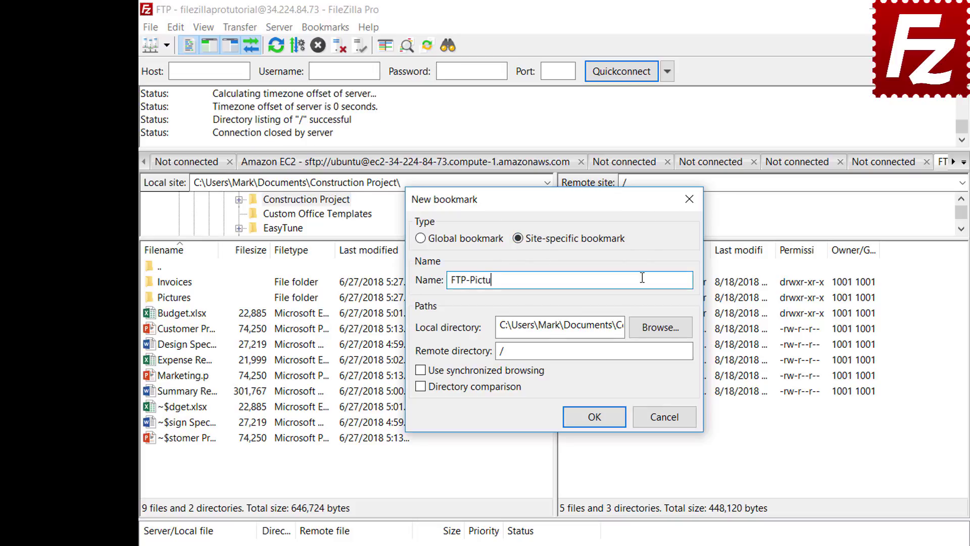
Step: Set the bookmark's local directory to the Pictures folder in Construction Project and its remote directory to /Pictures, and save it
{"action": "left_click", "coordinate": [661, 328]}
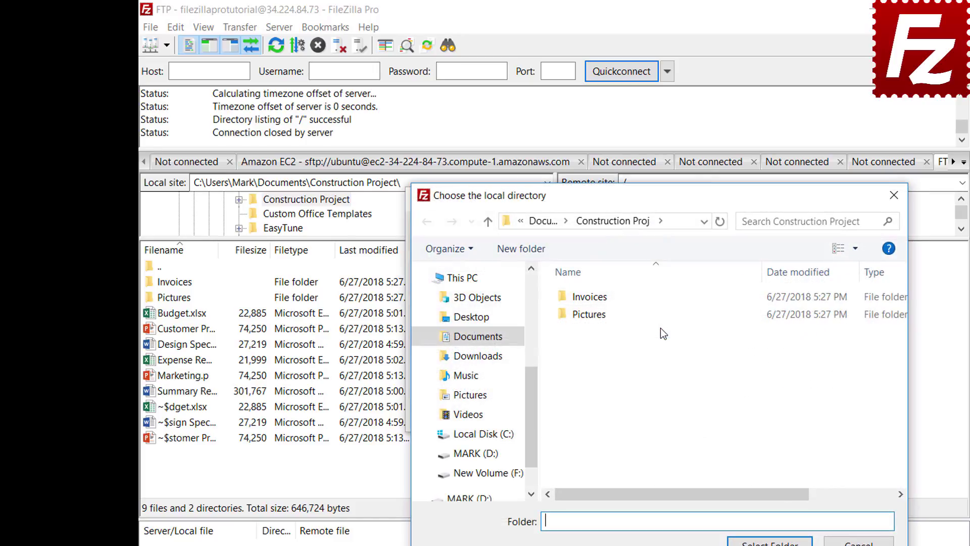
{"action": "double_click", "coordinate": [592, 316]}
{"action": "left_click", "coordinate": [770, 542]}
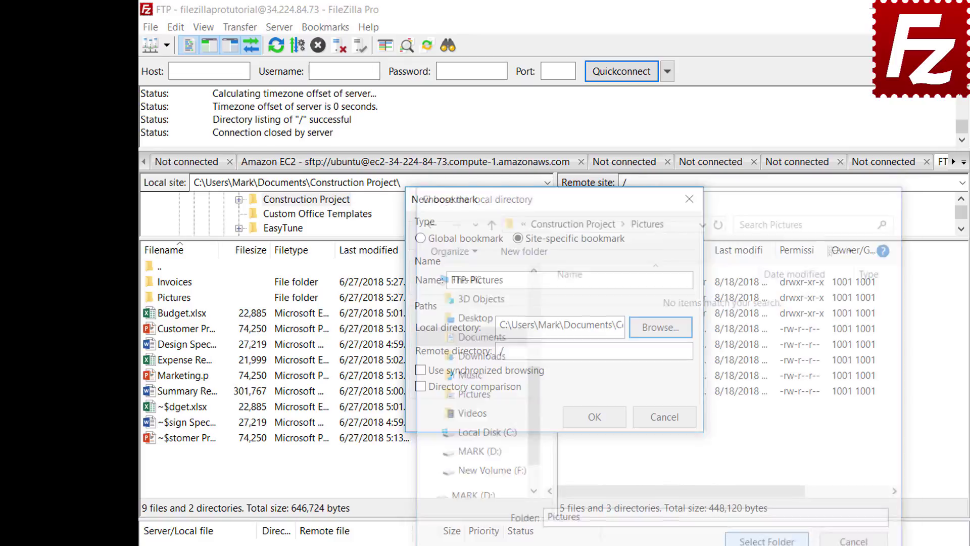
{"action": "left_click", "coordinate": [662, 354]}
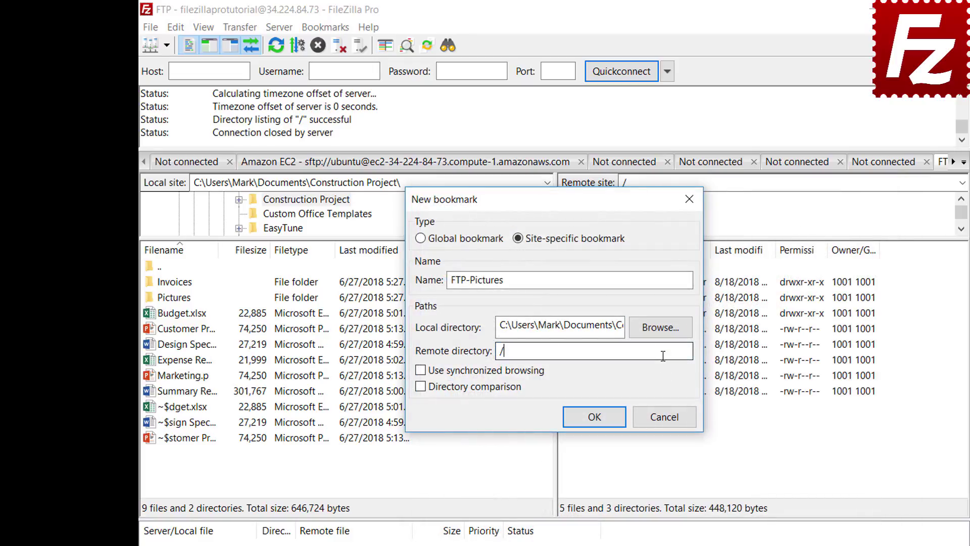
{"action": "type", "text": "Pictures"}
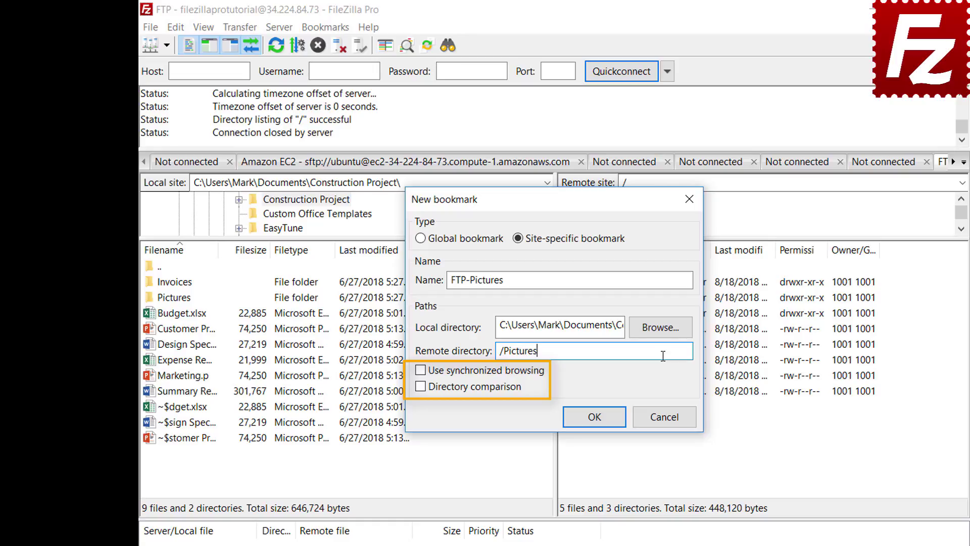
{"action": "left_click", "coordinate": [597, 418]}
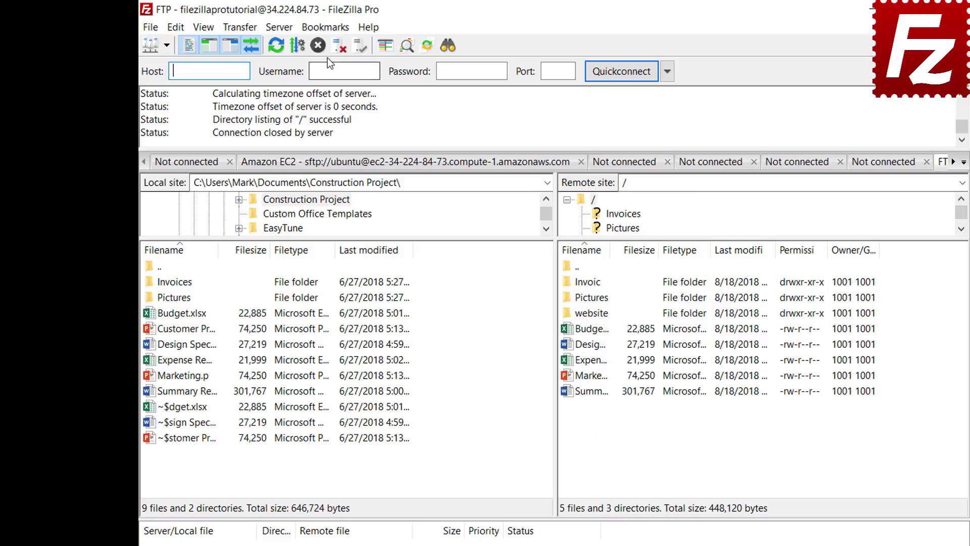
Step: Open the FTP-Pictures bookmark, and disconnect its tab from the server
{"action": "left_click", "coordinate": [326, 27]}
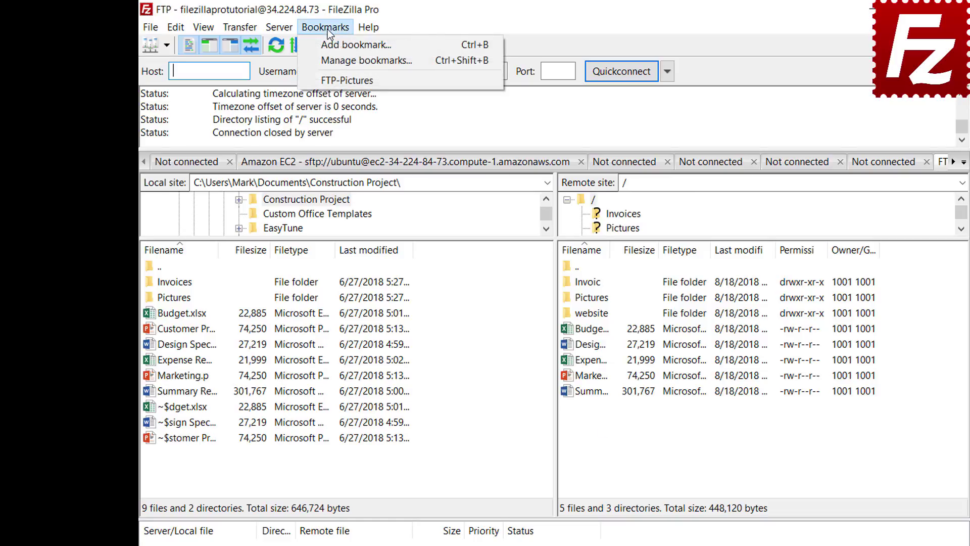
{"action": "left_click", "coordinate": [328, 81]}
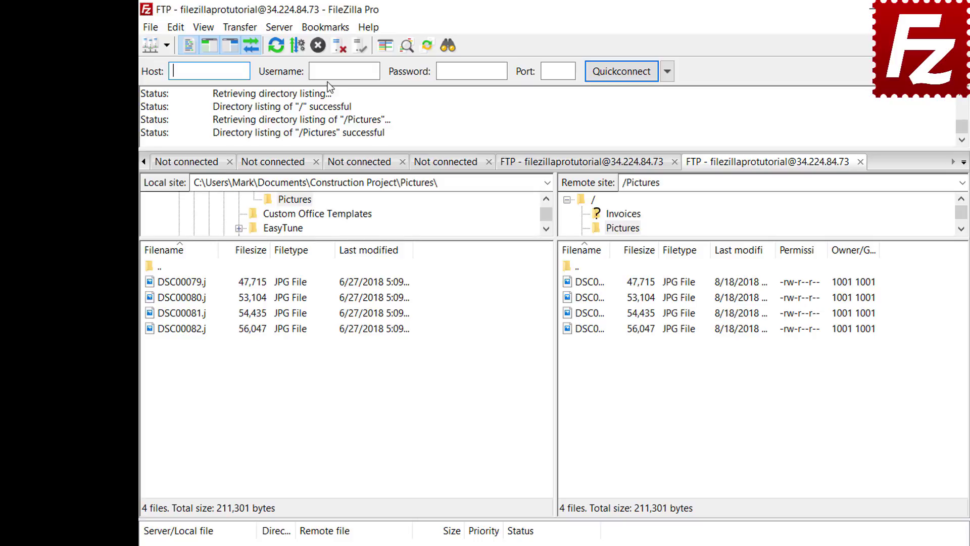
{"action": "left_click", "coordinate": [338, 46]}
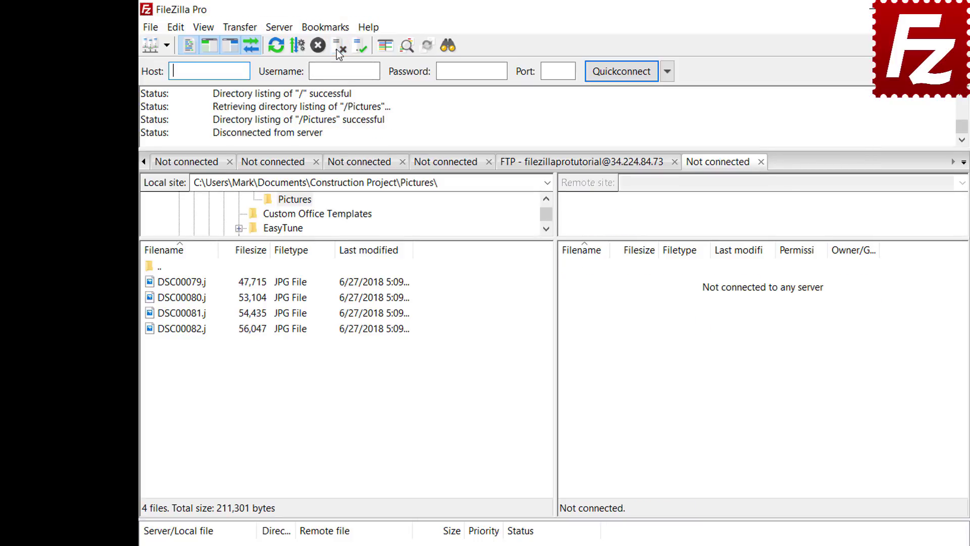
Step: Connect to the FTP site through its FTP-Pictures bookmark in the Site Manager
{"action": "left_click", "coordinate": [150, 28]}
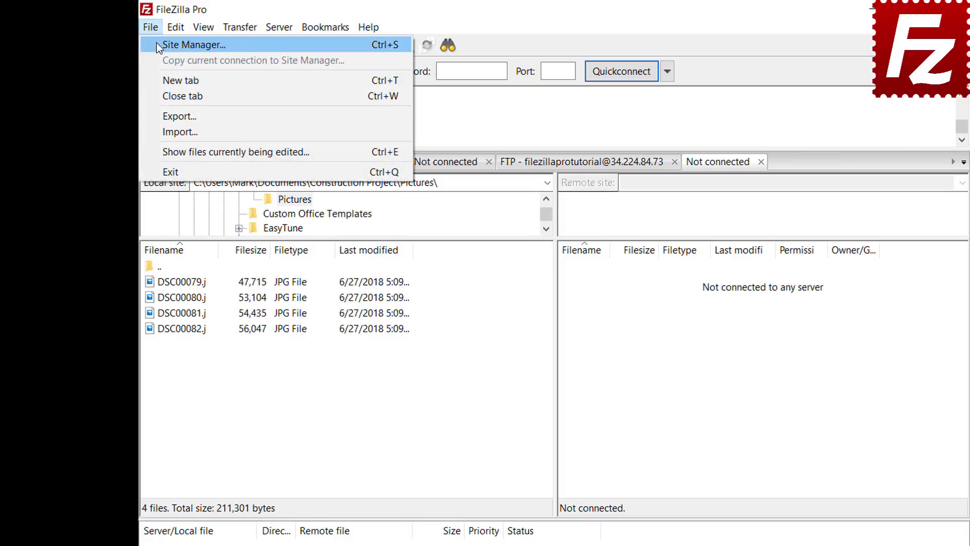
{"action": "left_click", "coordinate": [160, 46]}
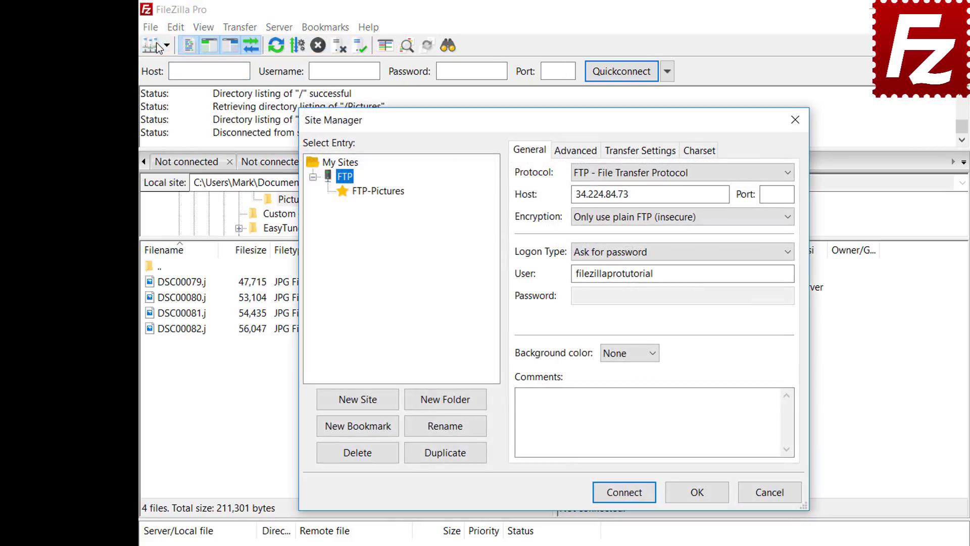
{"action": "left_click", "coordinate": [379, 191]}
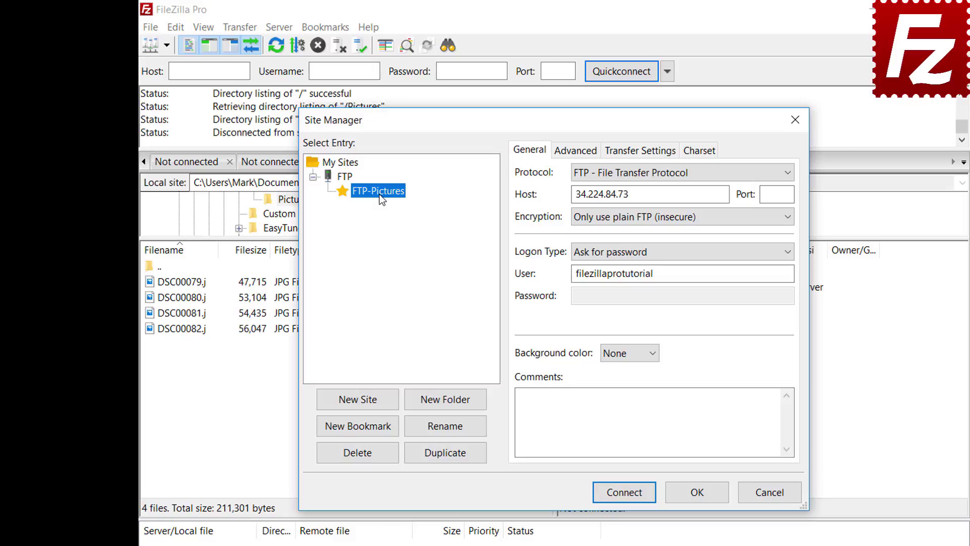
{"action": "left_click", "coordinate": [626, 493]}
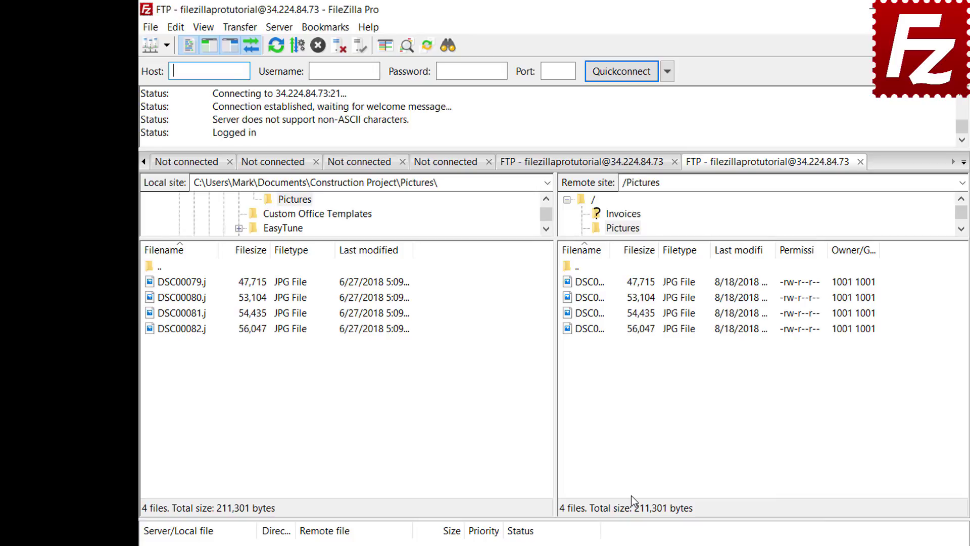
Step: Open the bookmark manager and view the site-specific FTP-Pictures bookmark
{"action": "left_click", "coordinate": [332, 29]}
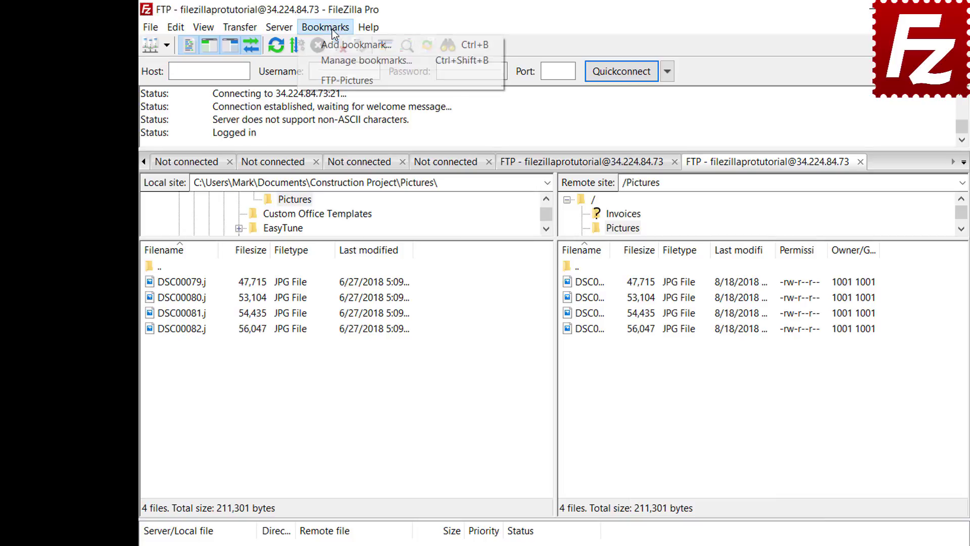
{"action": "left_click", "coordinate": [335, 59]}
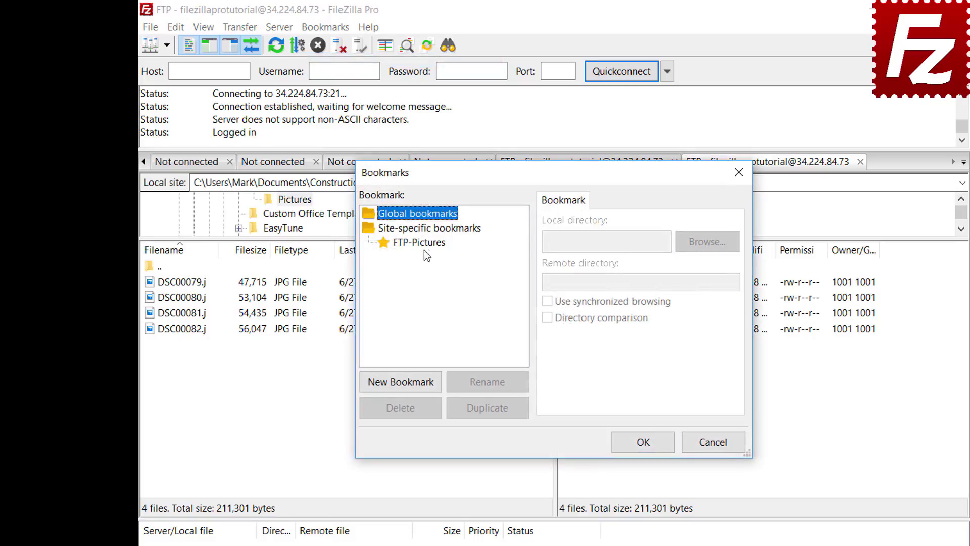
{"action": "left_click", "coordinate": [424, 242]}
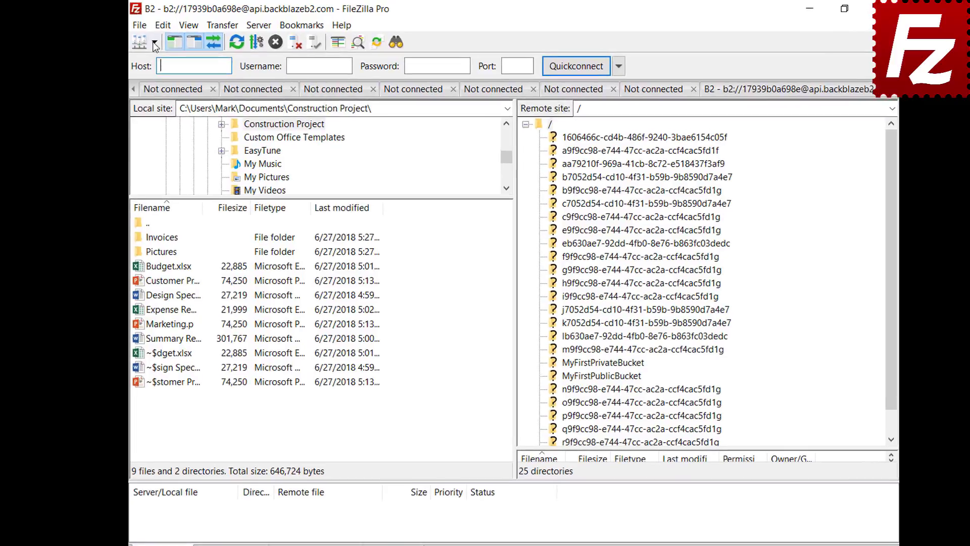
Step: Connect to the saved Amazon S3 site and open the Interface page of the settings
{"action": "left_click", "coordinate": [159, 43]}
{"action": "left_click", "coordinate": [158, 62]}
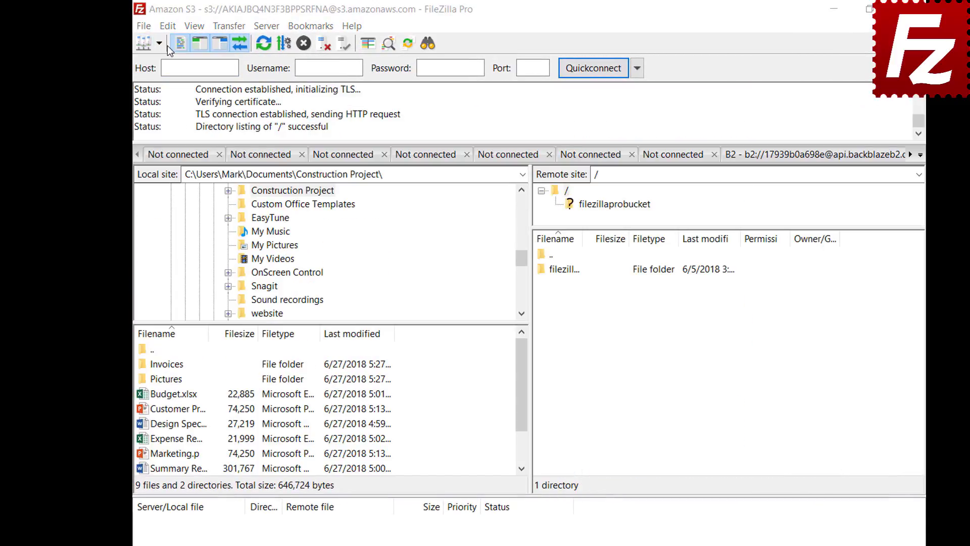
{"action": "left_click", "coordinate": [167, 26]}
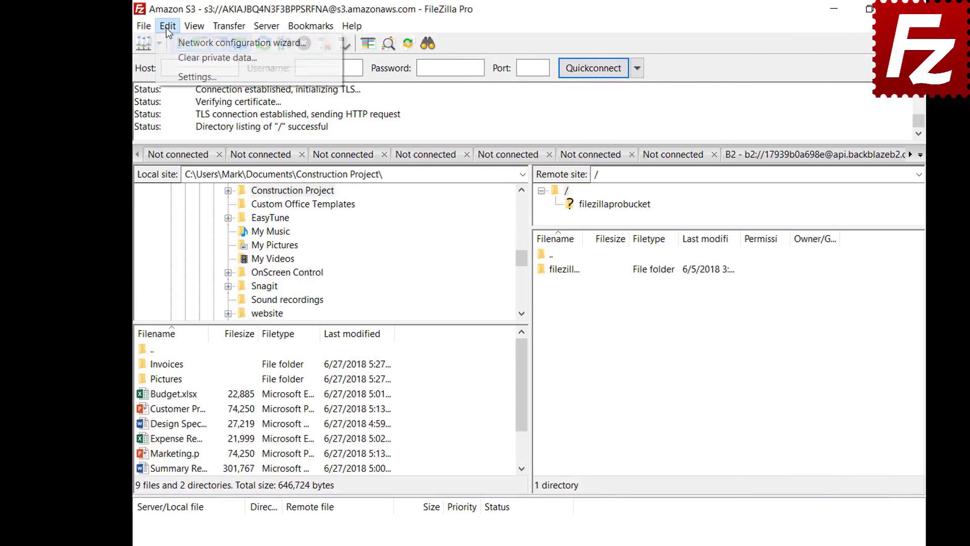
{"action": "left_click", "coordinate": [170, 80]}
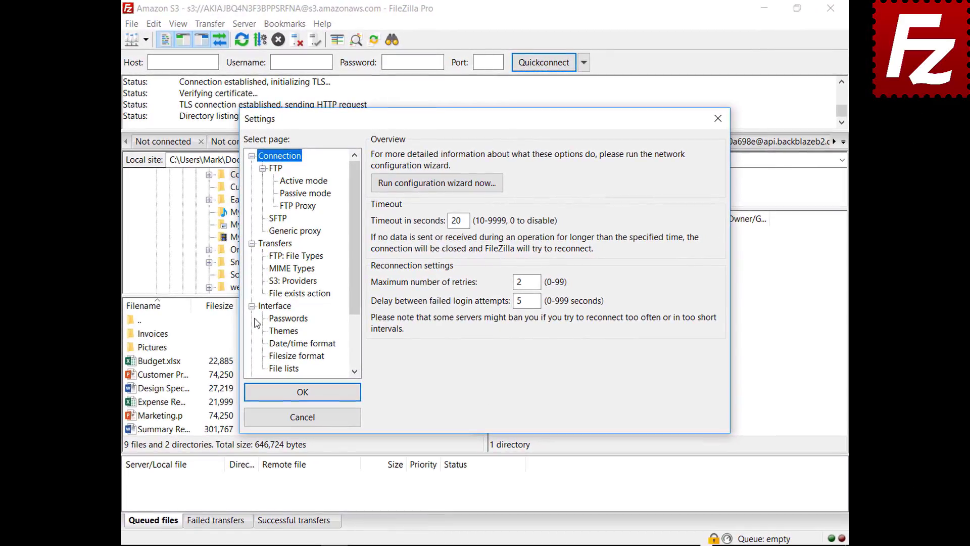
{"action": "left_click", "coordinate": [273, 317]}
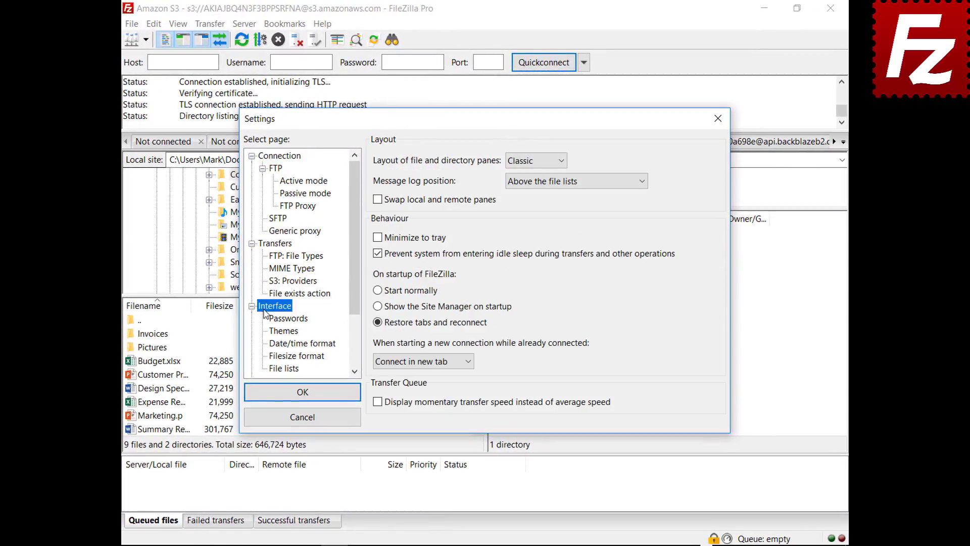
Step: Set the layout of file and directory panes to Explorer and move the Settings dialog aside to inspect it
{"action": "left_click", "coordinate": [535, 161]}
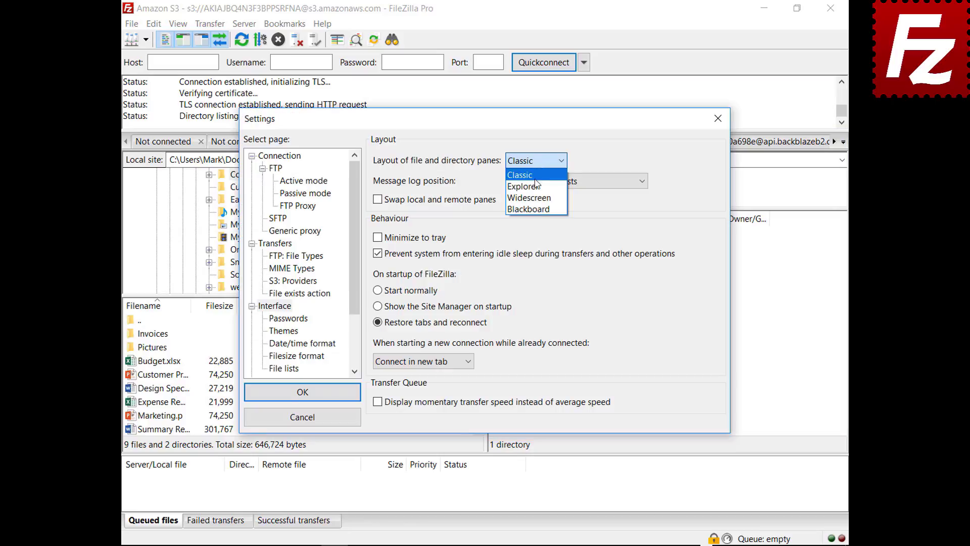
{"action": "left_click", "coordinate": [526, 184]}
{"action": "left_click_drag", "start_coordinate": [492, 125], "coordinate": [507, 545]}
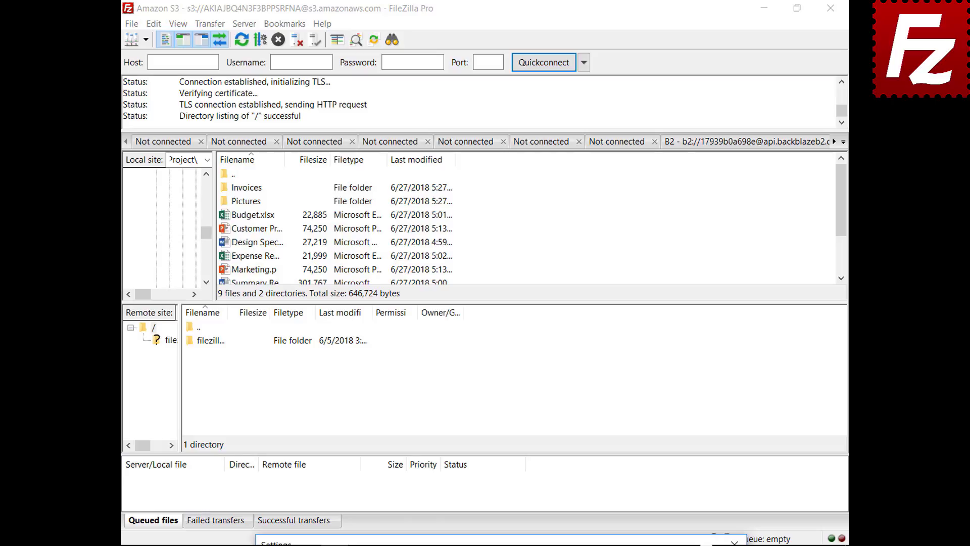
{"action": "left_click_drag", "start_coordinate": [509, 543], "coordinate": [484, 119]}
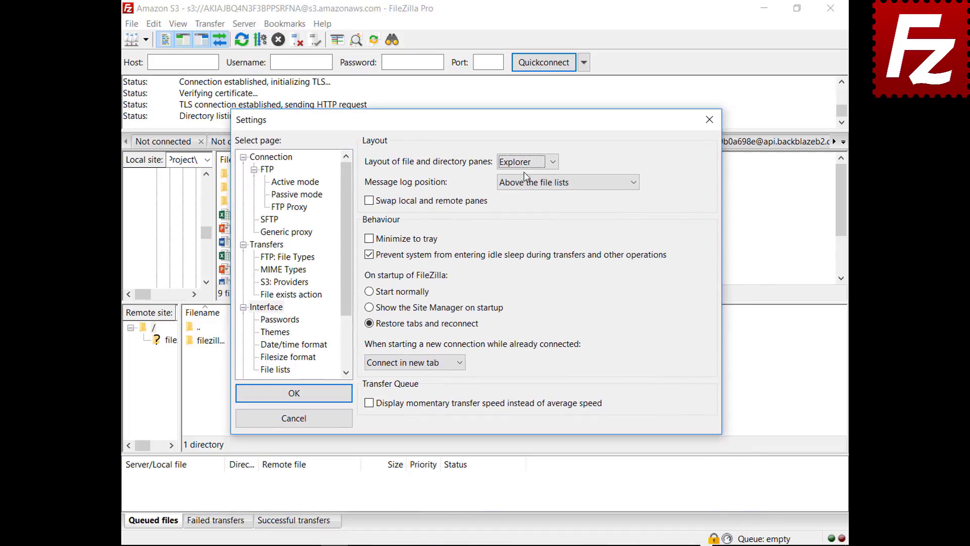
Step: Set the layout of file and directory panes to Widescreen and inspect it behind the Settings dialog
{"action": "left_click", "coordinate": [527, 163]}
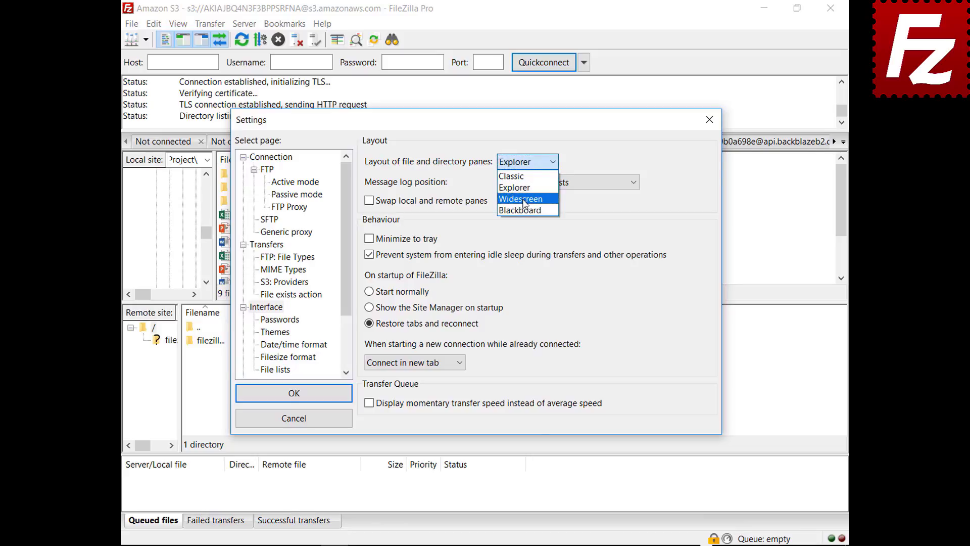
{"action": "left_click", "coordinate": [525, 200]}
{"action": "mouse_move", "coordinate": [490, 125]}
{"action": "left_mouse_down"}
{"action": "mouse_move", "coordinate": [514, 545]}
{"action": "mouse_move", "coordinate": [482, 132]}
{"action": "left_mouse_up"}
Step: Apply the Blackboard layout to the file and directory panes, inspect it, and set the layout back to Classic
{"action": "left_click", "coordinate": [521, 172]}
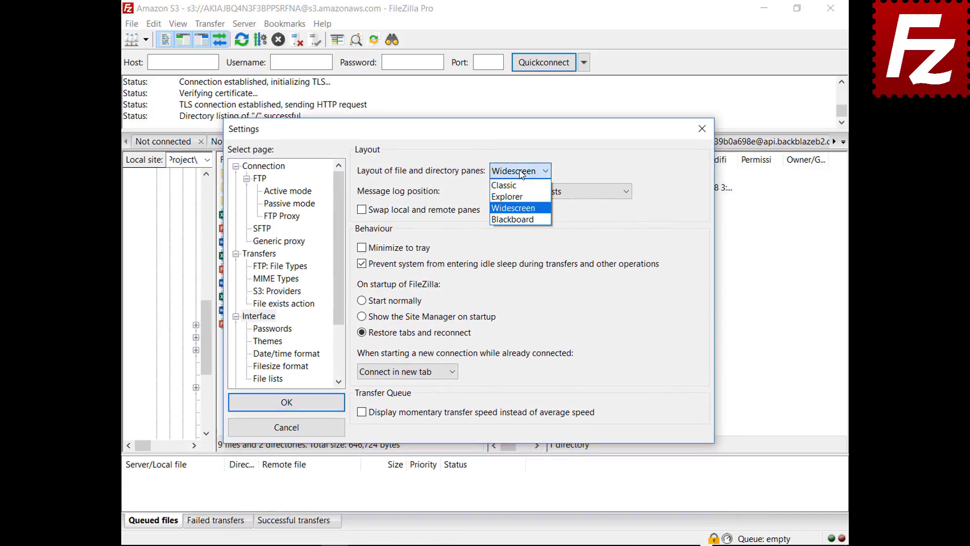
{"action": "left_click", "coordinate": [518, 222]}
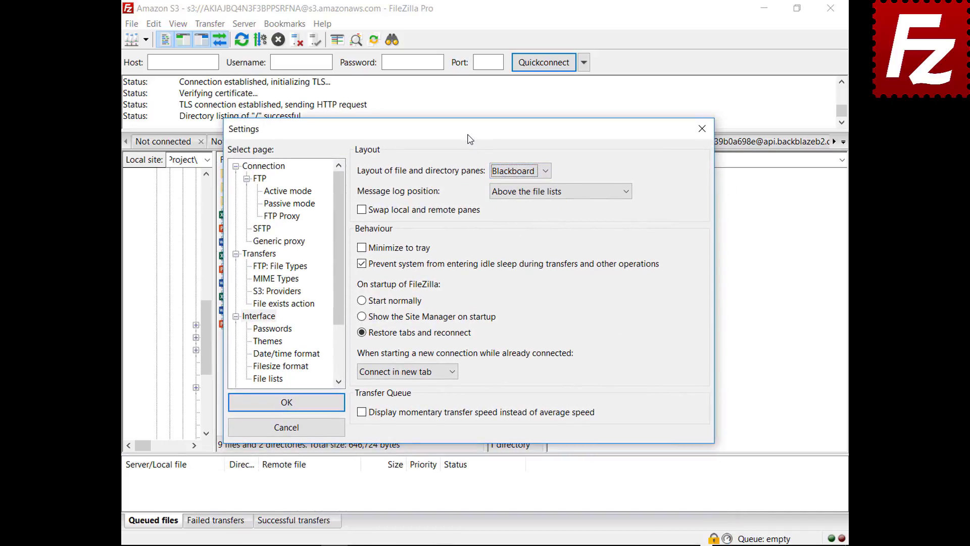
{"action": "left_click_drag", "start_coordinate": [470, 133], "coordinate": [471, 544]}
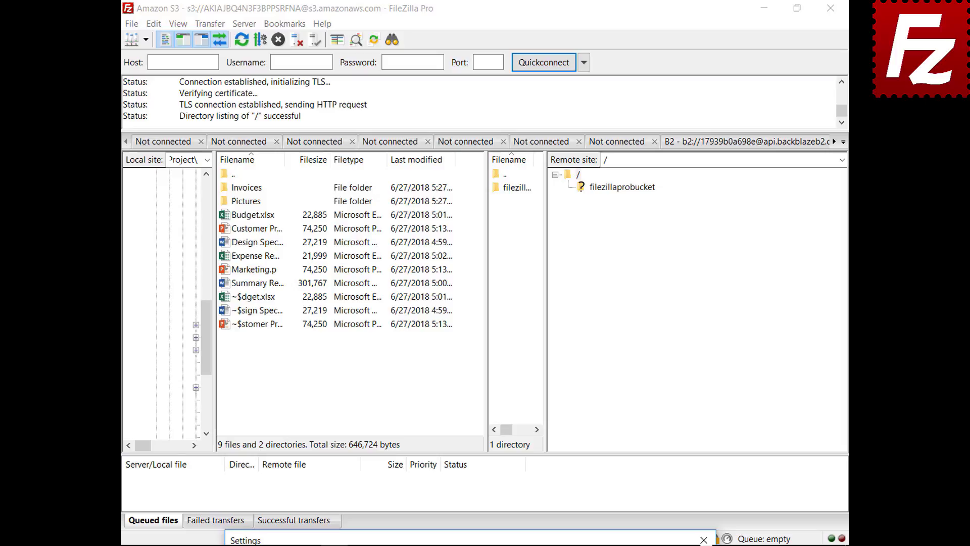
{"action": "left_click_drag", "start_coordinate": [471, 540], "coordinate": [446, 138]}
{"action": "left_click", "coordinate": [496, 182]}
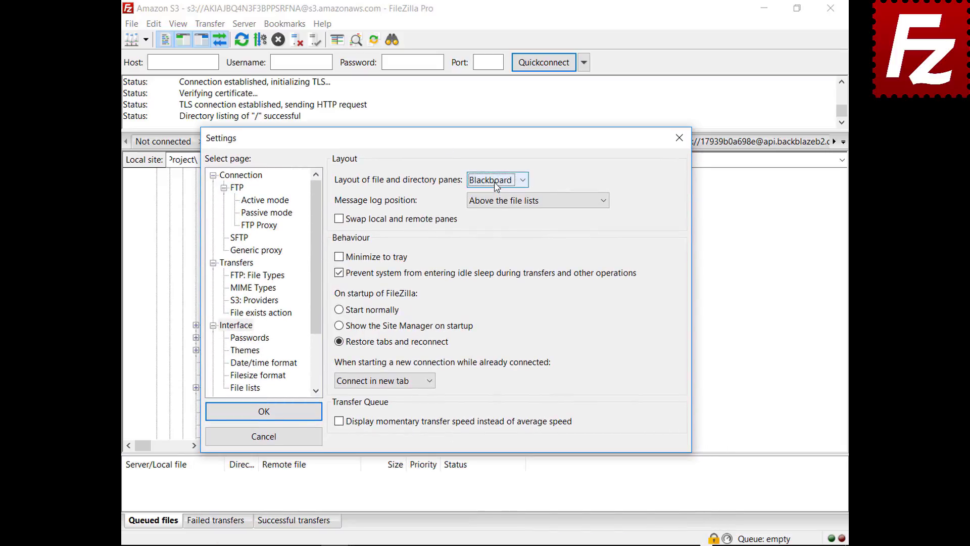
{"action": "left_click", "coordinate": [493, 194]}
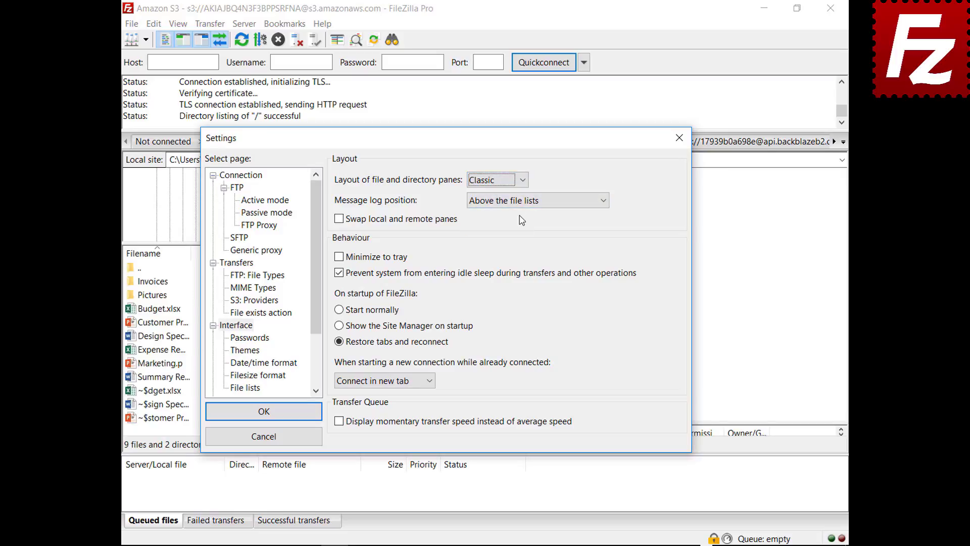
Step: Set the message log position to Next to the transfer queue and move the Settings dialog to inspect it
{"action": "left_click", "coordinate": [522, 202]}
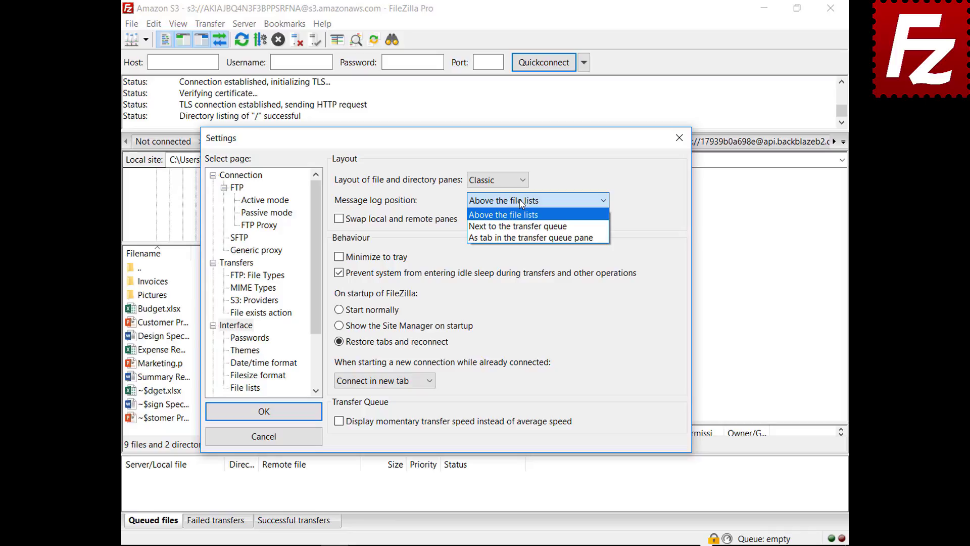
{"action": "left_click_drag", "start_coordinate": [521, 138], "coordinate": [546, 540]}
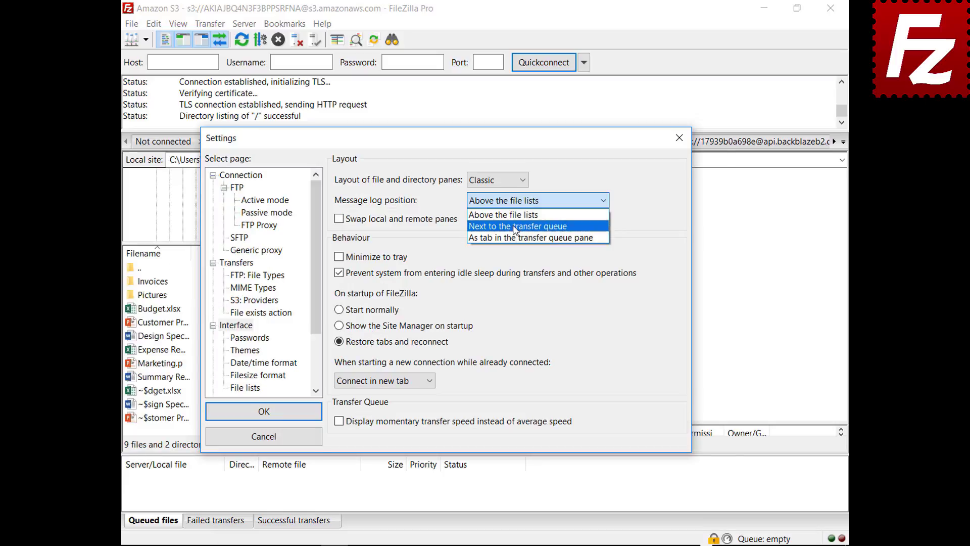
{"action": "left_click", "coordinate": [516, 226]}
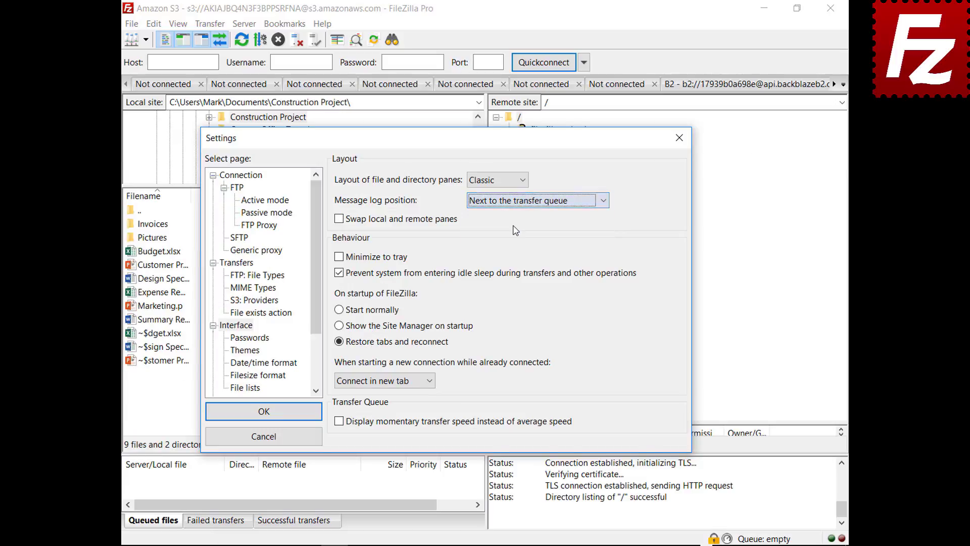
{"action": "left_click_drag", "start_coordinate": [451, 144], "coordinate": [471, 101]}
Step: Set the message log position to As tab in the transfer queue pane and inspect the new layout
{"action": "left_click", "coordinate": [553, 164]}
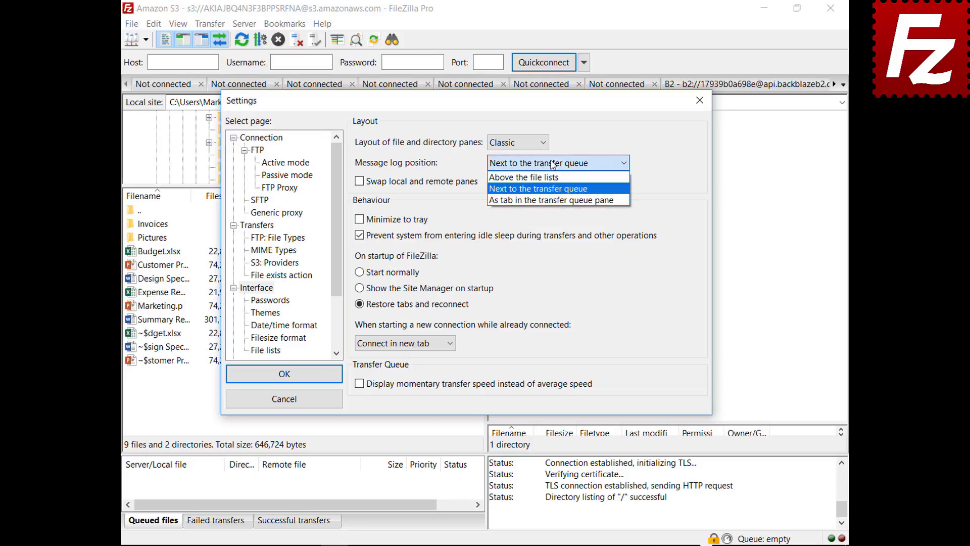
{"action": "left_click", "coordinate": [551, 200]}
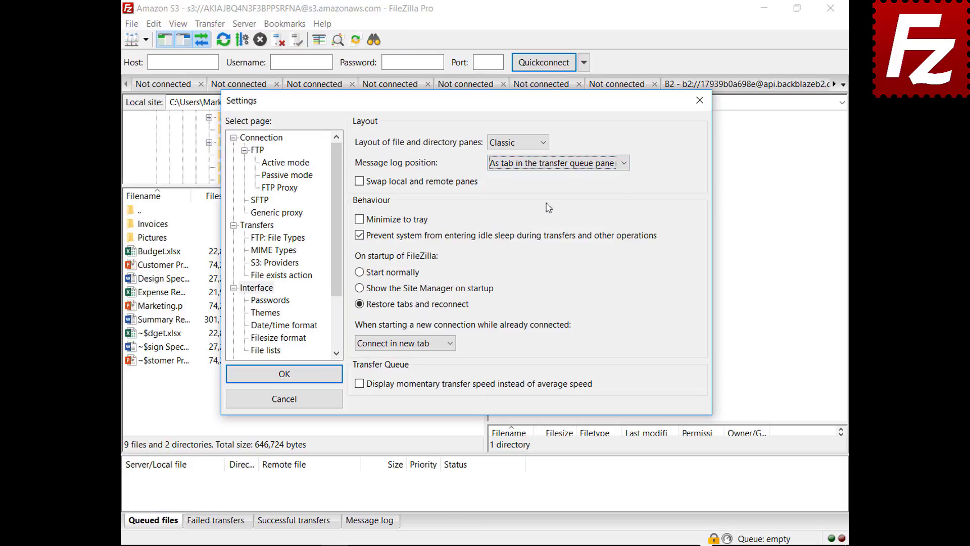
{"action": "left_click_drag", "start_coordinate": [484, 106], "coordinate": [495, 545]}
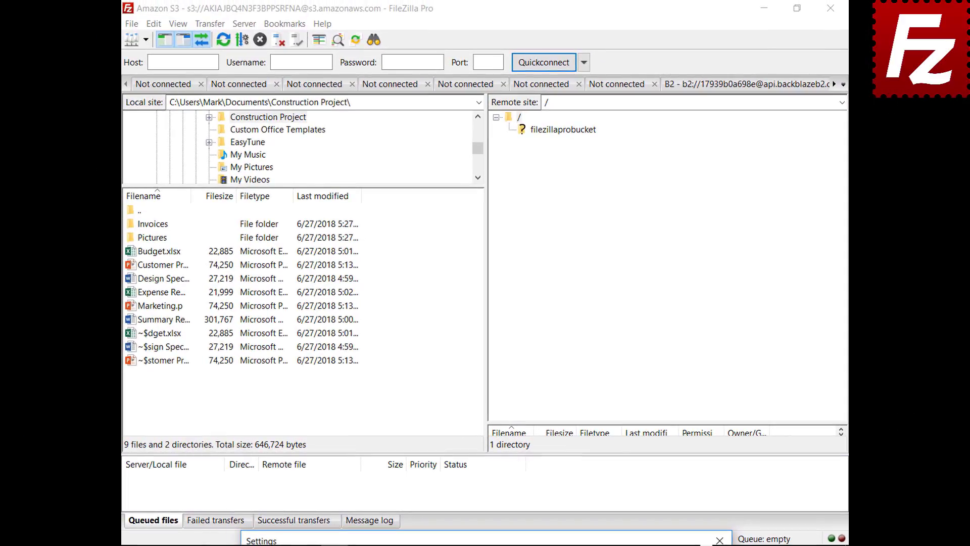
{"action": "left_click_drag", "start_coordinate": [506, 539], "coordinate": [510, 127]}
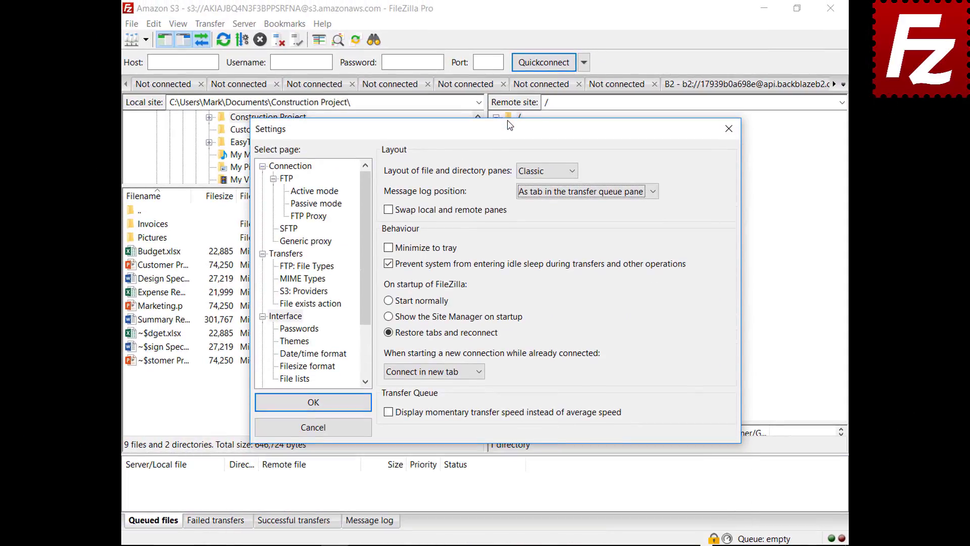
Step: Turn on Minimize to tray in the Interface settings and save the settings
{"action": "left_click", "coordinate": [389, 248]}
{"action": "left_click", "coordinate": [389, 249]}
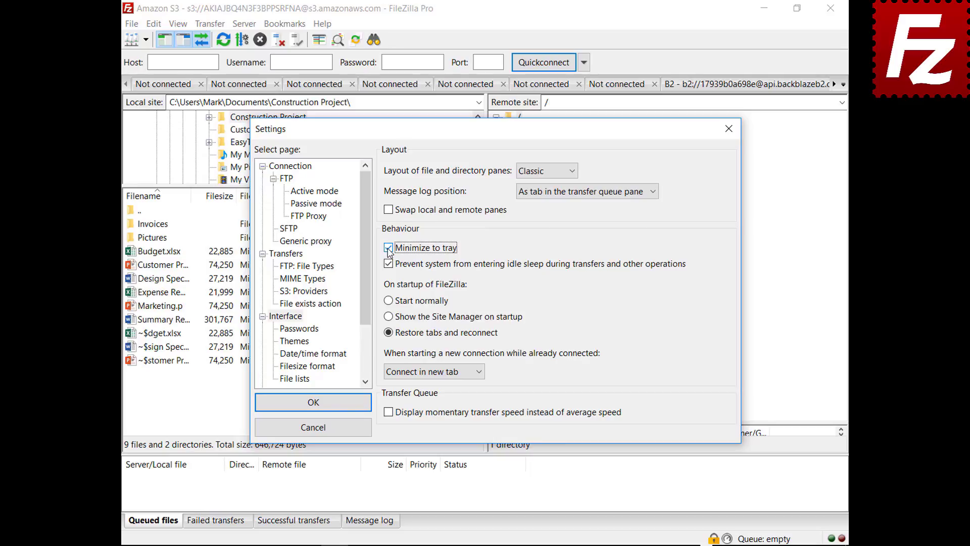
{"action": "left_click", "coordinate": [312, 402]}
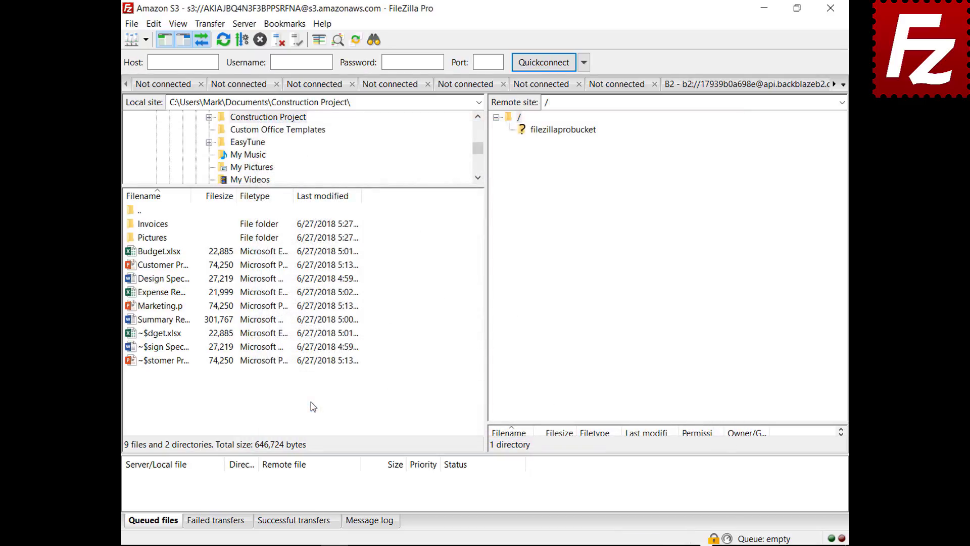
Step: Minimize the FileZilla Pro window to the system tray and restore it from there
{"action": "left_click", "coordinate": [764, 9]}
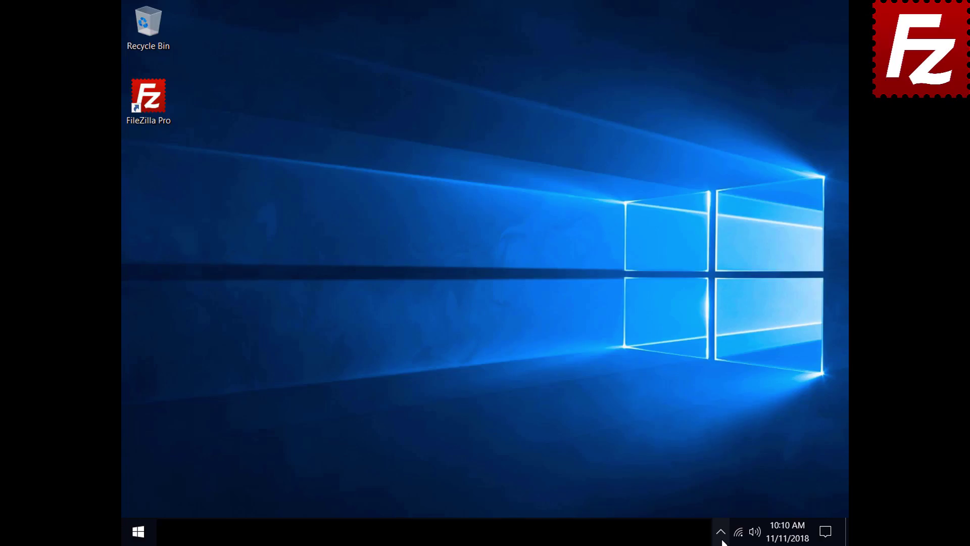
{"action": "left_click", "coordinate": [723, 540]}
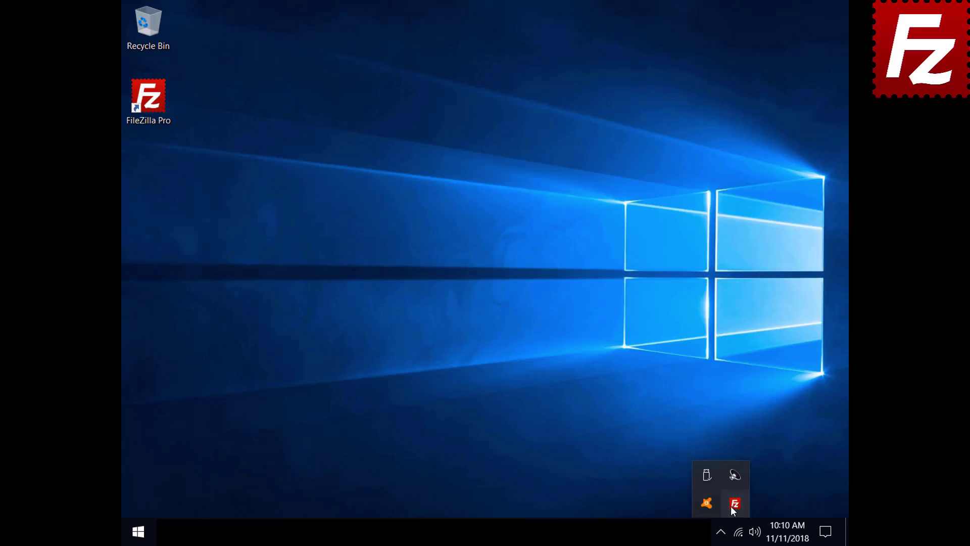
{"action": "left_click", "coordinate": [730, 505]}
Step: In the Interface settings, set new connections made while already connected to Connect in new tab, and switch that to Connect in current tab
{"action": "left_click", "coordinate": [153, 23]}
{"action": "left_click", "coordinate": [161, 70]}
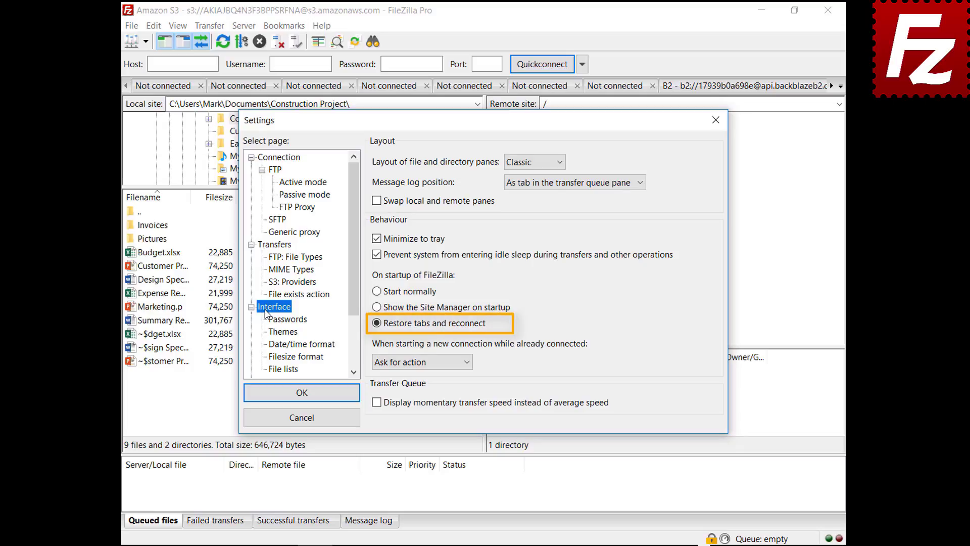
{"action": "left_click", "coordinate": [416, 363]}
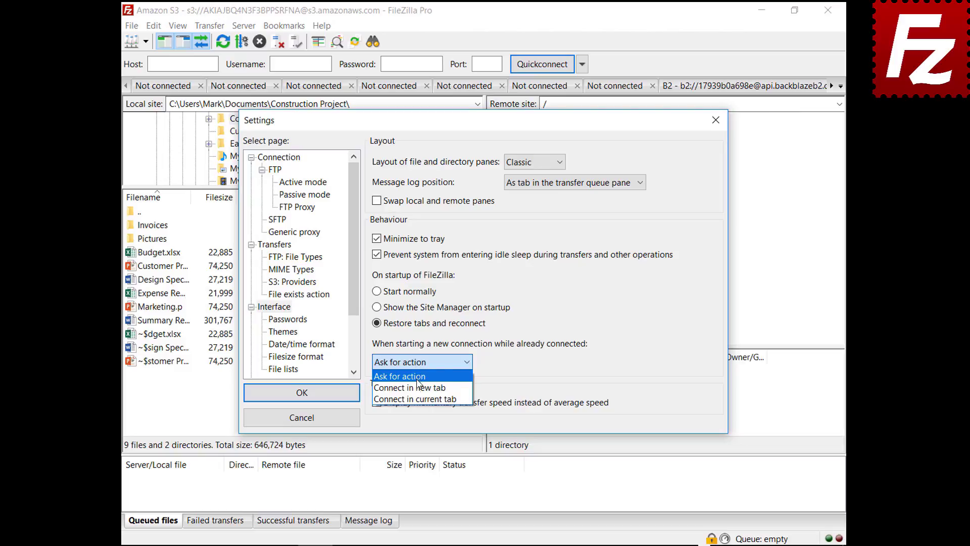
{"action": "left_click", "coordinate": [415, 388]}
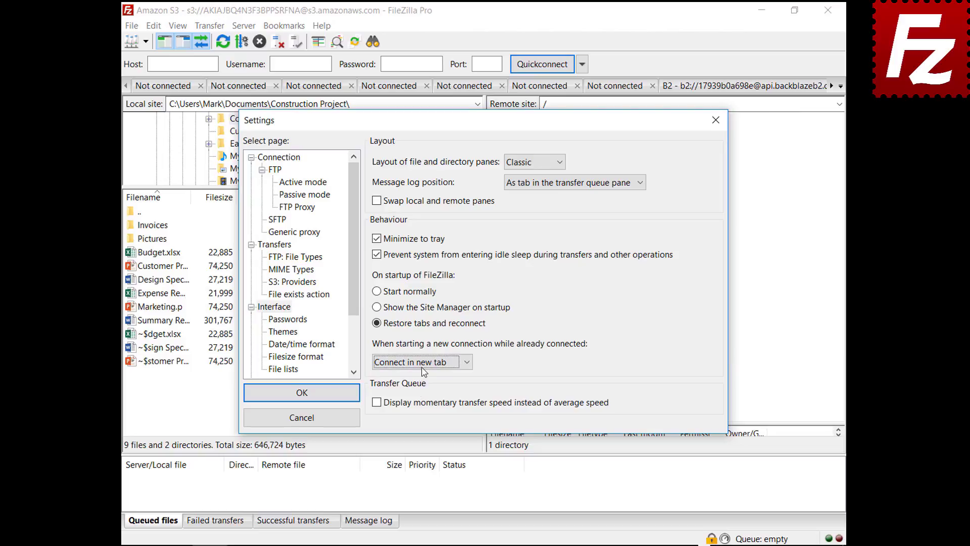
{"action": "left_click", "coordinate": [424, 368]}
{"action": "left_click", "coordinate": [427, 398]}
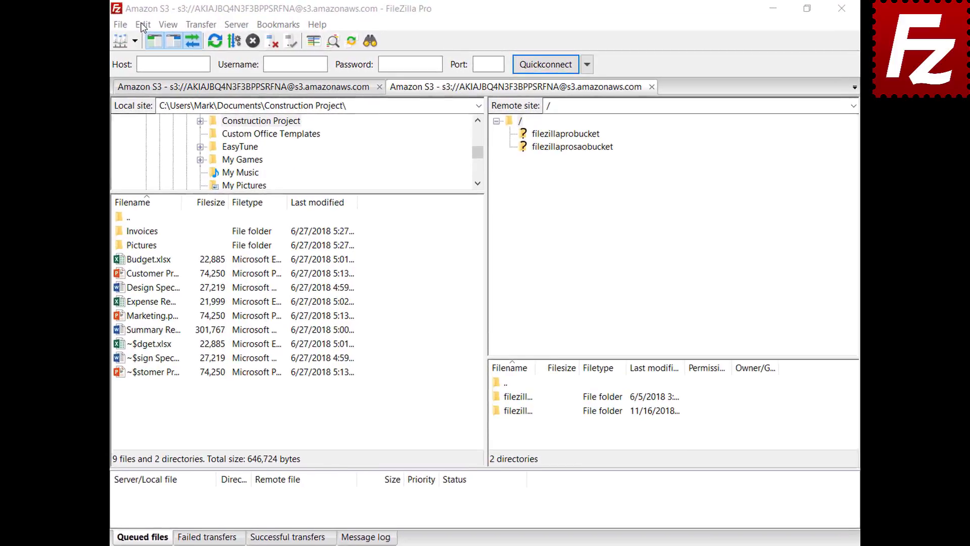
Step: In the Date/time format settings, set date formatting to Custom with the format %B %d %Y
{"action": "left_click", "coordinate": [154, 25]}
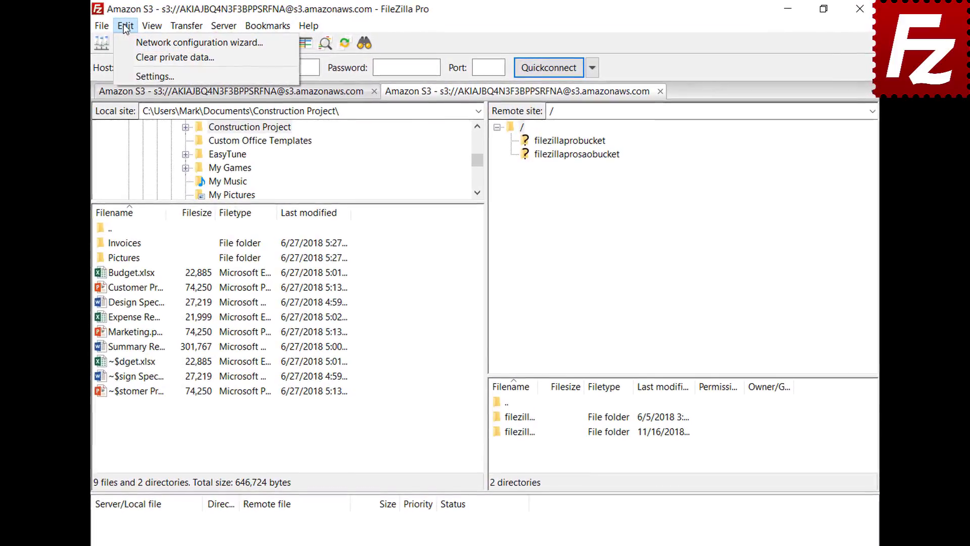
{"action": "left_click", "coordinate": [132, 79]}
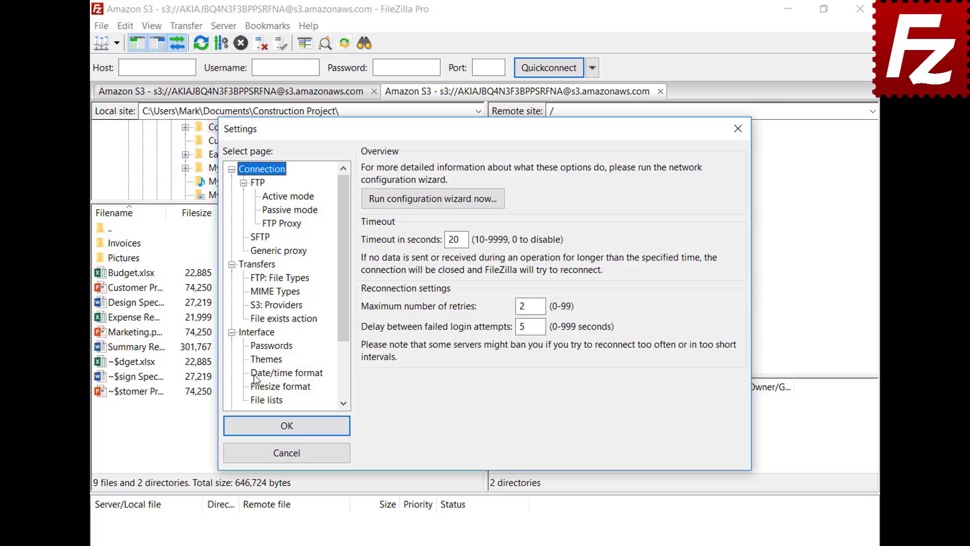
{"action": "left_click", "coordinate": [273, 373]}
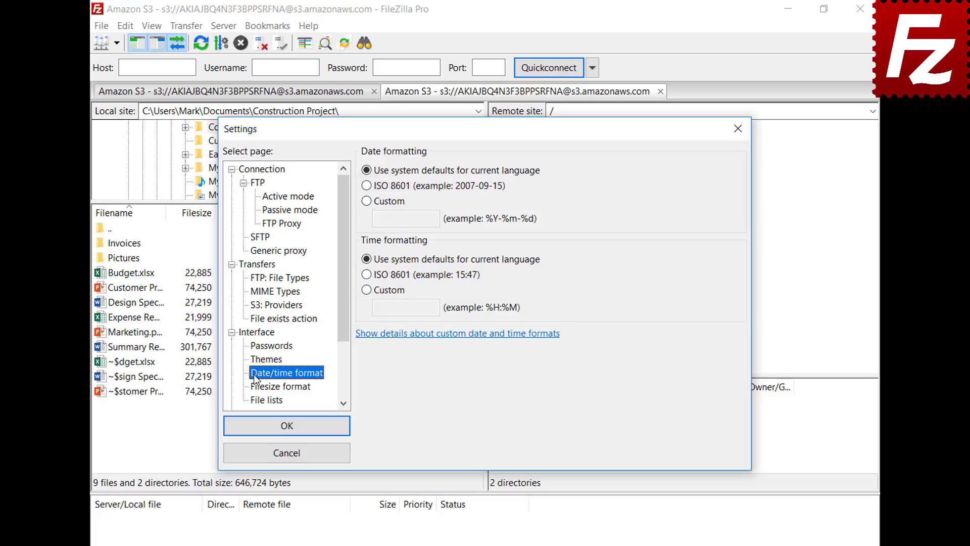
{"action": "left_click", "coordinate": [387, 201]}
{"action": "type", "text": "%B %d %Y"}
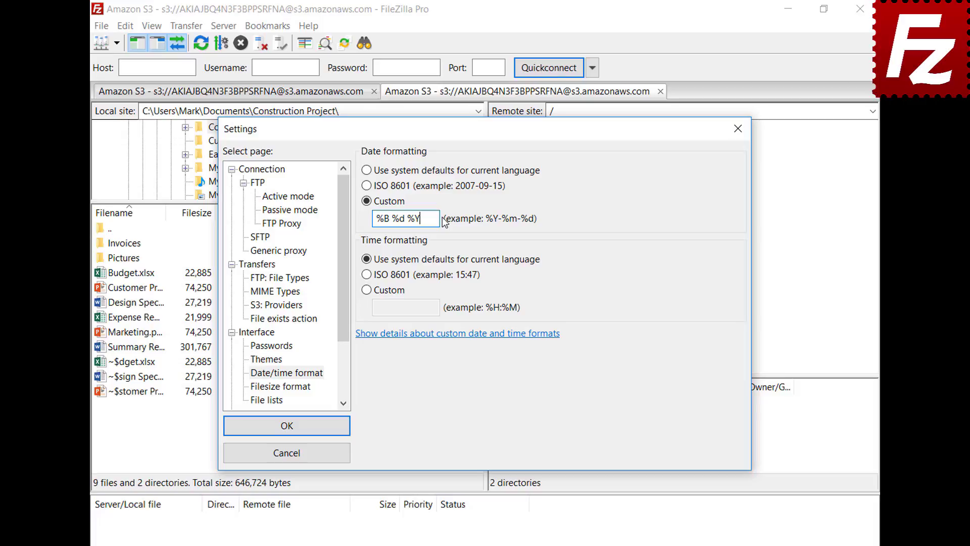
Step: Set time formatting to Custom with the format %H:%M:%S and save the settings
{"action": "left_click", "coordinate": [367, 289]}
{"action": "left_click", "coordinate": [439, 308]}
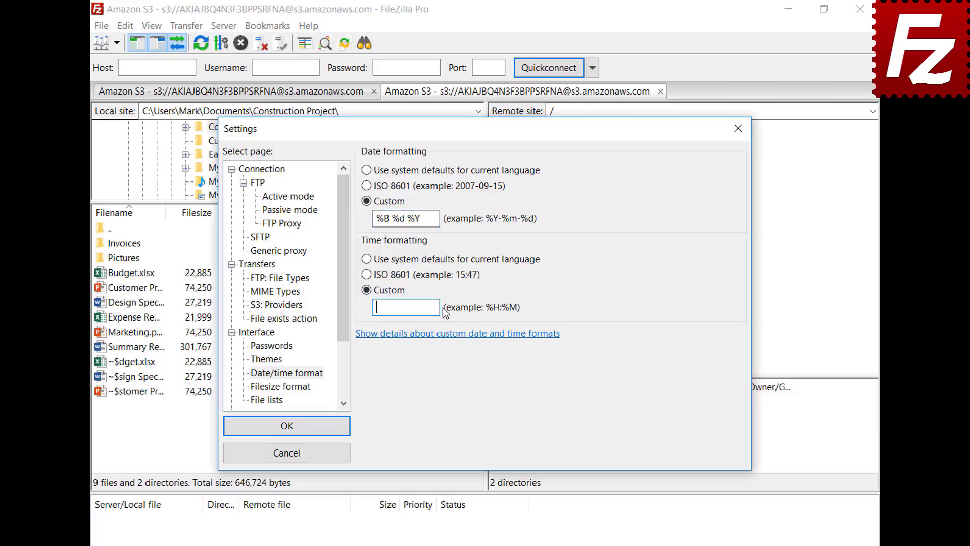
{"action": "type", "text": "%H:%M:%S"}
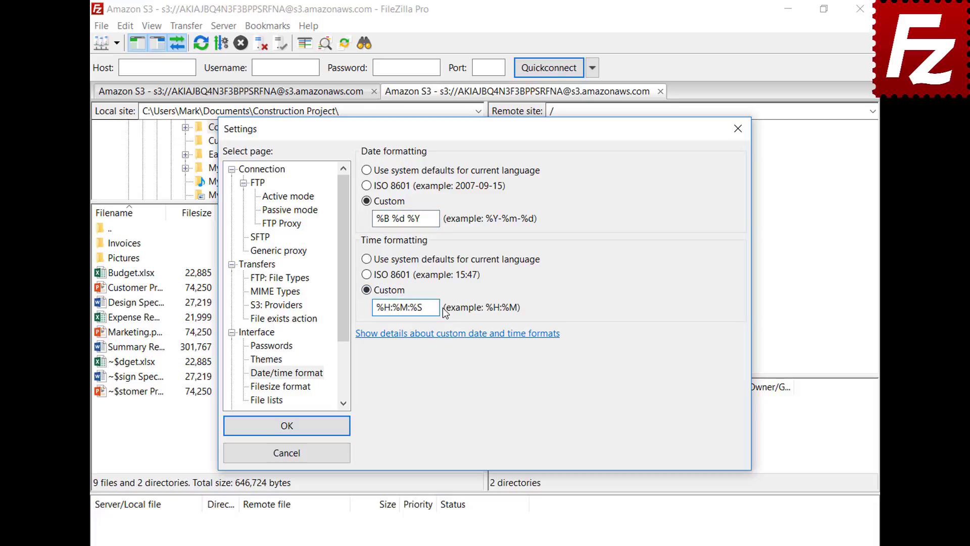
{"action": "left_click", "coordinate": [287, 425]}
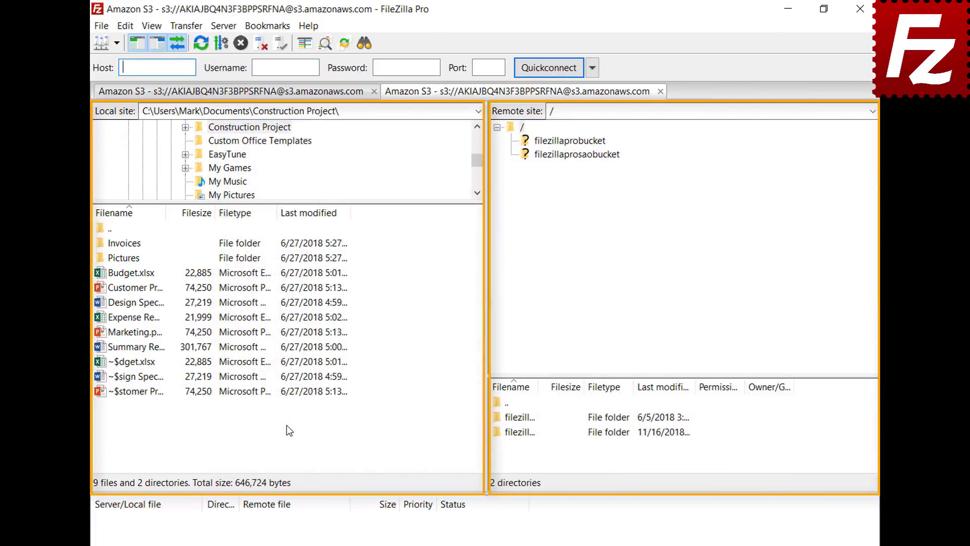
Step: In the Filesize format settings, turn the thousands separator off and back on to compare the examples
{"action": "left_click", "coordinate": [126, 26]}
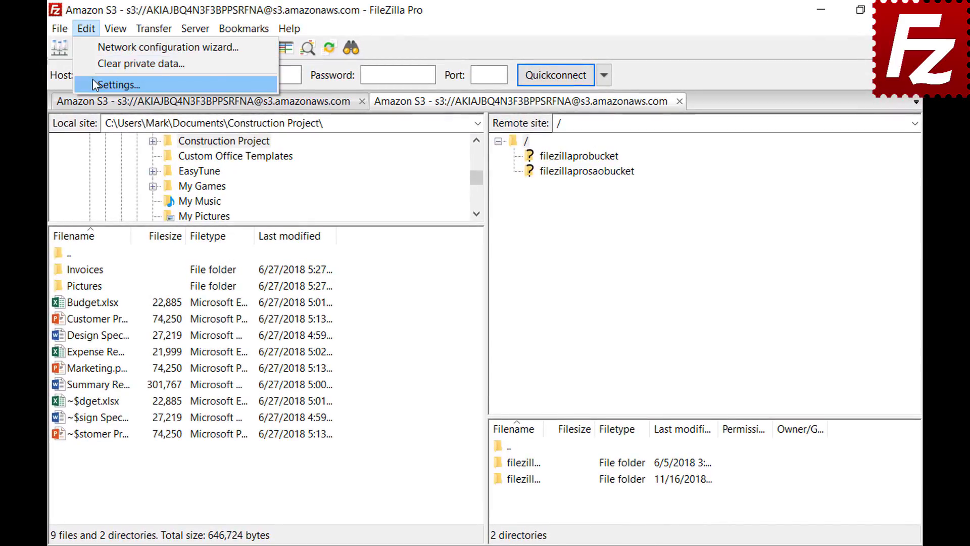
{"action": "left_click", "coordinate": [92, 85]}
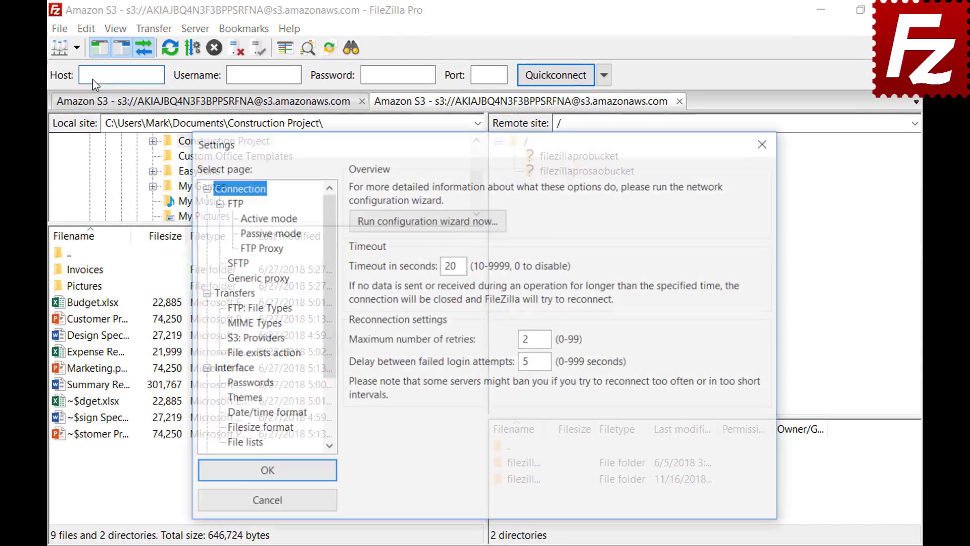
{"action": "left_click", "coordinate": [230, 430]}
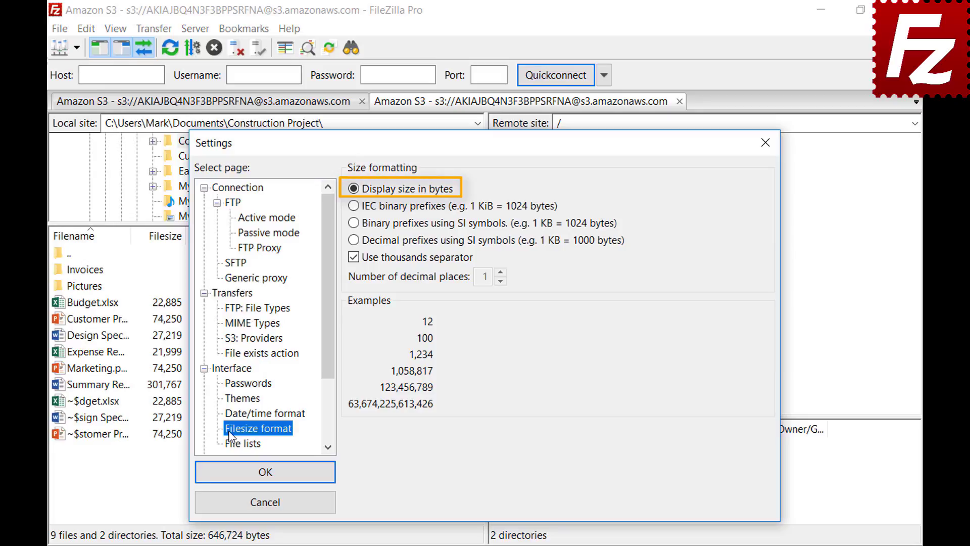
{"action": "left_click", "coordinate": [354, 259]}
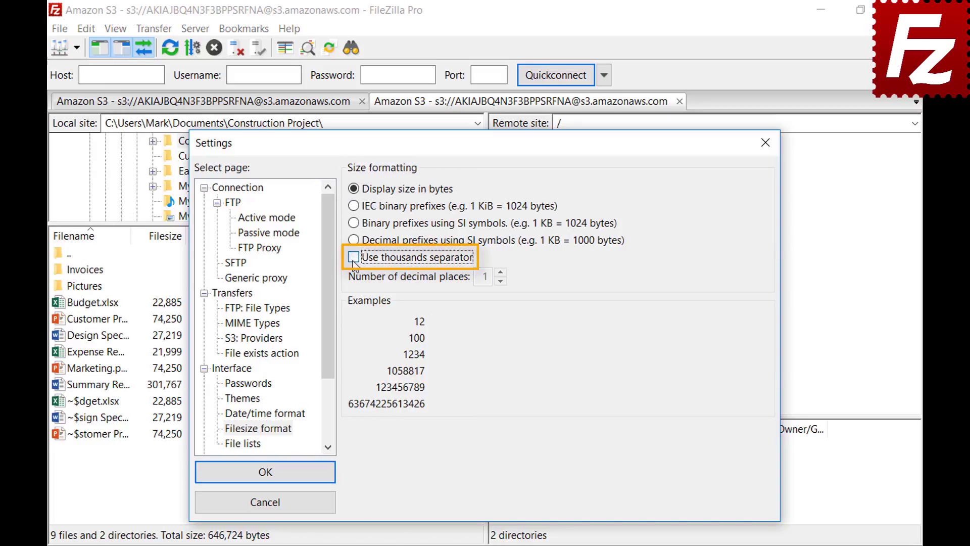
{"action": "left_click", "coordinate": [354, 259]}
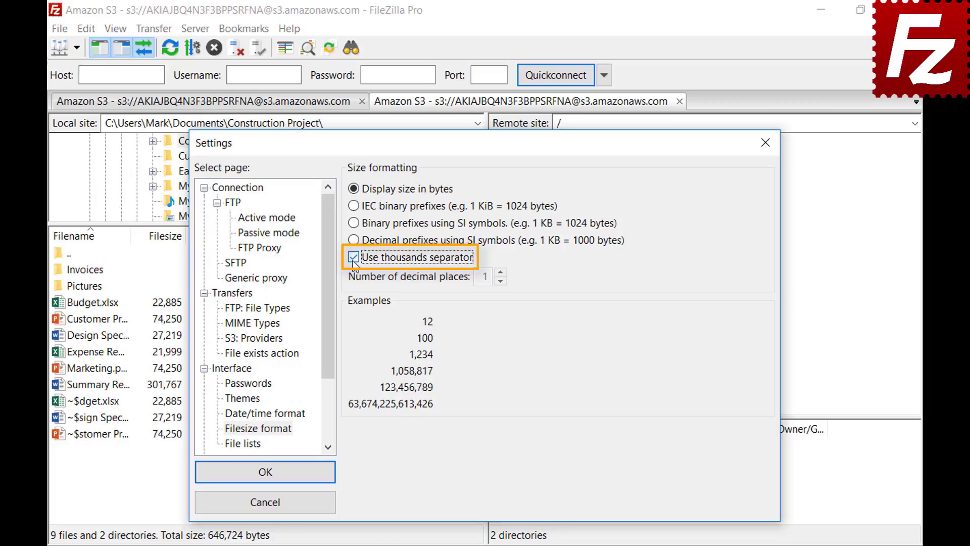
Step: Try the IEC binary and binary SI size formats, choose Decimal prefixes using SI symbols, and increase the number of decimal places
{"action": "left_click", "coordinate": [353, 206]}
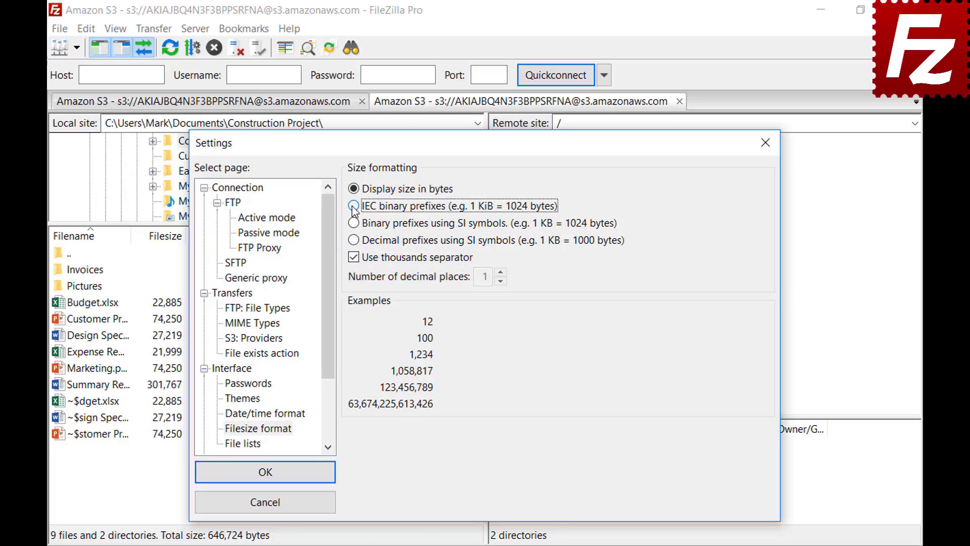
{"action": "left_click", "coordinate": [358, 226]}
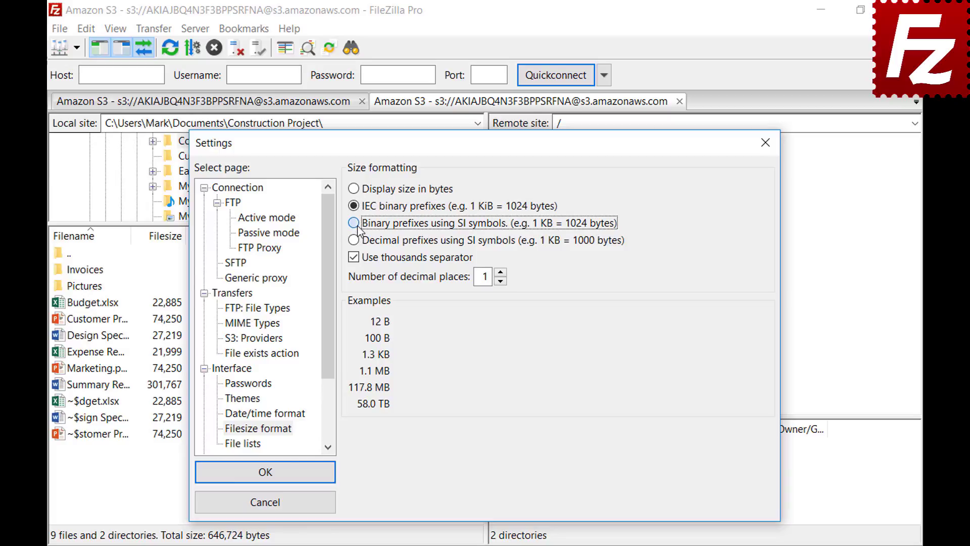
{"action": "left_click", "coordinate": [357, 242]}
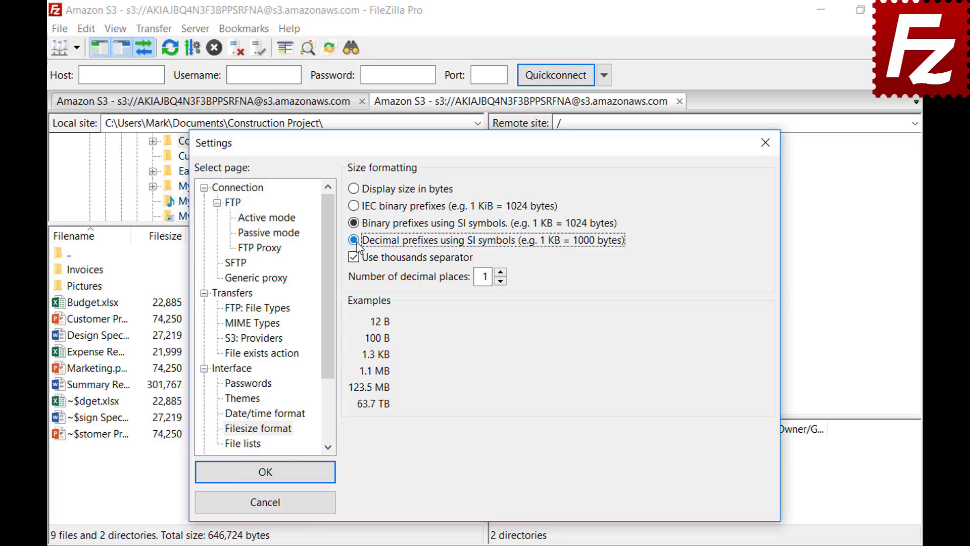
{"action": "left_click", "coordinate": [501, 273]}
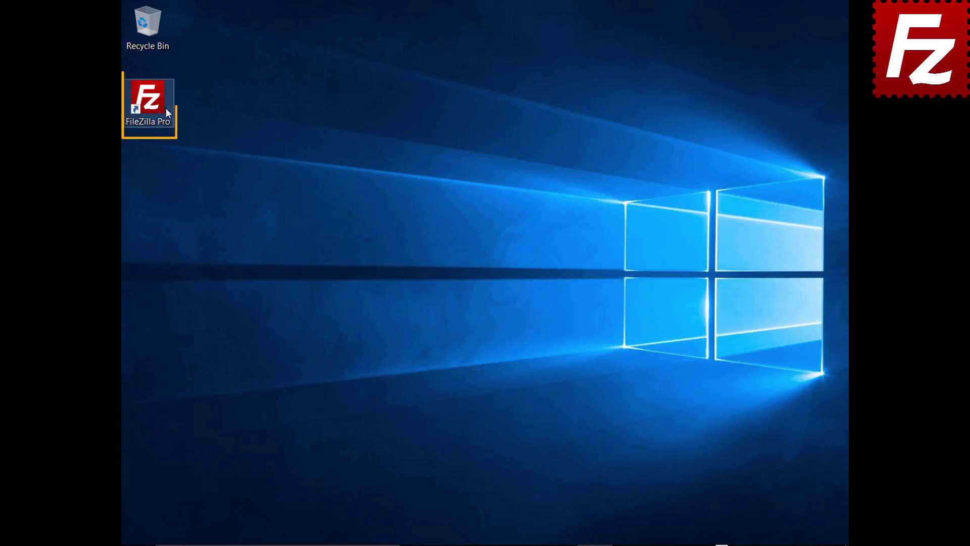
Step: Launch FileZilla Pro and export Site Manager entries, settings, queue and filters to an XML file named FileZilla in Documents
{"action": "double_click", "coordinate": [155, 108]}
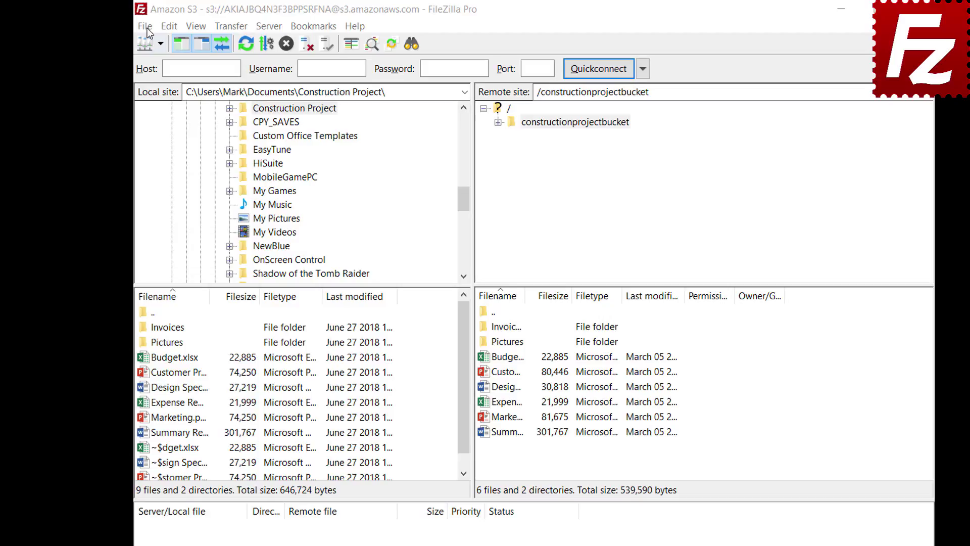
{"action": "left_click", "coordinate": [133, 25]}
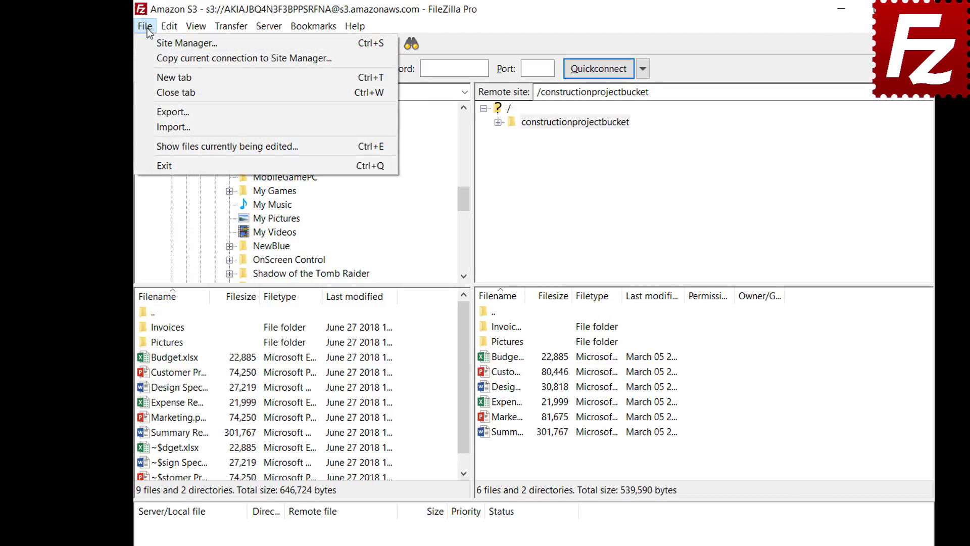
{"action": "left_click", "coordinate": [154, 112]}
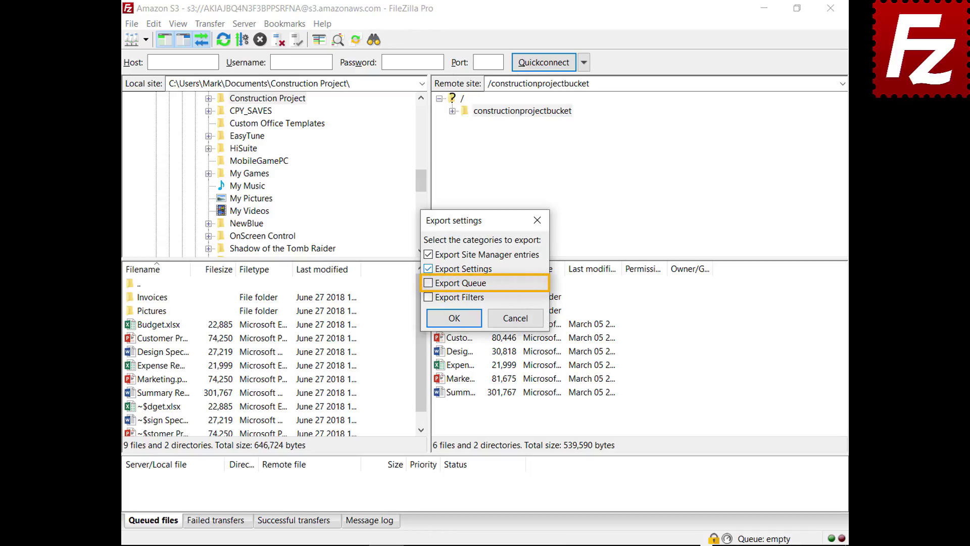
{"action": "left_click", "coordinate": [429, 284]}
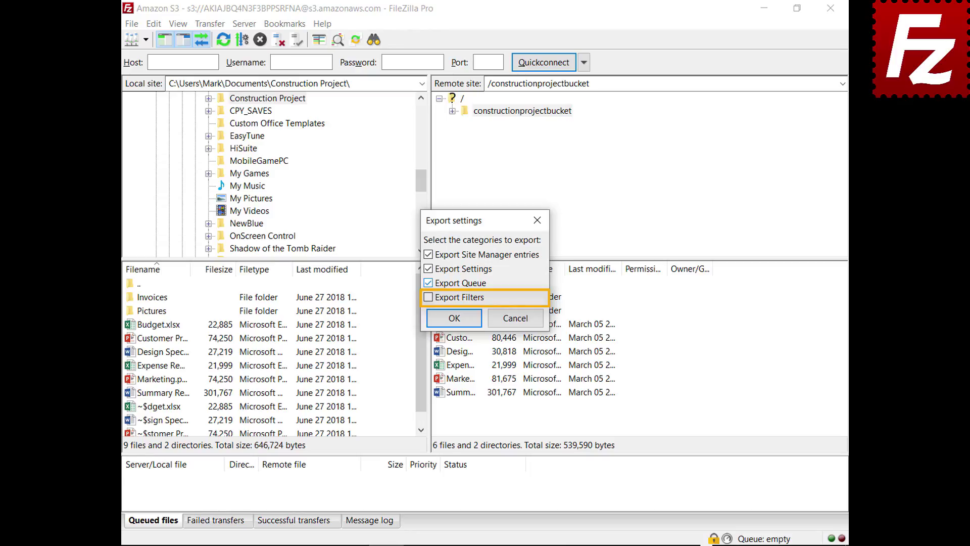
{"action": "left_click", "coordinate": [428, 298]}
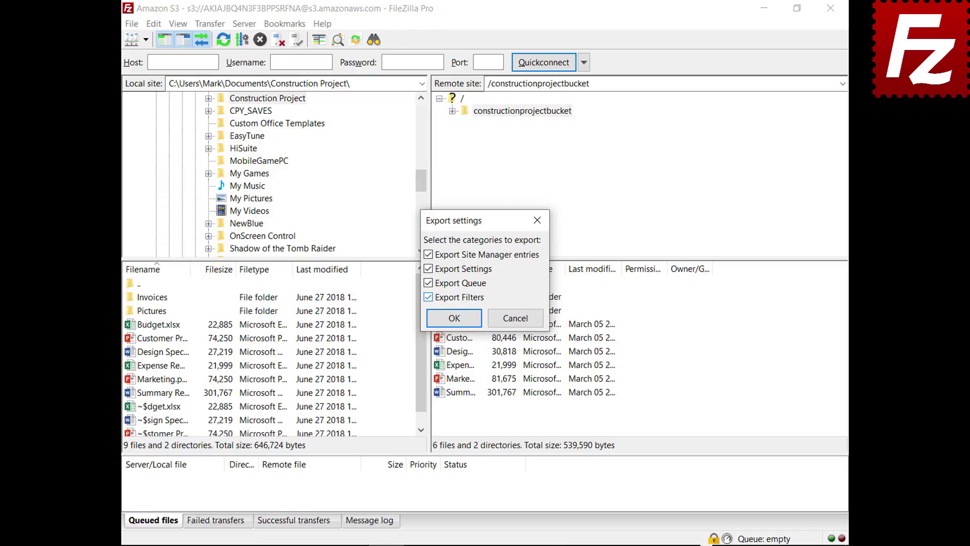
{"action": "left_click", "coordinate": [456, 322]}
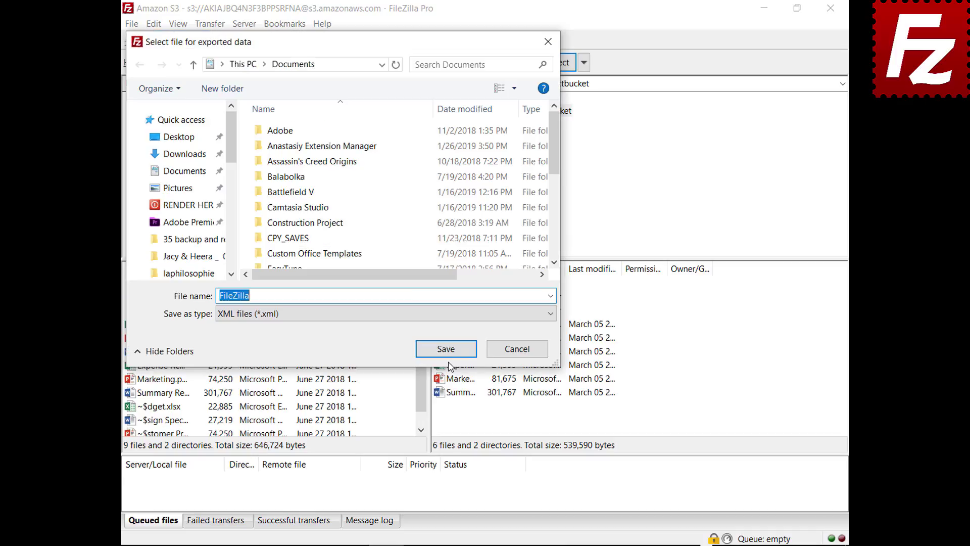
{"action": "left_click", "coordinate": [447, 351]}
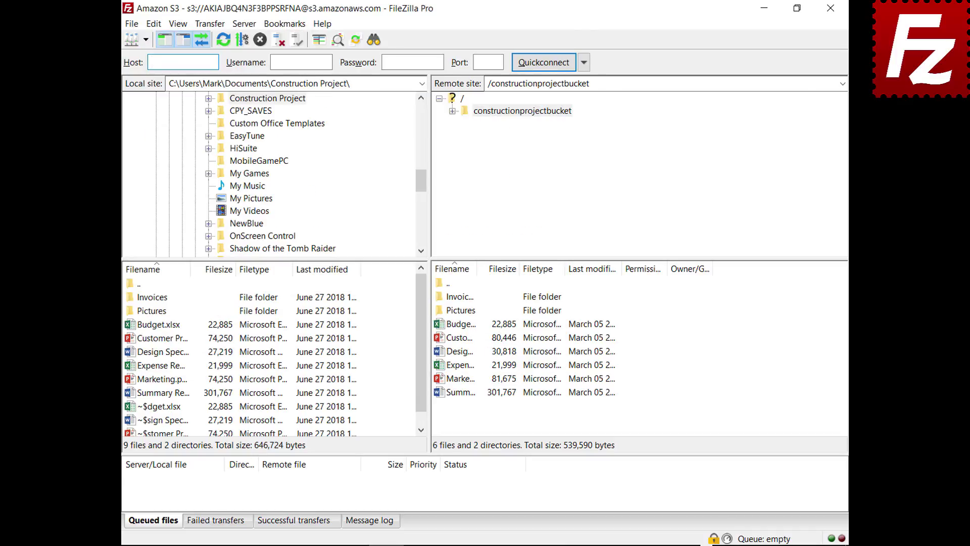
Step: Start importing settings from a previously exported file
{"action": "left_click", "coordinate": [133, 26]}
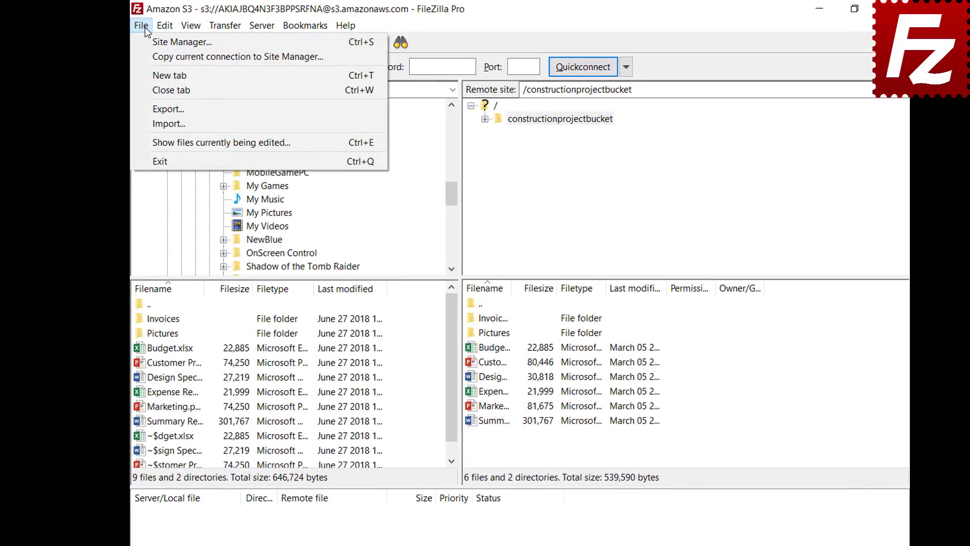
{"action": "left_click", "coordinate": [144, 123]}
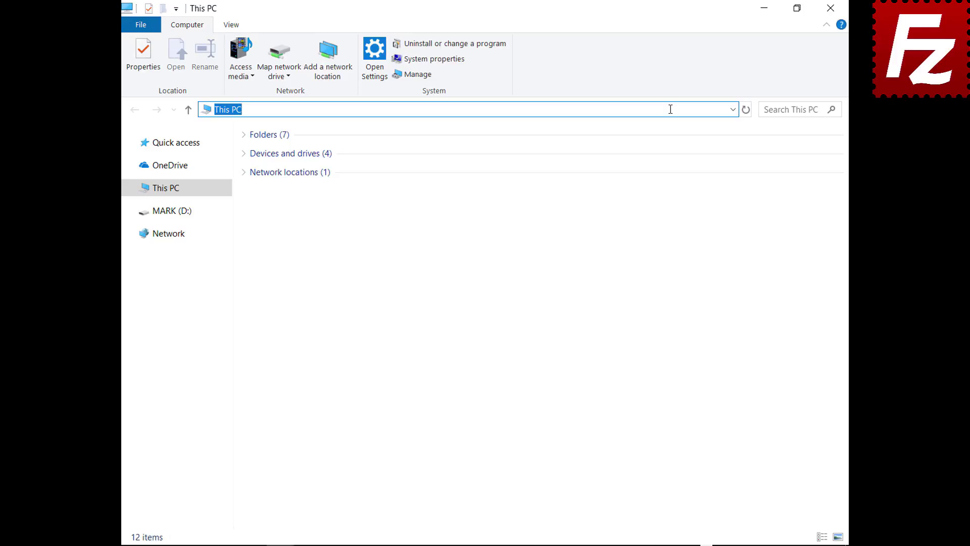
Step: In File Explorer, go to the %APPDATA%\FileZilla folder
{"action": "type", "text": "%APPDATA%\\FileZilla"}
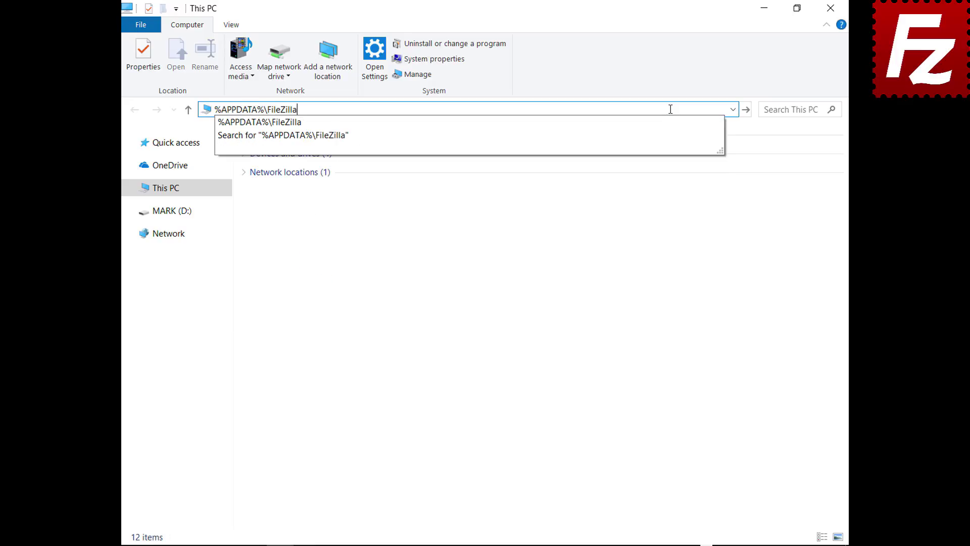
{"action": "key", "text": "Return"}
{"action": "left_click_drag", "start_coordinate": [283, 260], "coordinate": [286, 143]}
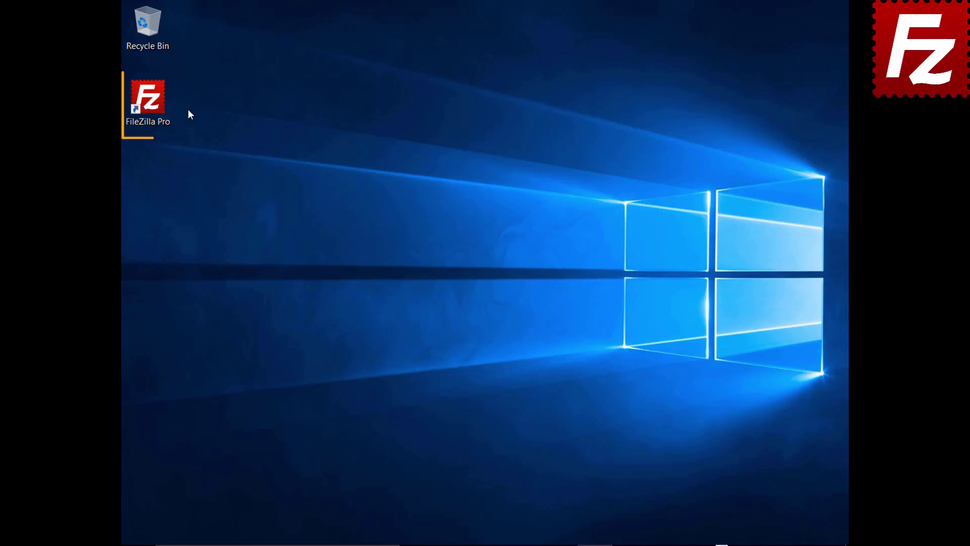
Step: Launch FileZilla Pro and connect to the saved Amazon S3 site
{"action": "double_click", "coordinate": [149, 103]}
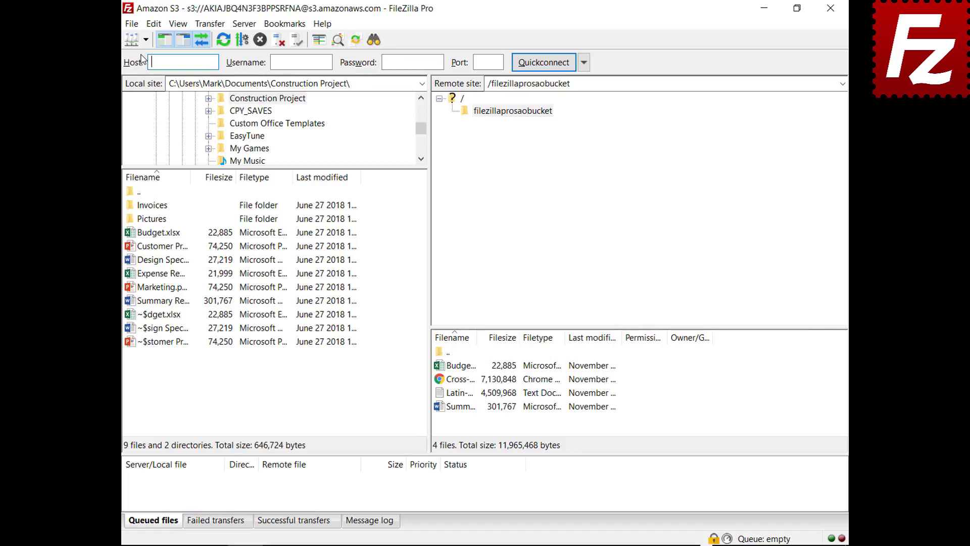
{"action": "left_click", "coordinate": [144, 38]}
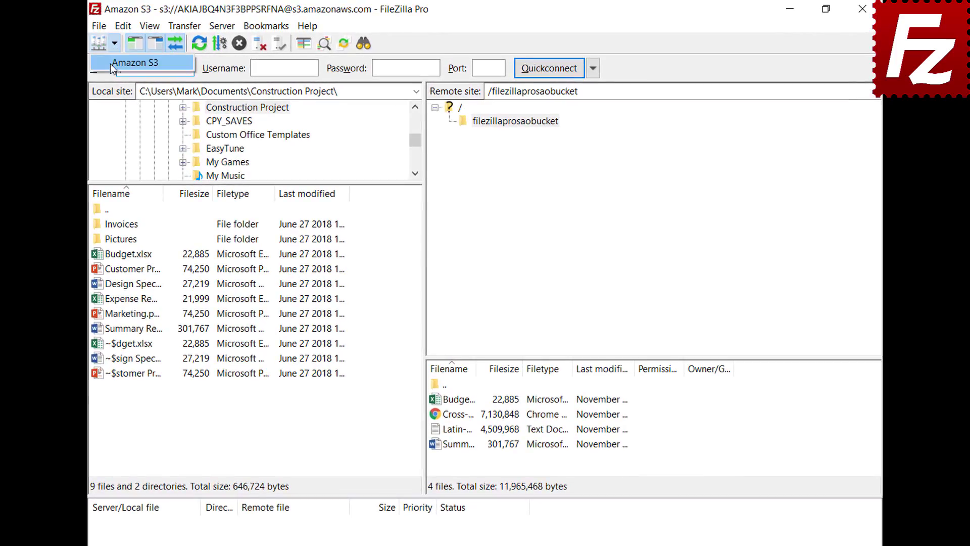
{"action": "left_click", "coordinate": [135, 62]}
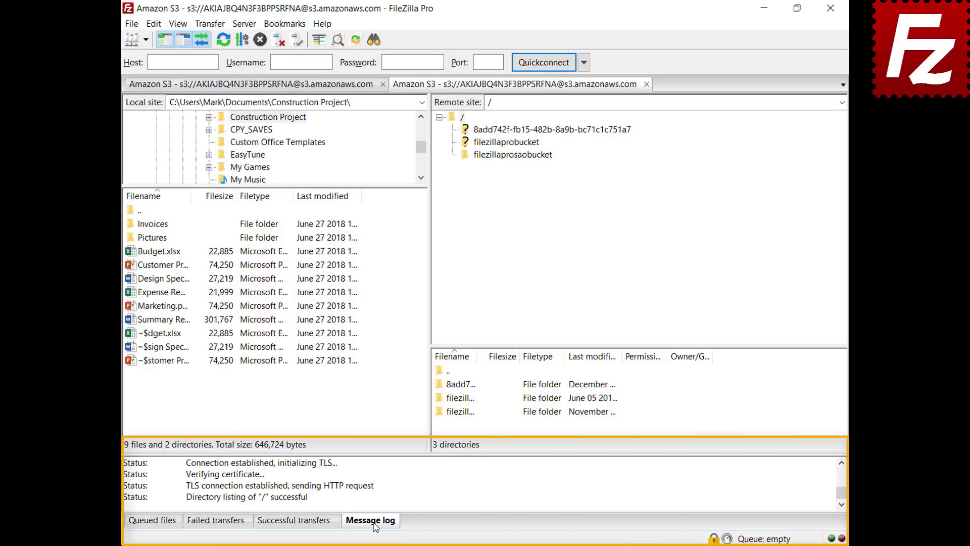
Step: Turn on the detailed log in the message log and open filezillaprosaobucket on the remote site
{"action": "right_click", "coordinate": [416, 481]}
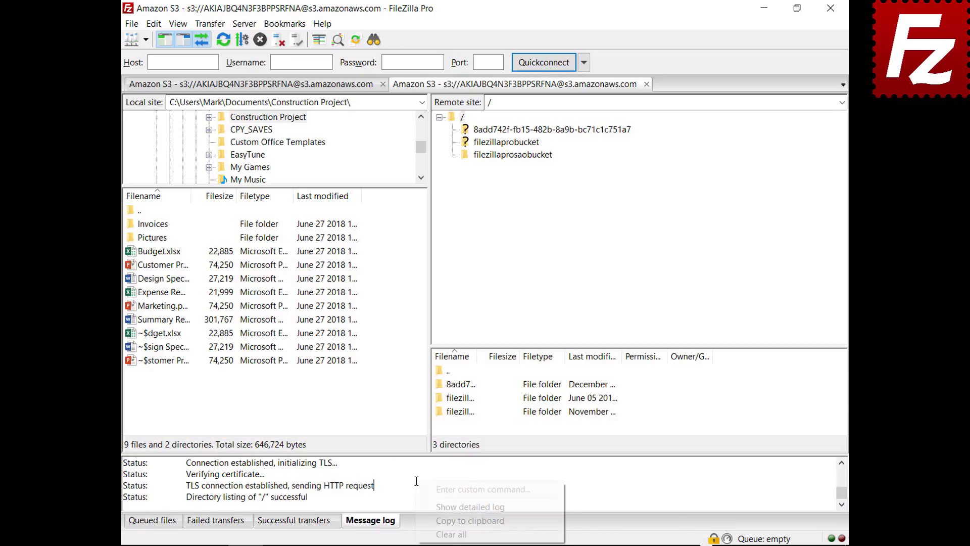
{"action": "left_click", "coordinate": [430, 507]}
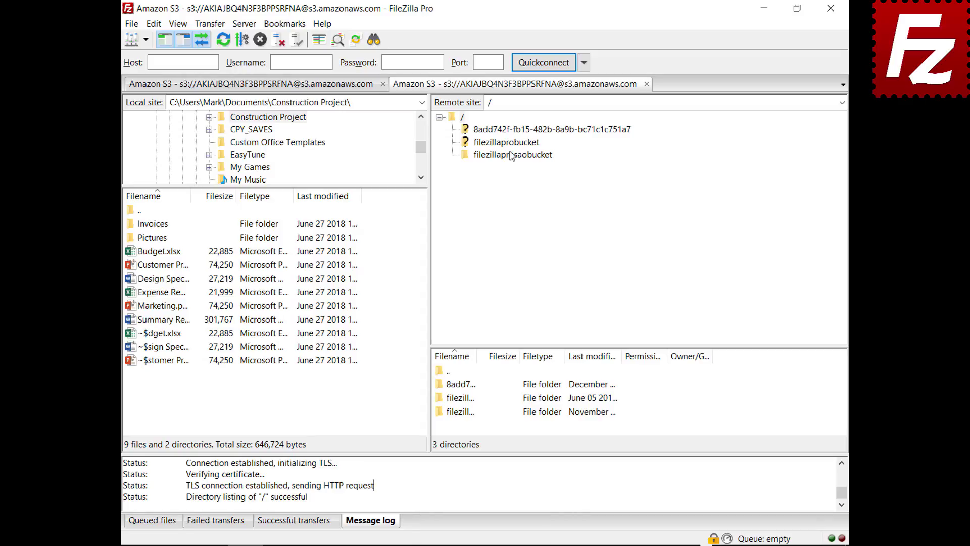
{"action": "left_click", "coordinate": [513, 155]}
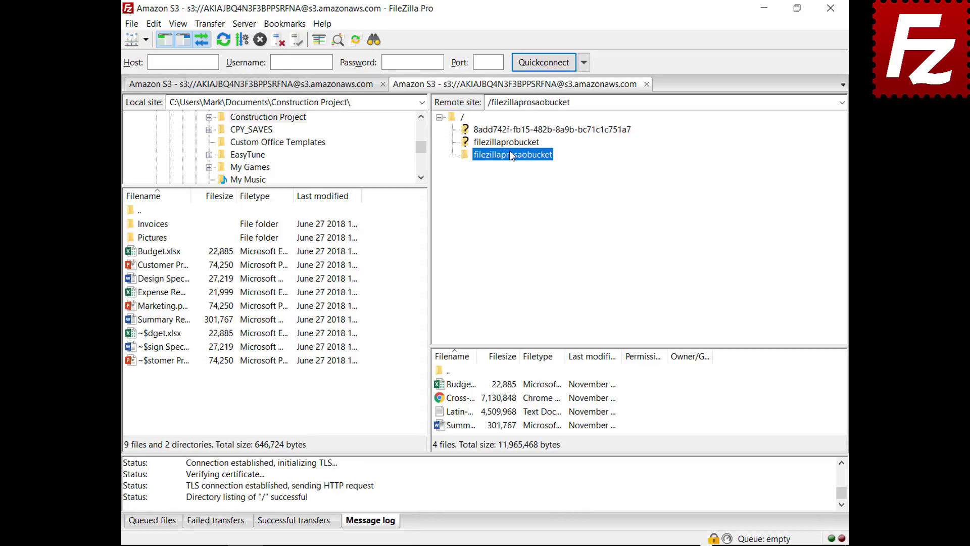
Step: Copy the message log to the clipboard
{"action": "right_click", "coordinate": [470, 487]}
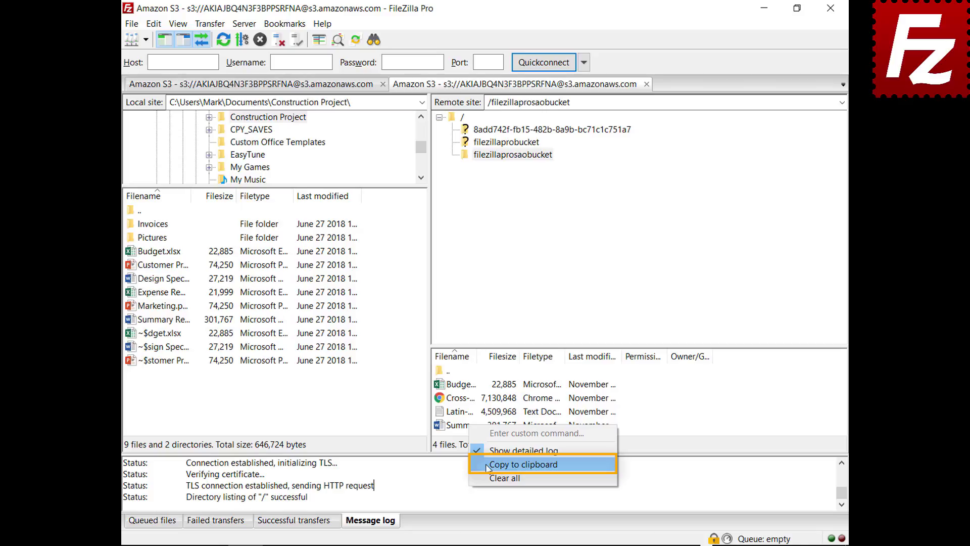
{"action": "left_click", "coordinate": [523, 464]}
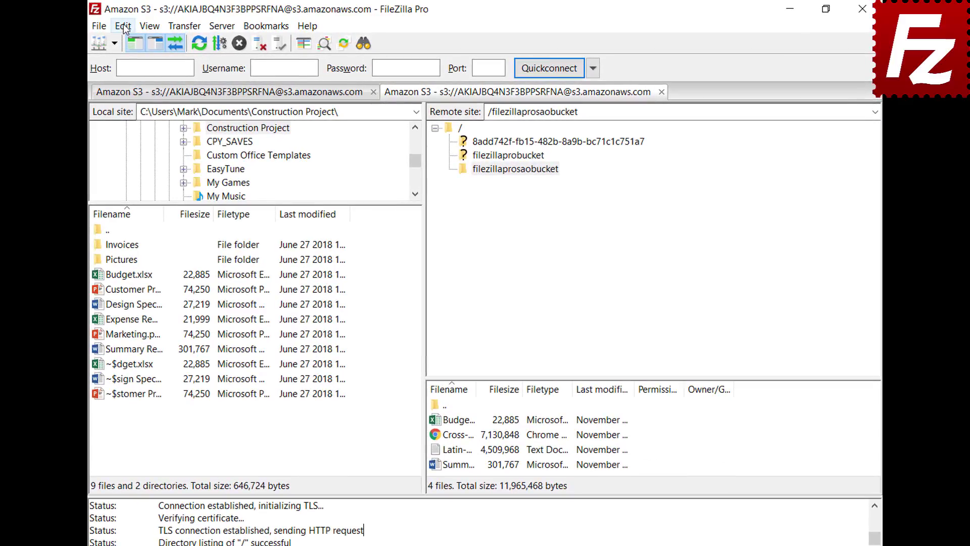
Step: Open the Logging settings and turn on timestamps in the message log
{"action": "left_click", "coordinate": [154, 24]}
{"action": "left_click", "coordinate": [152, 76]}
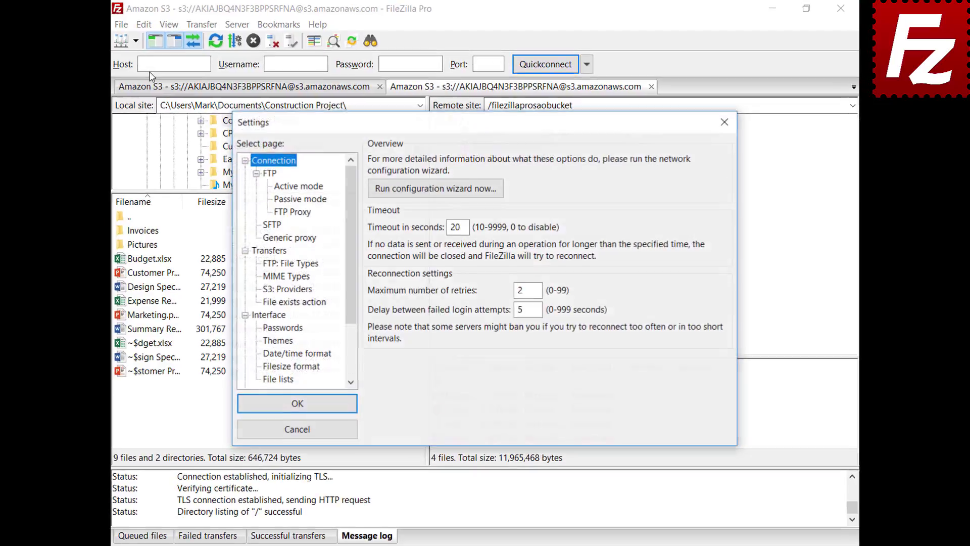
{"action": "left_click_drag", "start_coordinate": [357, 199], "coordinate": [353, 247]}
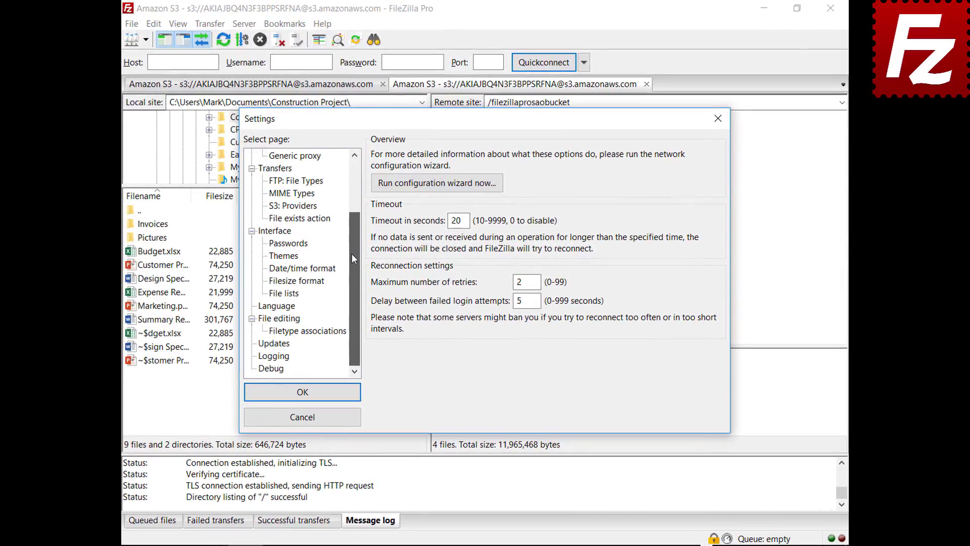
{"action": "left_click", "coordinate": [274, 356]}
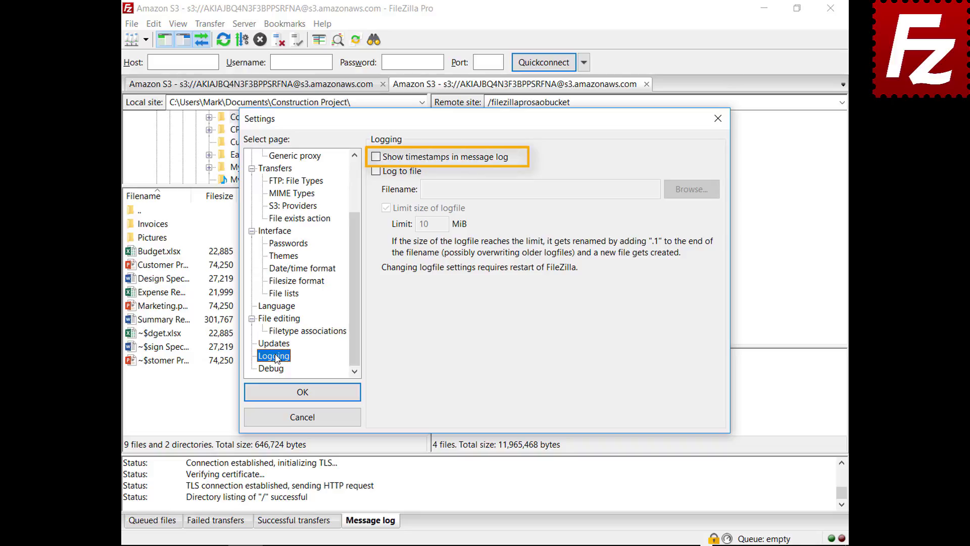
{"action": "left_click", "coordinate": [376, 159]}
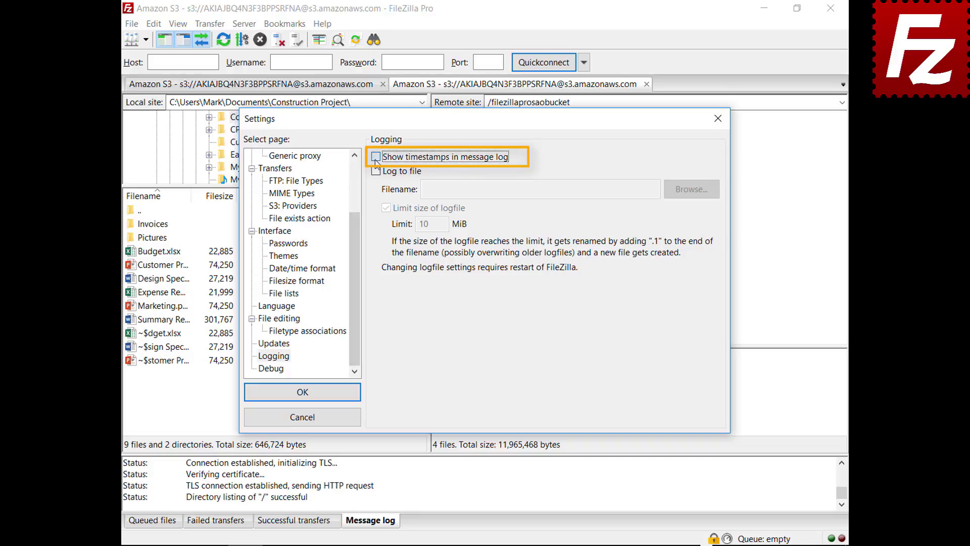
Step: Enable logging to a file, save it as filezilla in the Documents folder, and open the Debug settings
{"action": "left_click", "coordinate": [376, 172]}
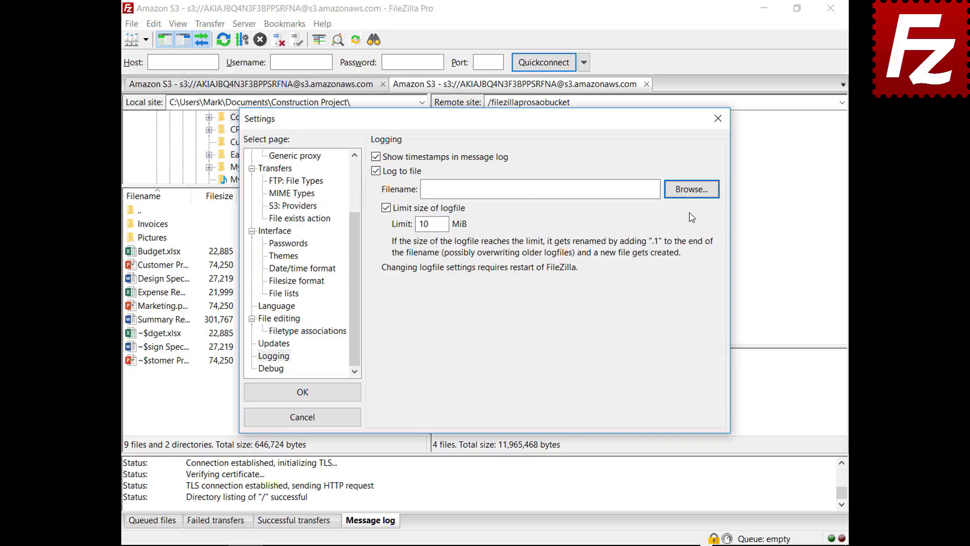
{"action": "left_click", "coordinate": [690, 197]}
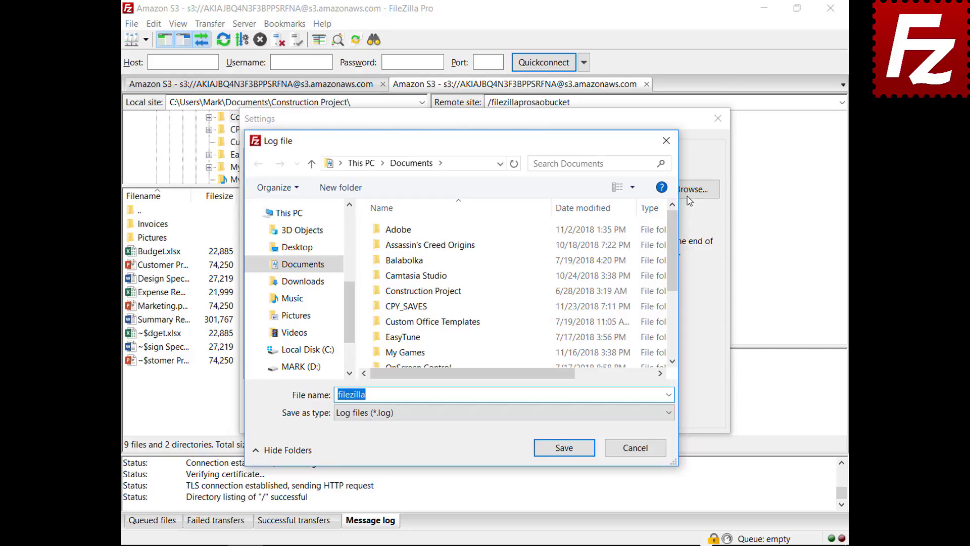
{"action": "left_click", "coordinate": [565, 448]}
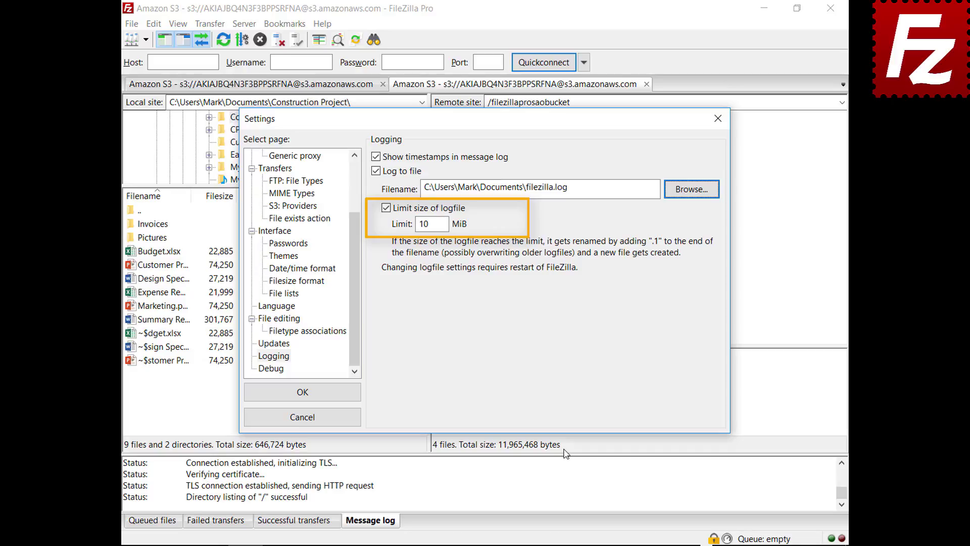
{"action": "left_click", "coordinate": [279, 370]}
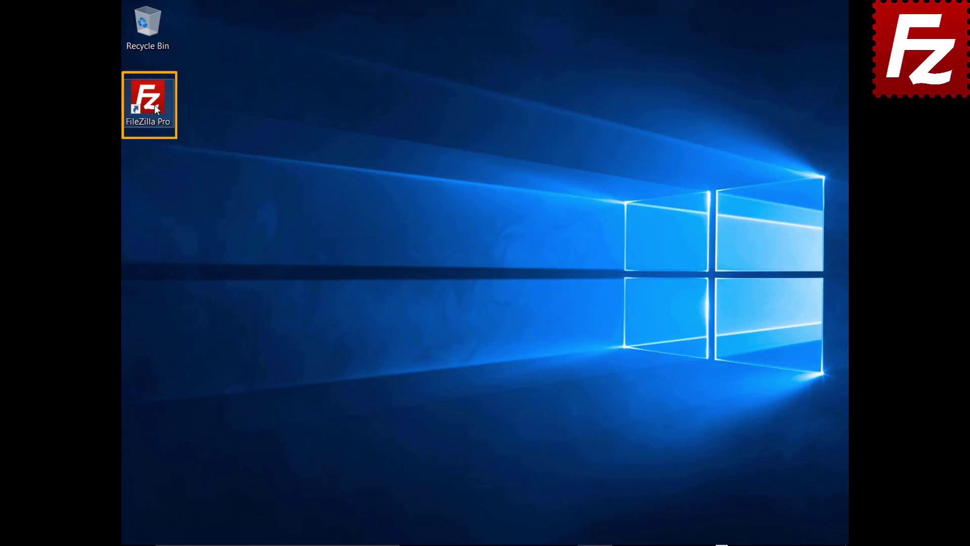
Step: Launch FileZilla Pro and create a new site named Amazon EC2 in the Site Manager
{"action": "double_click", "coordinate": [155, 109]}
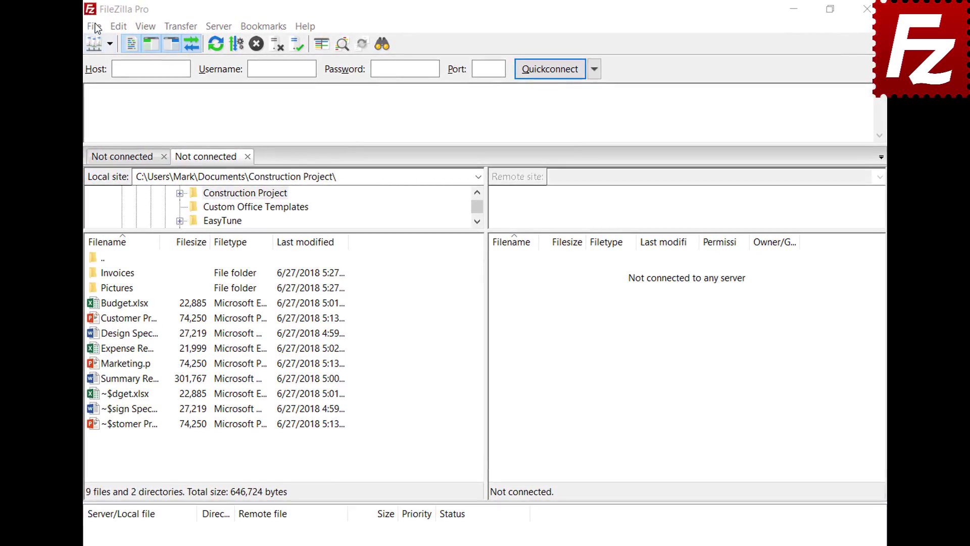
{"action": "left_click", "coordinate": [95, 27]}
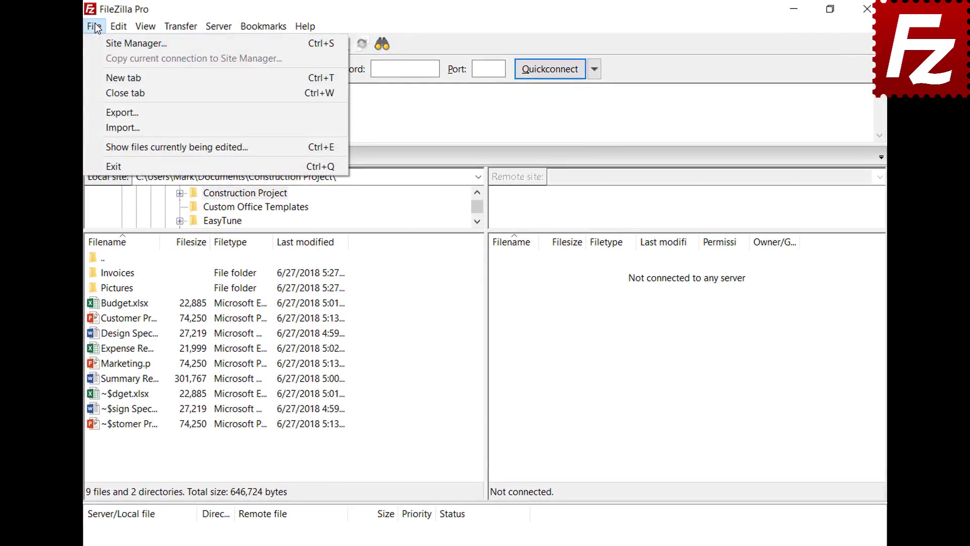
{"action": "left_click", "coordinate": [102, 41]}
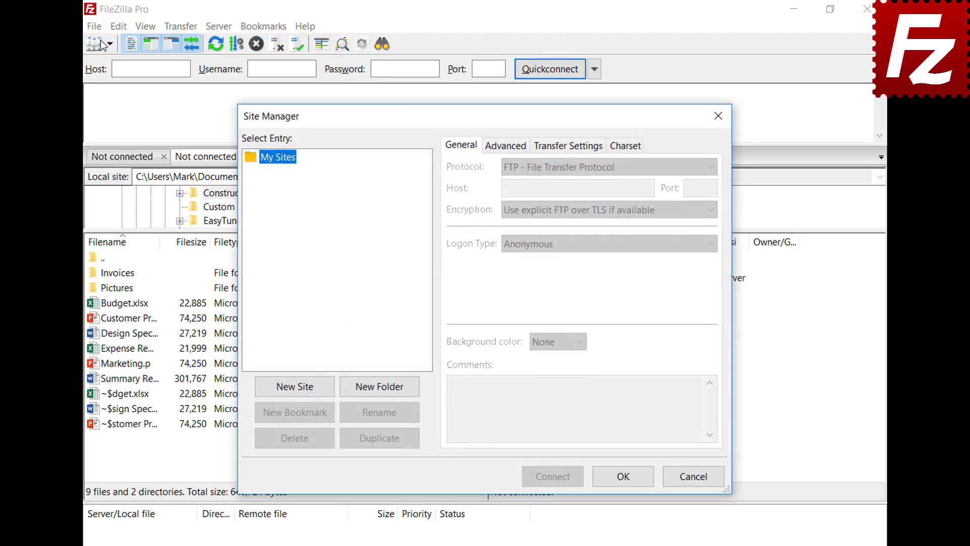
{"action": "left_click", "coordinate": [298, 389]}
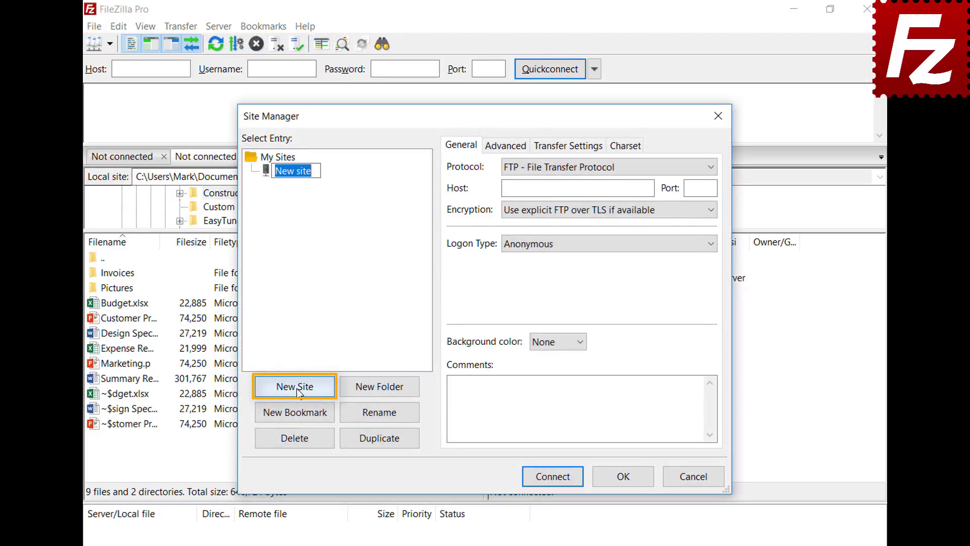
{"action": "type", "text": "Amazon EC2"}
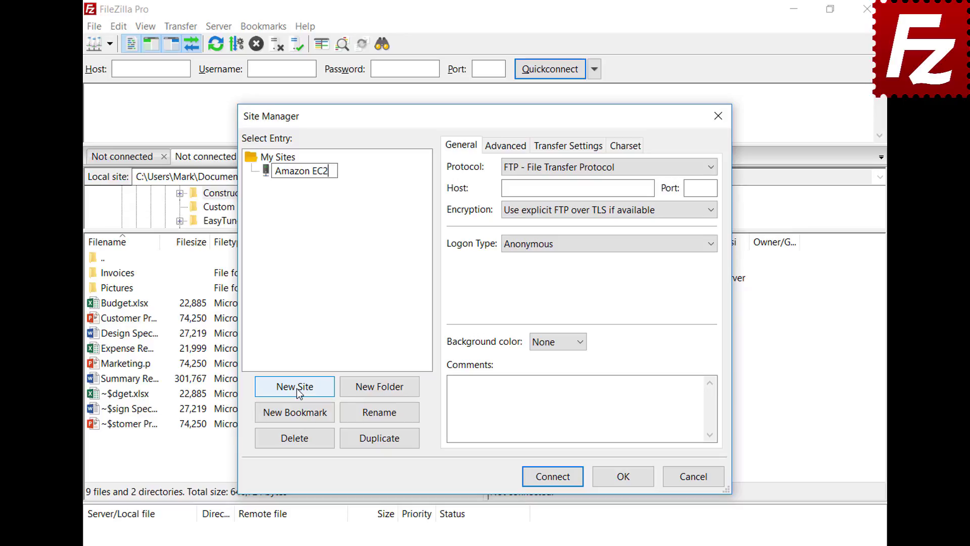
{"action": "key", "text": "Return"}
Step: Set the Amazon EC2 site's protocol to SFTP - SSH File Transfer Protocol and paste the instance's amazonaws.com address as host
{"action": "left_click", "coordinate": [710, 167]}
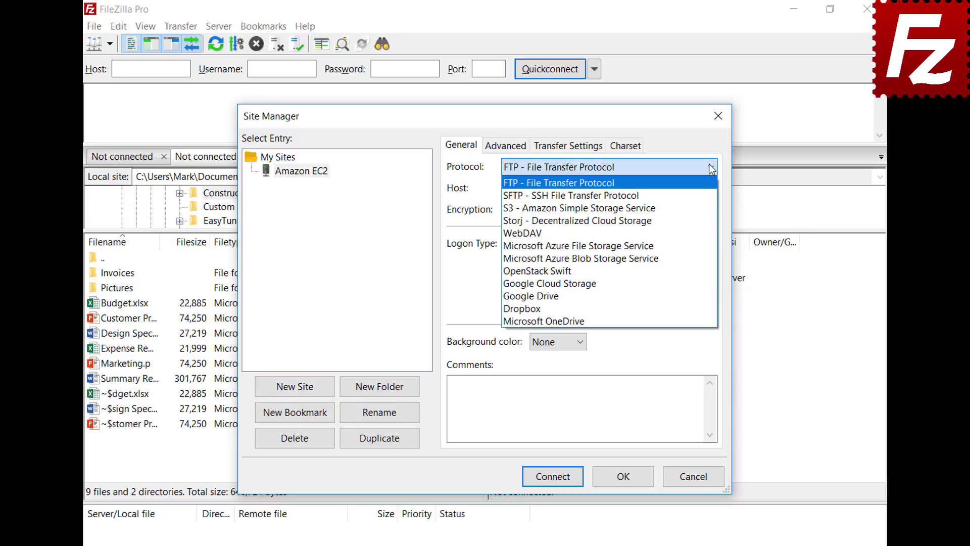
{"action": "left_click", "coordinate": [712, 195]}
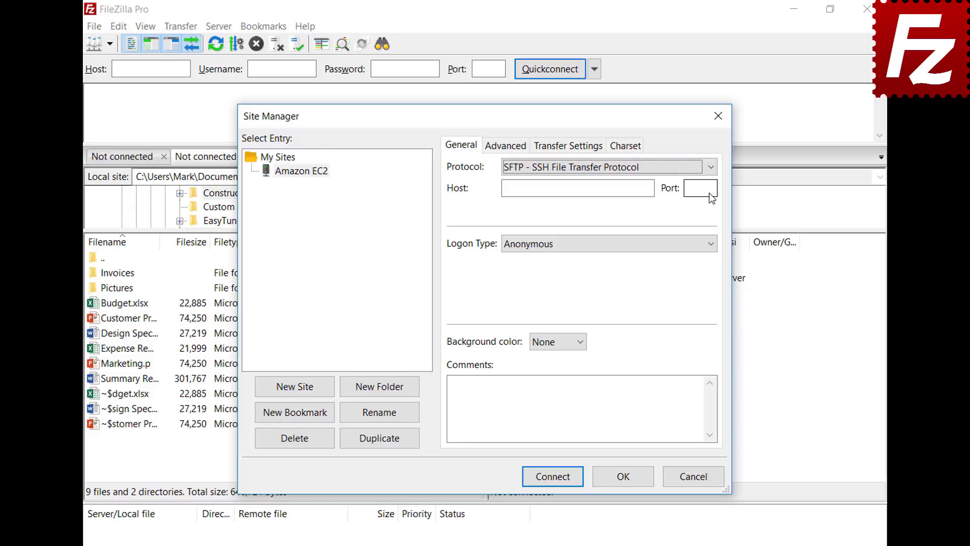
{"action": "left_click", "coordinate": [608, 188]}
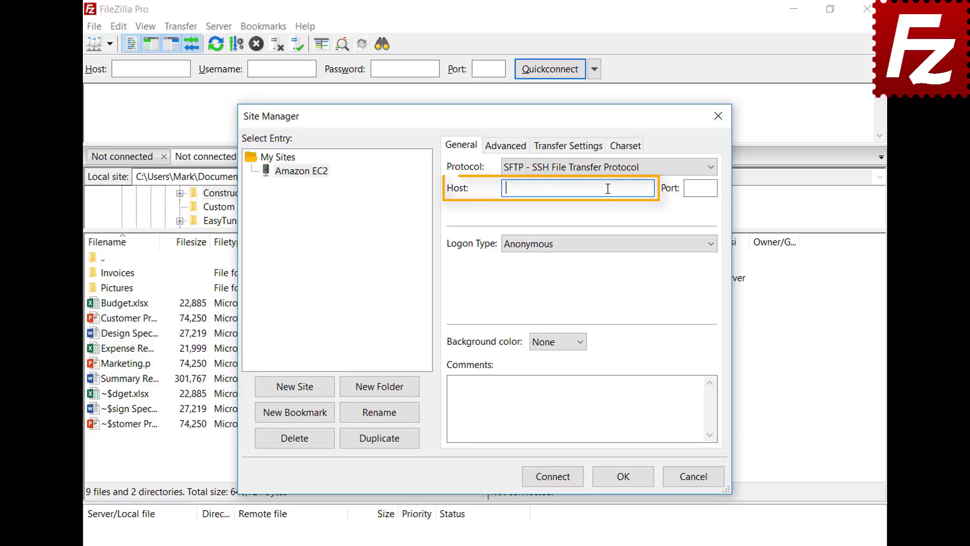
{"action": "key", "text": "ctrl+v"}
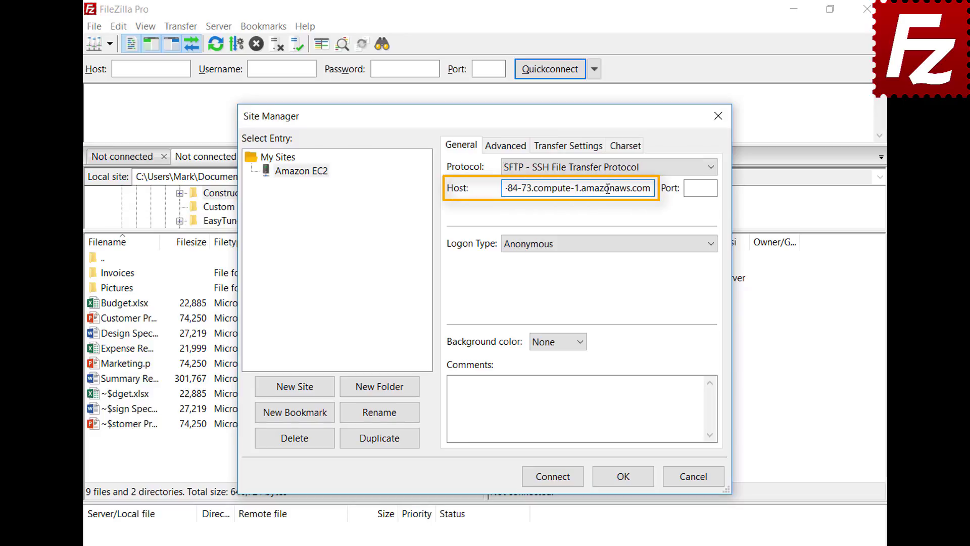
Step: Set the site's logon type to Key file and its user to ubuntu
{"action": "left_click", "coordinate": [620, 247]}
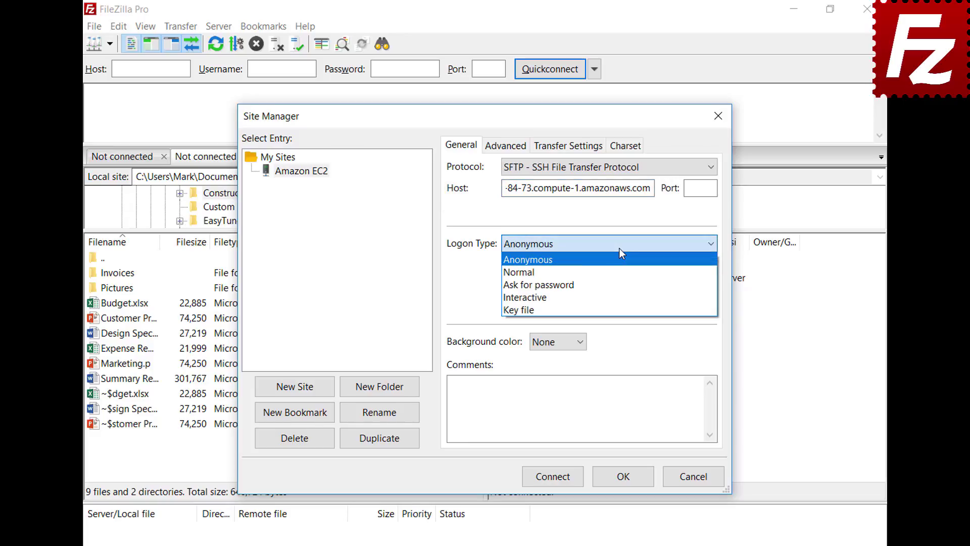
{"action": "left_click", "coordinate": [618, 308]}
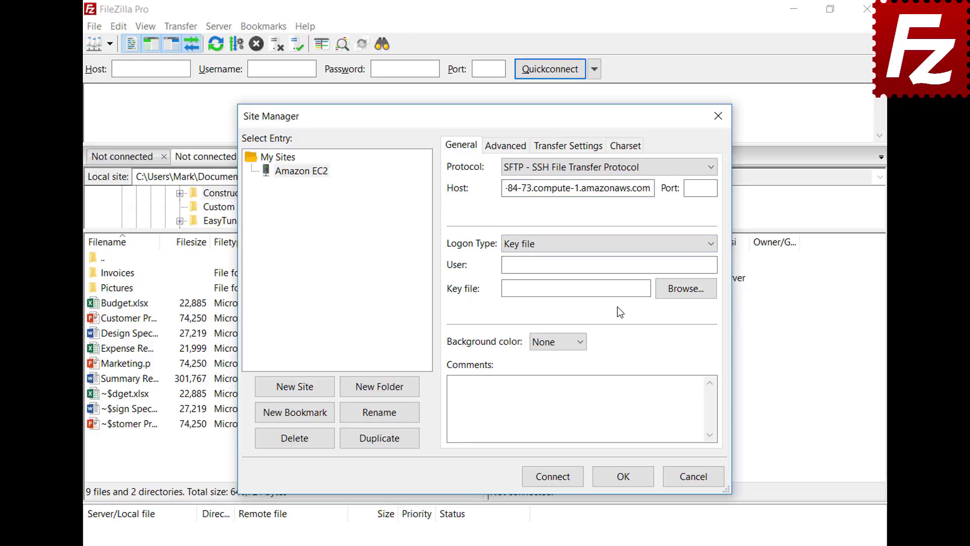
{"action": "left_click", "coordinate": [624, 266]}
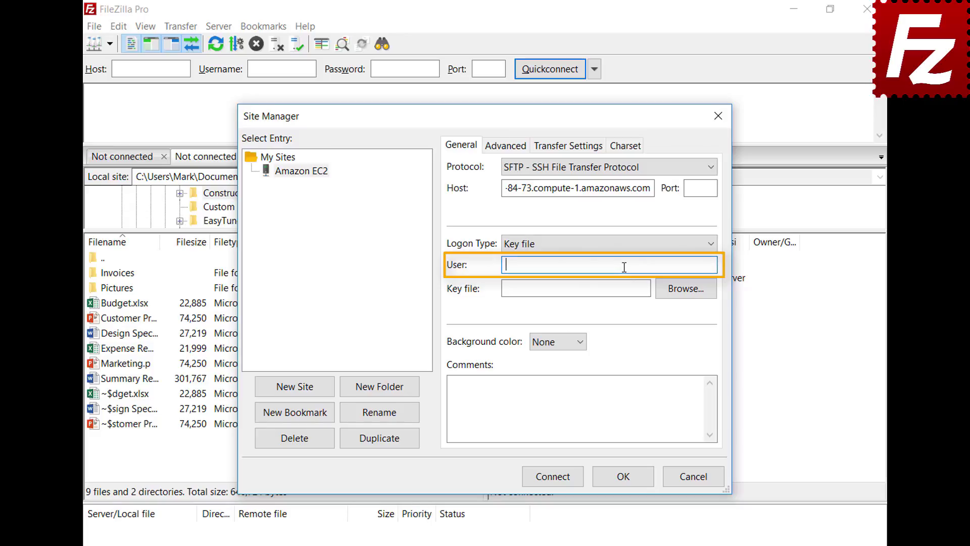
{"action": "type", "text": "ubuntu"}
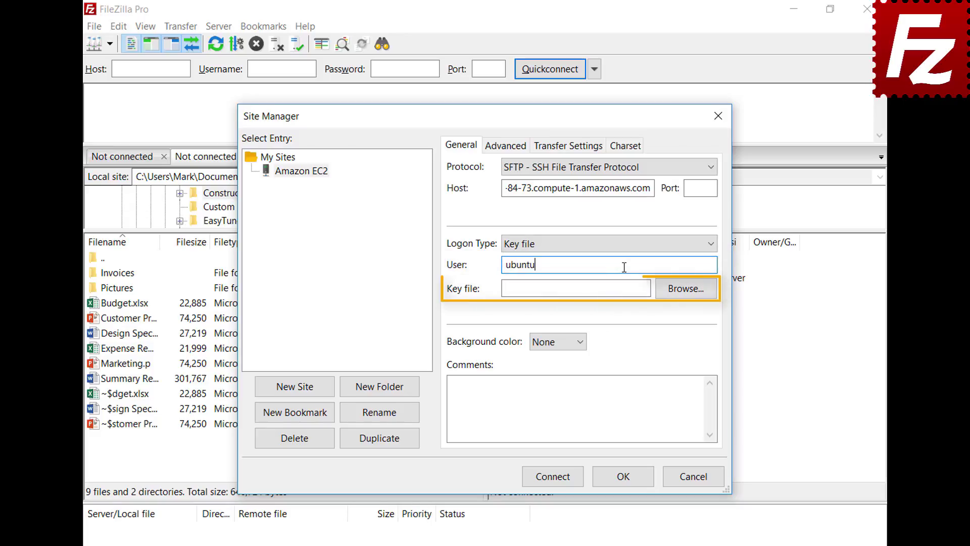
Step: Choose AWSKeyPair.pem from Documents as the key file and connect to the site, always trusting its host key
{"action": "left_click", "coordinate": [686, 289]}
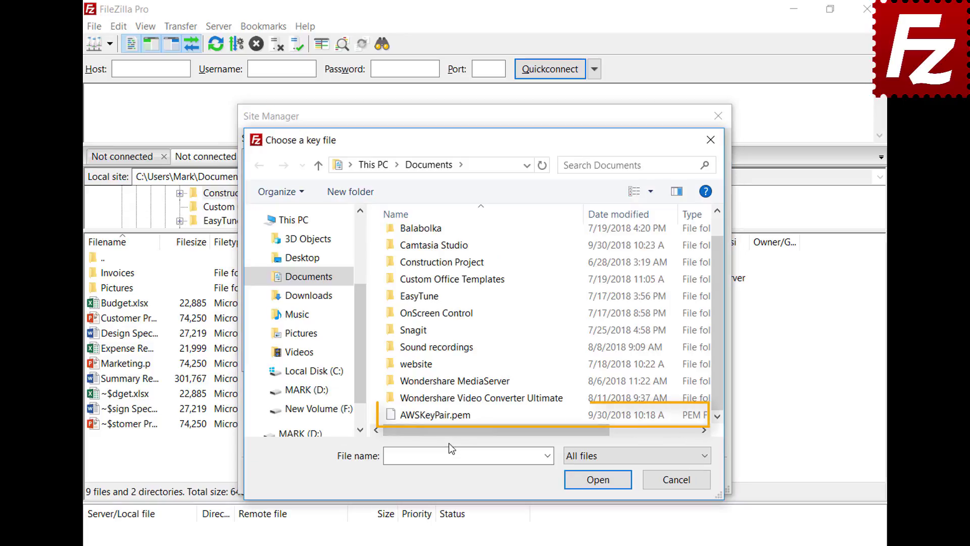
{"action": "double_click", "coordinate": [451, 414]}
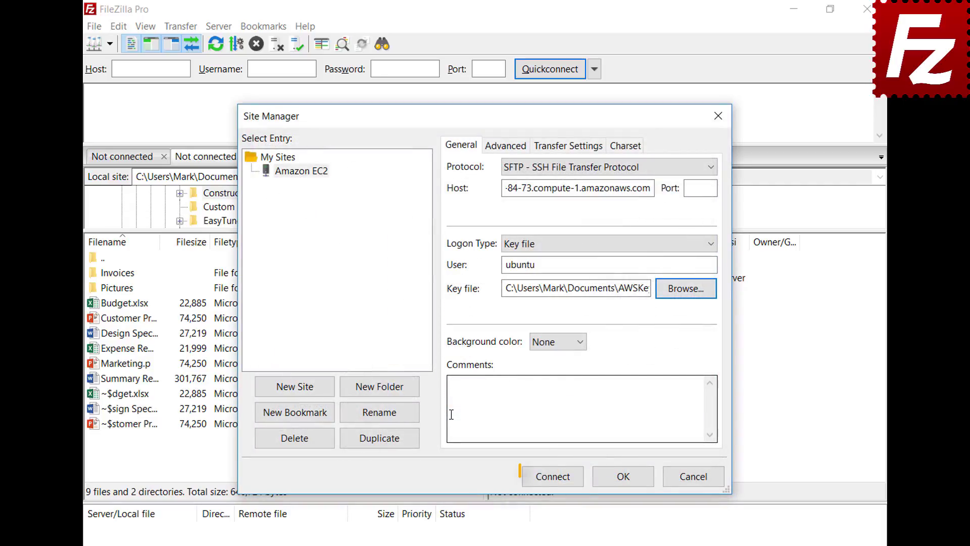
{"action": "left_click", "coordinate": [552, 477]}
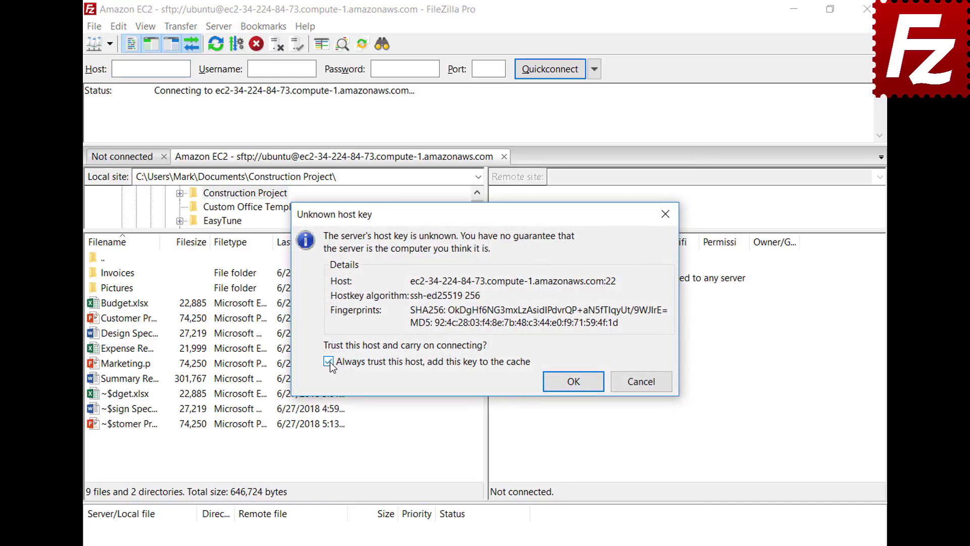
{"action": "left_click", "coordinate": [574, 382]}
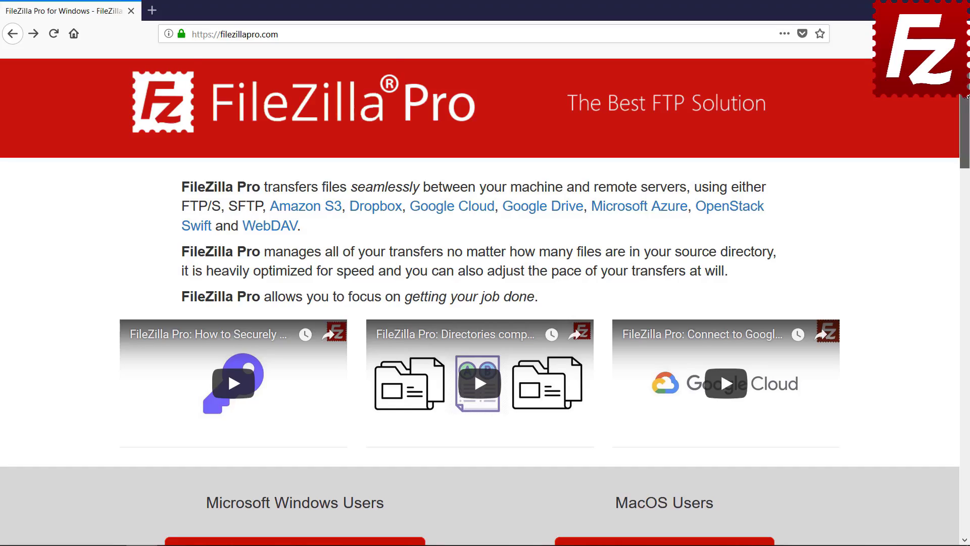
Step: Switch to filezillapro.com in the browser, open the FileZilla Pro for Windows checkout and go to its payment options
{"action": "scroll", "coordinate": [966, 149], "scroll_direction": "down", "scroll_amount": 5}
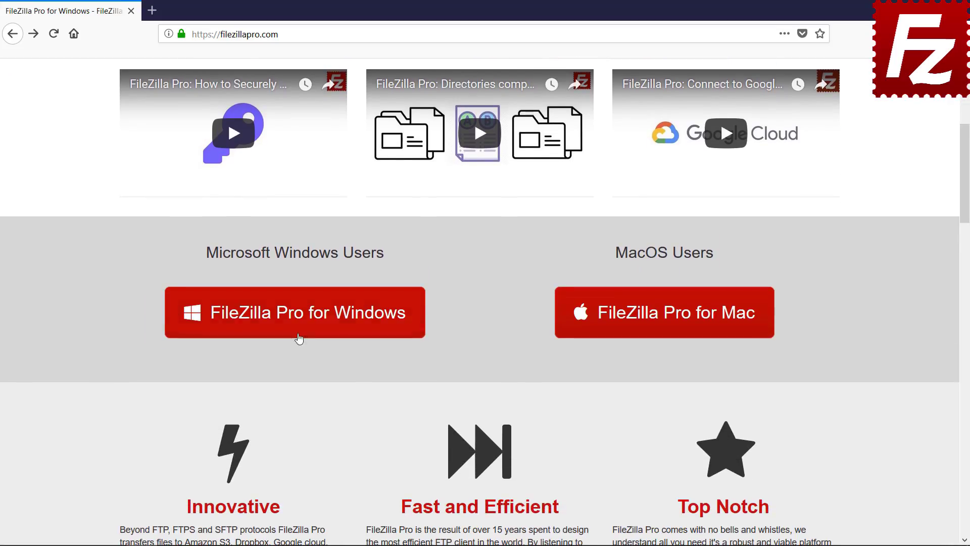
{"action": "left_click", "coordinate": [299, 335]}
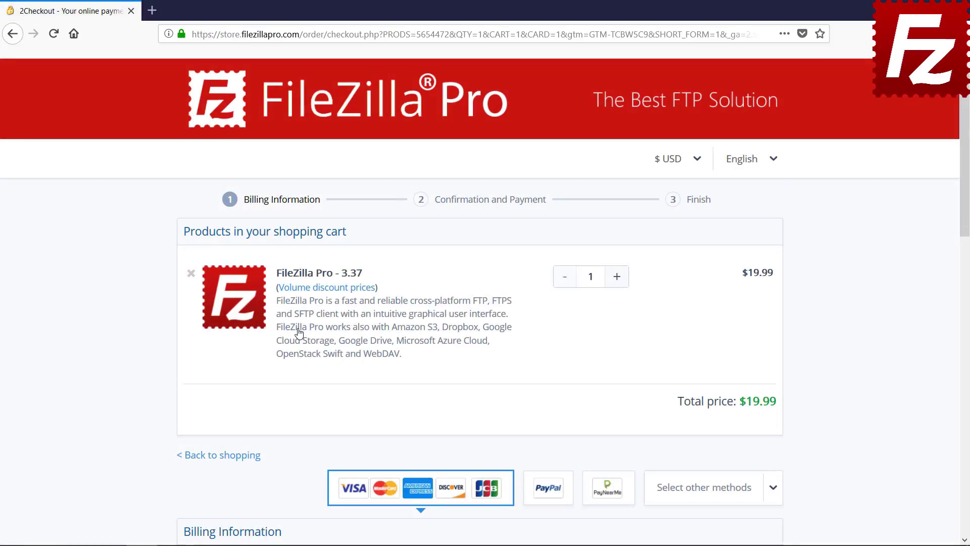
{"action": "scroll", "coordinate": [966, 173], "scroll_direction": "down", "scroll_amount": 3}
{"action": "left_click_drag", "start_coordinate": [967, 173], "coordinate": [968, 345]}
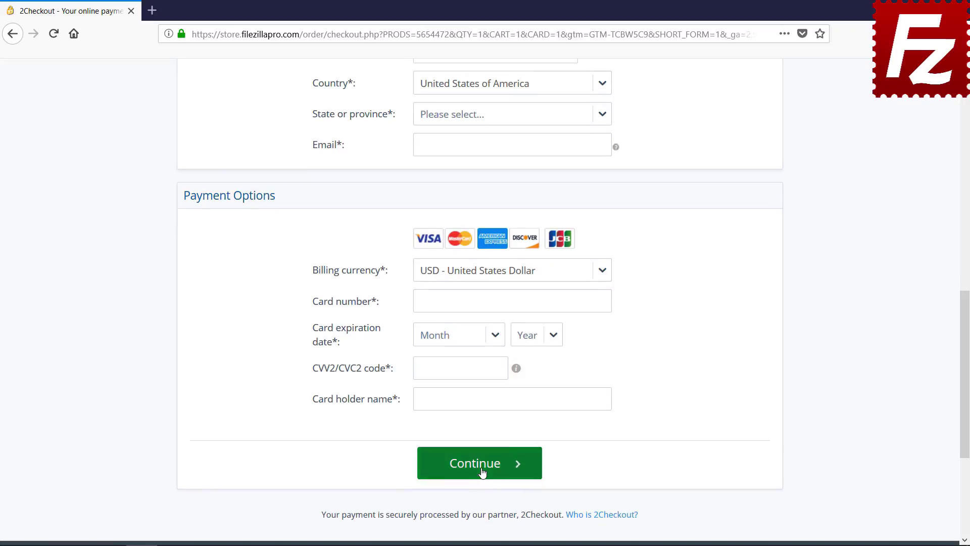